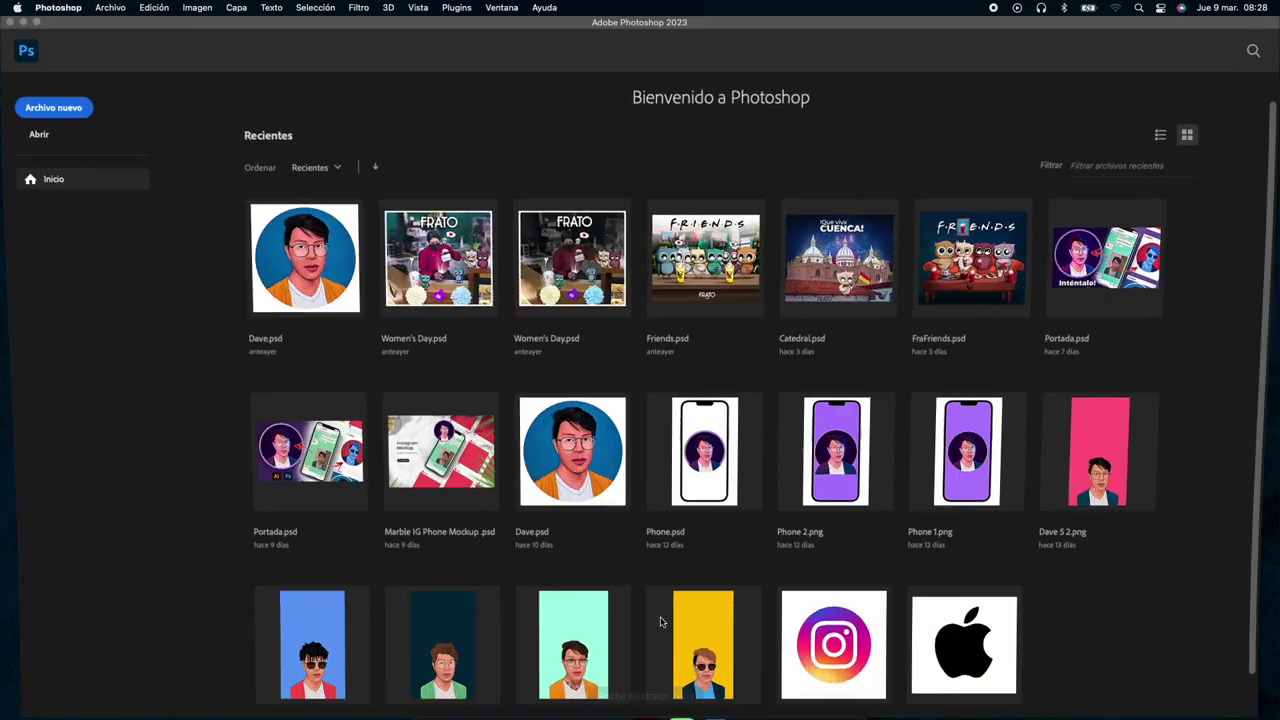
Create a new document from the 1500 x 1500 px @ 150 ppp preset.
{"action": "left_click", "coordinate": [53, 110]}
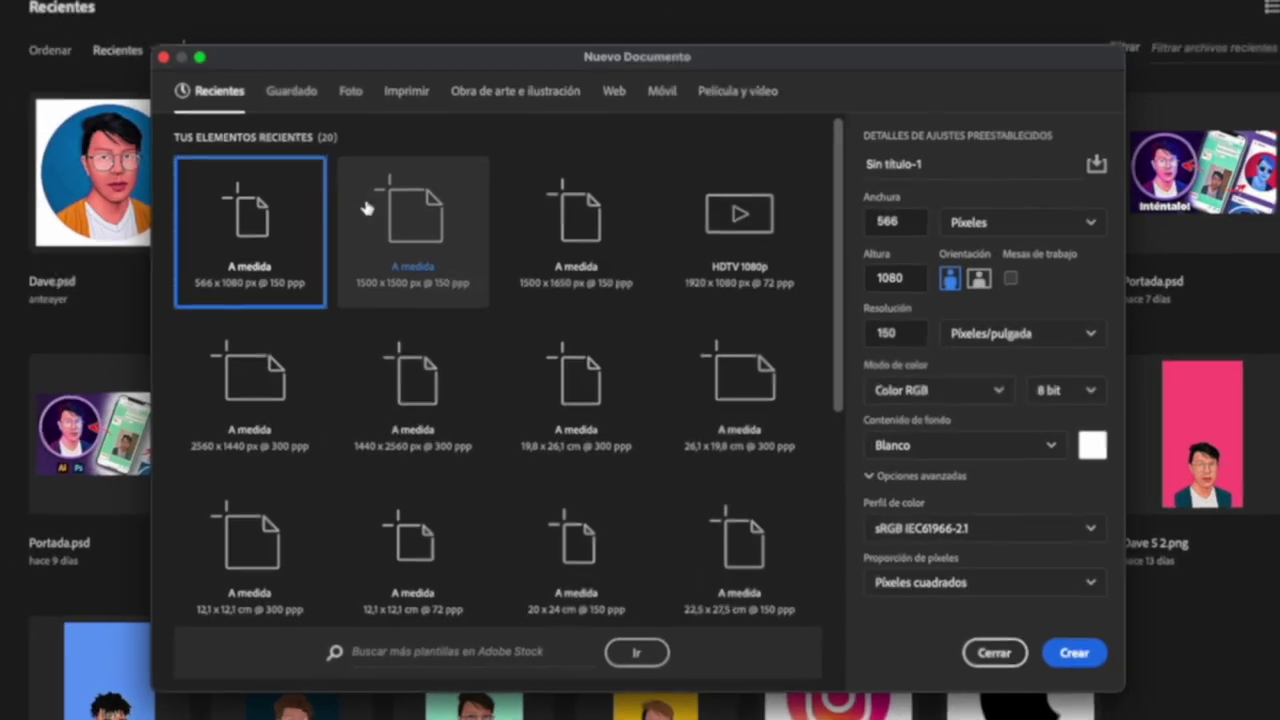
{"action": "left_click", "coordinate": [376, 211]}
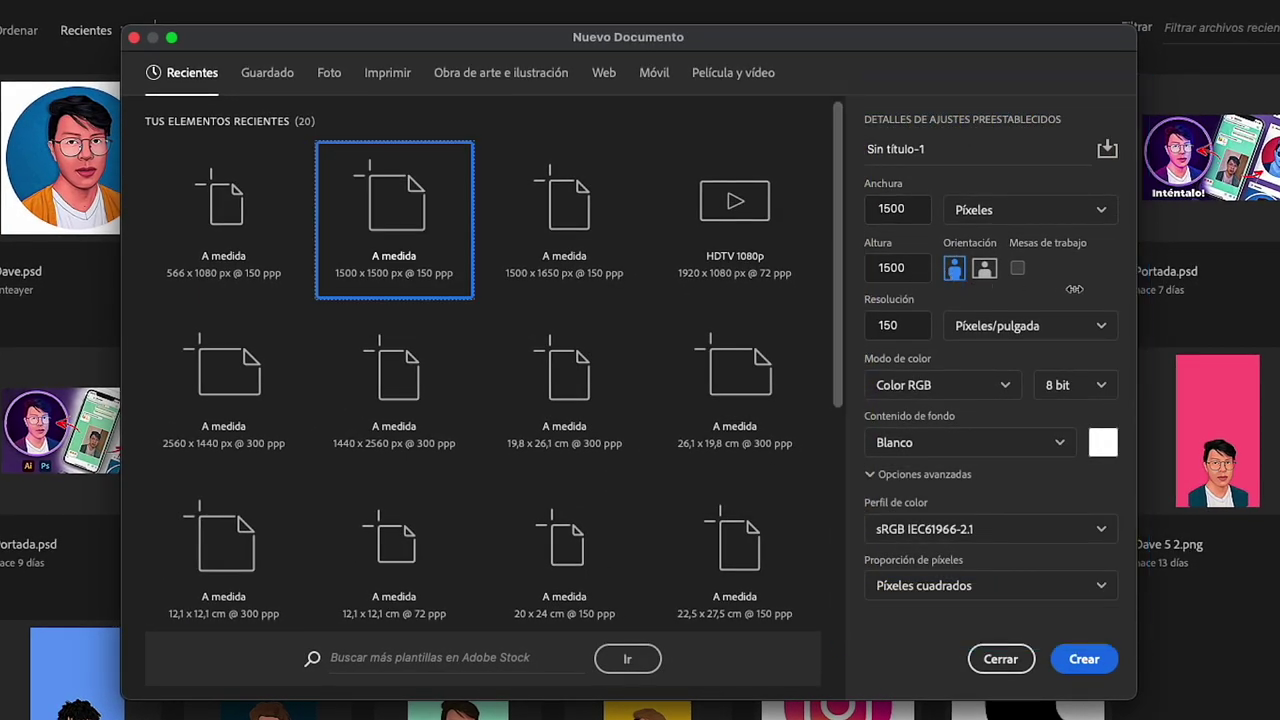
{"action": "left_click", "coordinate": [1084, 659]}
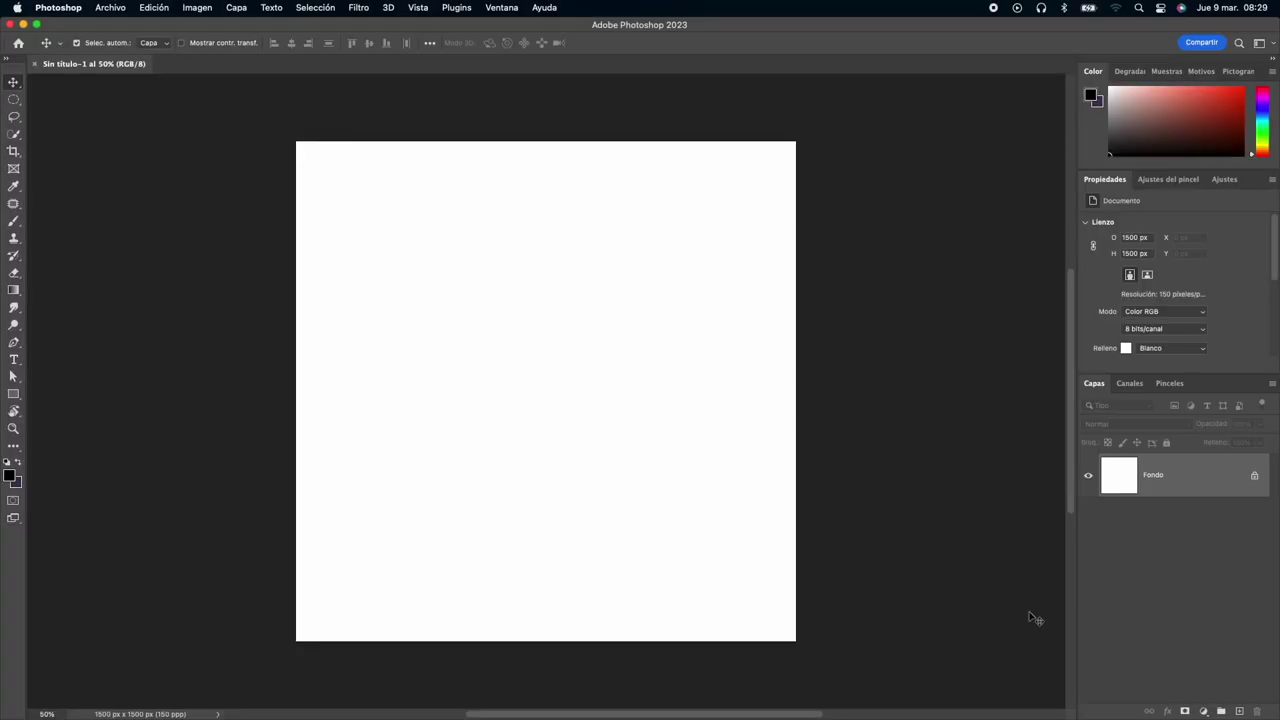
Bring in the portrait and sketch red guide marks over the glasses, the nose and beside the face.
{"action": "key", "text": "super+Tab"}
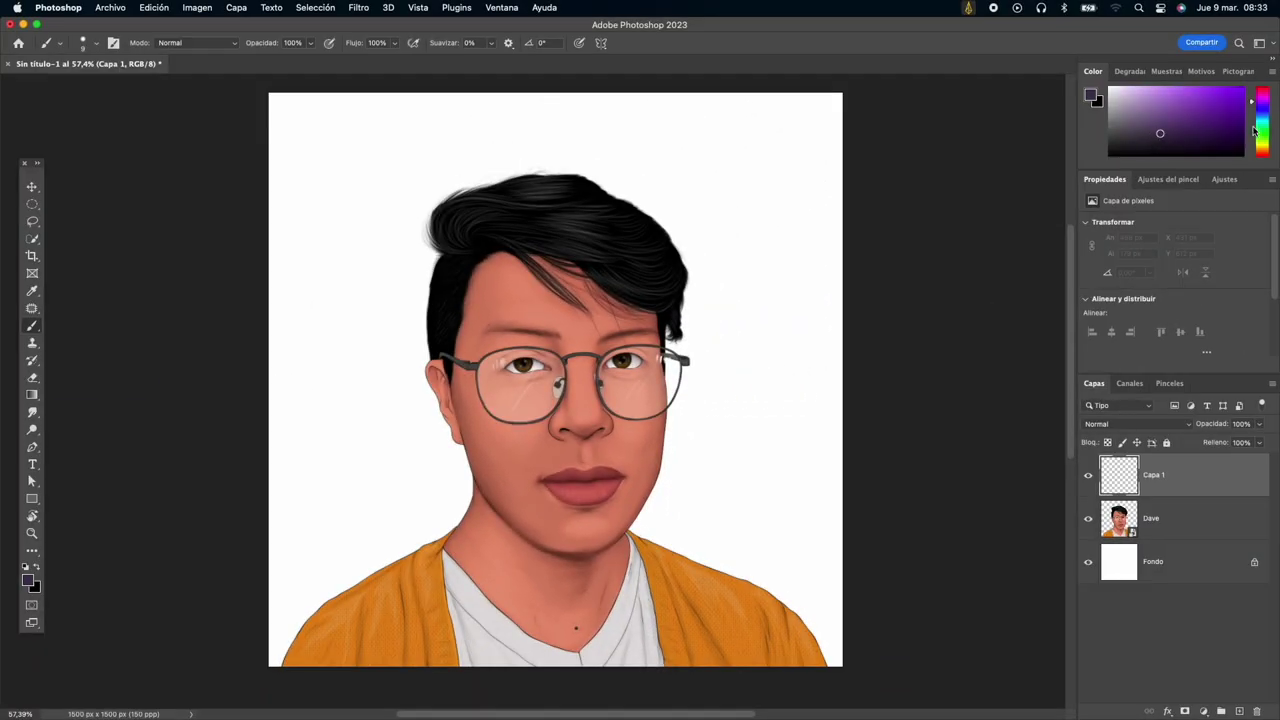
{"action": "left_click_drag", "start_coordinate": [1255, 100], "coordinate": [1249, 89]}
{"action": "left_click_drag", "start_coordinate": [443, 396], "coordinate": [665, 377]}
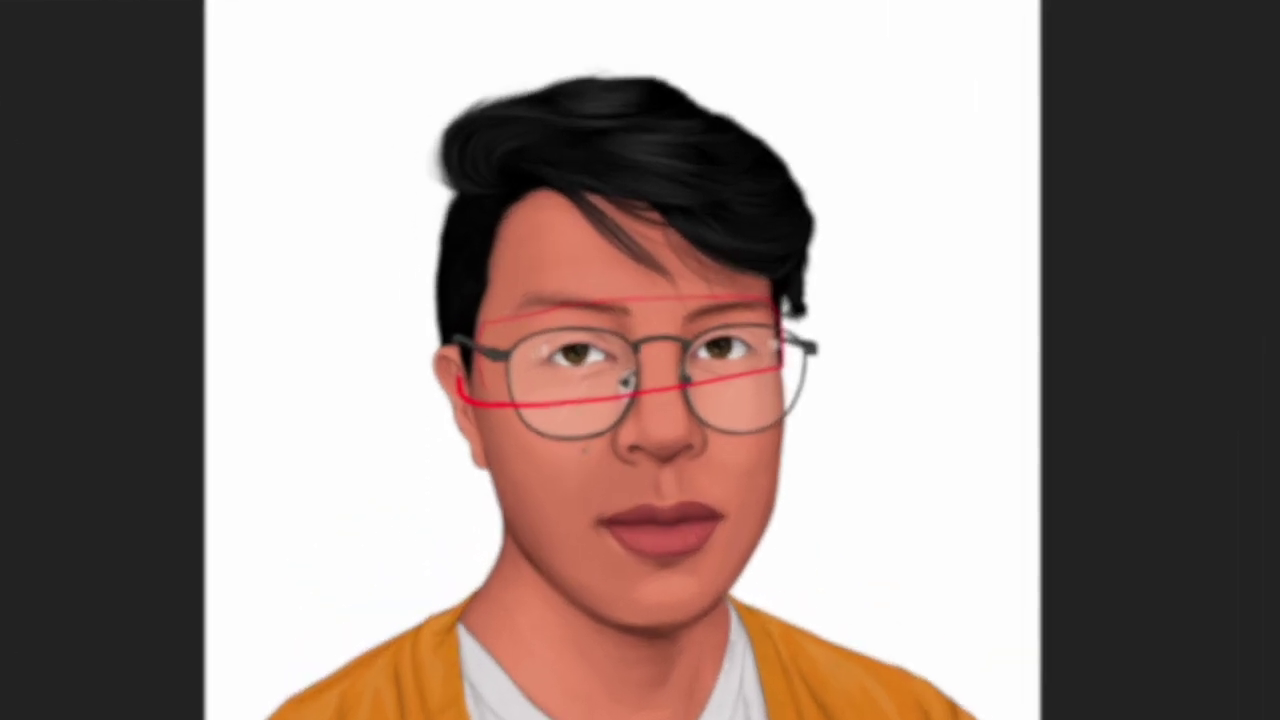
{"action": "left_click_drag", "start_coordinate": [531, 445], "coordinate": [620, 451]}
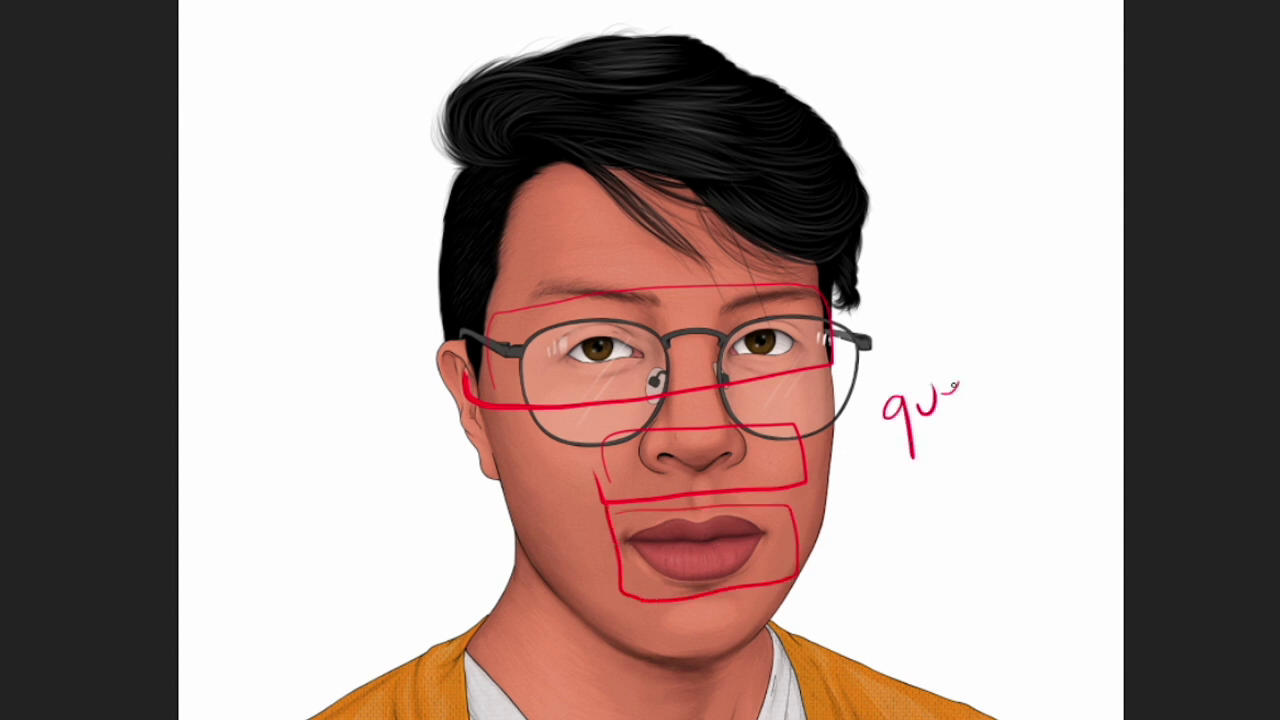
{"action": "left_click_drag", "start_coordinate": [1061, 354], "coordinate": [1088, 342]}
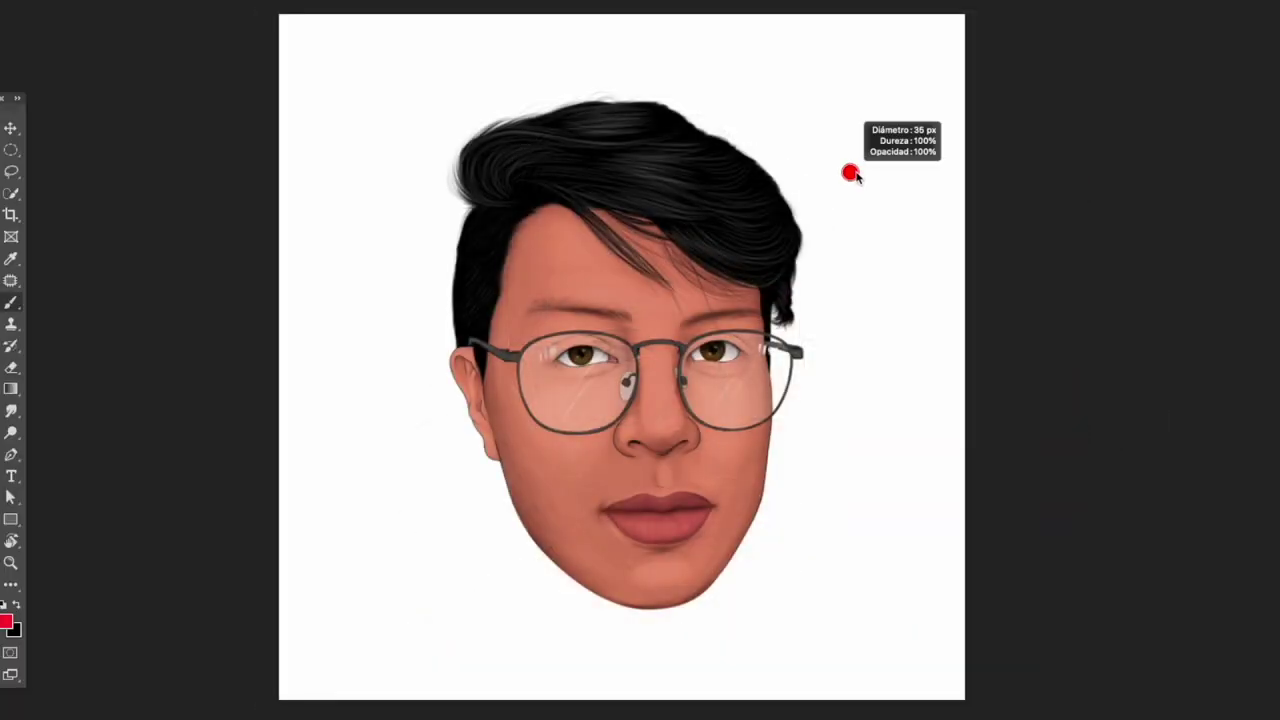
Draw a red spiral from the top of the hair around the forehead, glasses and nose.
{"action": "left_click_drag", "start_coordinate": [396, 111], "coordinate": [443, 138]}
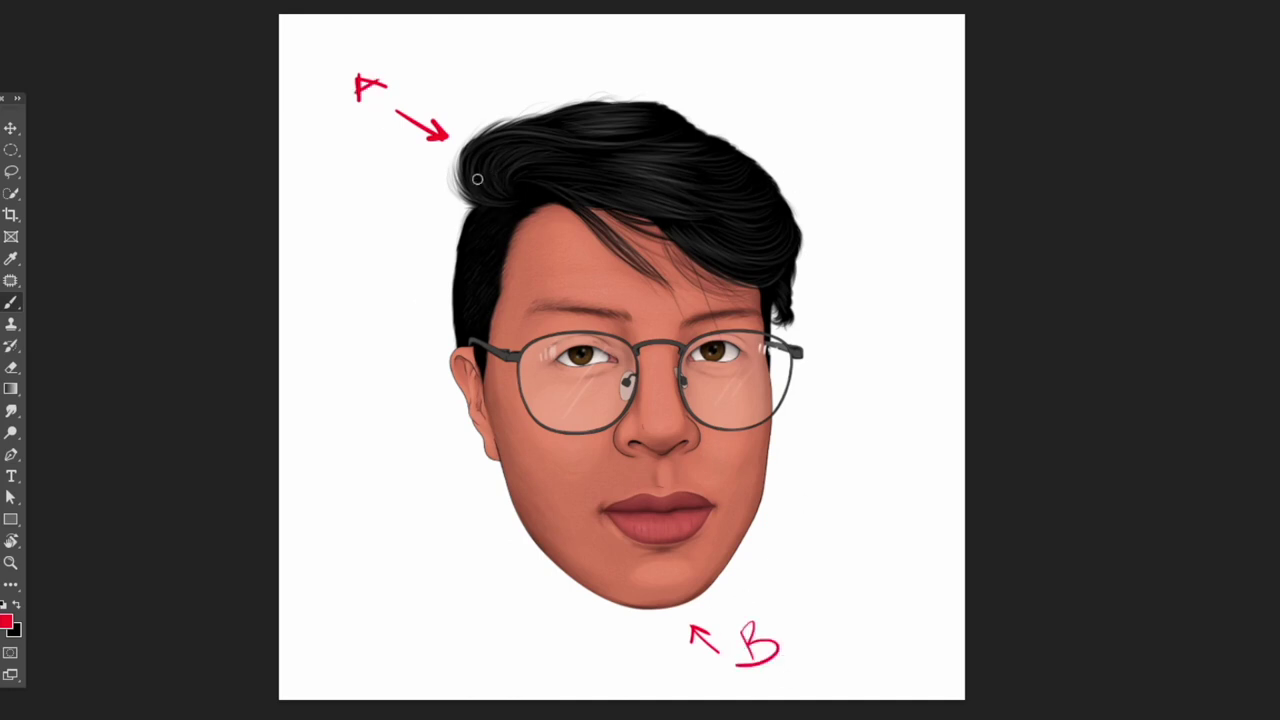
{"action": "left_click_drag", "start_coordinate": [746, 205], "coordinate": [598, 239]}
{"action": "mouse_move", "coordinate": [487, 368]}
{"action": "left_mouse_down"}
{"action": "mouse_move", "coordinate": [700, 438]}
{"action": "mouse_move", "coordinate": [734, 475]}
{"action": "left_mouse_up"}
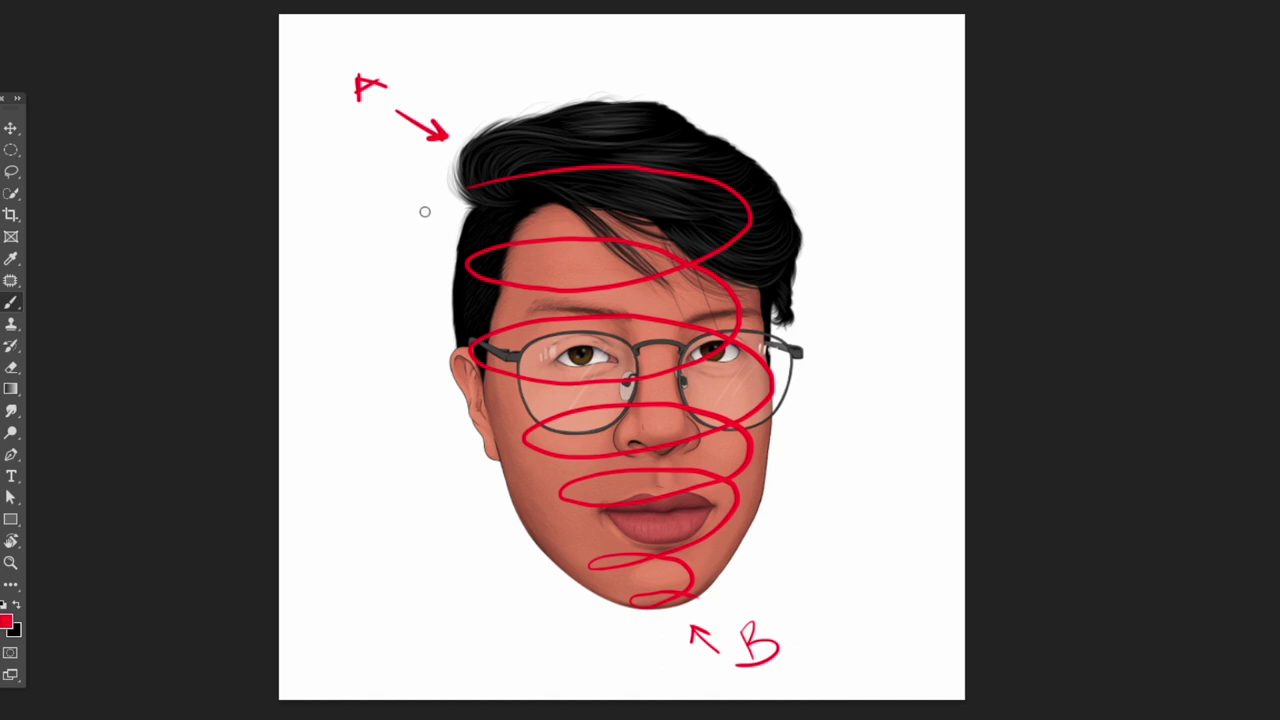
Thicken the spiral loops from the hair down to the chin and hatch shadows beneath them.
{"action": "mouse_move", "coordinate": [460, 183]}
{"action": "left_mouse_down"}
{"action": "mouse_move", "coordinate": [700, 186]}
{"action": "mouse_move", "coordinate": [694, 257]}
{"action": "mouse_move", "coordinate": [713, 270]}
{"action": "left_mouse_up"}
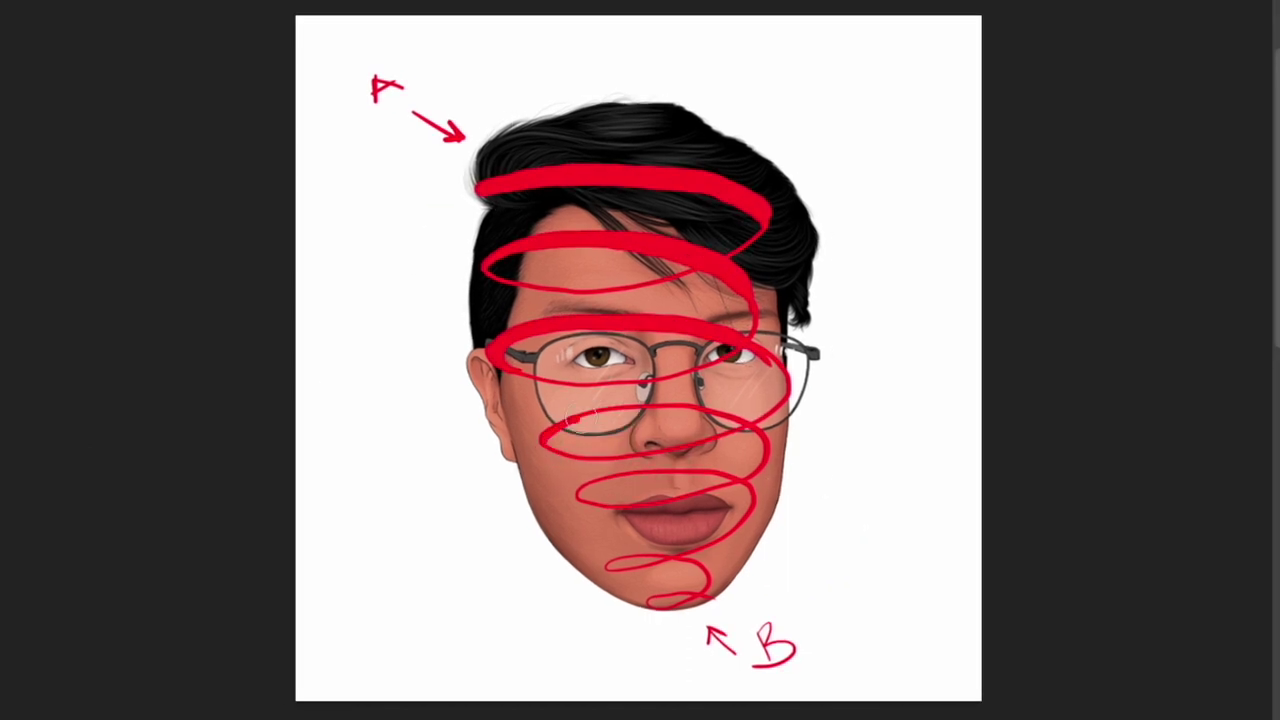
{"action": "mouse_move", "coordinate": [545, 430]}
{"action": "left_mouse_down"}
{"action": "mouse_move", "coordinate": [760, 440]}
{"action": "mouse_move", "coordinate": [750, 540]}
{"action": "left_mouse_up"}
{"action": "left_click_drag", "start_coordinate": [620, 560], "coordinate": [712, 598]}
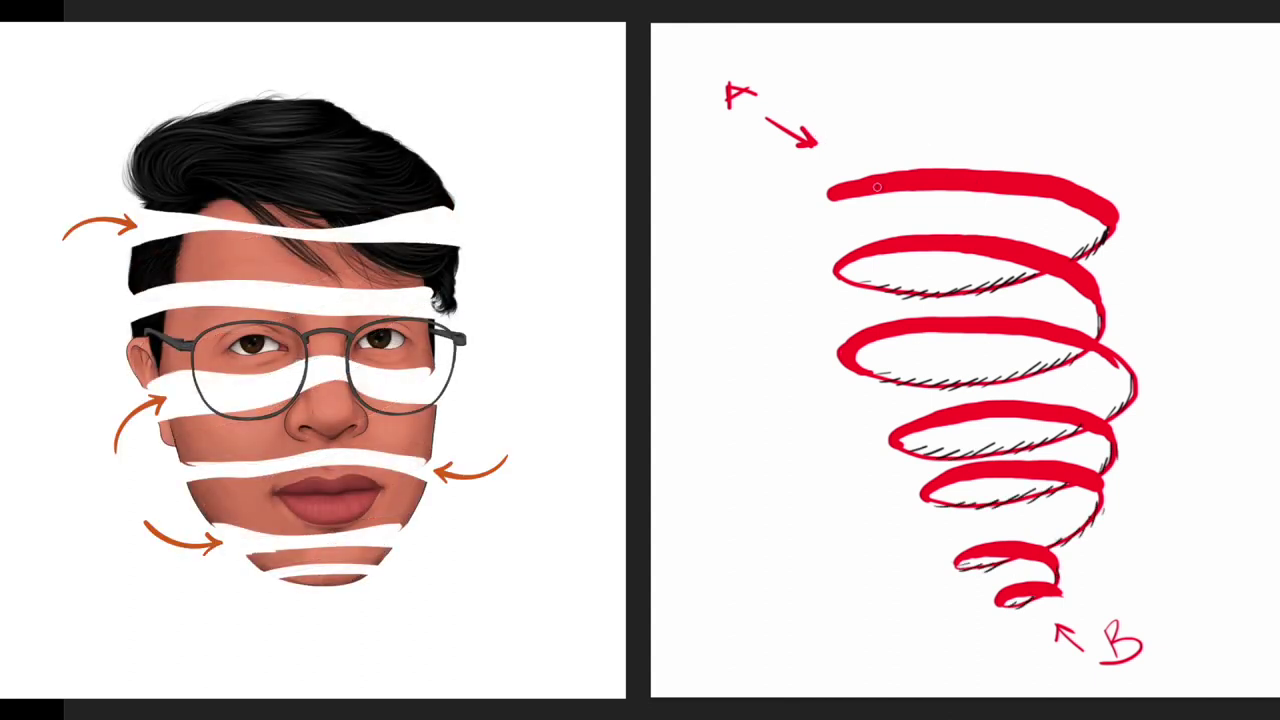
{"action": "left_click_drag", "start_coordinate": [836, 245], "coordinate": [1092, 210]}
{"action": "left_click_drag", "start_coordinate": [822, 338], "coordinate": [888, 305]}
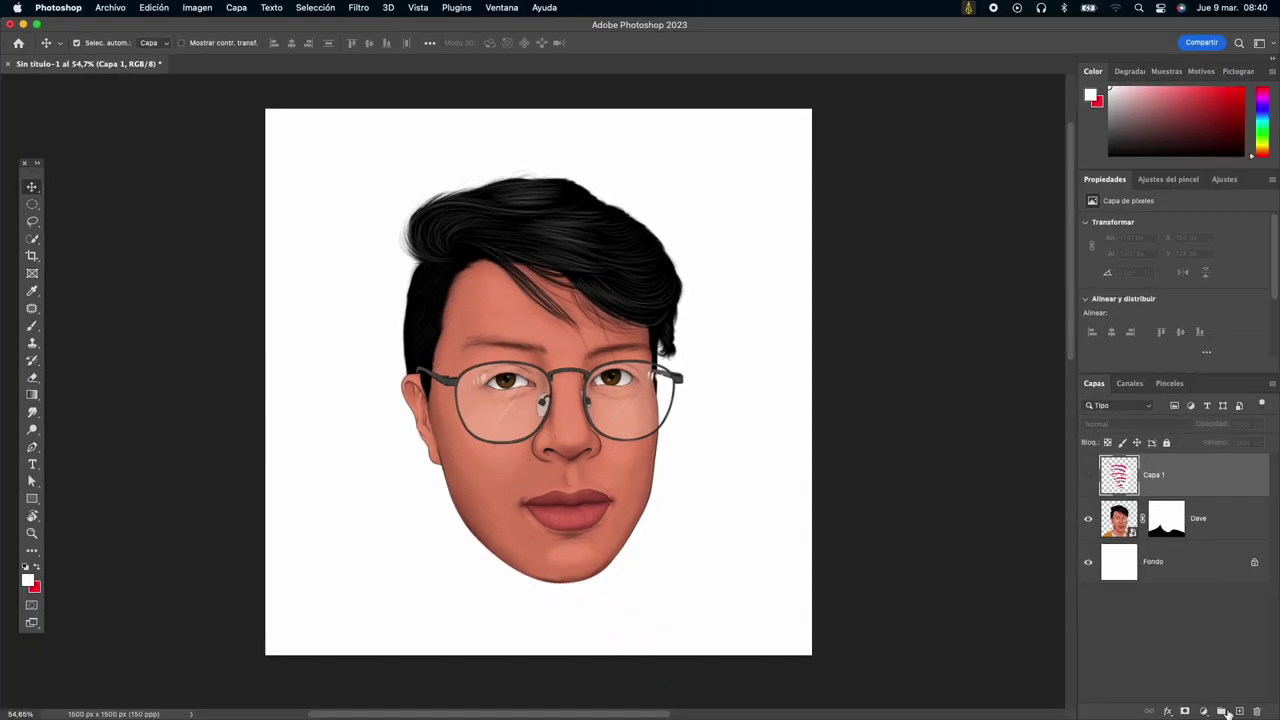
Add a new layer, set up a red brush and zoom in on the face.
{"action": "left_click", "coordinate": [1240, 710]}
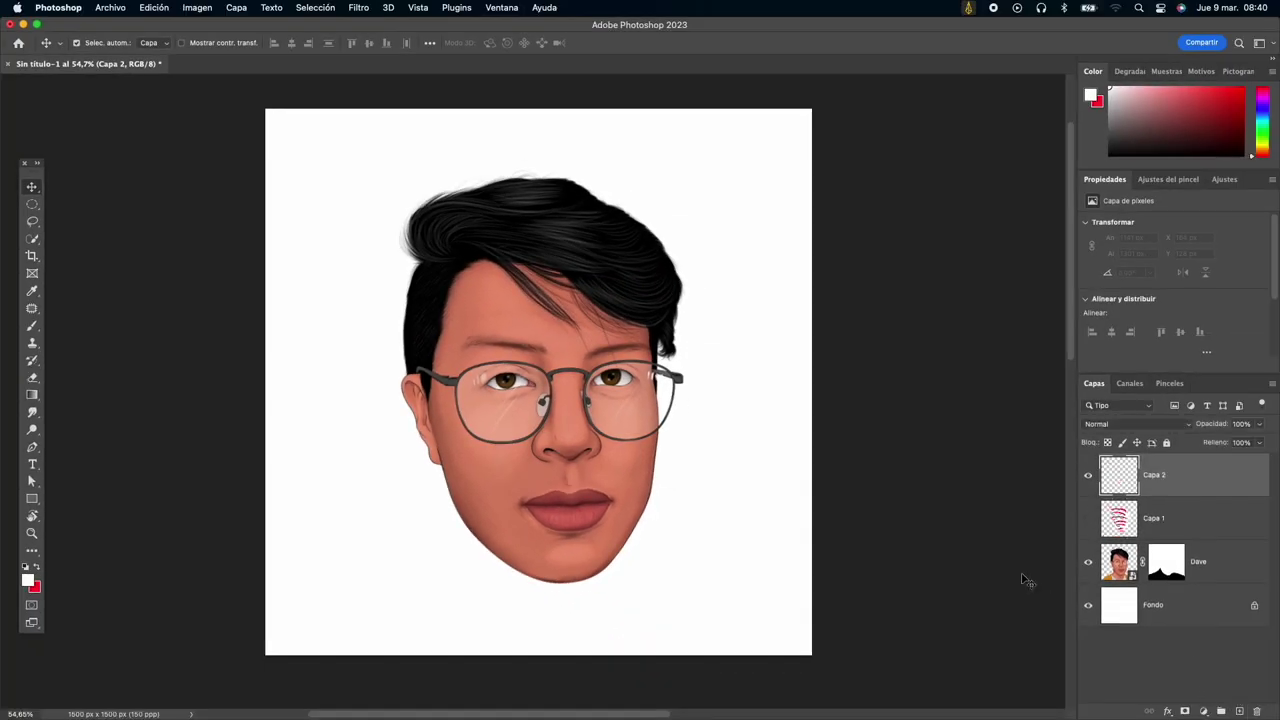
{"action": "key", "text": "b"}
{"action": "key", "text": "x"}
{"action": "key", "text": "ctrl+plus"}
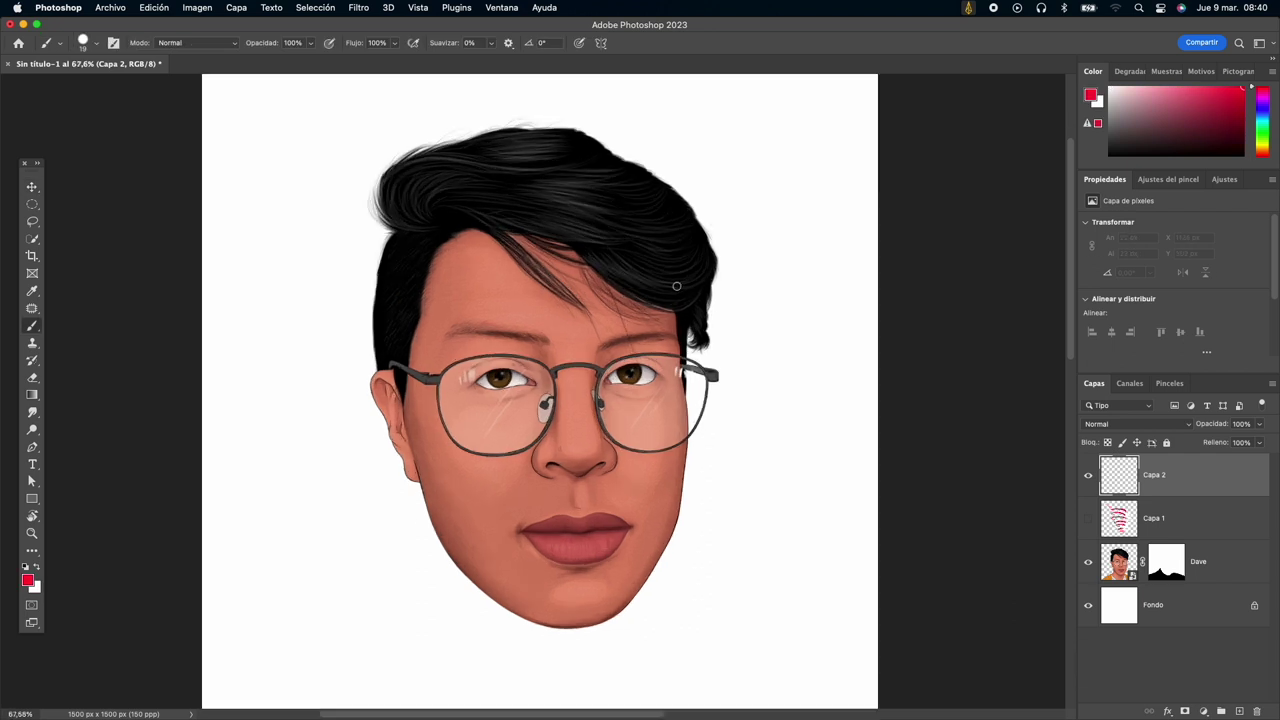
Paint red wavy strip lines across the hair, forehead, glasses and cheek, redoing the lower line.
{"action": "mouse_move", "coordinate": [355, 253]}
{"action": "left_mouse_down"}
{"action": "mouse_move", "coordinate": [700, 222]}
{"action": "mouse_move", "coordinate": [543, 253]}
{"action": "left_mouse_up"}
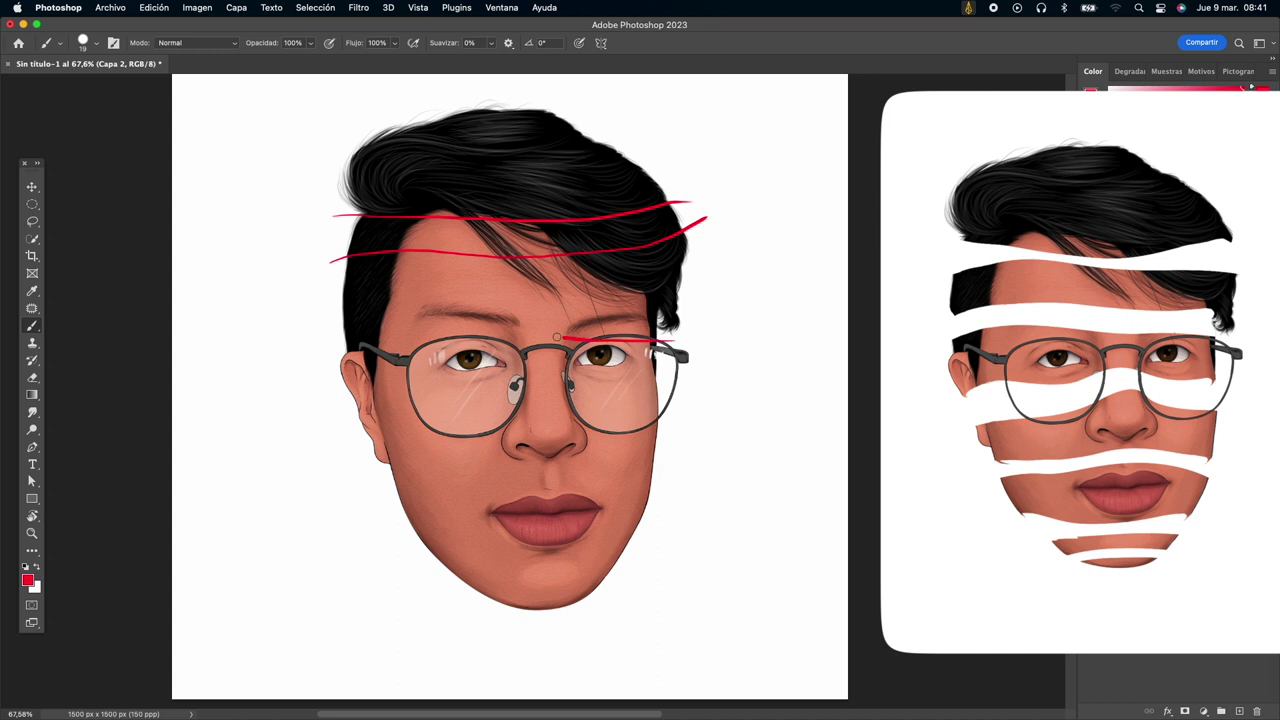
{"action": "left_click_drag", "start_coordinate": [557, 337], "coordinate": [308, 360]}
{"action": "left_click_drag", "start_coordinate": [320, 293], "coordinate": [728, 285]}
{"action": "mouse_move", "coordinate": [570, 388]}
{"action": "left_mouse_down"}
{"action": "mouse_move", "coordinate": [446, 372]}
{"action": "mouse_move", "coordinate": [322, 414]}
{"action": "left_mouse_up"}
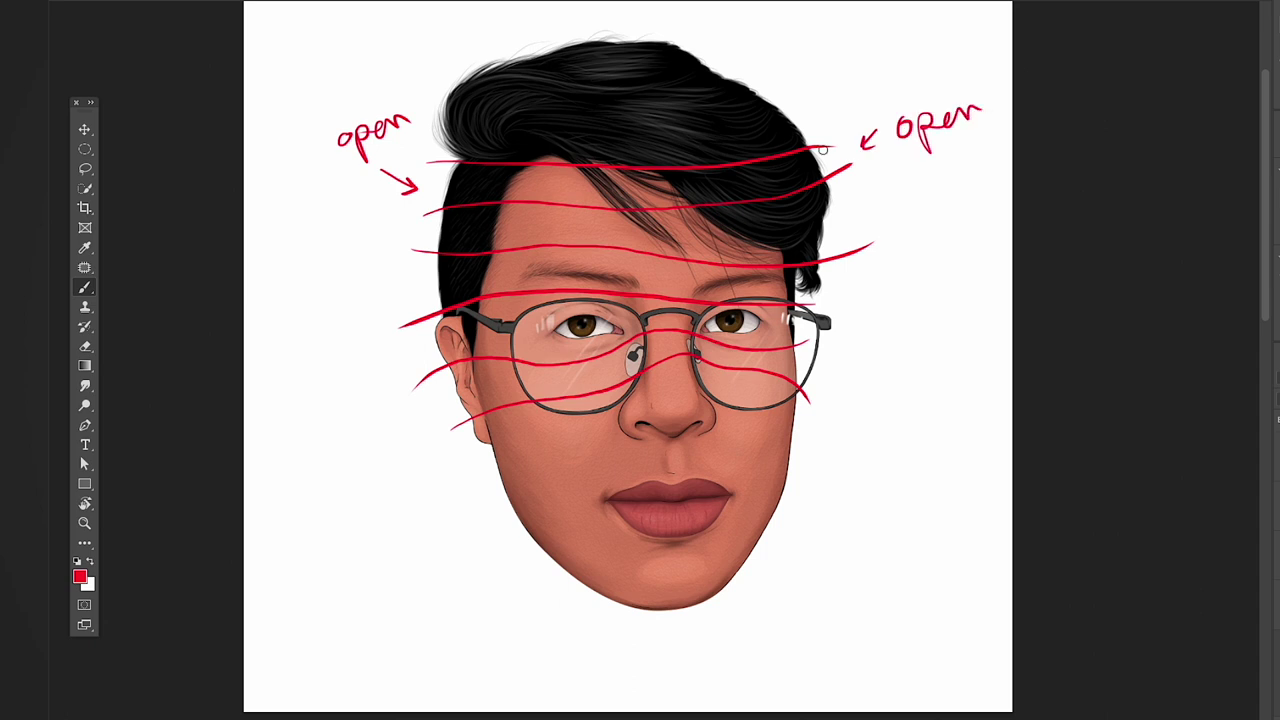
{"action": "key", "text": "ctrl+z"}
{"action": "left_click_drag", "start_coordinate": [482, 478], "coordinate": [651, 444]}
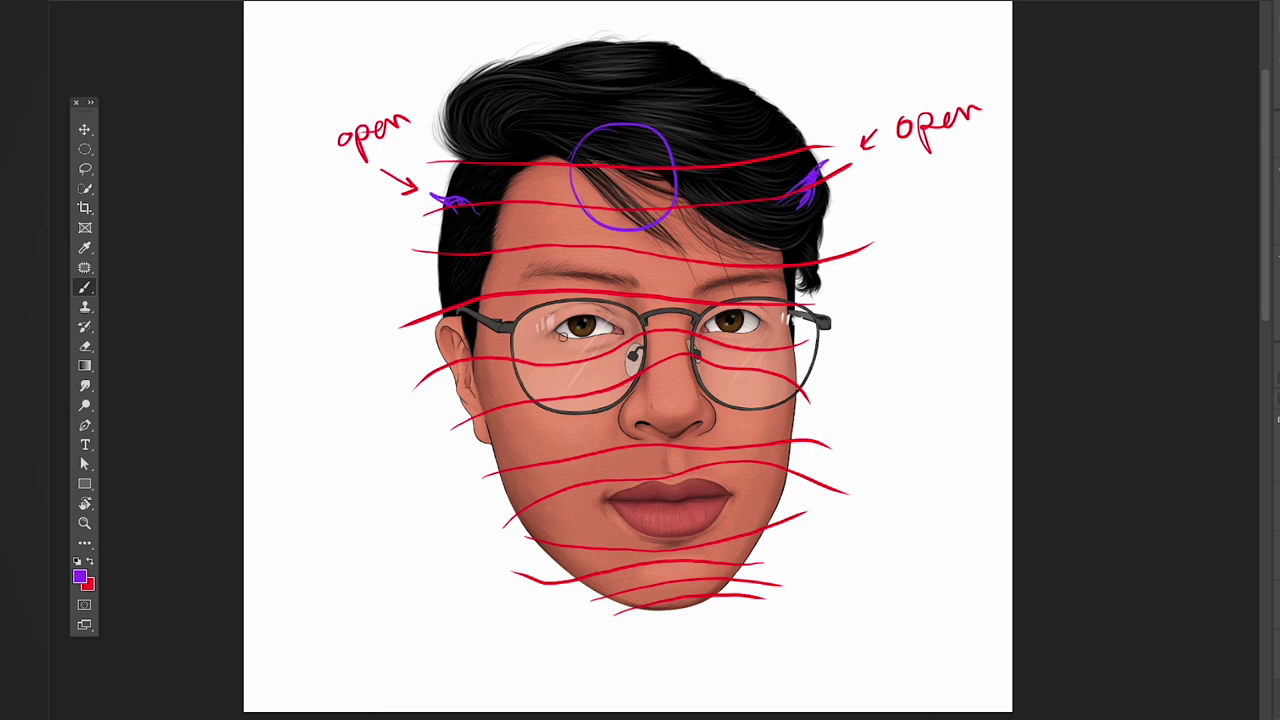
Sketch purple tentacles around the temples, ear, cheeks, chin and jaw.
{"action": "left_click_drag", "start_coordinate": [788, 310], "coordinate": [900, 318]}
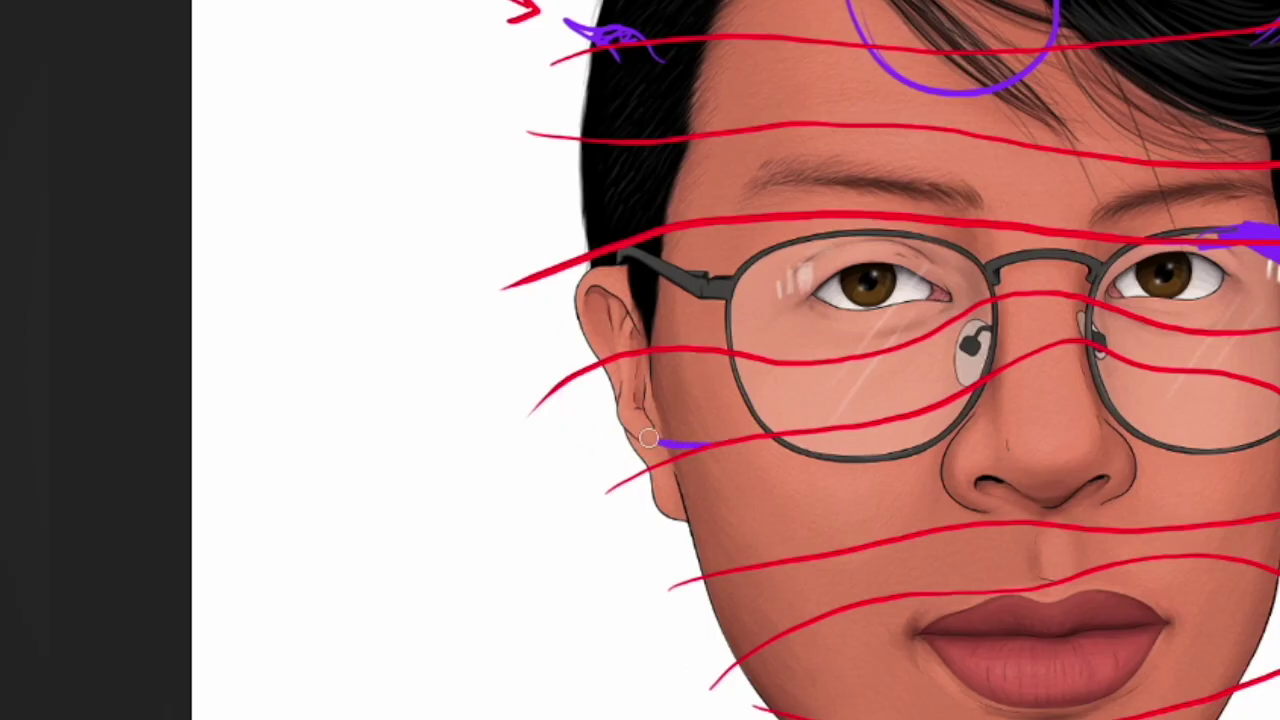
{"action": "mouse_move", "coordinate": [640, 262]}
{"action": "left_mouse_down"}
{"action": "mouse_move", "coordinate": [757, 423]}
{"action": "mouse_move", "coordinate": [600, 410]}
{"action": "left_mouse_up"}
{"action": "mouse_move", "coordinate": [797, 372]}
{"action": "left_mouse_down"}
{"action": "mouse_move", "coordinate": [691, 414]}
{"action": "mouse_move", "coordinate": [700, 390]}
{"action": "mouse_move", "coordinate": [870, 330]}
{"action": "mouse_move", "coordinate": [863, 392]}
{"action": "left_mouse_up"}
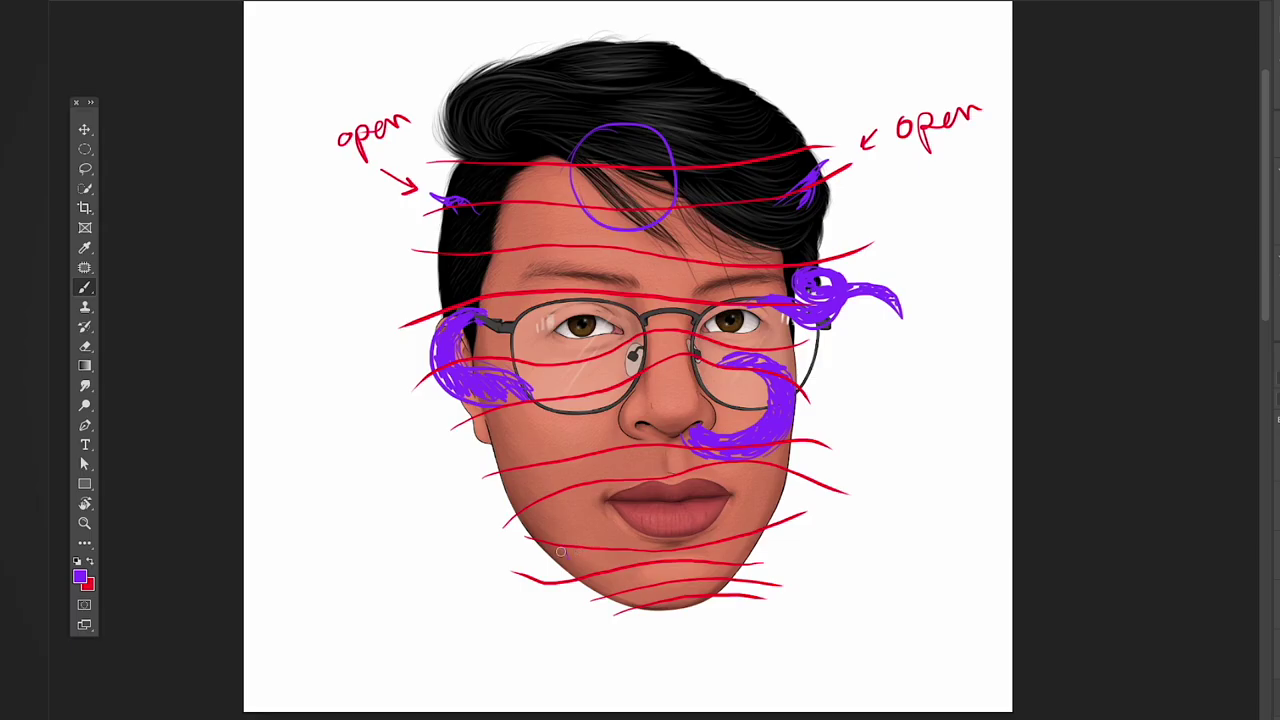
{"action": "mouse_move", "coordinate": [470, 510]}
{"action": "left_mouse_down"}
{"action": "mouse_move", "coordinate": [560, 585]}
{"action": "mouse_move", "coordinate": [450, 540]}
{"action": "mouse_move", "coordinate": [540, 590]}
{"action": "left_mouse_up"}
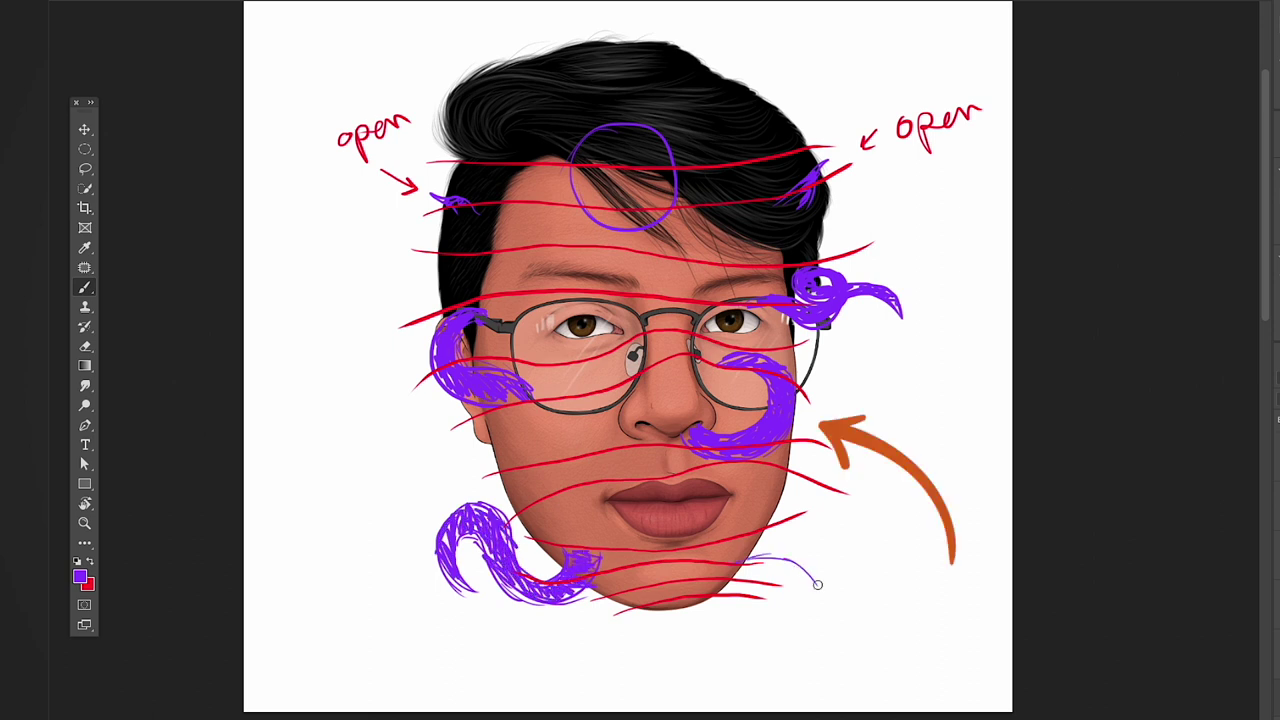
{"action": "mouse_move", "coordinate": [817, 584]}
{"action": "left_mouse_down"}
{"action": "mouse_move", "coordinate": [790, 545]}
{"action": "mouse_move", "coordinate": [822, 625]}
{"action": "left_mouse_up"}
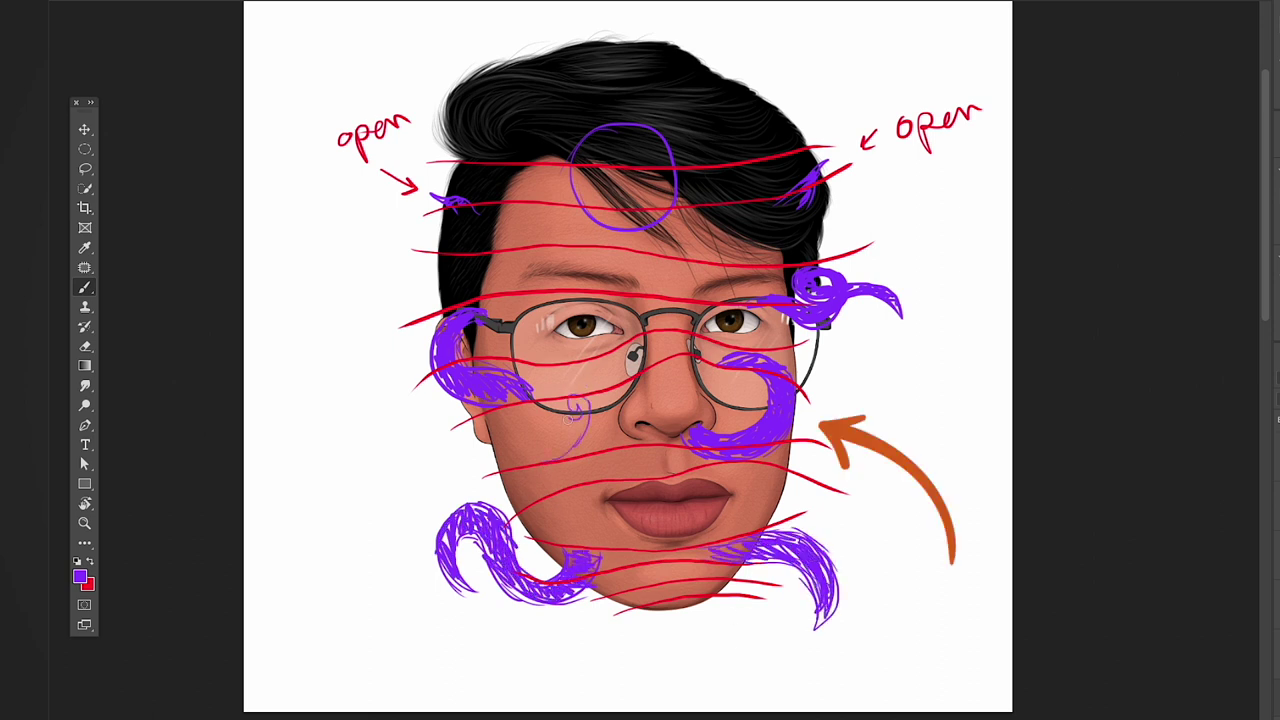
{"action": "mouse_move", "coordinate": [575, 405]}
{"action": "left_mouse_down"}
{"action": "mouse_move", "coordinate": [600, 440]}
{"action": "mouse_move", "coordinate": [612, 430]}
{"action": "left_mouse_up"}
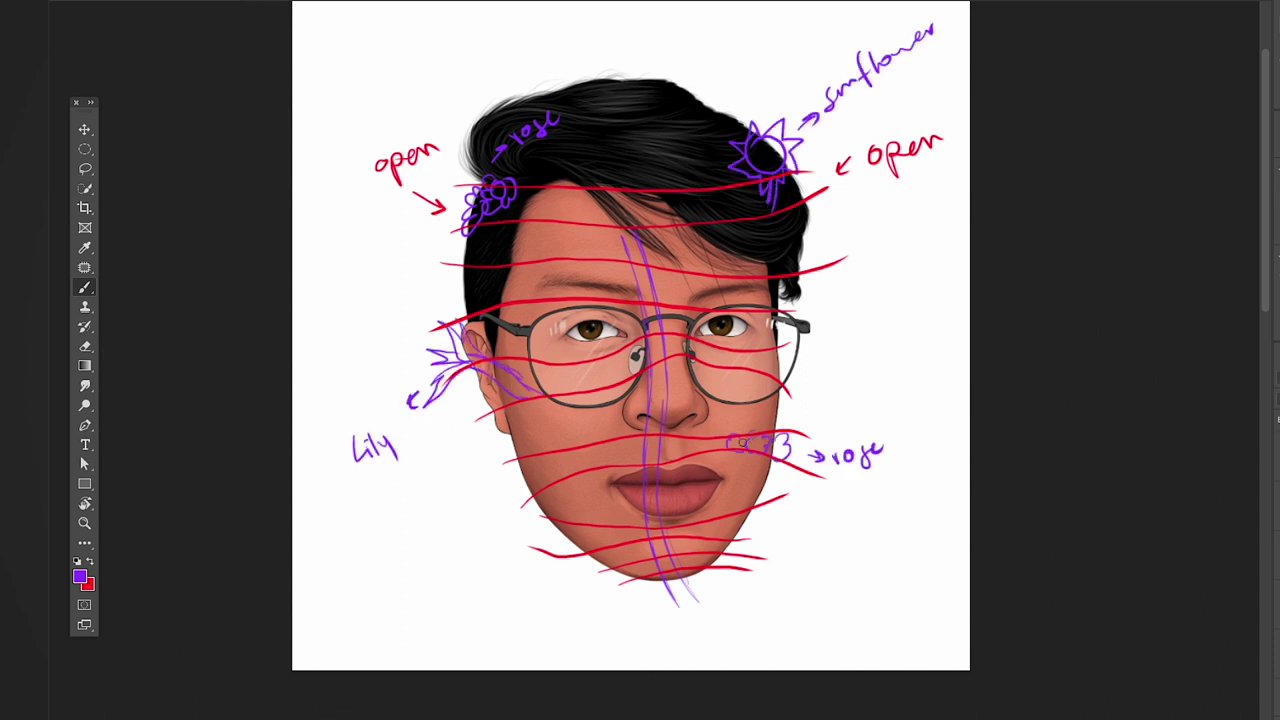
Rewrite the leaf label and sketch flower ideas near the mouth and beside the glasses.
{"action": "key", "text": "ctrl+z"}
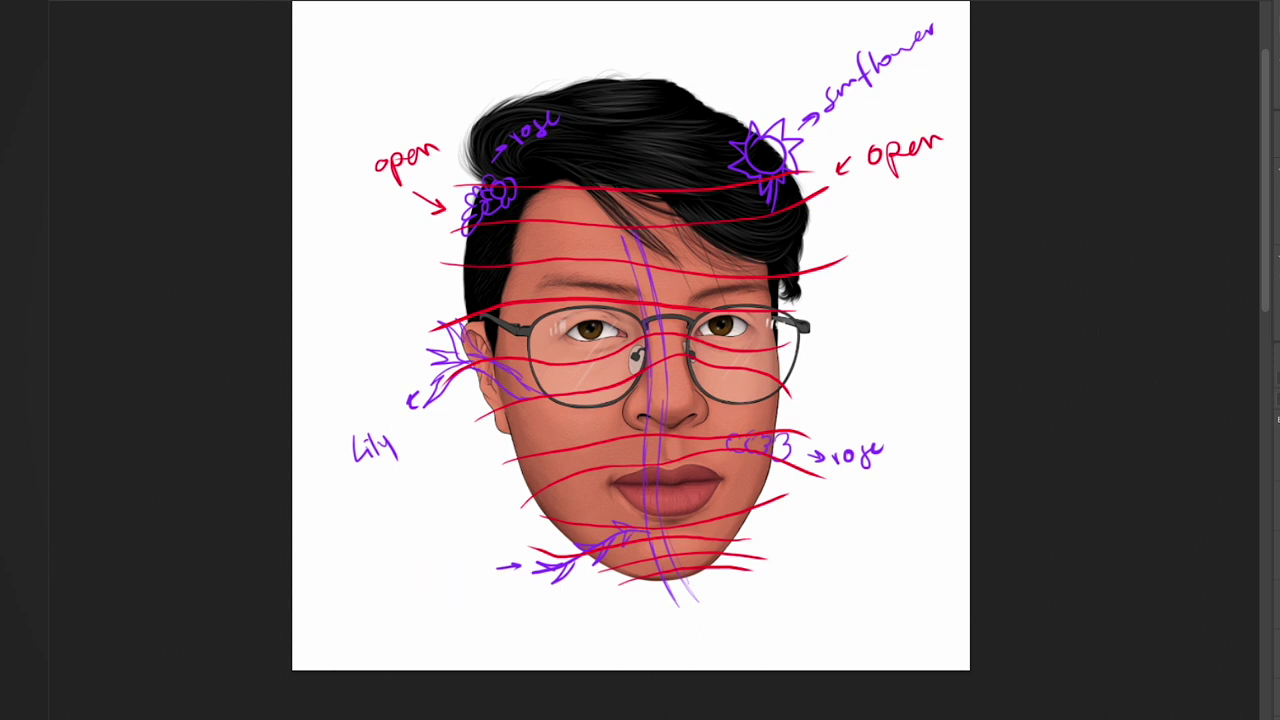
{"action": "left_click_drag", "start_coordinate": [447, 560], "coordinate": [466, 574]}
{"action": "left_click_drag", "start_coordinate": [531, 486], "coordinate": [548, 462]}
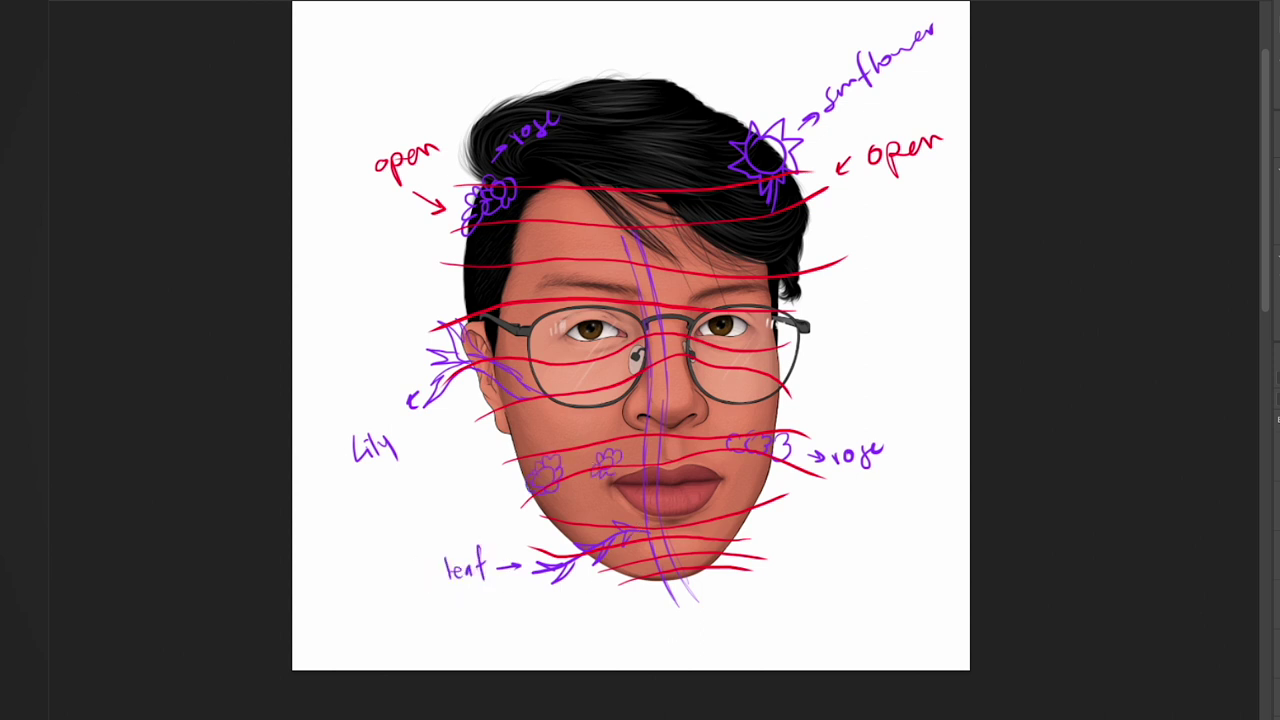
{"action": "left_click_drag", "start_coordinate": [735, 362], "coordinate": [897, 342]}
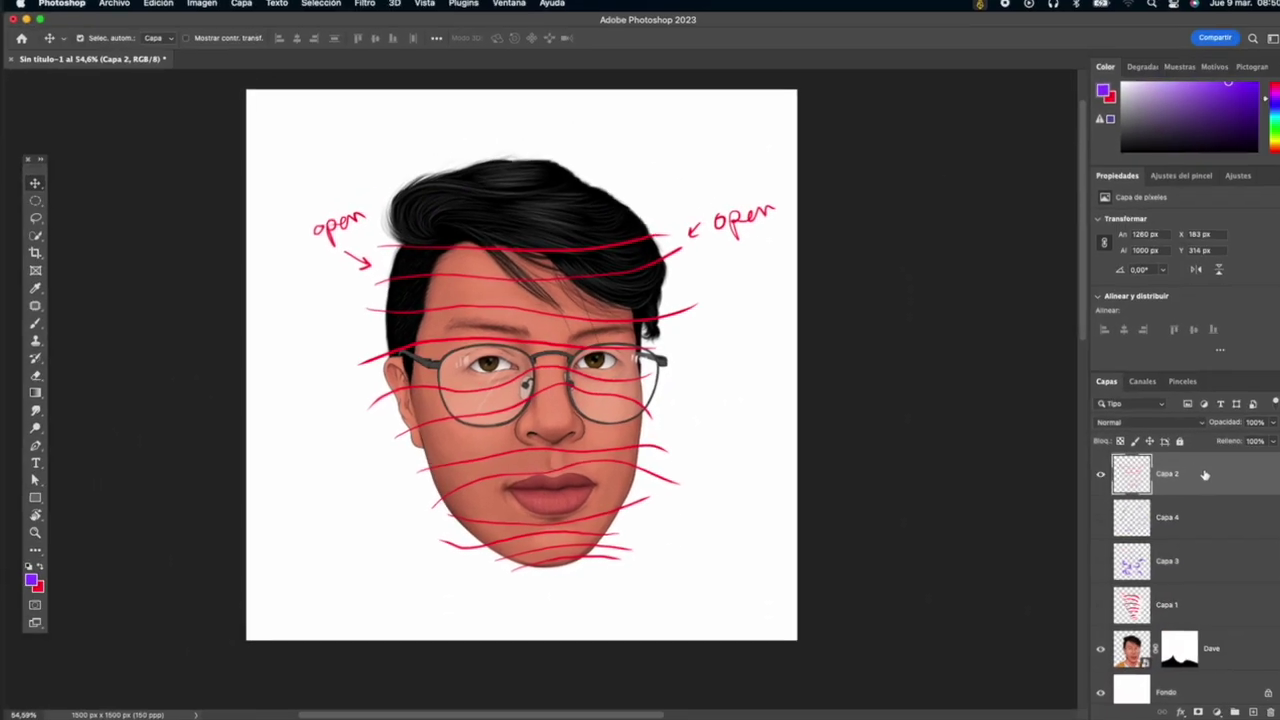
Erase the 'open' notes on Capa 2 and select the Dave layer's mask.
{"action": "key", "text": "e"}
{"action": "left_click_drag", "start_coordinate": [890, 243], "coordinate": [745, 222]}
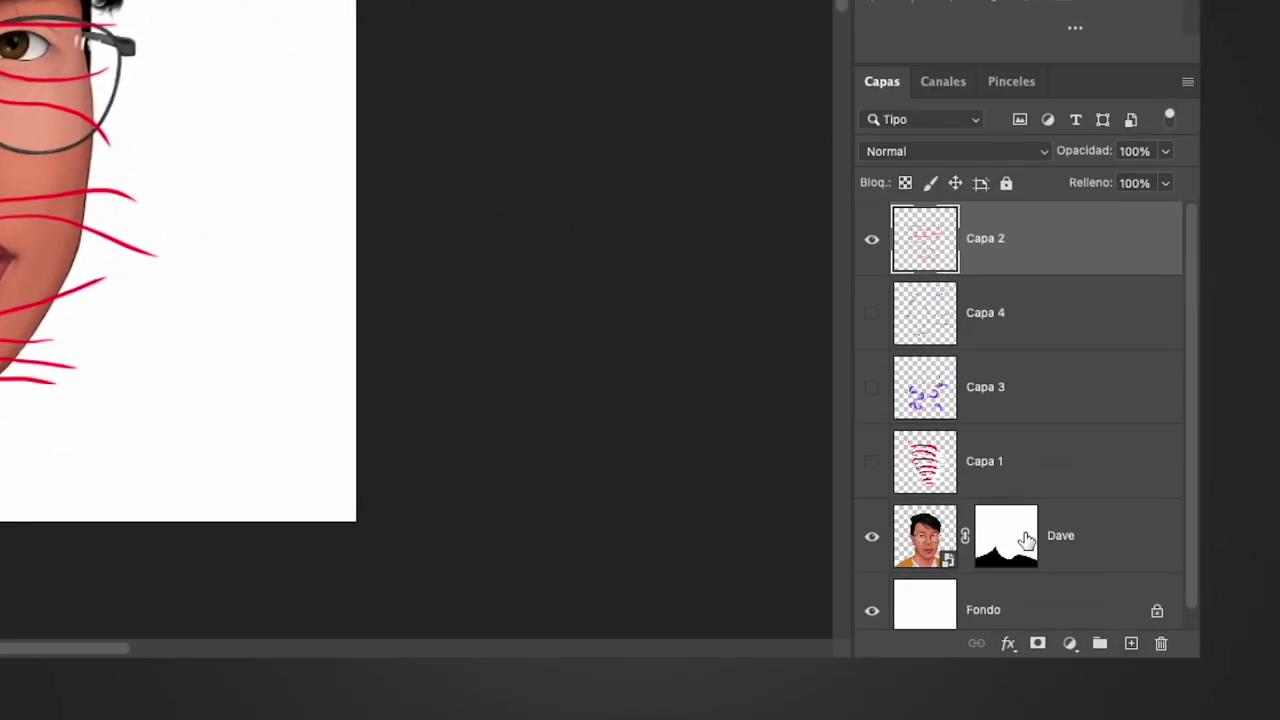
{"action": "left_click", "coordinate": [1020, 543]}
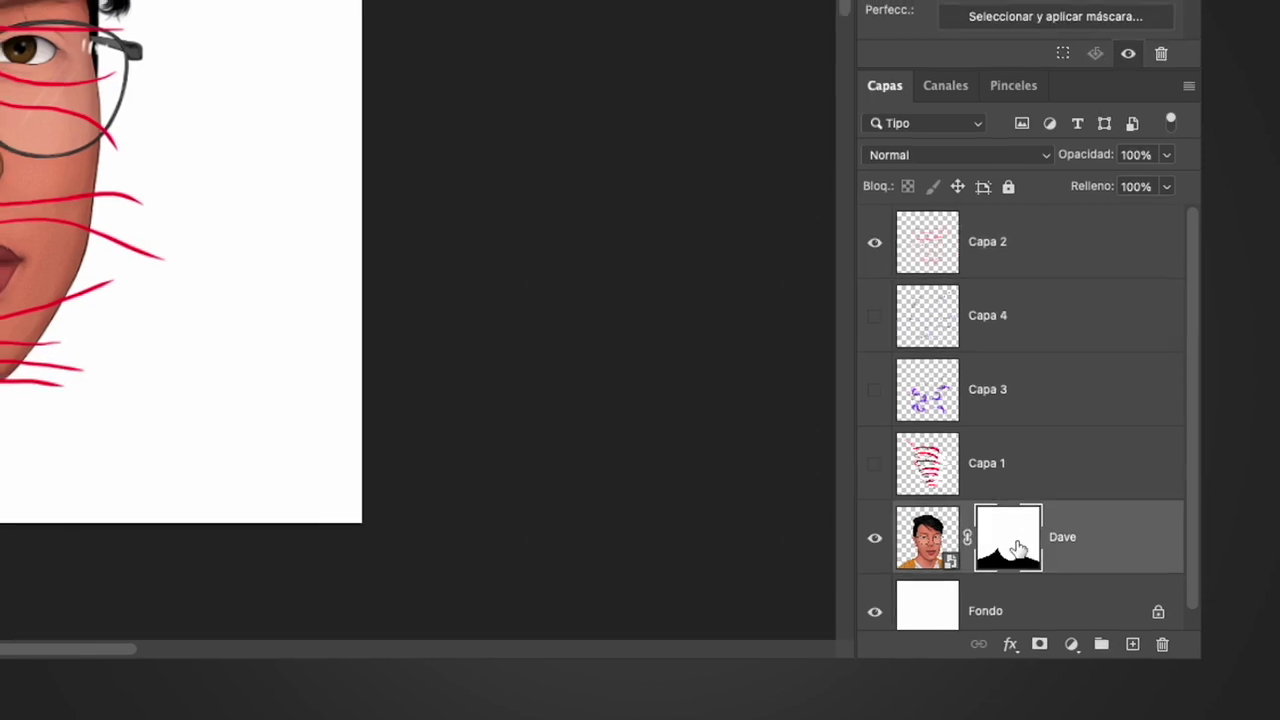
{"action": "key", "text": "Escape"}
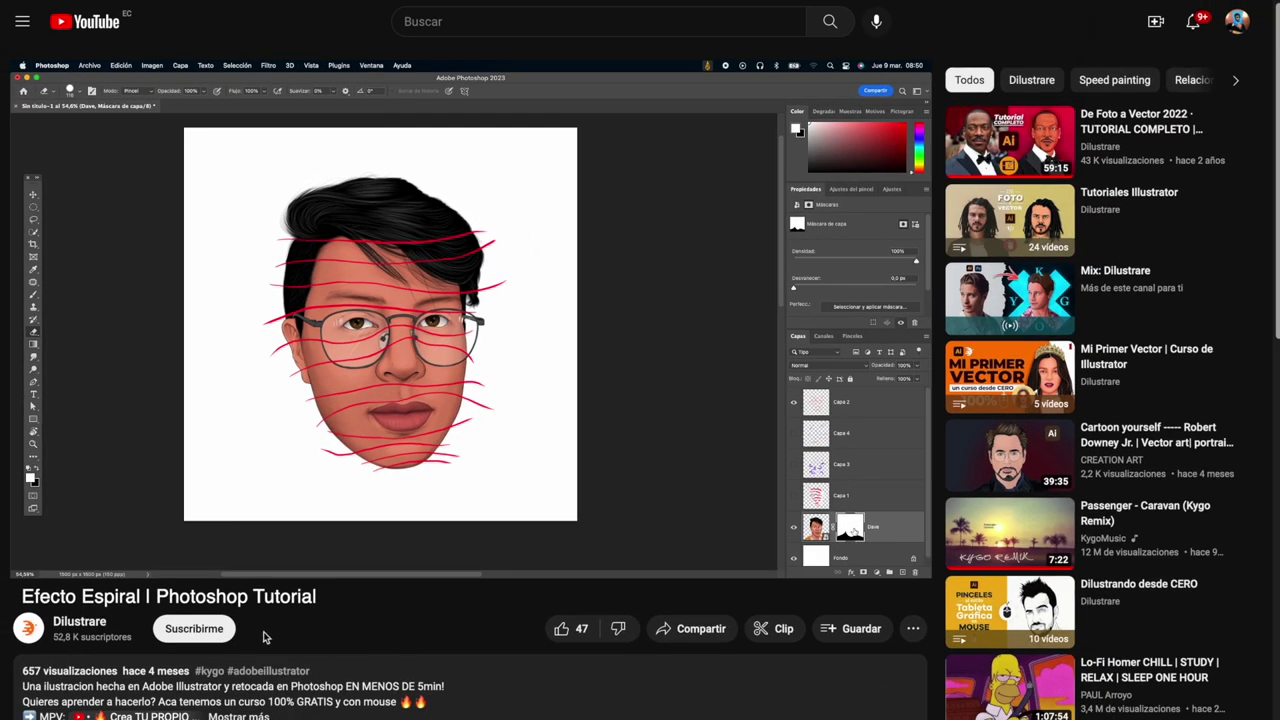
Subscribe via Suscribirme, pick a notification bell setting, and like the video.
{"action": "left_click", "coordinate": [218, 637]}
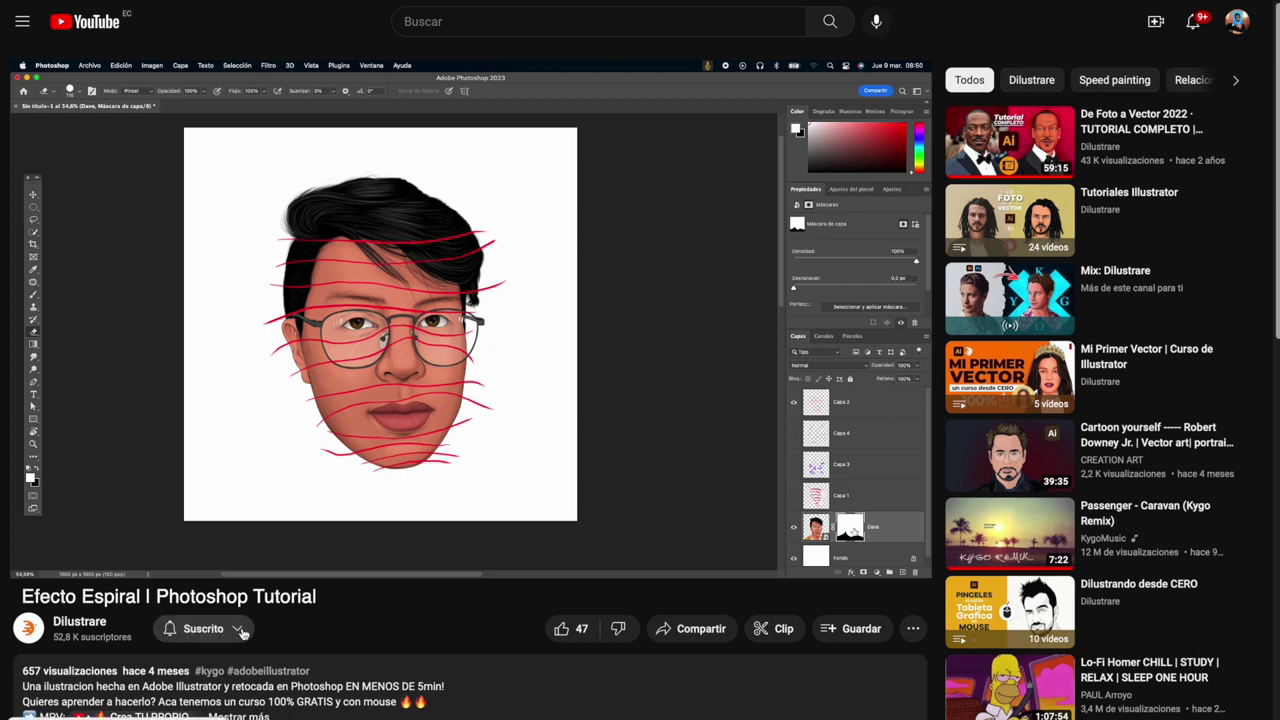
{"action": "left_click", "coordinate": [237, 628]}
{"action": "left_click", "coordinate": [240, 662]}
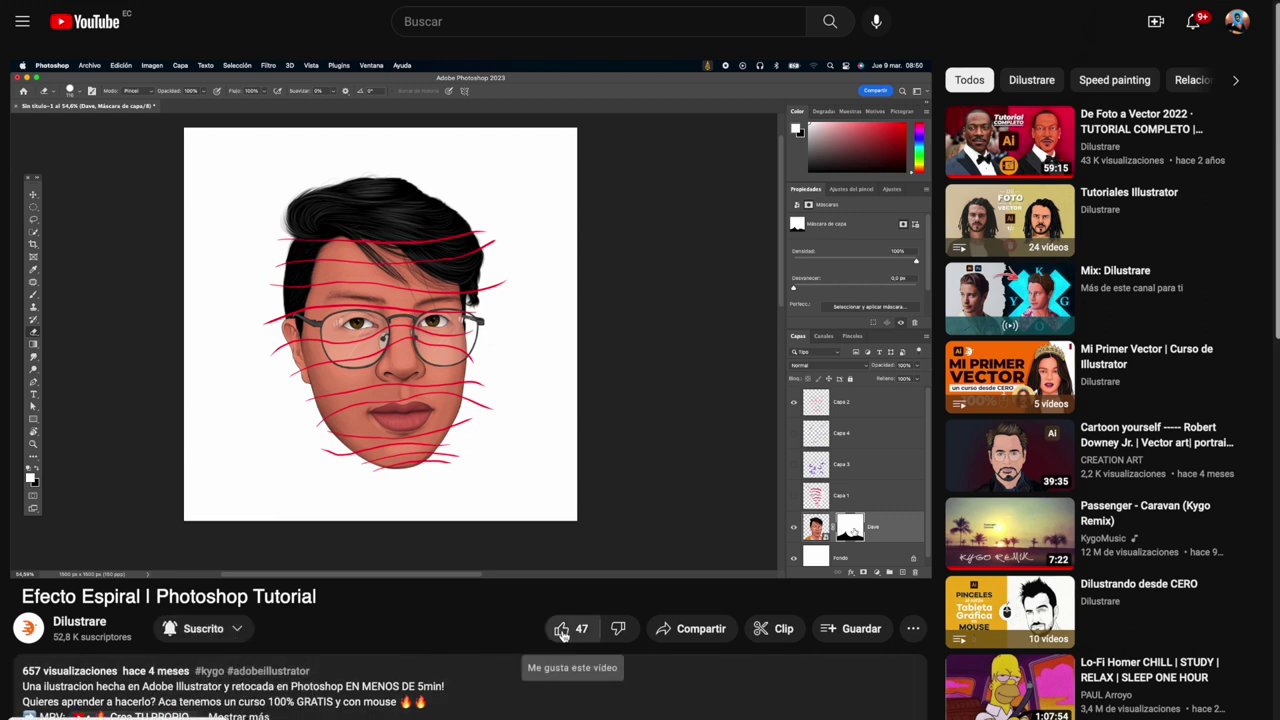
{"action": "left_click", "coordinate": [565, 630]}
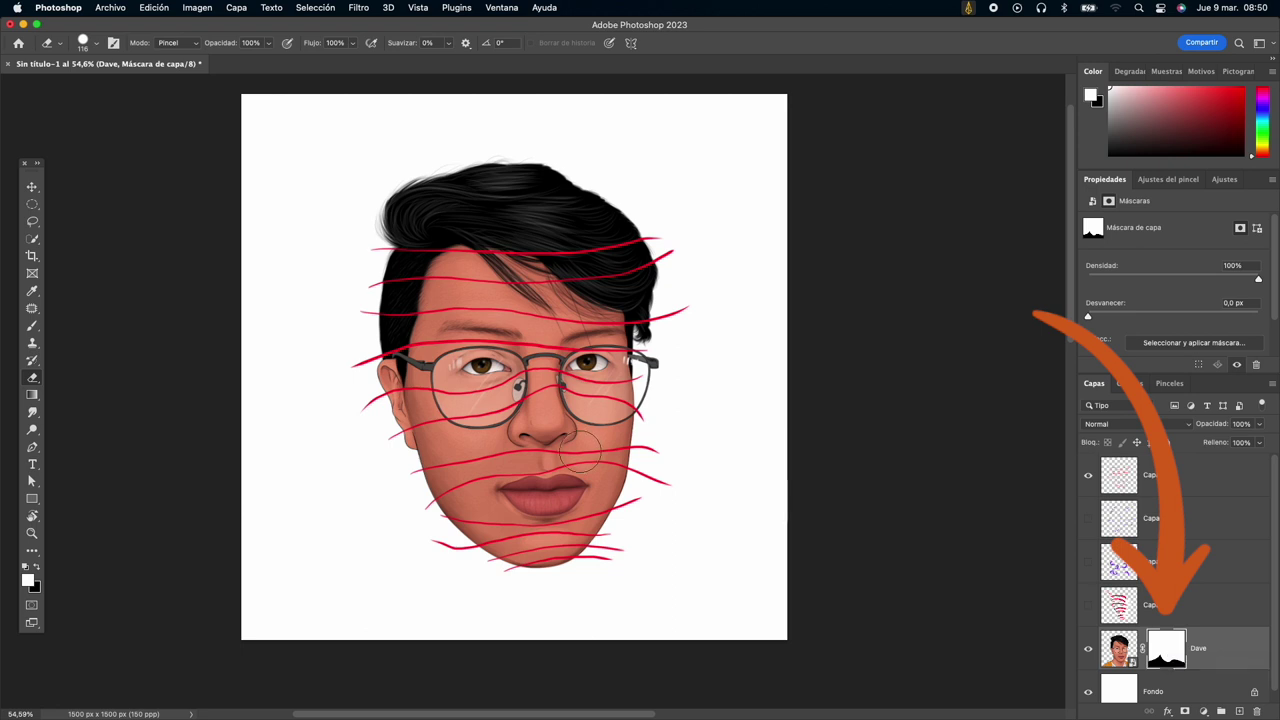
With the Pen tool, zoom in and trace a path along the top red line past the hair.
{"action": "left_click", "coordinate": [32, 447]}
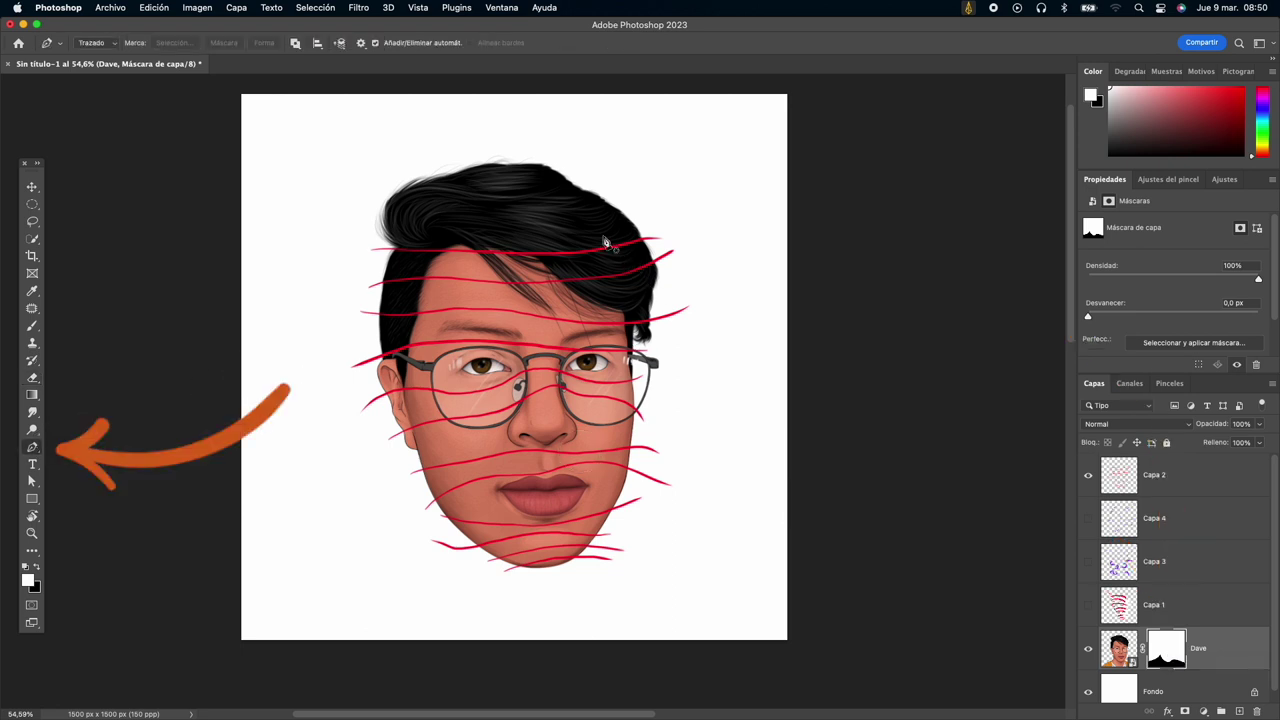
{"action": "scroll", "coordinate": [605, 242], "scroll_direction": "up", "scroll_amount": 3}
{"action": "scroll", "coordinate": [610, 290], "scroll_direction": "up", "scroll_amount": 3}
{"action": "scroll", "coordinate": [614, 331], "scroll_direction": "up", "scroll_amount": 3}
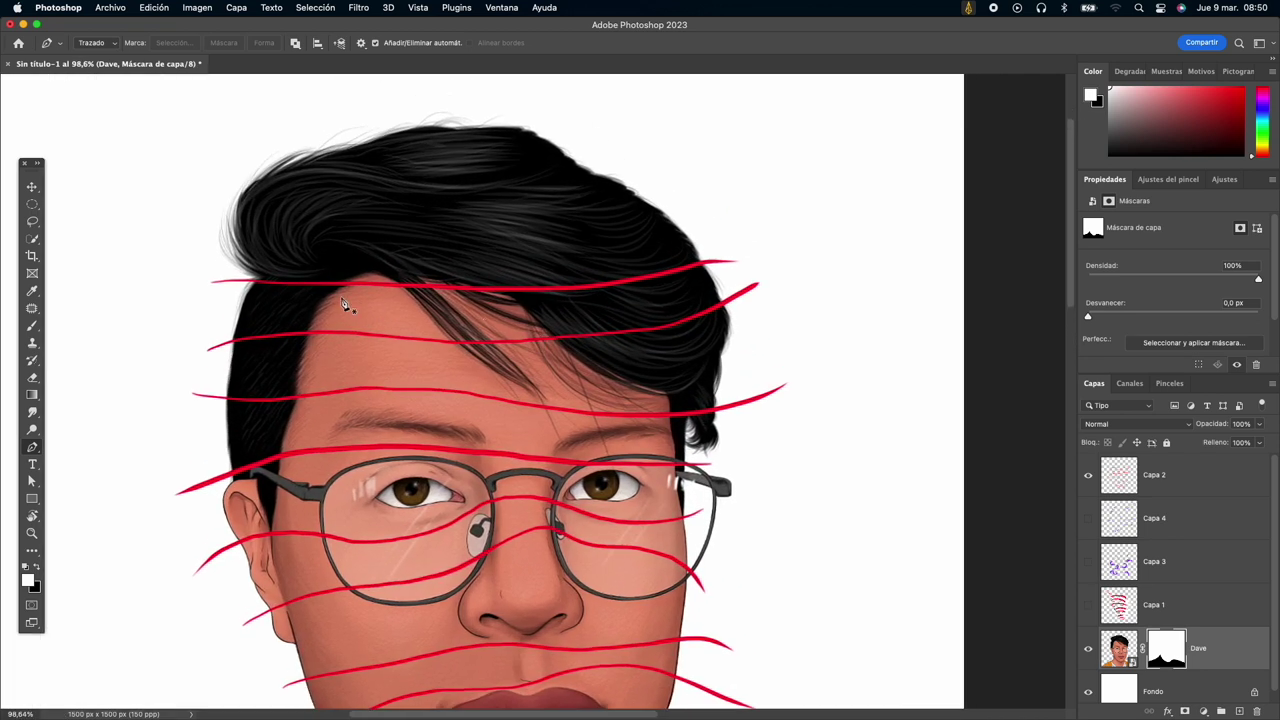
{"action": "scroll", "coordinate": [219, 289], "scroll_direction": "up", "scroll_amount": 1}
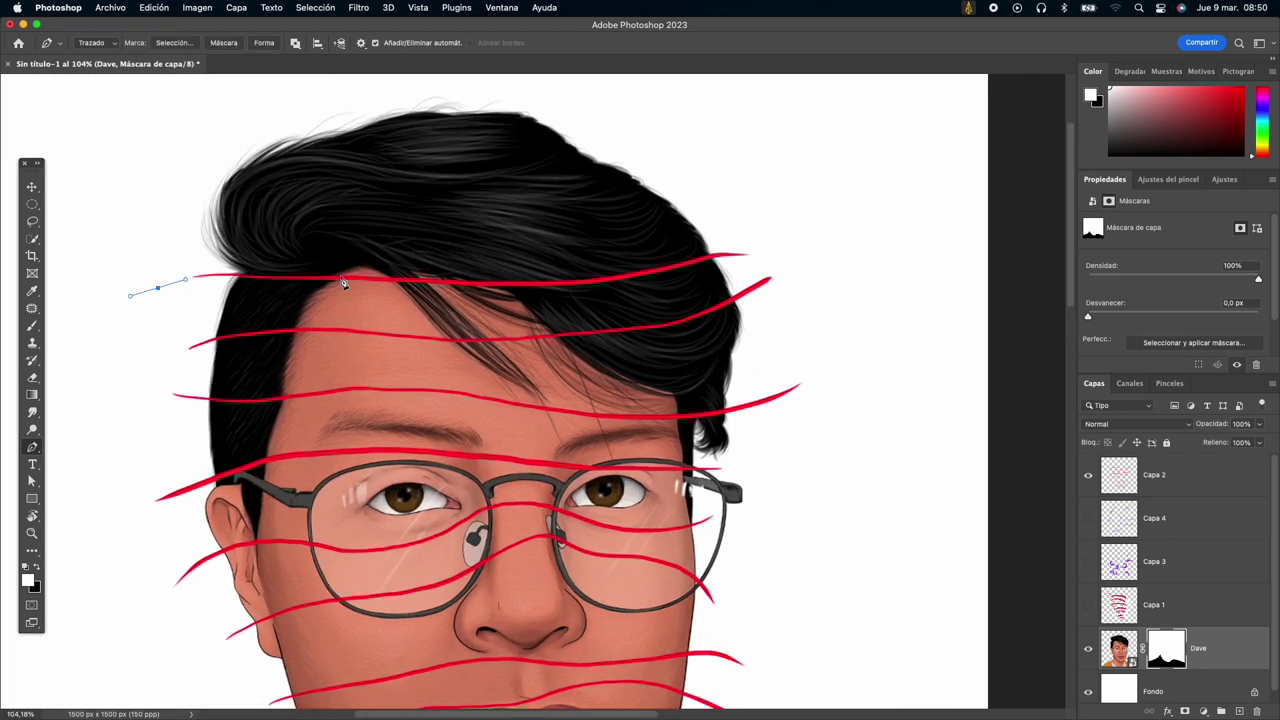
{"action": "left_click_drag", "start_coordinate": [352, 277], "coordinate": [442, 283]}
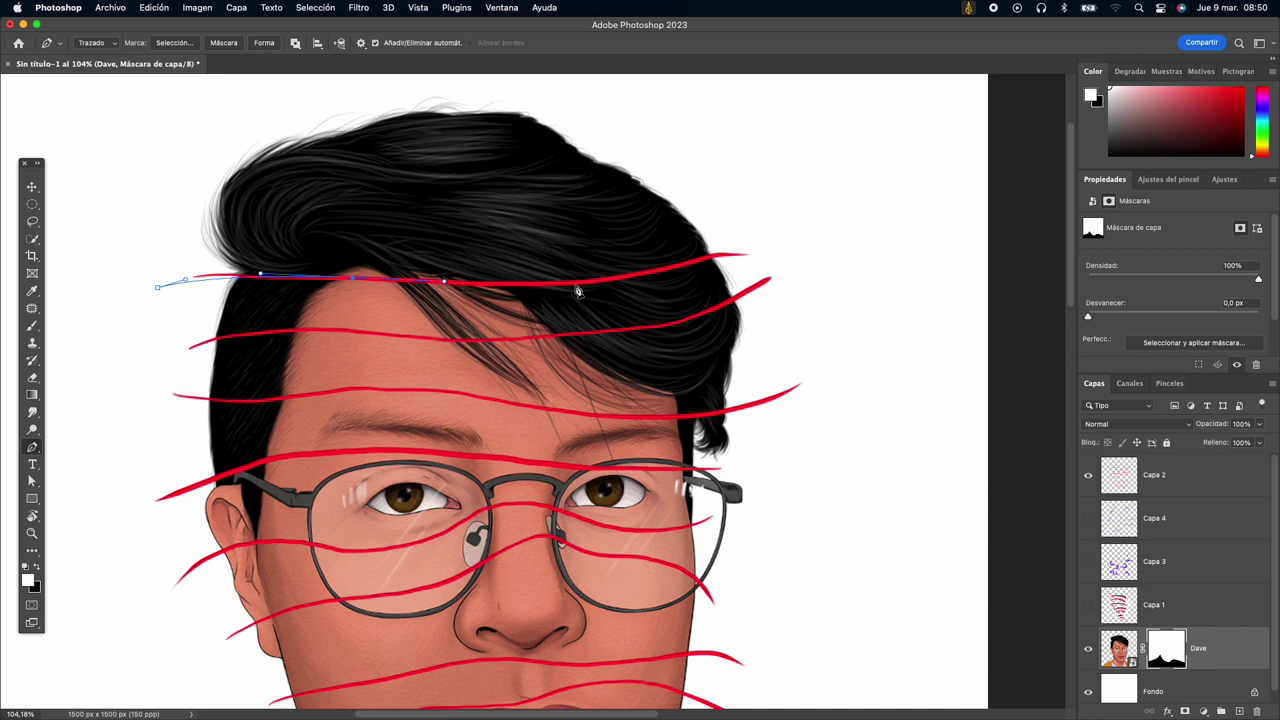
{"action": "left_click_drag", "start_coordinate": [626, 276], "coordinate": [708, 260]}
{"action": "left_click_drag", "start_coordinate": [784, 227], "coordinate": [802, 214]}
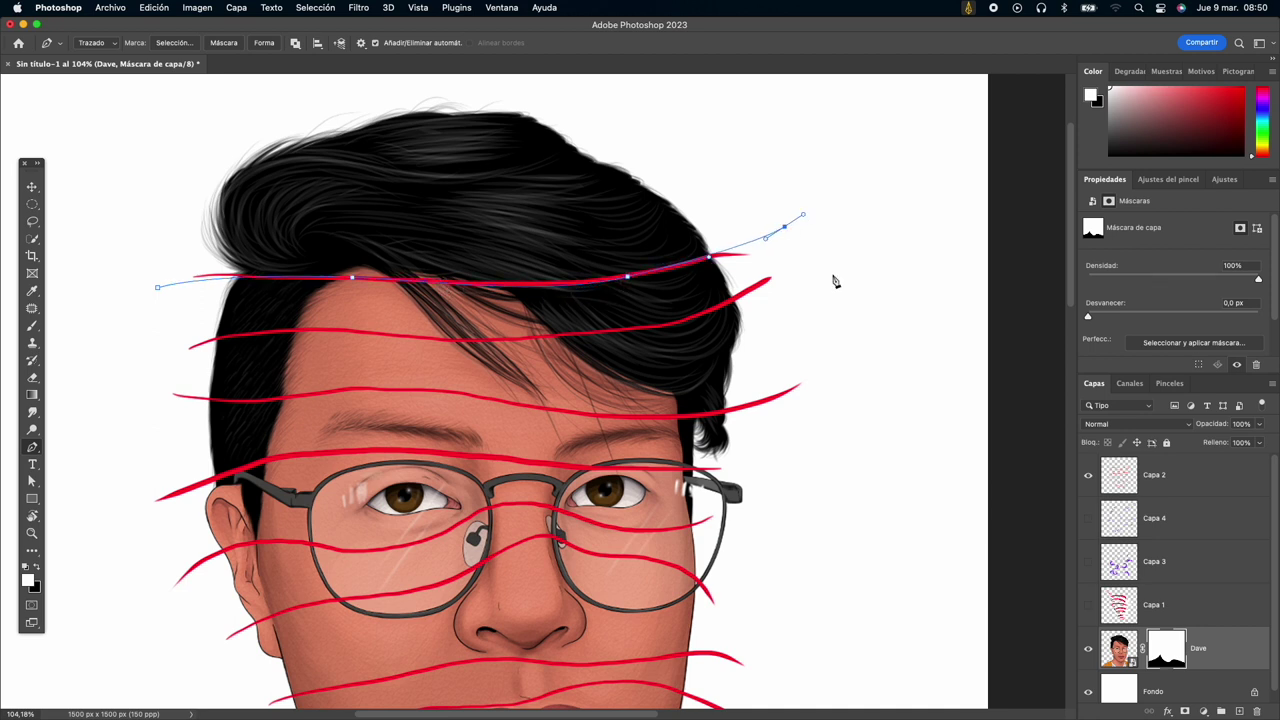
Bring the path back along the second red line, close it, and choose Hacer selección.
{"action": "left_click", "coordinate": [807, 342]}
{"action": "left_click_drag", "start_coordinate": [700, 317], "coordinate": [647, 322]}
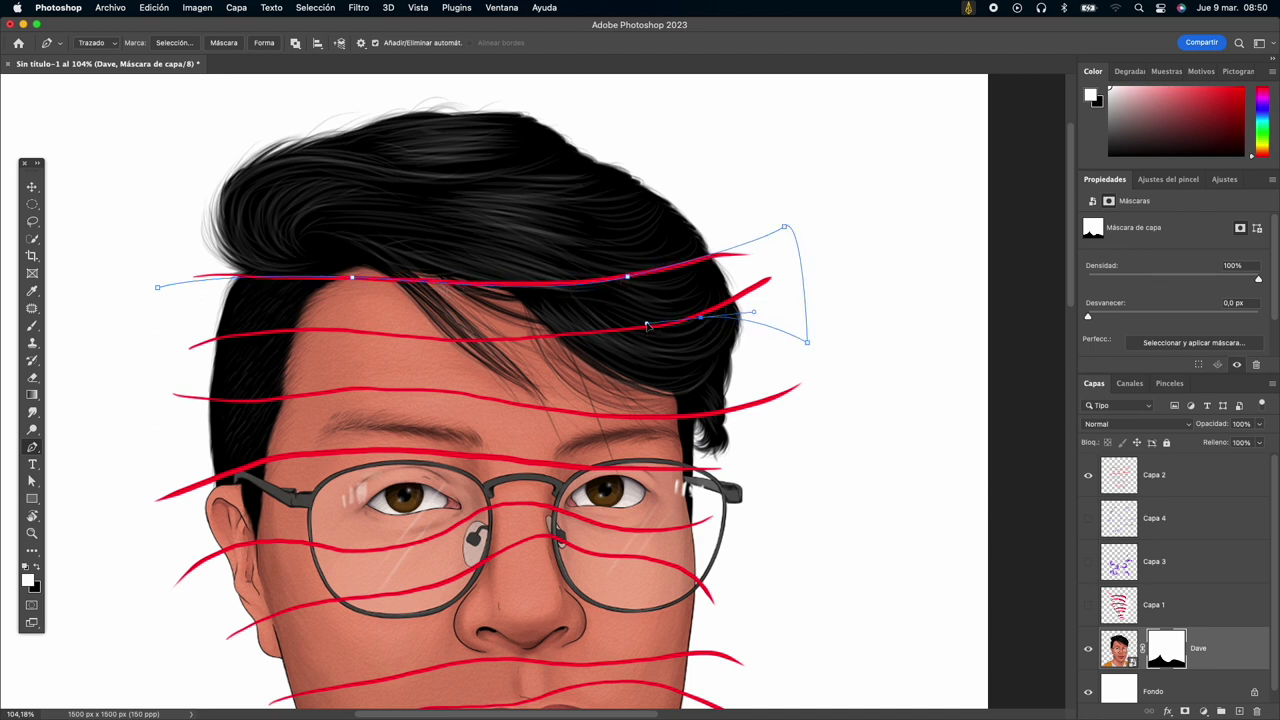
{"action": "left_click_drag", "start_coordinate": [462, 342], "coordinate": [400, 340]}
{"action": "left_click_drag", "start_coordinate": [181, 351], "coordinate": [145, 370]}
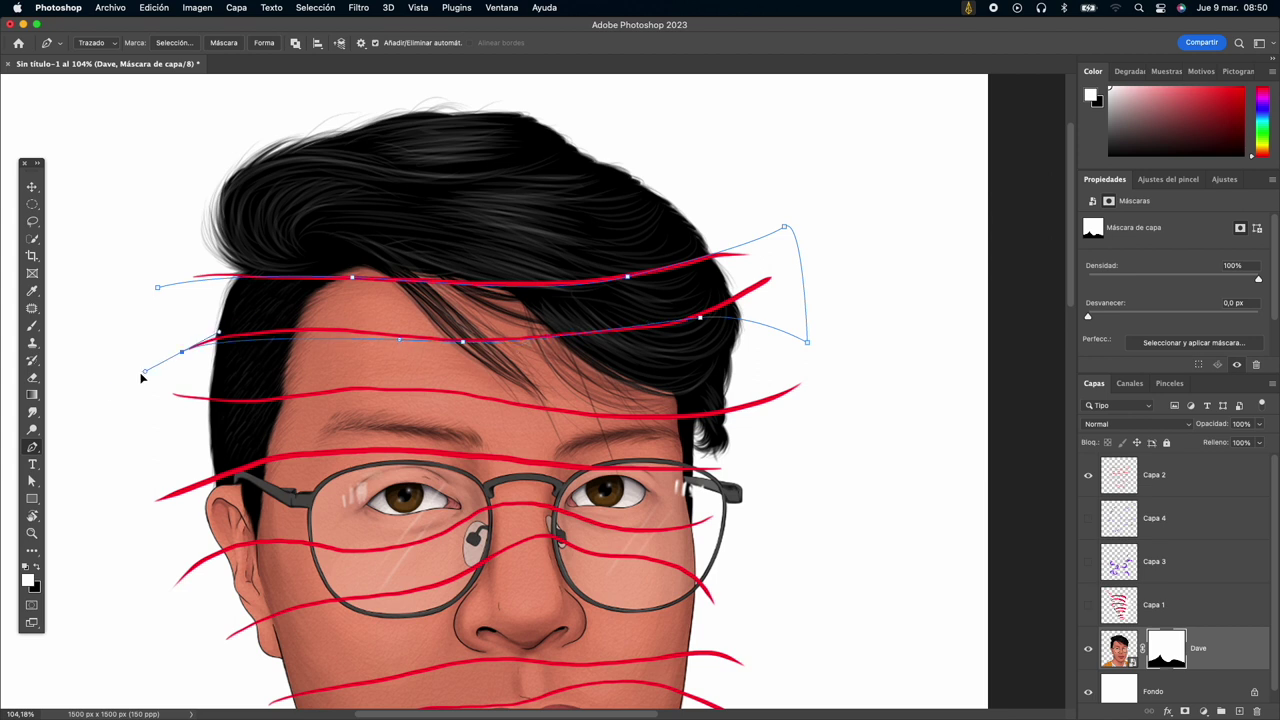
{"action": "left_click", "coordinate": [157, 288]}
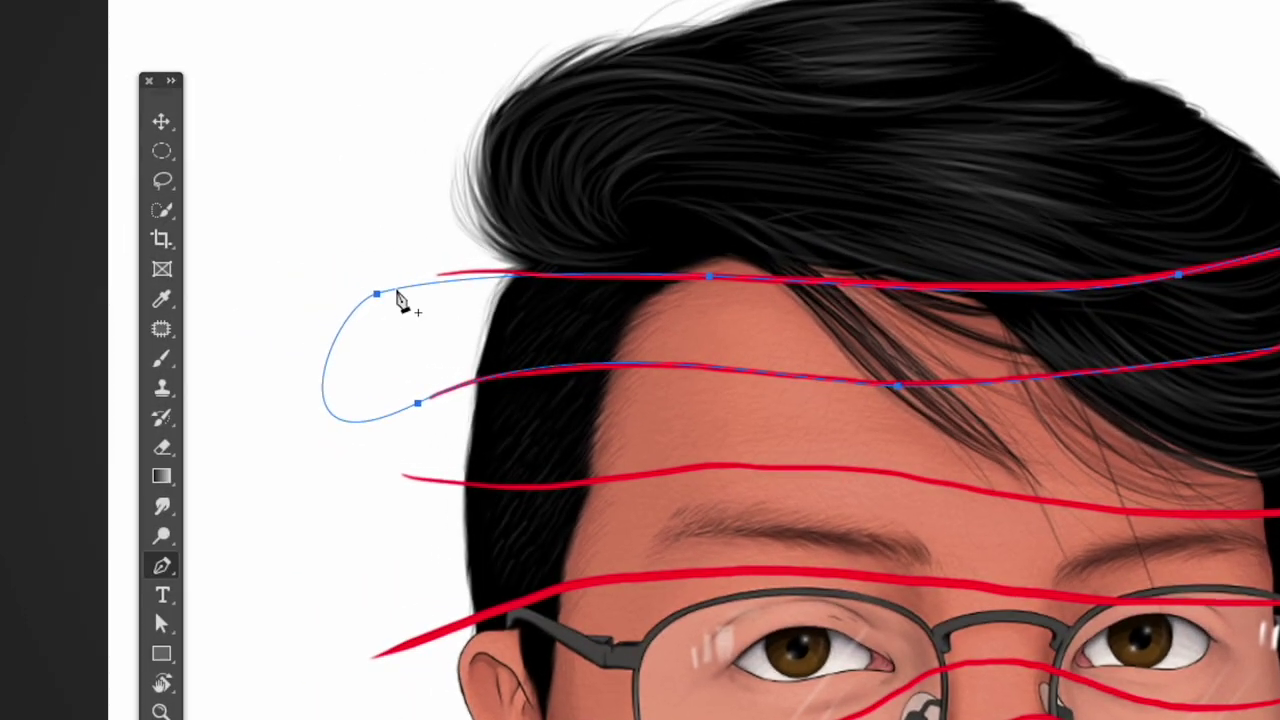
{"action": "right_click", "coordinate": [170, 287]}
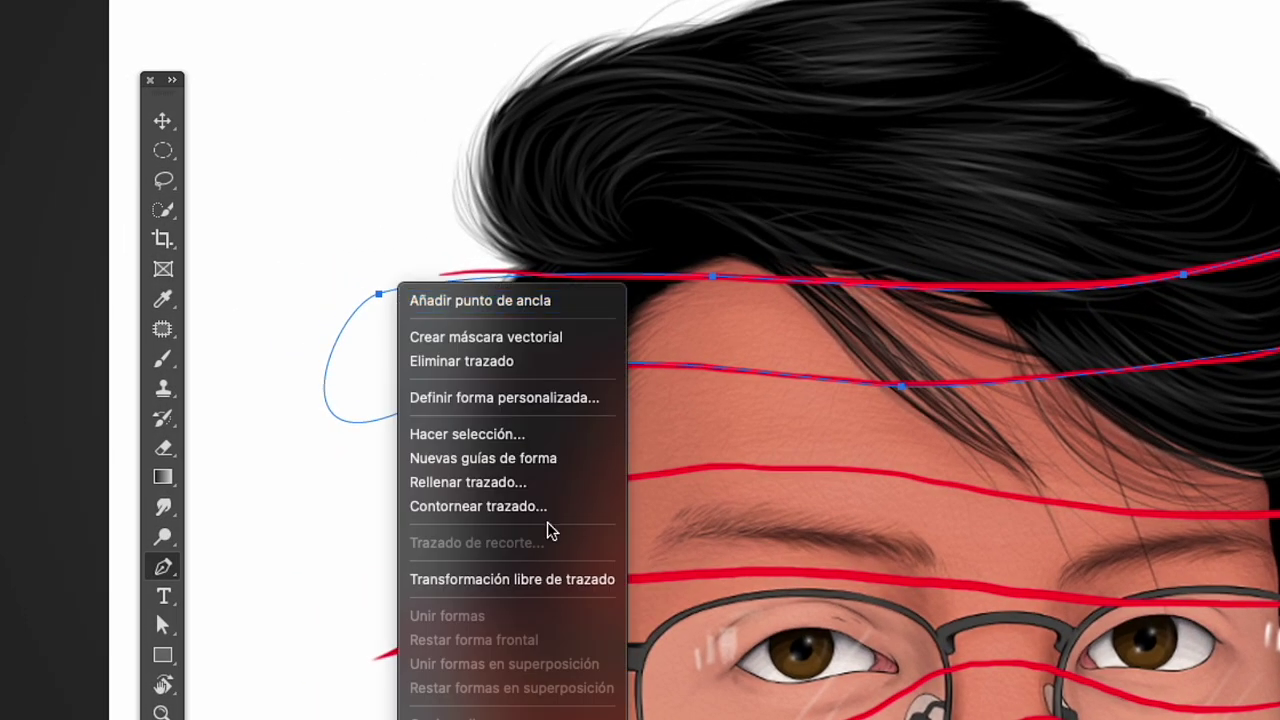
{"action": "left_click", "coordinate": [525, 438]}
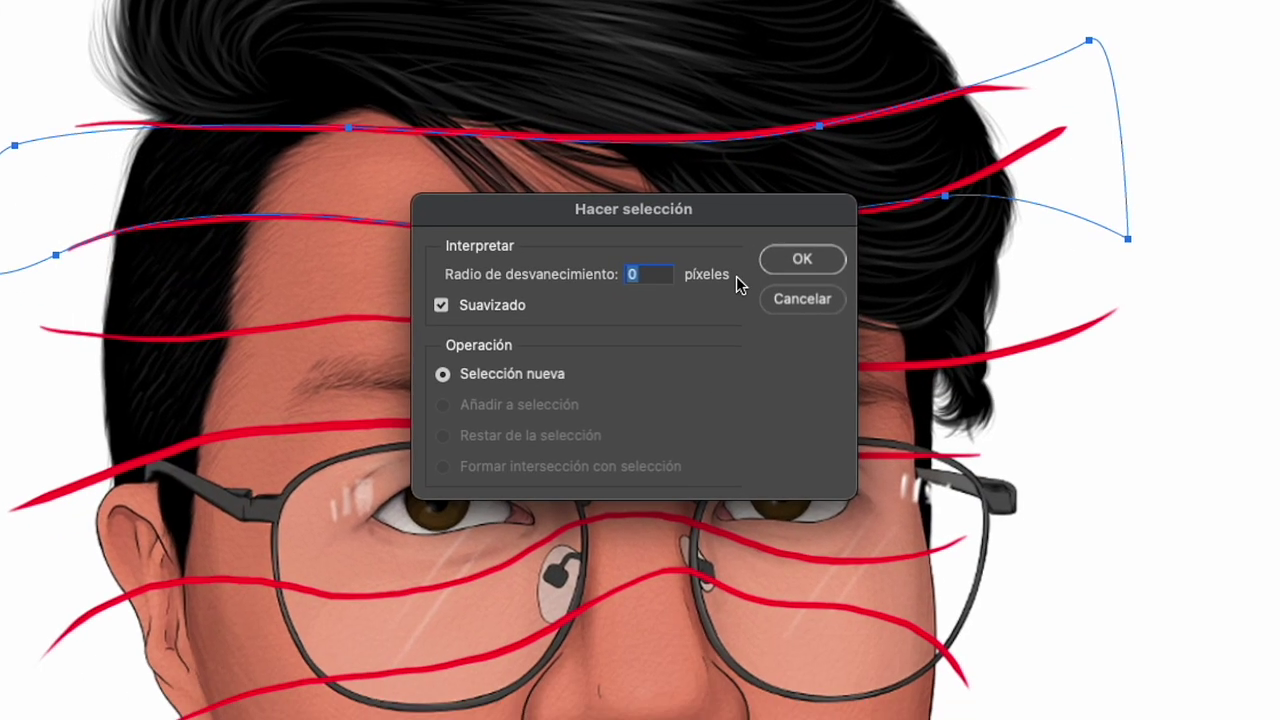
Make the selection with 0 px feather and hide the top hair strip in the mask.
{"action": "left_click", "coordinate": [823, 268]}
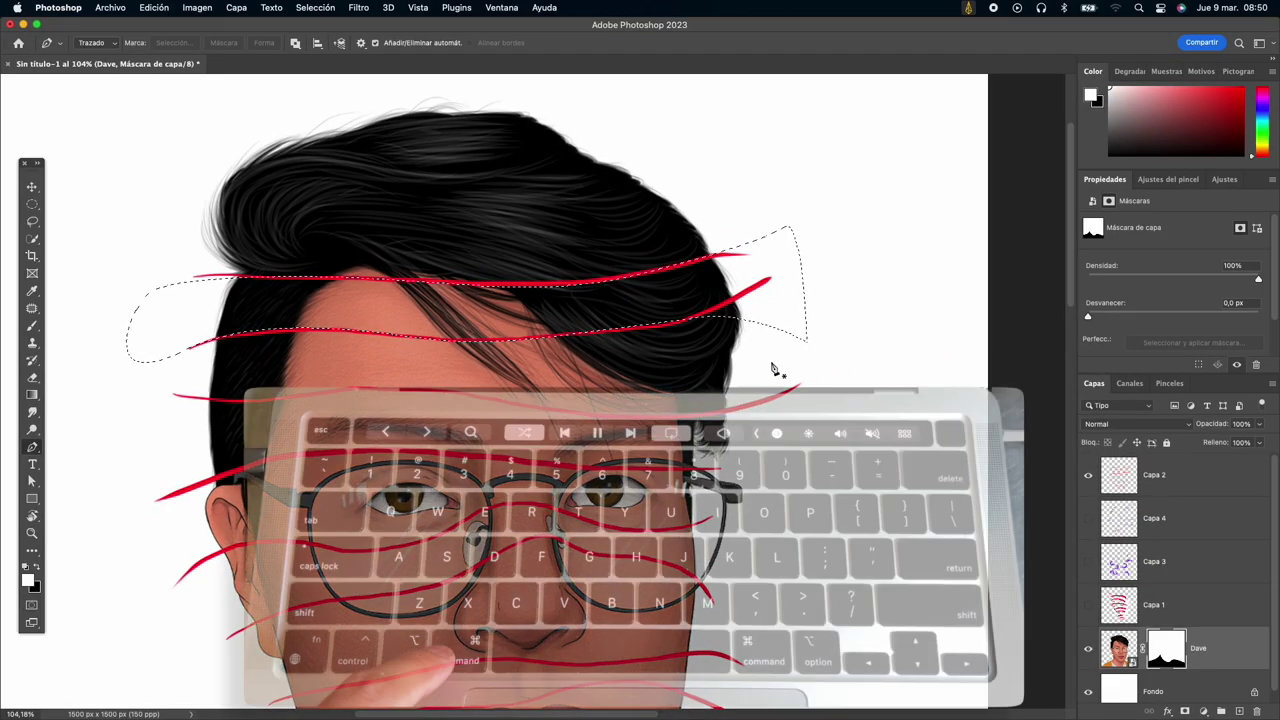
{"action": "left_click_drag", "start_coordinate": [771, 366], "coordinate": [834, 346]}
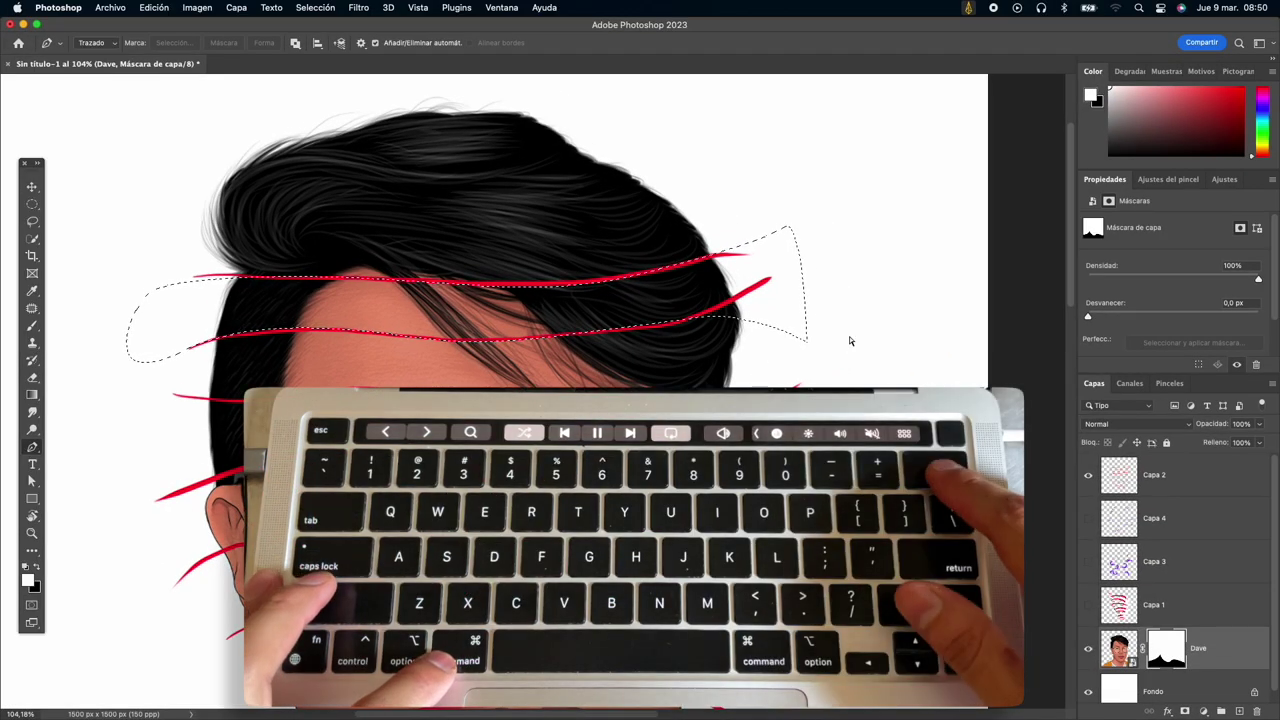
{"action": "key", "text": "BackSpace"}
{"action": "scroll", "coordinate": [849, 336], "scroll_direction": "down", "scroll_amount": 5}
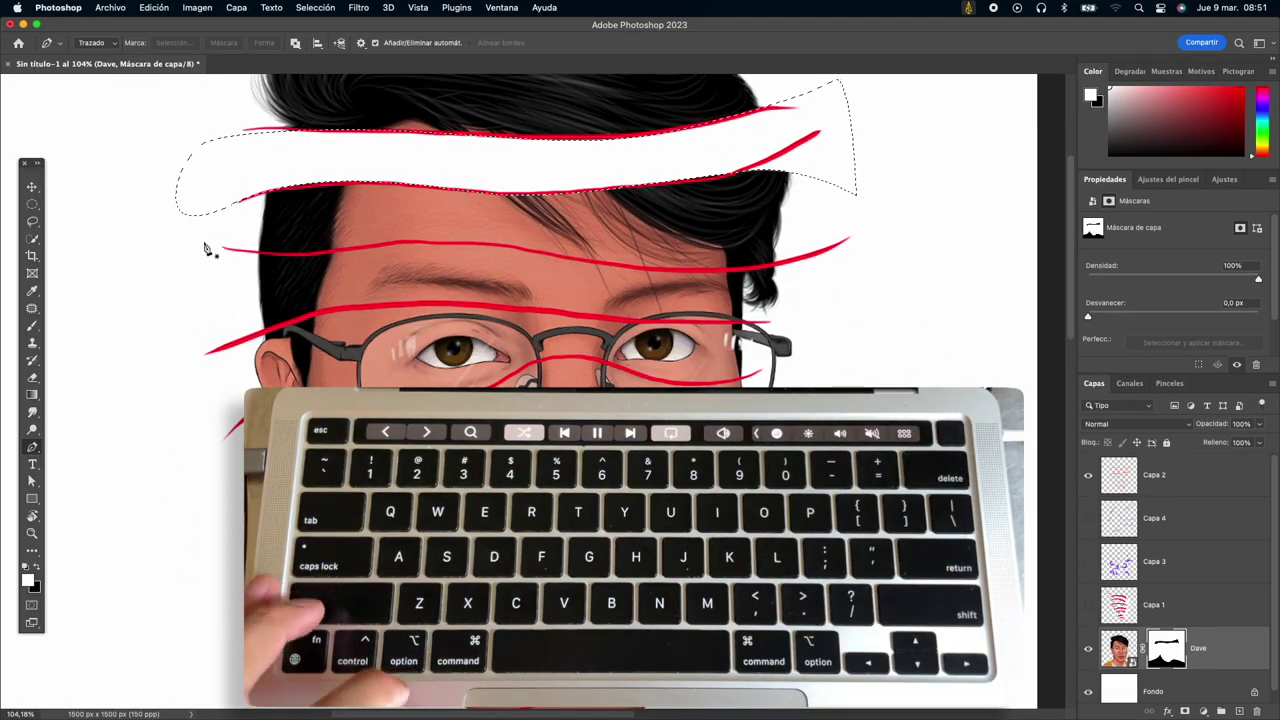
Trace the eyebrow strip between the red lines, select it and hide it in the mask.
{"action": "left_click", "coordinate": [190, 275]}
{"action": "left_click", "coordinate": [326, 252]}
{"action": "left_click", "coordinate": [538, 252]}
{"action": "left_click", "coordinate": [800, 258]}
{"action": "left_click", "coordinate": [834, 352]}
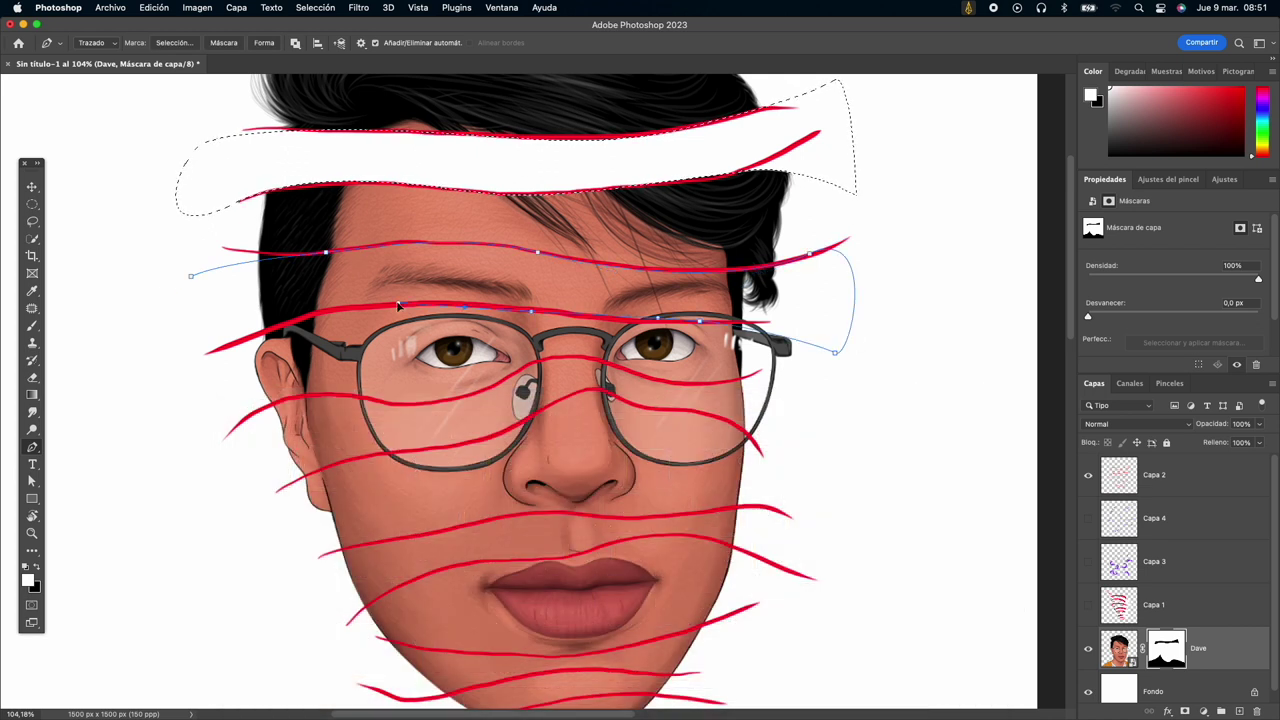
{"action": "left_click", "coordinate": [700, 320]}
{"action": "left_click", "coordinate": [455, 305]}
{"action": "left_click", "coordinate": [384, 310]}
{"action": "left_click", "coordinate": [308, 303]}
{"action": "left_click_drag", "start_coordinate": [205, 355], "coordinate": [157, 386]}
{"action": "left_click", "coordinate": [196, 284]}
{"action": "key", "text": "super+Return"}
{"action": "key", "text": "BackSpace"}
{"action": "scroll", "coordinate": [196, 284], "scroll_direction": "down", "scroll_amount": 4}
Outline the strip across the glasses, select it and hide it in the mask.
{"action": "left_click", "coordinate": [194, 341]}
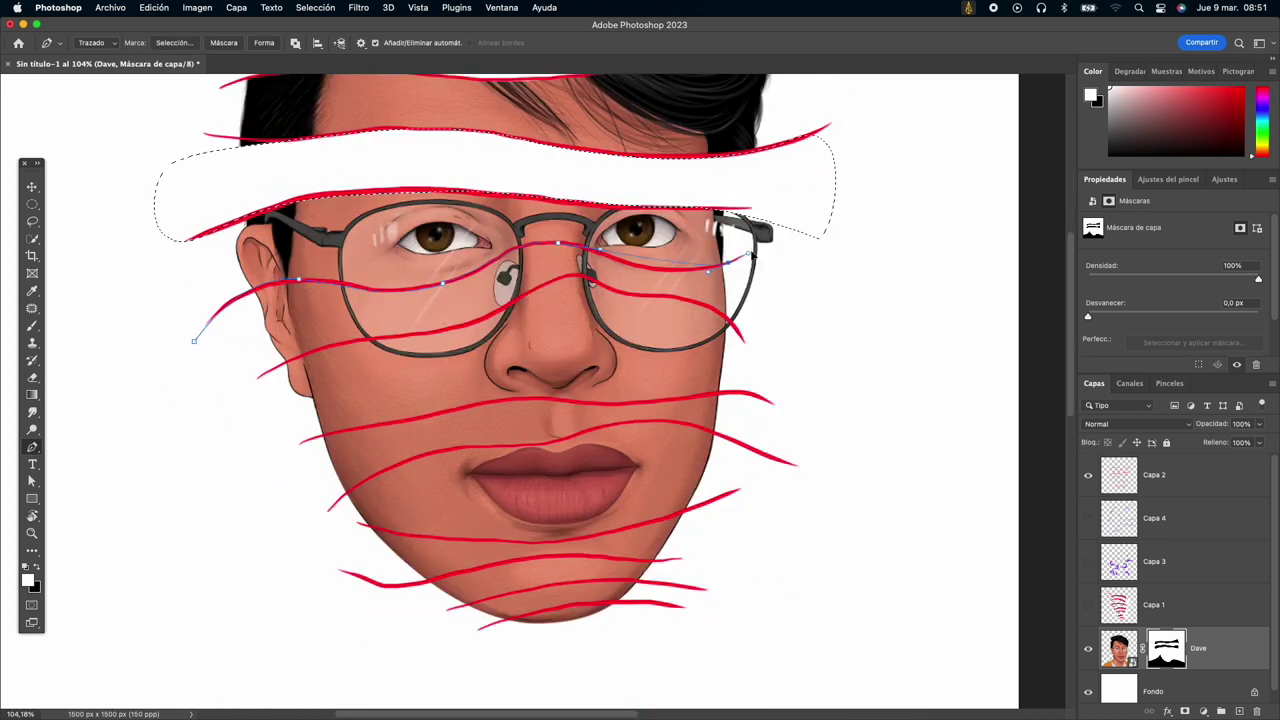
{"action": "left_click", "coordinate": [785, 372]}
{"action": "left_click", "coordinate": [194, 341]}
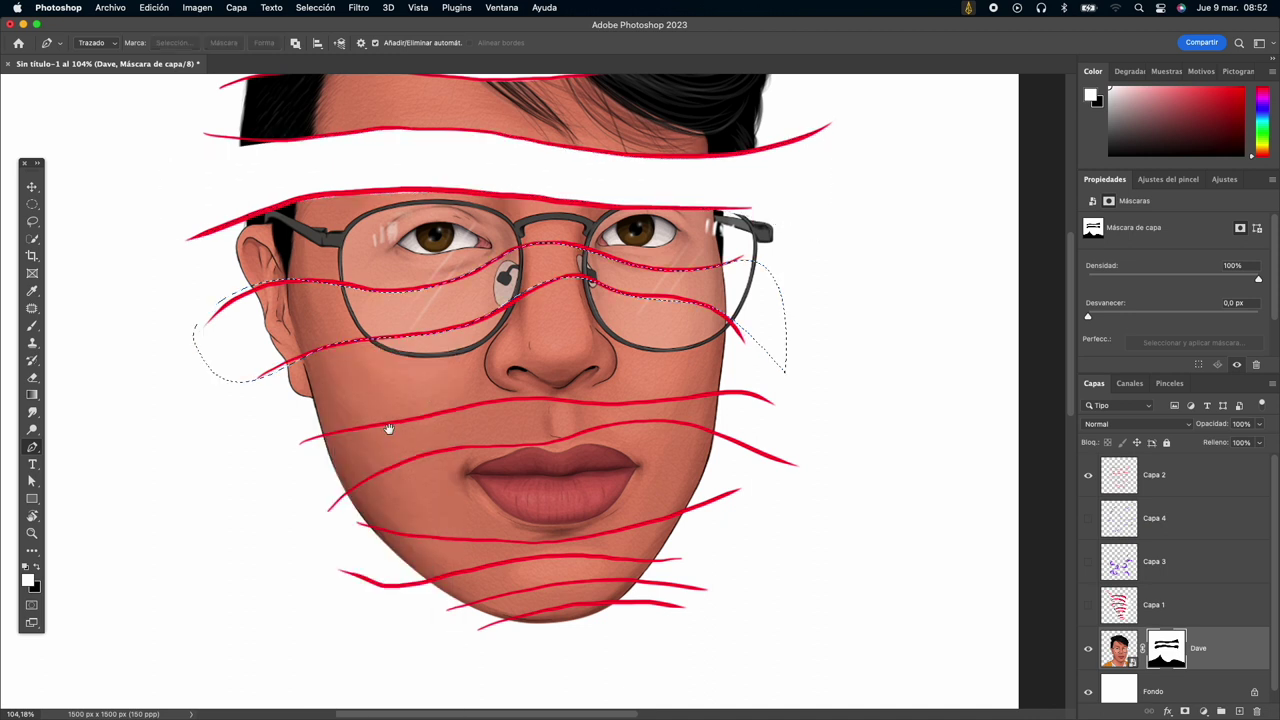
{"action": "key", "text": "super+Return"}
{"action": "key", "text": "BackSpace"}
Trace the nose–lip strip, turn it into a selection and hide it in the mask.
{"action": "left_click", "coordinate": [281, 460]}
{"action": "left_click", "coordinate": [545, 398]}
{"action": "left_click", "coordinate": [782, 413]}
{"action": "left_click", "coordinate": [281, 460]}
{"action": "right_click", "coordinate": [281, 460]}
{"action": "left_click", "coordinate": [330, 502]}
{"action": "key", "text": "BackSpace"}
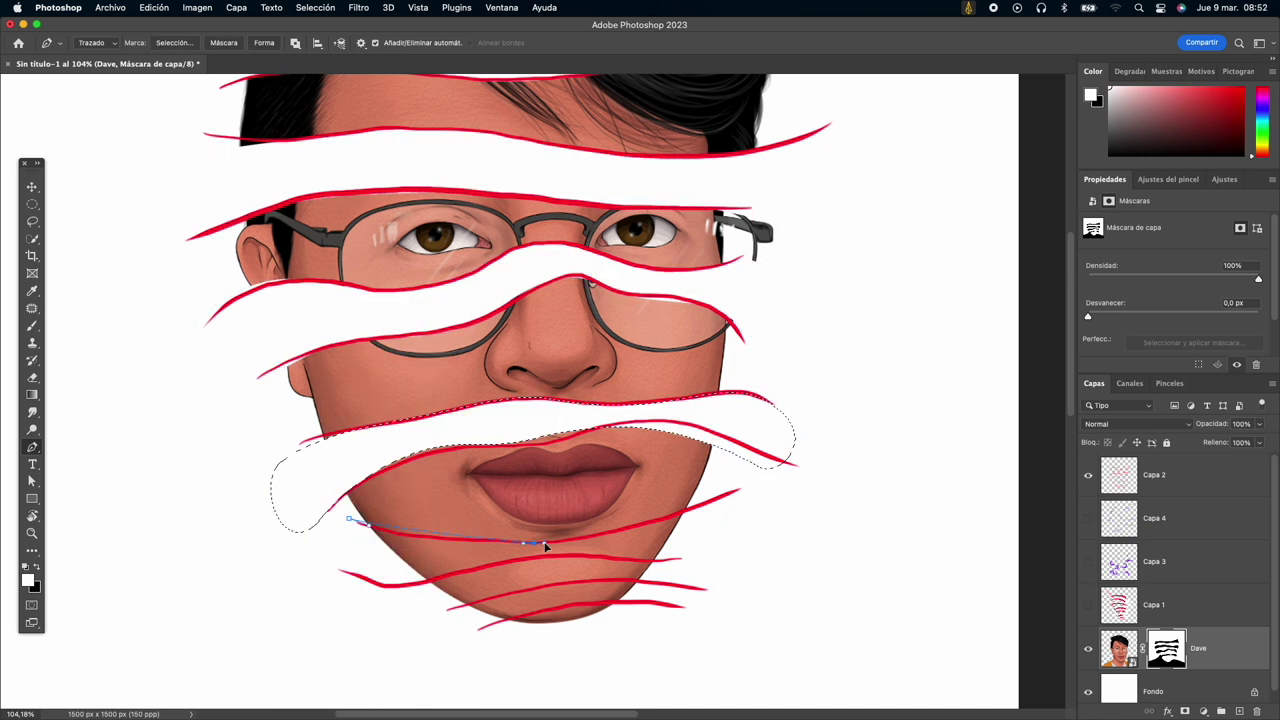
{"action": "key", "text": "super+Return"}
{"action": "key", "text": "BackSpace"}
Hide the strip below the chin in the mask and deselect.
{"action": "left_click", "coordinate": [428, 614]}
{"action": "key", "text": "super+Return"}
{"action": "key", "text": "BackSpace"}
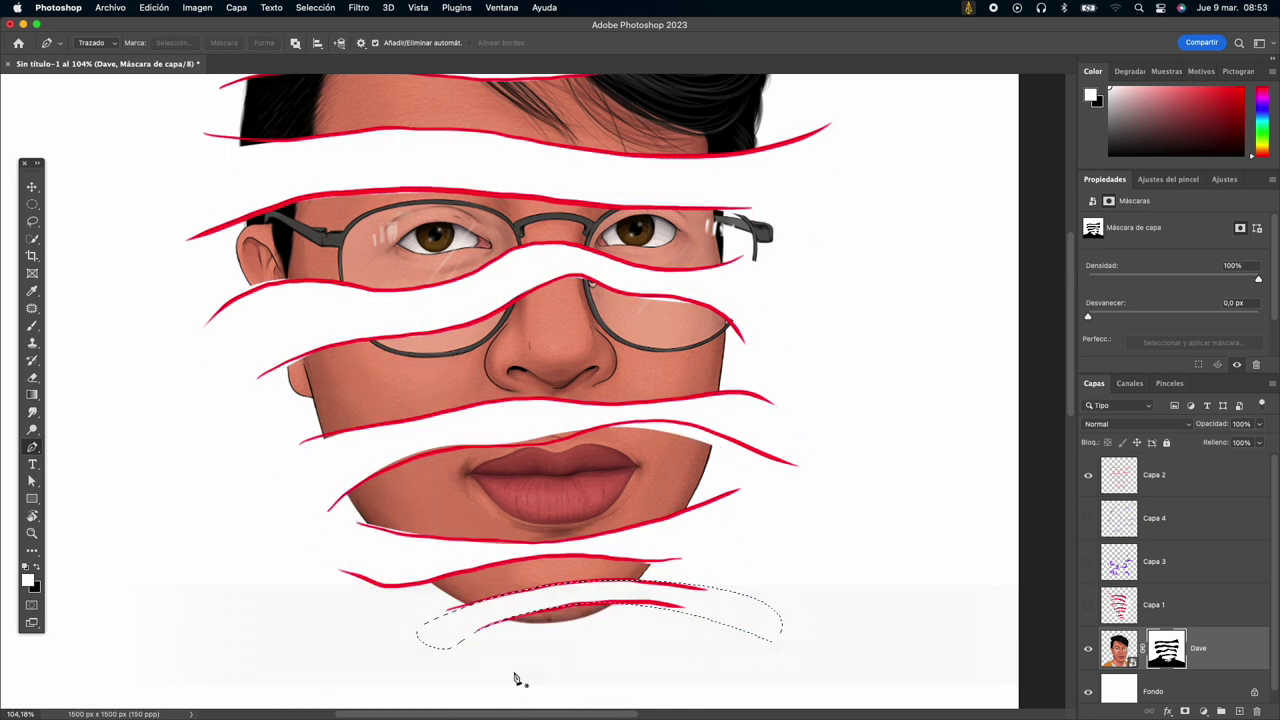
{"action": "key", "text": "super+d"}
{"action": "scroll", "coordinate": [740, 560], "scroll_direction": "down", "scroll_amount": 5}
Hide the red guide lines and add a new empty layer above Fondo.
{"action": "scroll", "coordinate": [746, 520], "scroll_direction": "down", "scroll_amount": 3}
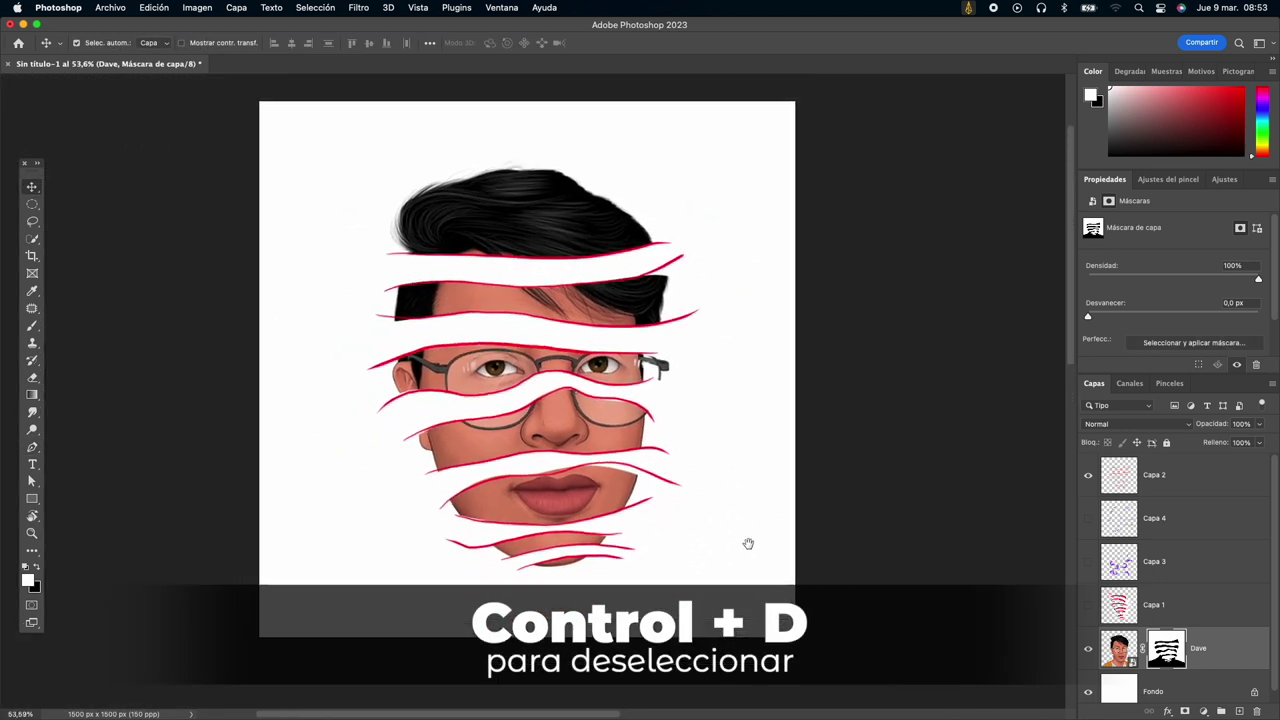
{"action": "left_click", "coordinate": [1088, 475]}
{"action": "key", "text": "v"}
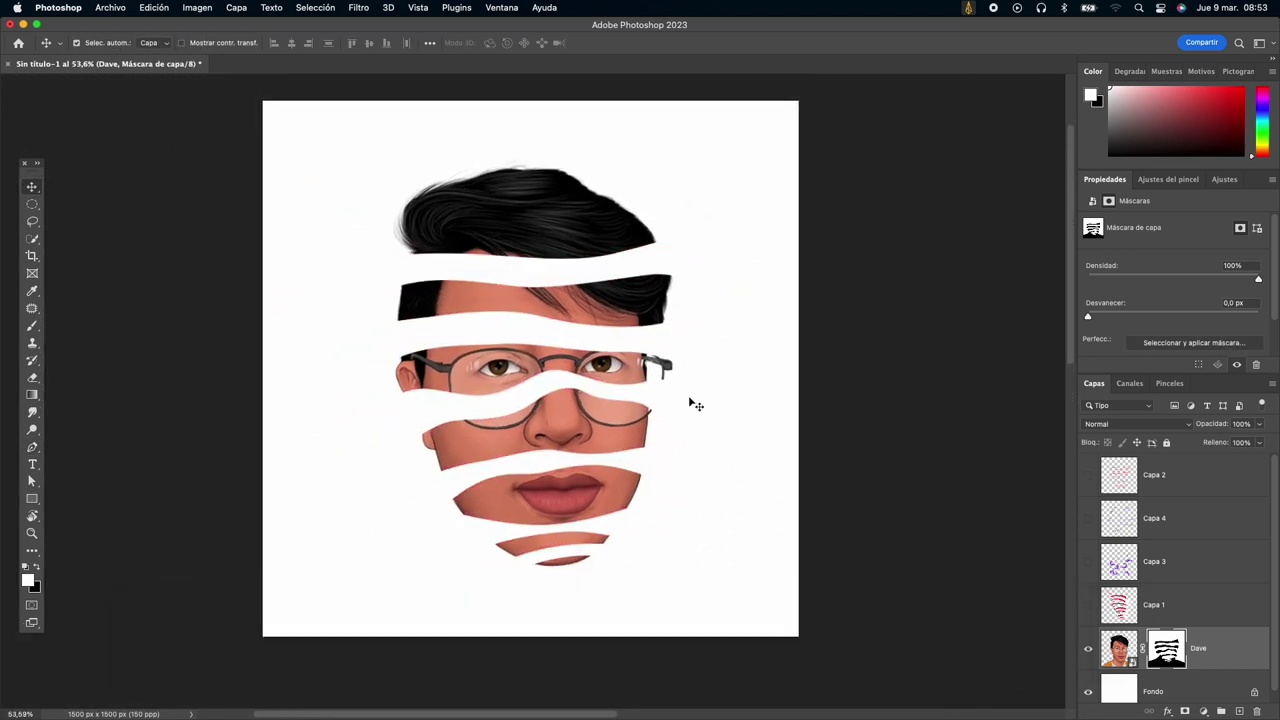
{"action": "key", "text": "b"}
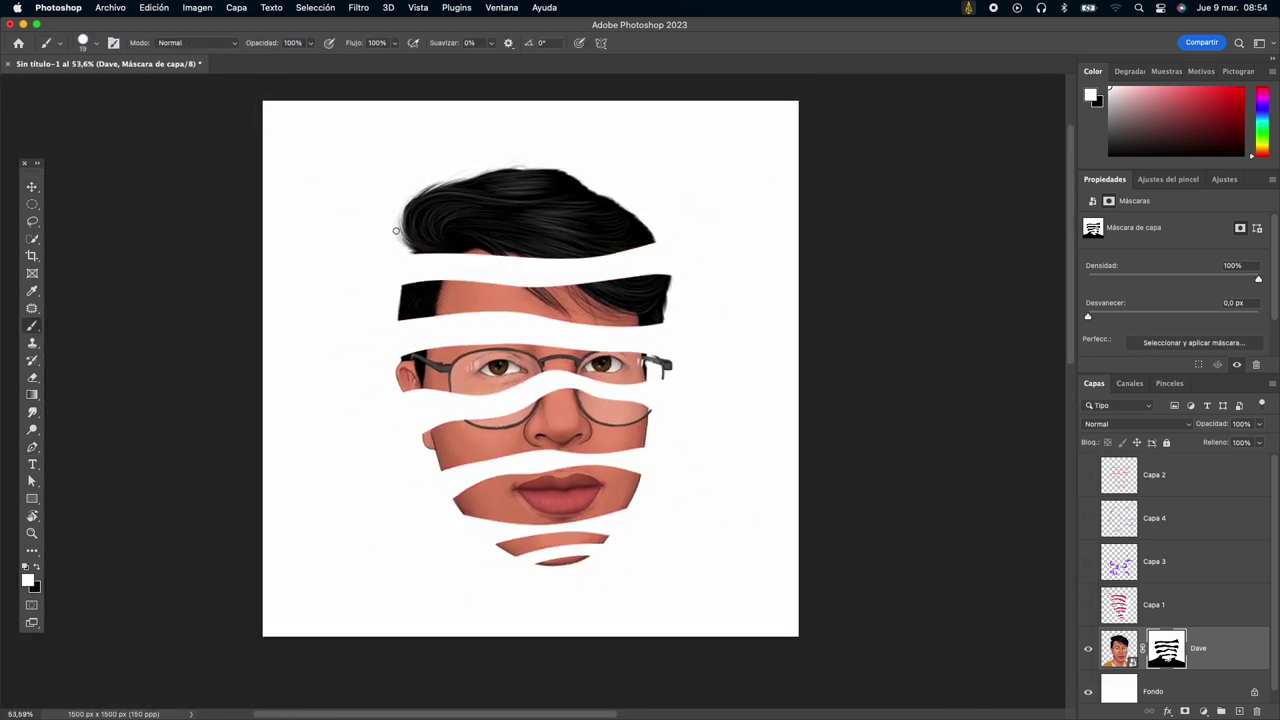
{"action": "left_click", "coordinate": [1203, 690]}
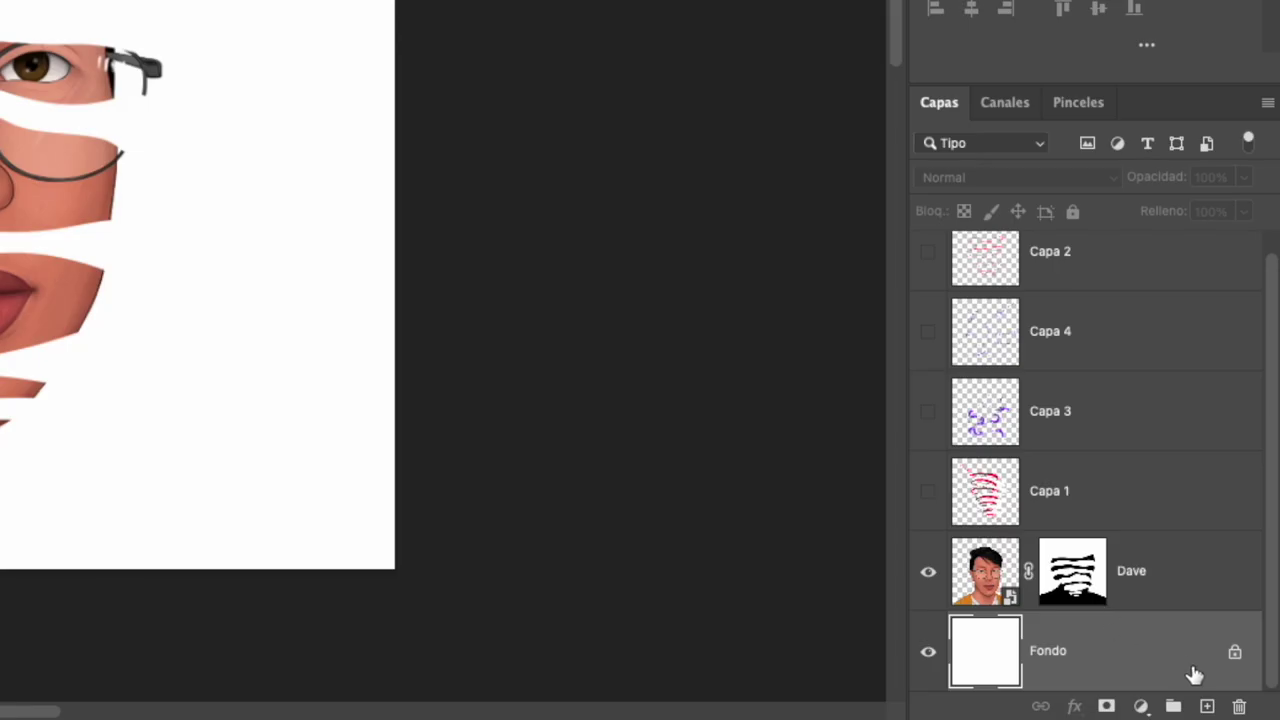
{"action": "left_click", "coordinate": [1239, 711]}
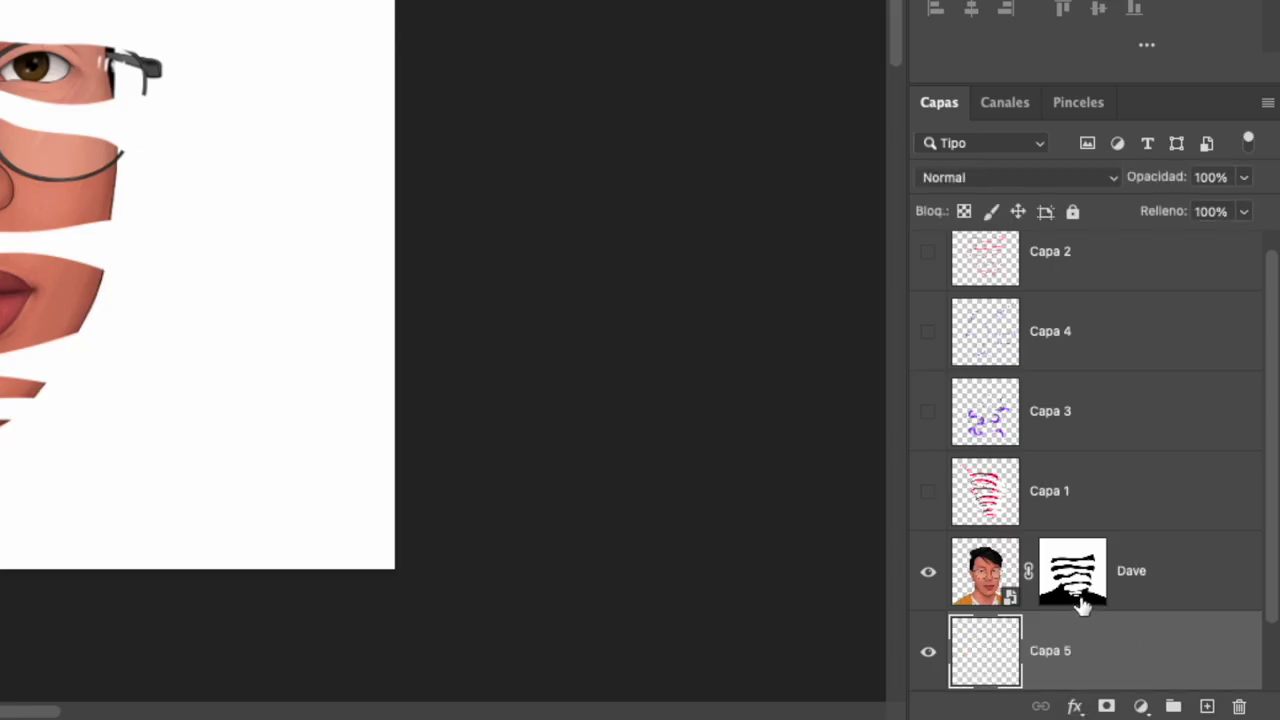
Choose the hard round Circular definido brush preset.
{"action": "scroll", "coordinate": [1050, 560], "scroll_direction": "down", "scroll_amount": 1}
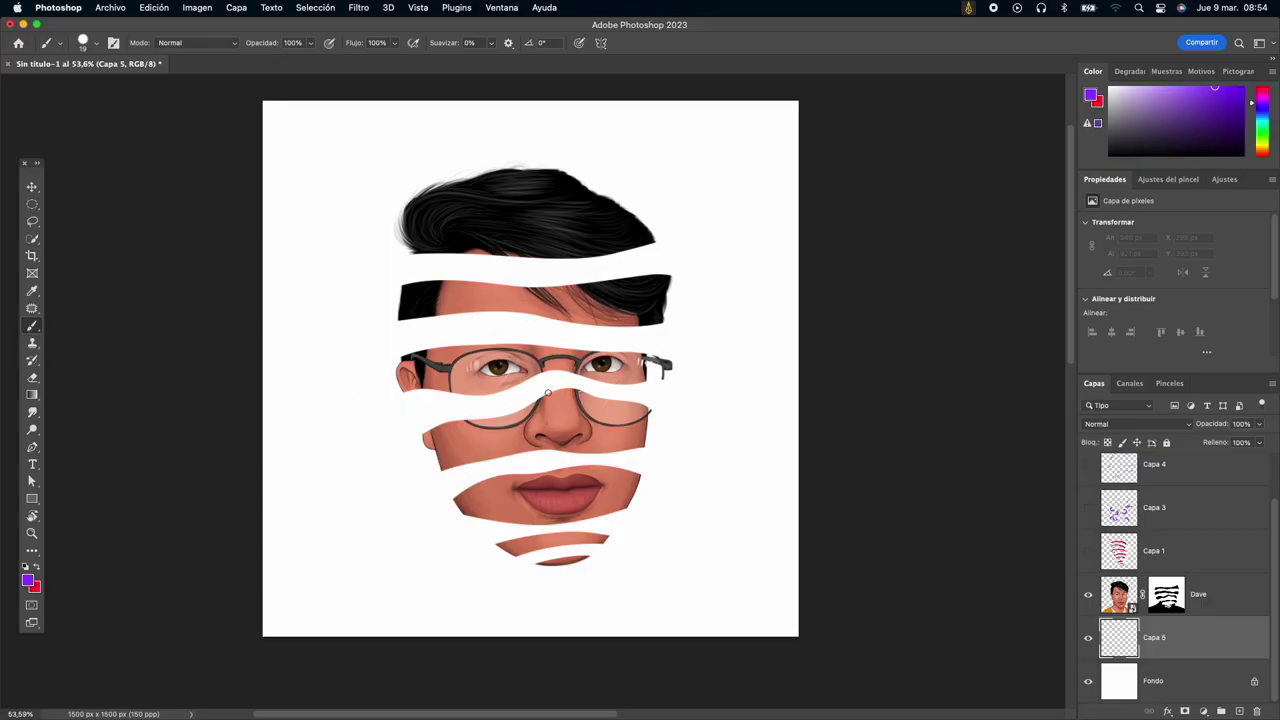
{"action": "right_click", "coordinate": [538, 398]}
{"action": "scroll", "coordinate": [608, 572], "scroll_direction": "up", "scroll_amount": 2}
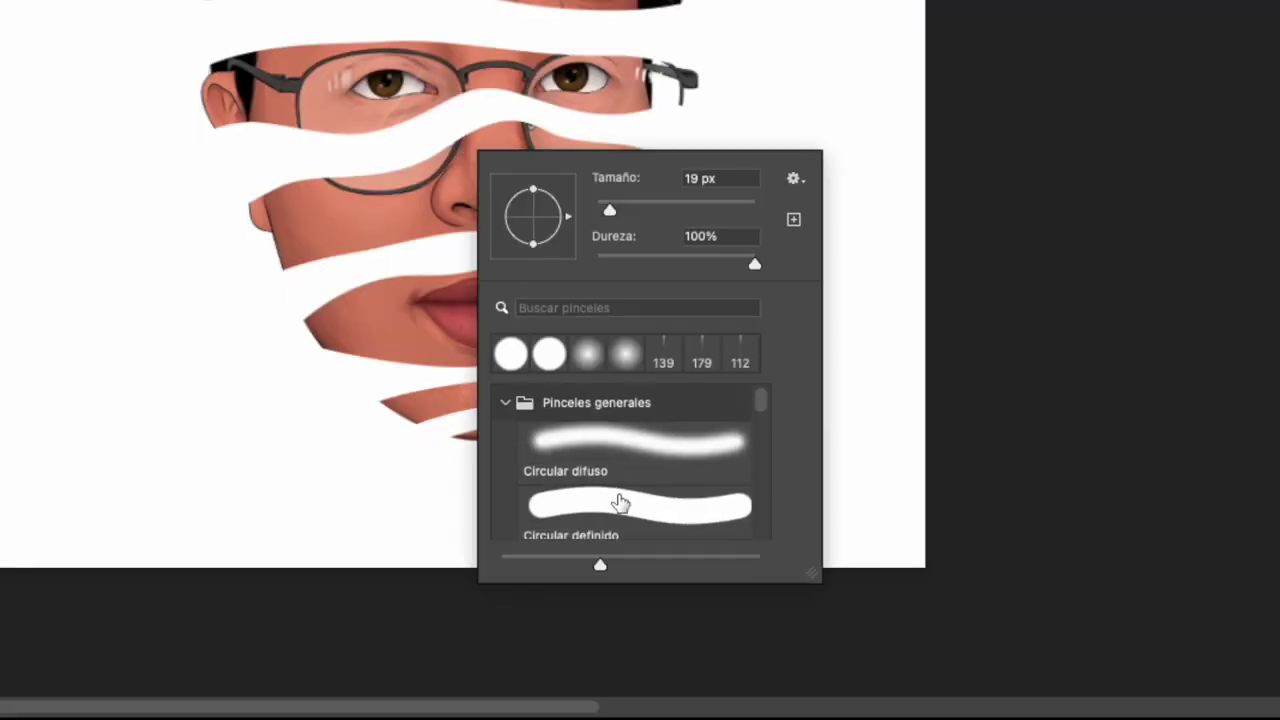
{"action": "left_click", "coordinate": [620, 600]}
{"action": "key", "text": "Return"}
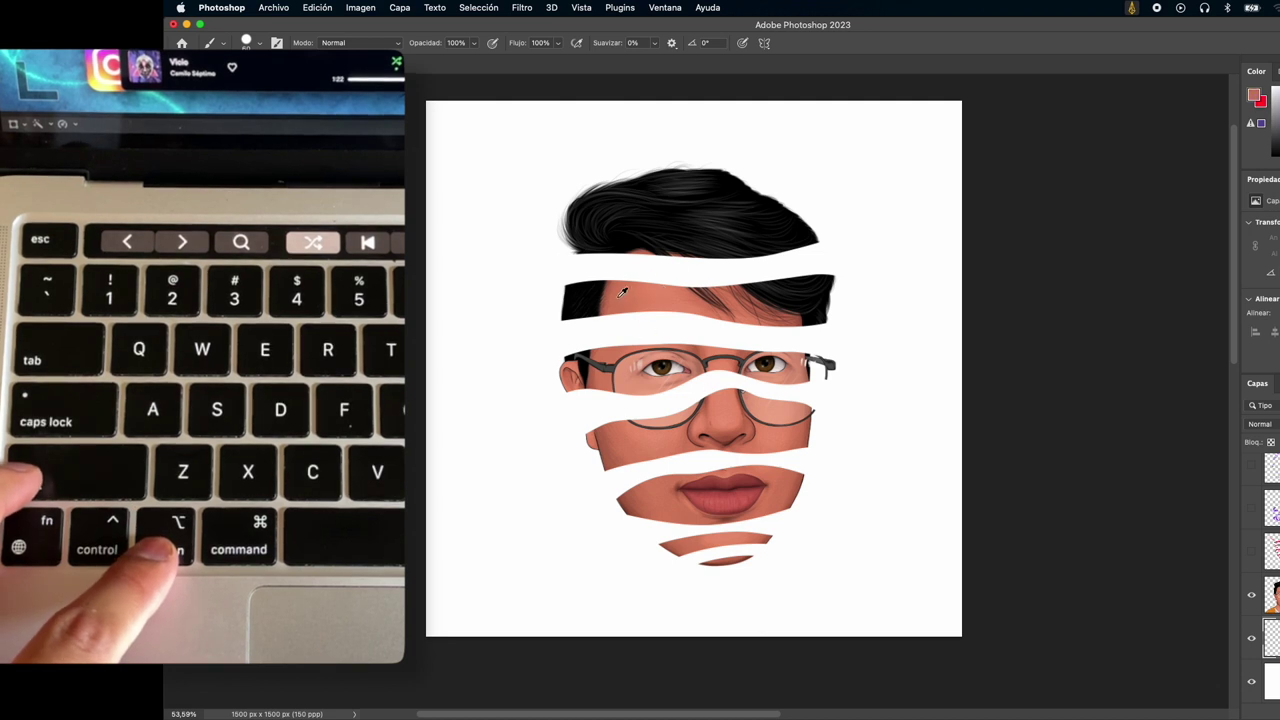
Sample the face's skin tone, try diagonal skin strokes on Capa 5, then undo them.
{"action": "left_click", "coordinate": [621, 291], "text": "alt"}
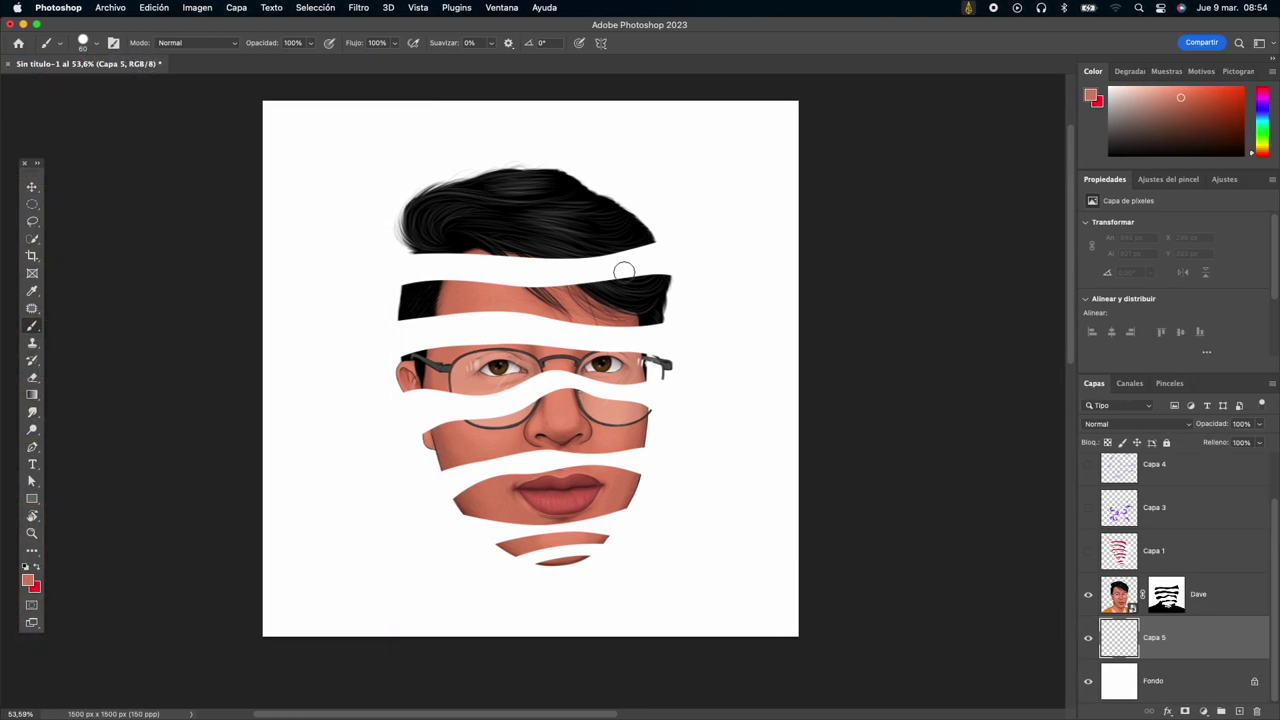
{"action": "scroll", "coordinate": [590, 285], "scroll_direction": "up", "scroll_amount": 5}
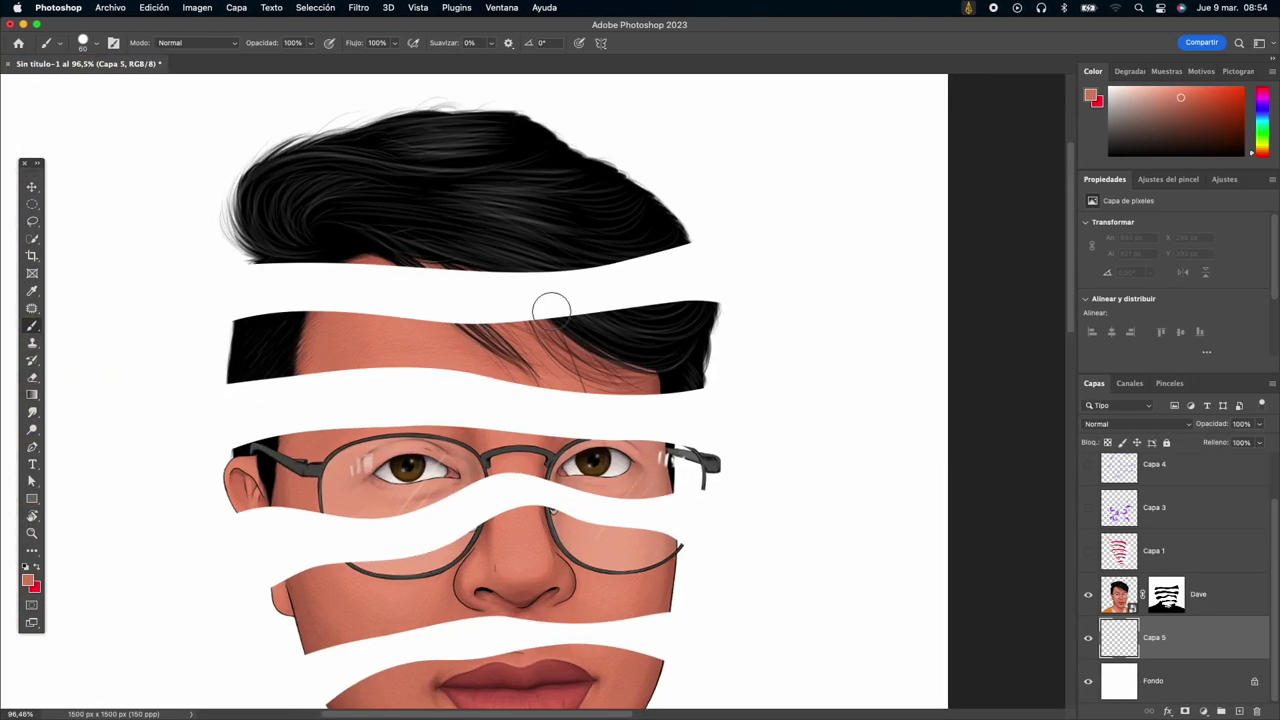
{"action": "left_click_drag", "start_coordinate": [405, 296], "coordinate": [290, 296]}
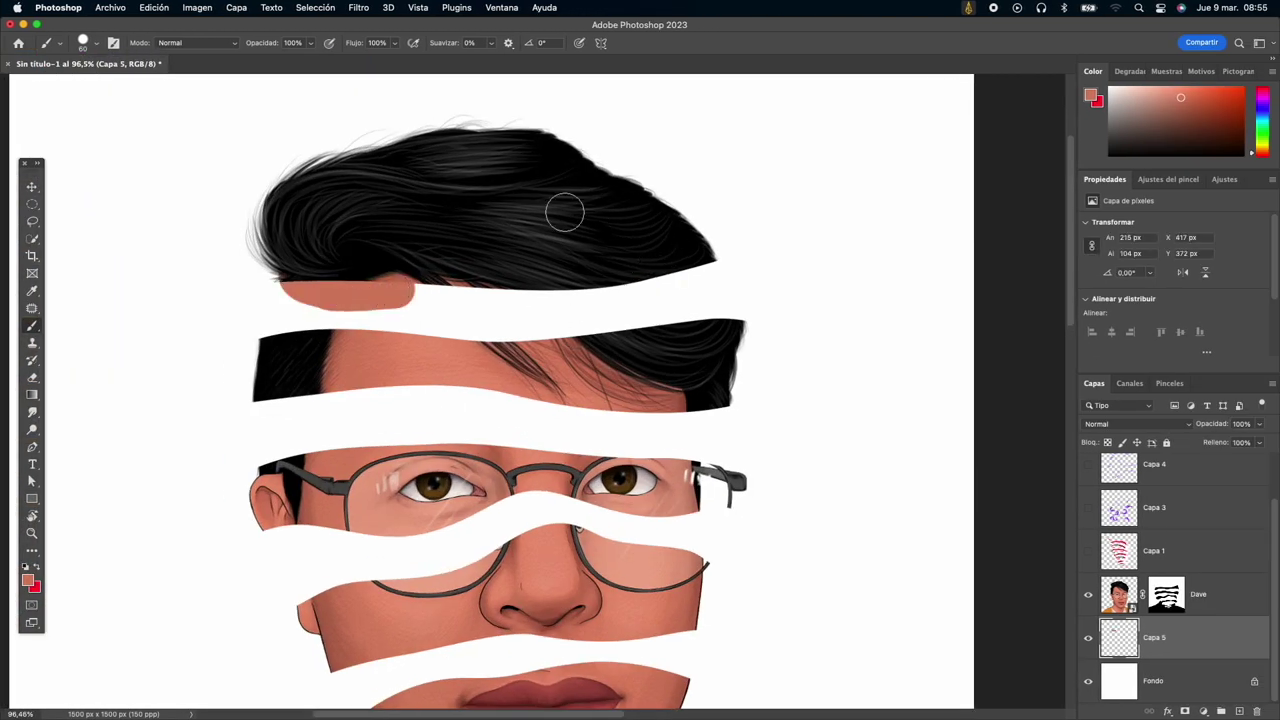
{"action": "left_click_drag", "start_coordinate": [673, 249], "coordinate": [290, 400]}
{"action": "scroll", "coordinate": [437, 310], "scroll_direction": "down", "scroll_amount": 3}
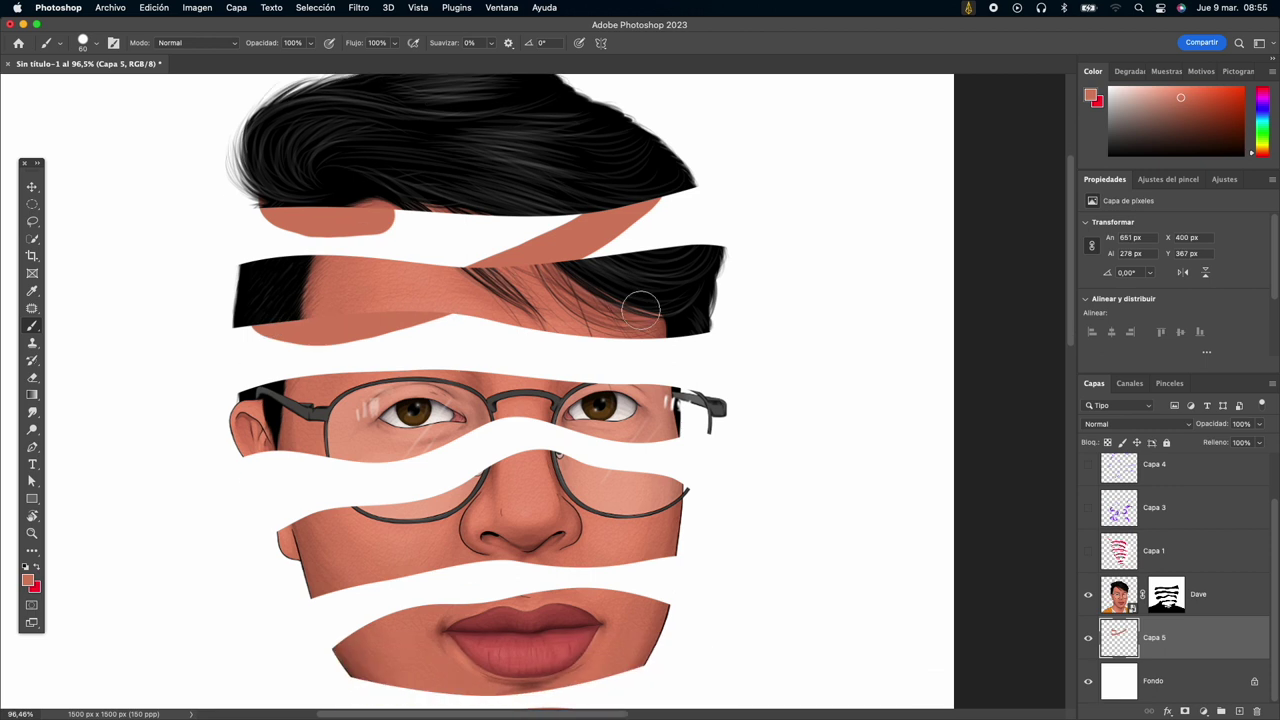
{"action": "left_click_drag", "start_coordinate": [641, 309], "coordinate": [262, 465]}
{"action": "scroll", "coordinate": [400, 420], "scroll_direction": "up", "scroll_amount": 1}
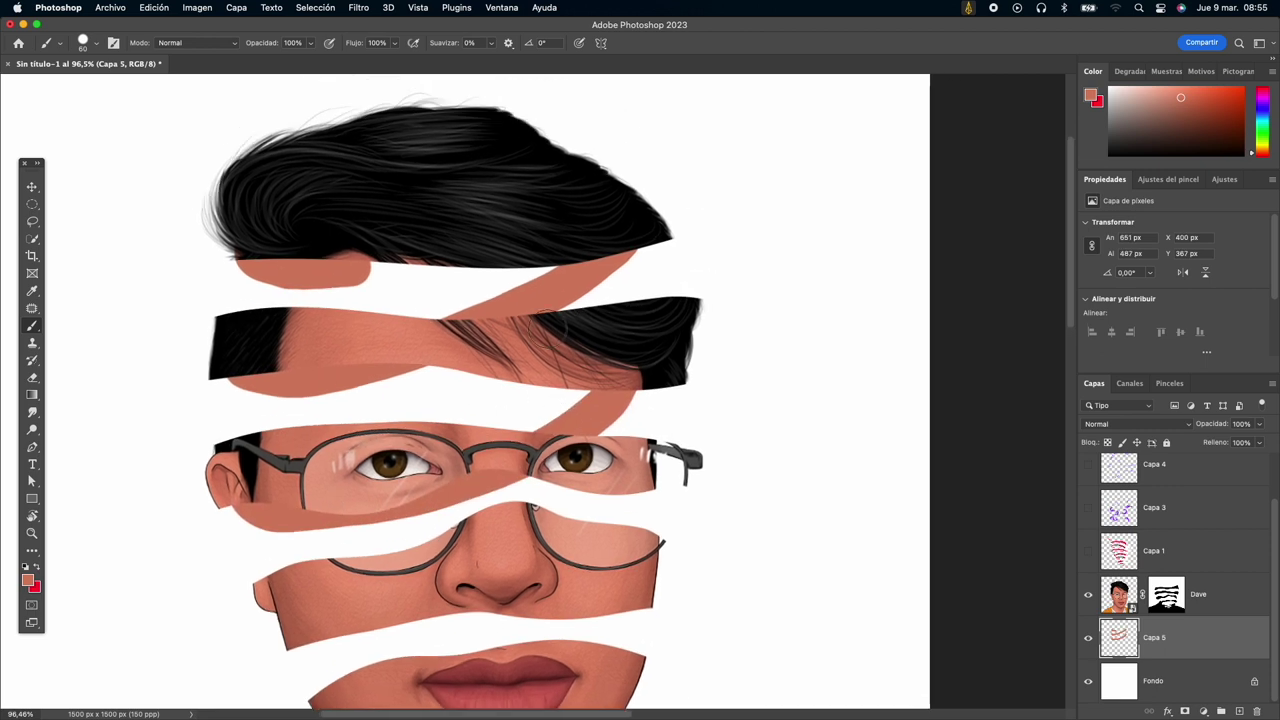
{"action": "key", "text": "ctrl+z"}
{"action": "key", "text": "ctrl+z"}
{"action": "key", "text": "ctrl+z"}
{"action": "scroll", "coordinate": [334, 318], "scroll_direction": "up", "scroll_amount": 2}
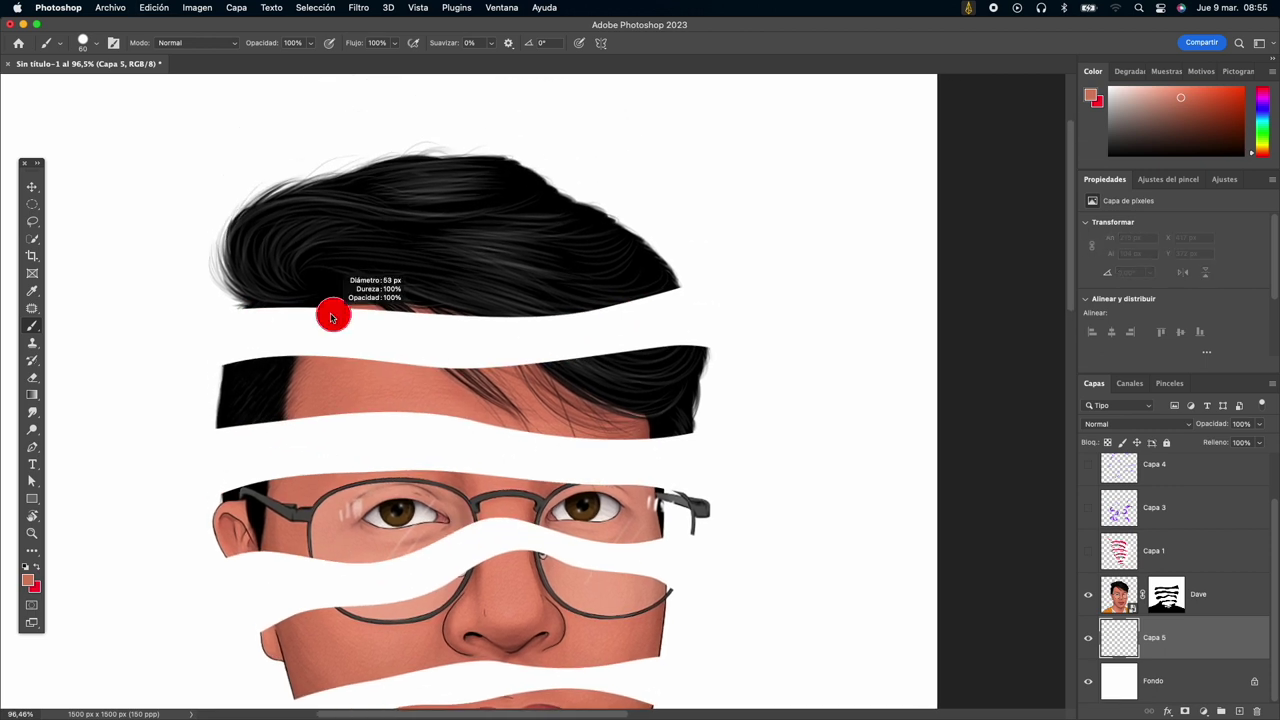
Paint skin colour behind the upper strips, between the hair, eye bands and glasses, on a rotated view.
{"action": "mouse_move", "coordinate": [240, 318]}
{"action": "left_mouse_down"}
{"action": "mouse_move", "coordinate": [680, 290]}
{"action": "mouse_move", "coordinate": [635, 328]}
{"action": "mouse_move", "coordinate": [455, 370]}
{"action": "mouse_move", "coordinate": [600, 320]}
{"action": "mouse_move", "coordinate": [565, 326]}
{"action": "left_mouse_up"}
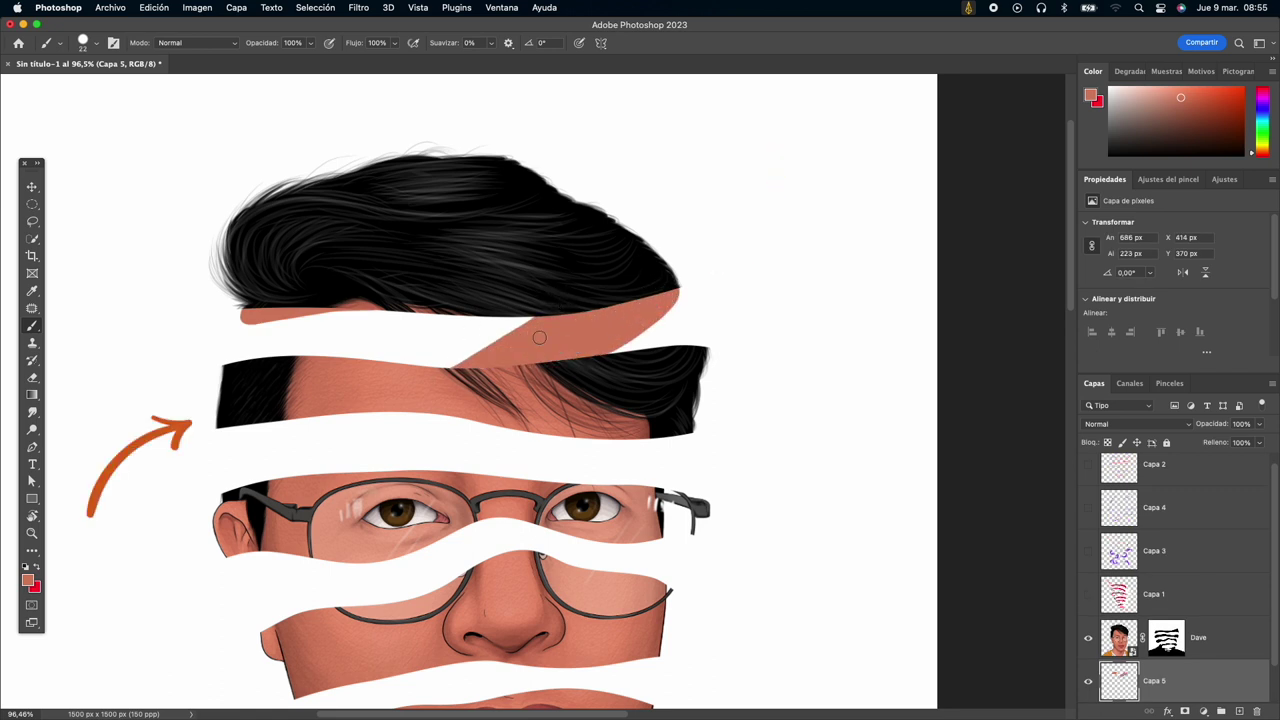
{"action": "mouse_move", "coordinate": [501, 352]}
{"action": "left_mouse_down"}
{"action": "mouse_move", "coordinate": [556, 405]}
{"action": "mouse_move", "coordinate": [505, 476]}
{"action": "left_mouse_up"}
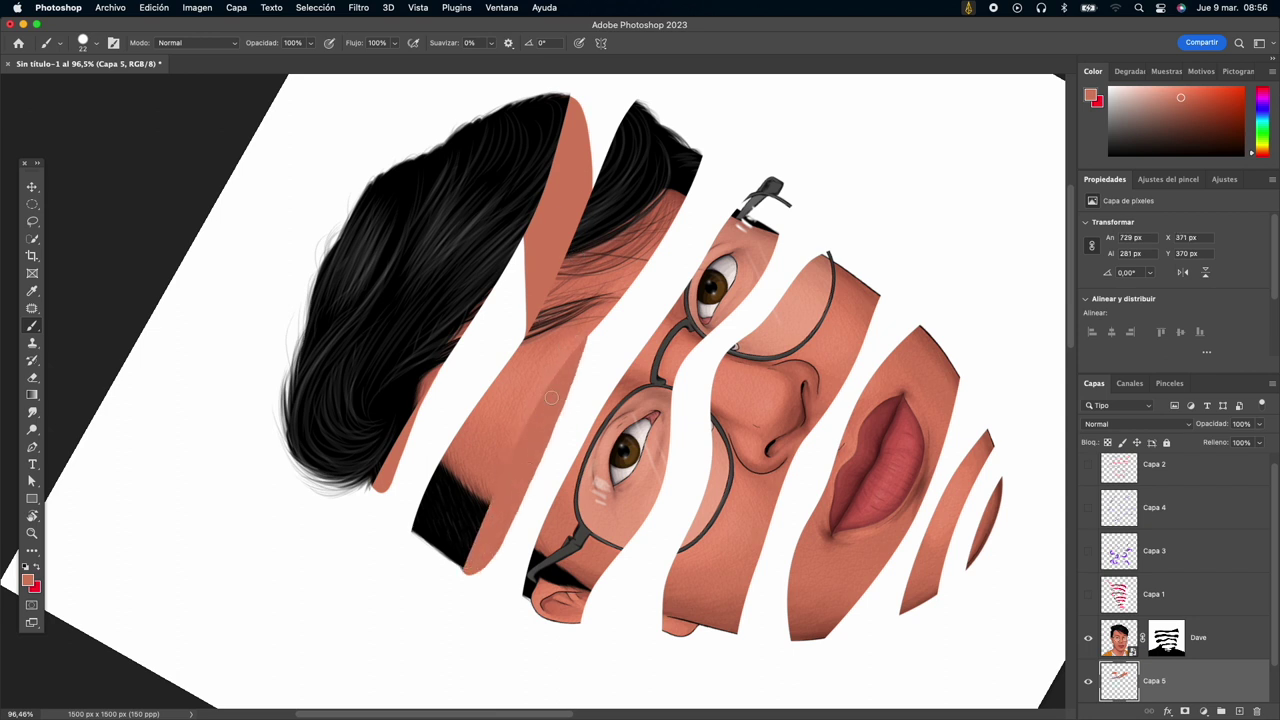
{"action": "left_click_drag", "start_coordinate": [698, 165], "coordinate": [636, 375]}
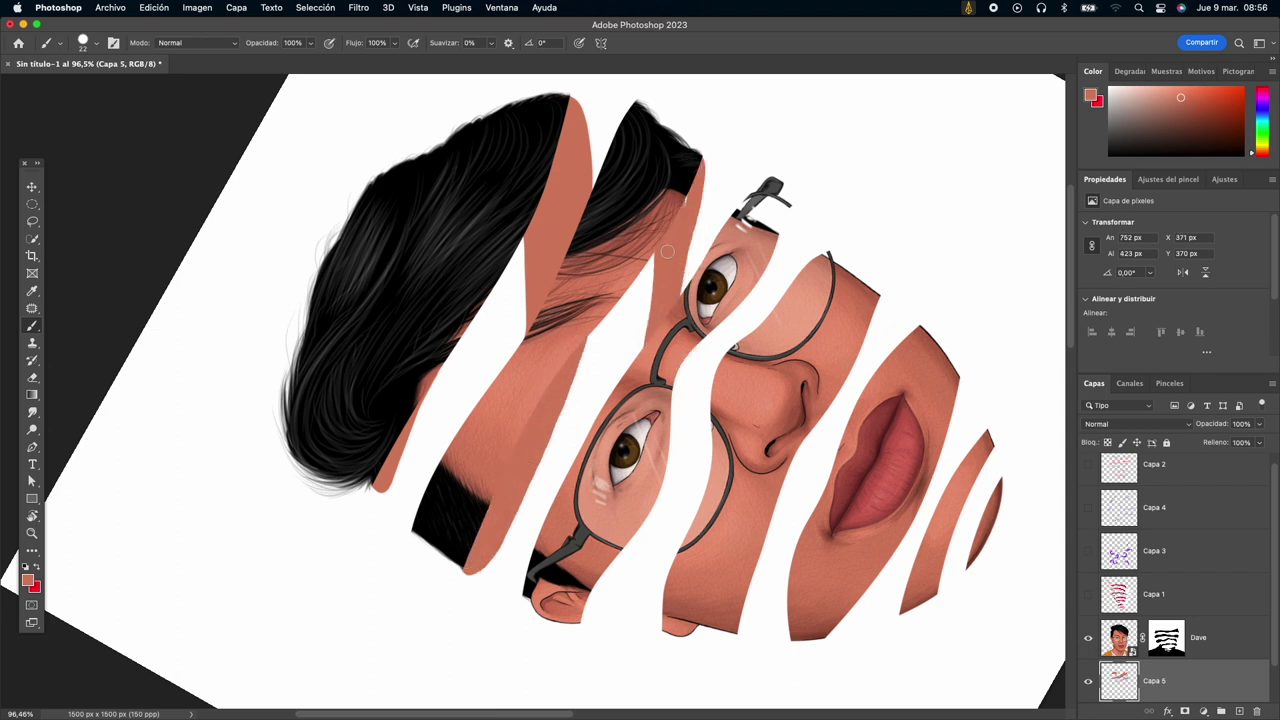
{"action": "left_click_drag", "start_coordinate": [681, 196], "coordinate": [643, 279]}
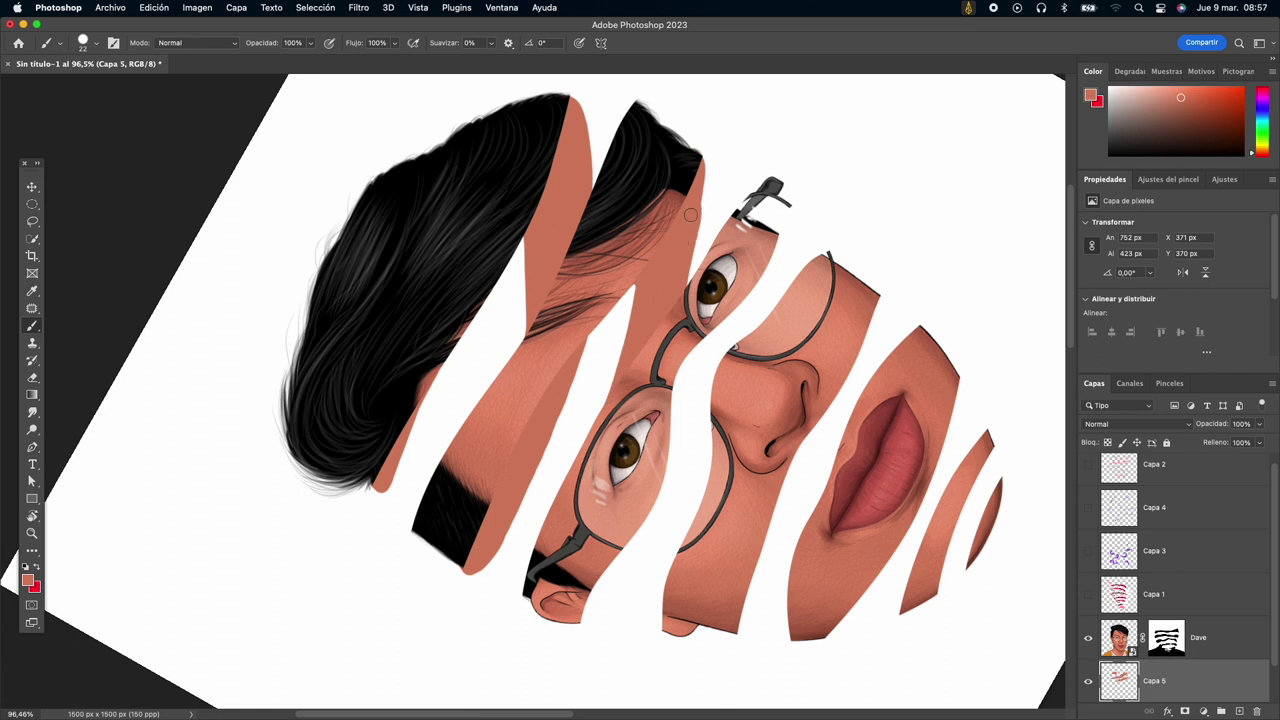
{"action": "scroll", "coordinate": [690, 214], "scroll_direction": "down", "scroll_amount": 2}
{"action": "mouse_move", "coordinate": [610, 520]}
{"action": "left_mouse_down"}
{"action": "mouse_move", "coordinate": [640, 386]}
{"action": "mouse_move", "coordinate": [712, 328]}
{"action": "left_mouse_up"}
{"action": "left_click_drag", "start_coordinate": [616, 389], "coordinate": [578, 341]}
{"action": "mouse_move", "coordinate": [735, 250]}
{"action": "left_mouse_down"}
{"action": "mouse_move", "coordinate": [668, 345]}
{"action": "mouse_move", "coordinate": [656, 298]}
{"action": "left_mouse_up"}
{"action": "left_click_drag", "start_coordinate": [645, 470], "coordinate": [612, 536]}
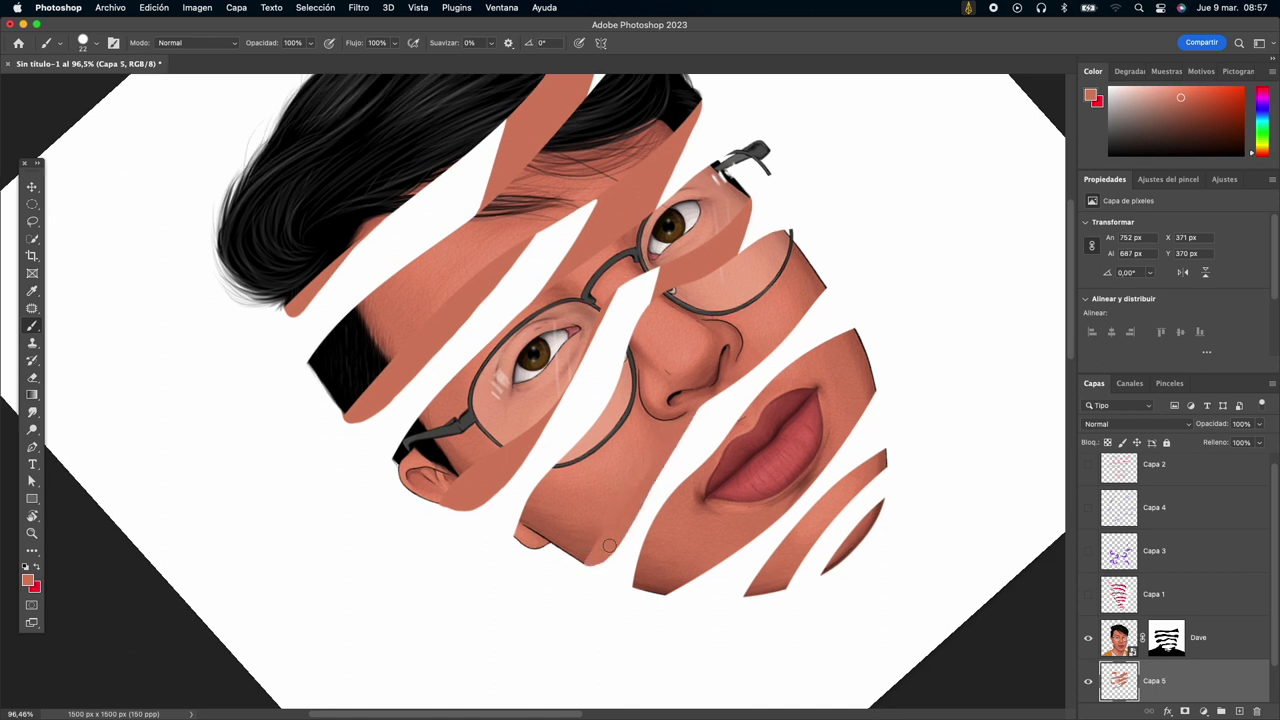
Paint skin colour behind the lower strips and along the right chin strips.
{"action": "scroll", "coordinate": [650, 430], "scroll_direction": "up", "scroll_amount": 2}
{"action": "scroll", "coordinate": [689, 327], "scroll_direction": "right", "scroll_amount": 1}
{"action": "scroll", "coordinate": [690, 327], "scroll_direction": "down", "scroll_amount": 2}
{"action": "left_click_drag", "start_coordinate": [790, 272], "coordinate": [740, 368]}
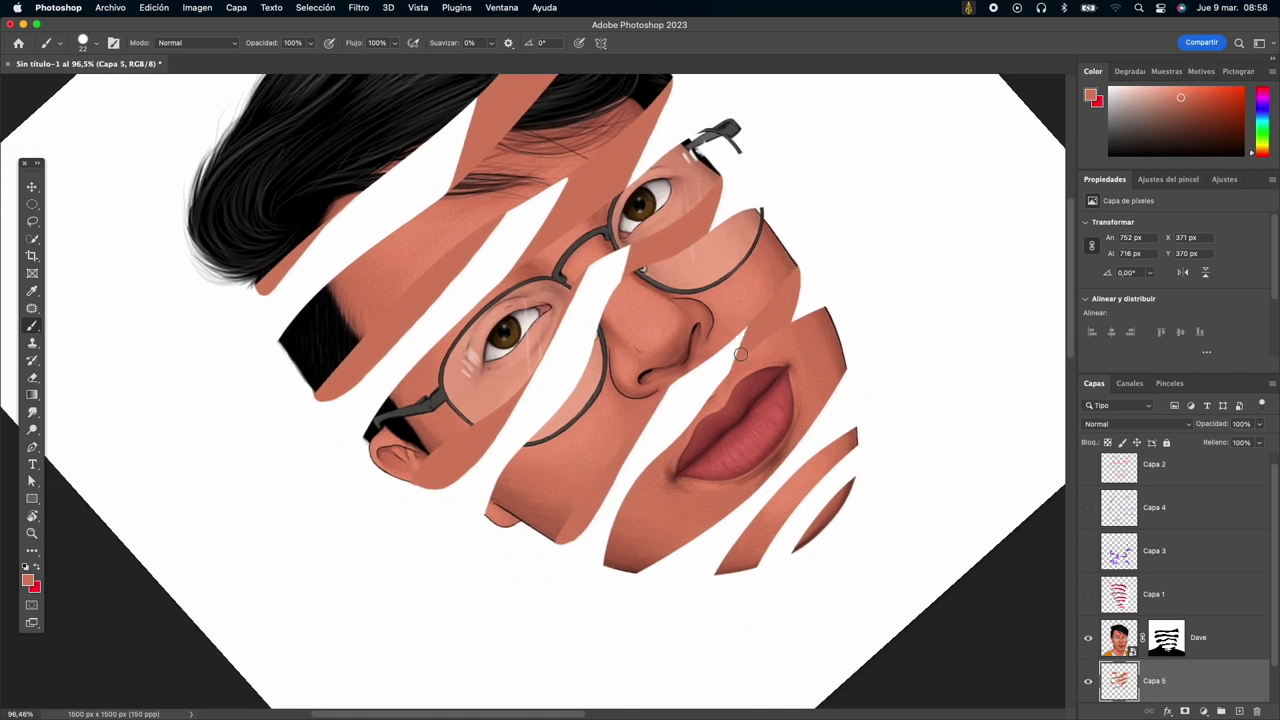
{"action": "scroll", "coordinate": [700, 420], "scroll_direction": "down", "scroll_amount": 2}
{"action": "mouse_move", "coordinate": [715, 480]}
{"action": "left_mouse_down"}
{"action": "mouse_move", "coordinate": [652, 517]}
{"action": "mouse_move", "coordinate": [705, 472]}
{"action": "left_mouse_up"}
{"action": "scroll", "coordinate": [680, 490], "scroll_direction": "down", "scroll_amount": 1}
{"action": "scroll", "coordinate": [705, 472], "scroll_direction": "down", "scroll_amount": 1}
{"action": "scroll", "coordinate": [705, 472], "scroll_direction": "right", "scroll_amount": 2}
{"action": "scroll", "coordinate": [721, 328], "scroll_direction": "down", "scroll_amount": 1}
{"action": "left_click_drag", "start_coordinate": [790, 285], "coordinate": [717, 472]}
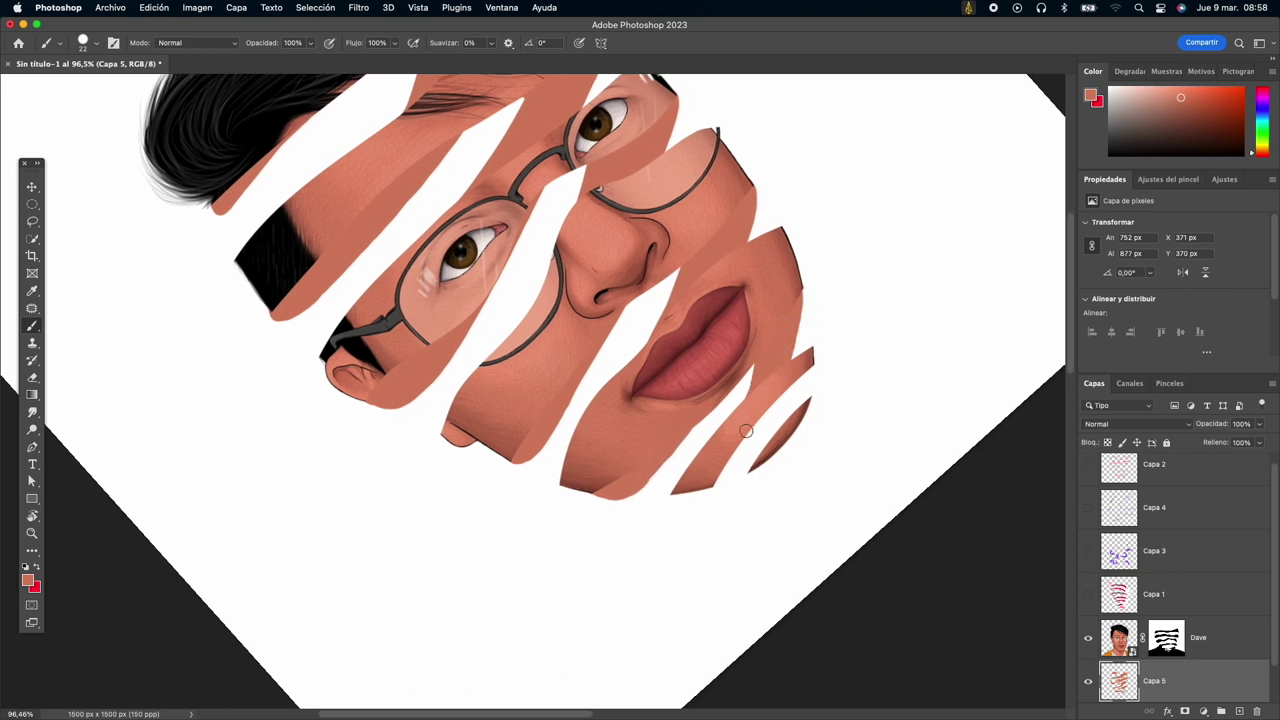
{"action": "left_click_drag", "start_coordinate": [800, 373], "coordinate": [798, 403]}
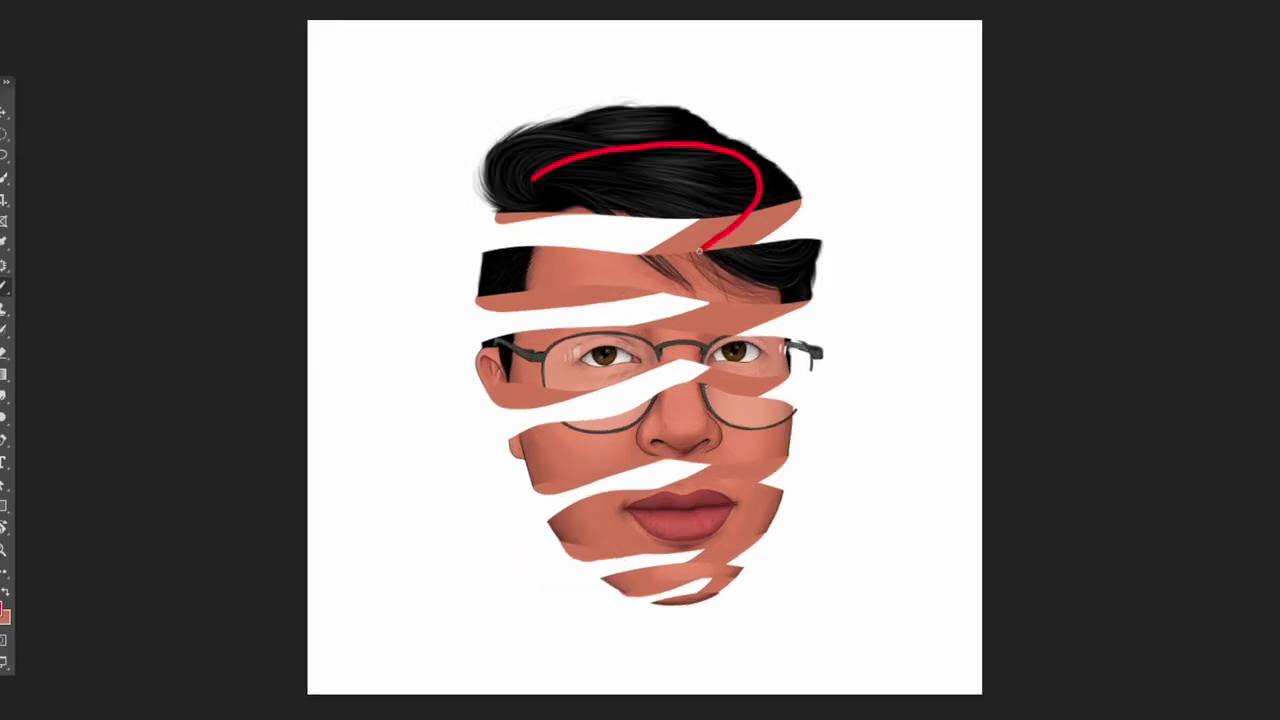
Replace the red zigzag with short red guide curves at the hairline and strip edges on Capa 8.
{"action": "mouse_move", "coordinate": [700, 246]}
{"action": "left_mouse_down"}
{"action": "mouse_move", "coordinate": [740, 300]}
{"action": "mouse_move", "coordinate": [760, 440]}
{"action": "mouse_move", "coordinate": [757, 505]}
{"action": "mouse_move", "coordinate": [712, 589]}
{"action": "left_mouse_up"}
{"action": "key", "text": "ctrl+z"}
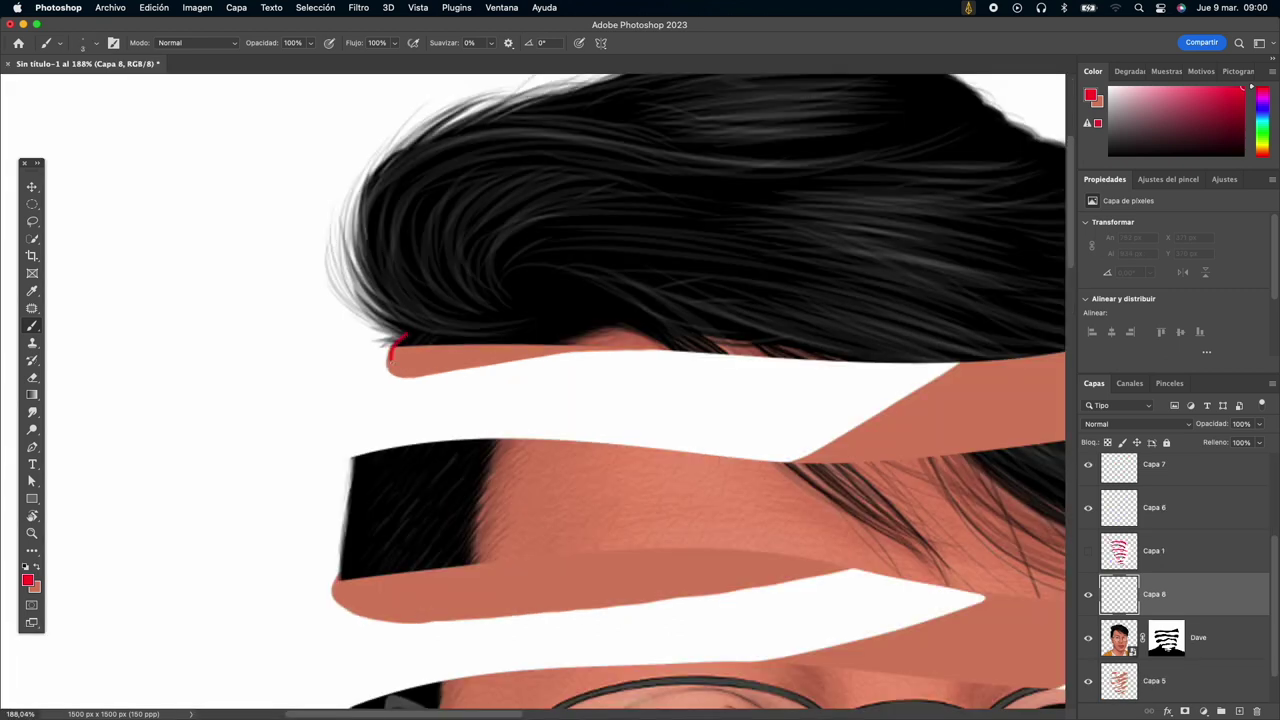
{"action": "left_click_drag", "start_coordinate": [393, 345], "coordinate": [402, 372]}
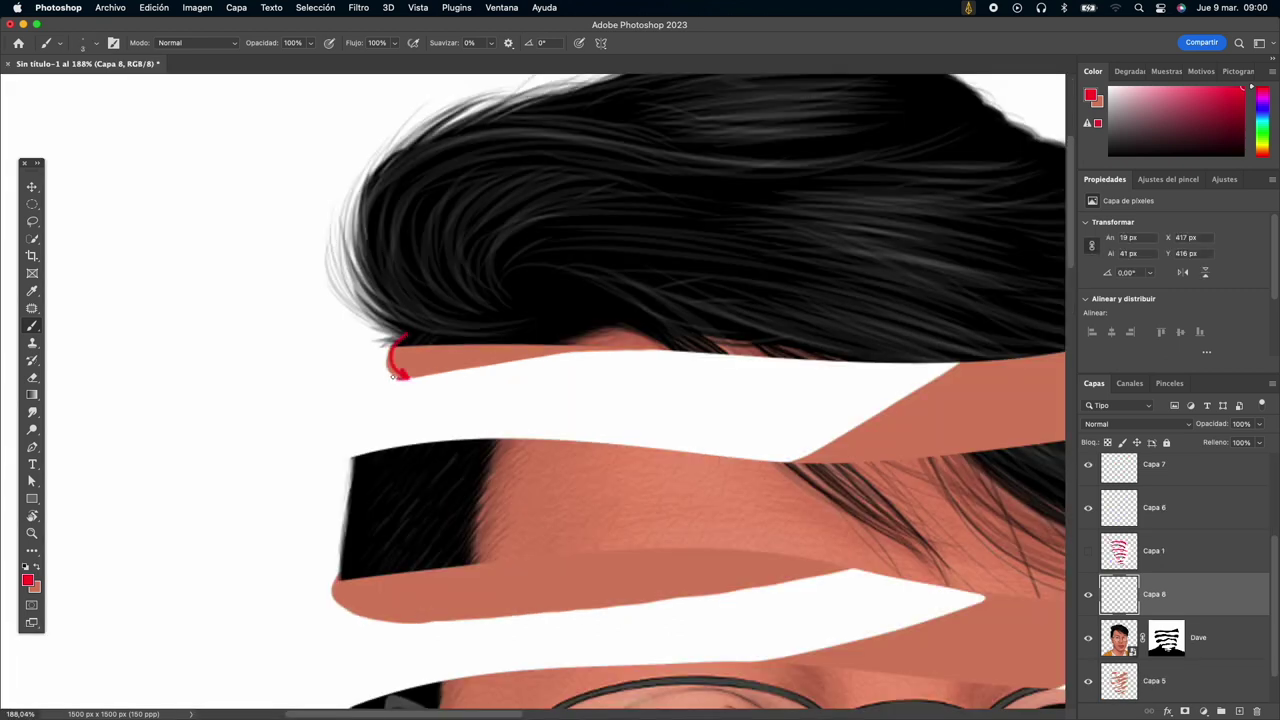
{"action": "scroll", "coordinate": [789, 273], "scroll_direction": "right", "scroll_amount": 10}
{"action": "scroll", "coordinate": [843, 390], "scroll_direction": "down", "scroll_amount": 5}
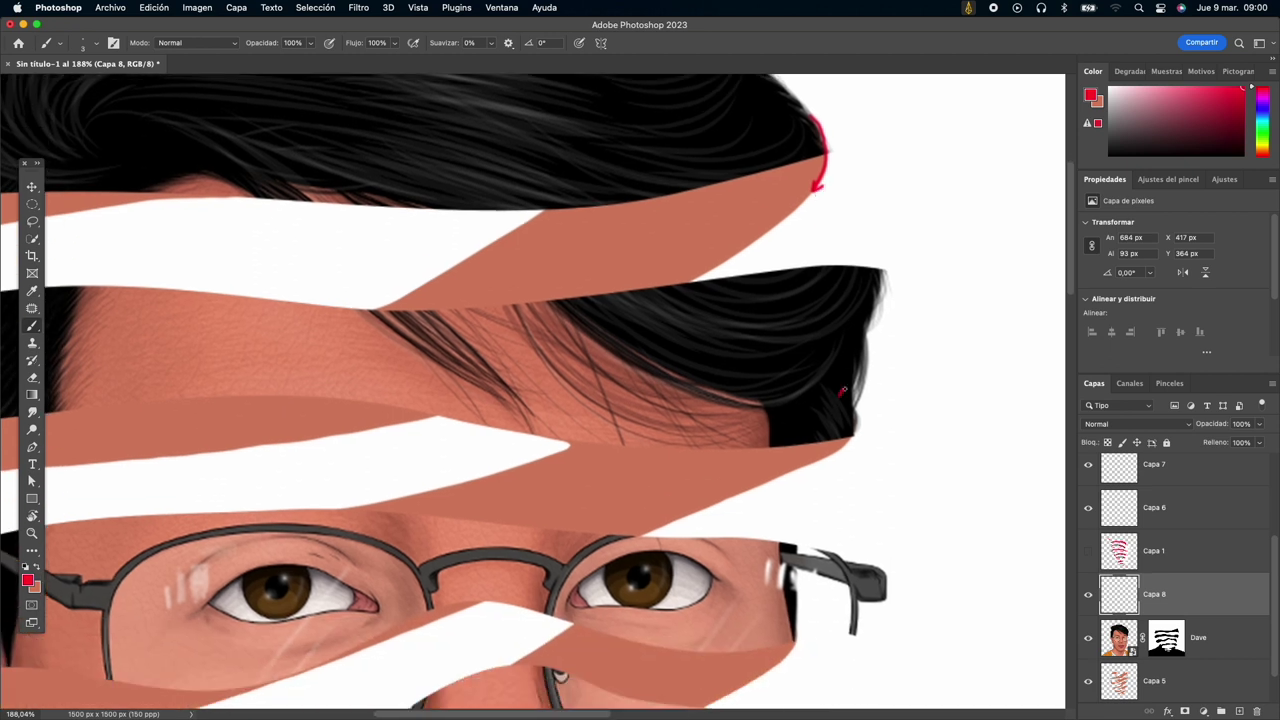
{"action": "left_click_drag", "start_coordinate": [843, 436], "coordinate": [829, 452]}
{"action": "scroll", "coordinate": [285, 410], "scroll_direction": "left", "scroll_amount": 10}
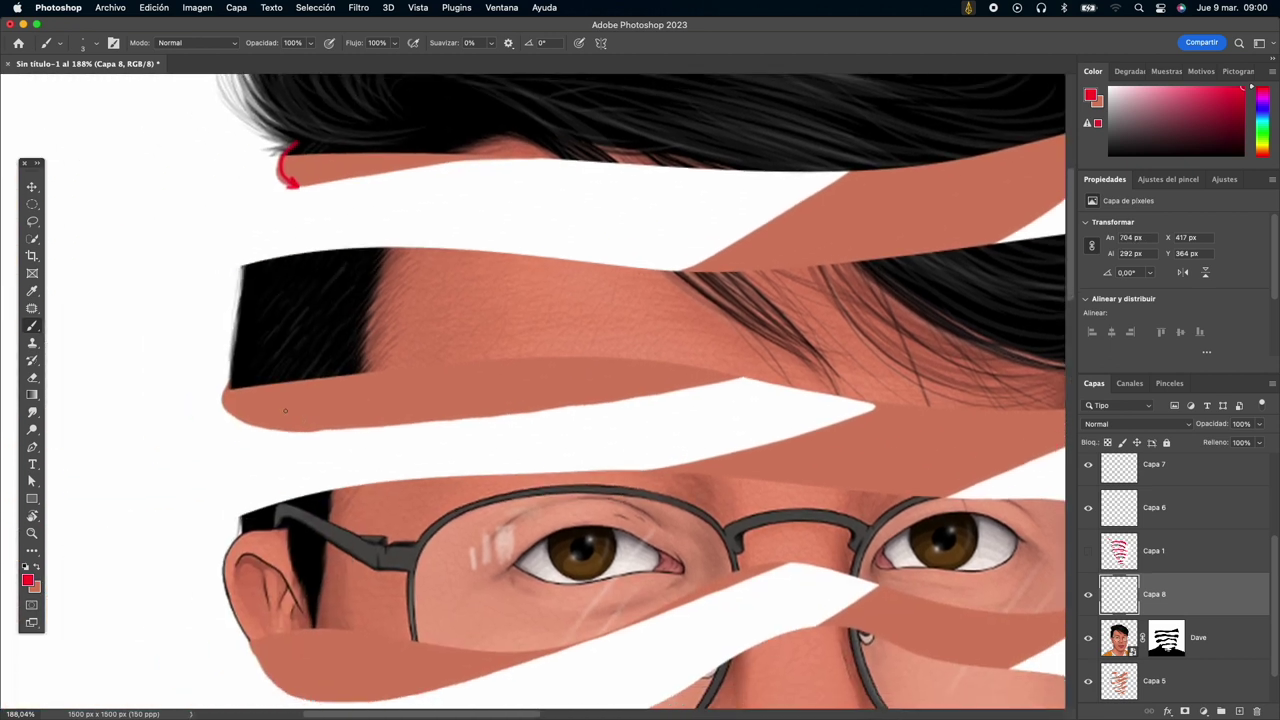
{"action": "scroll", "coordinate": [280, 440], "scroll_direction": "up", "scroll_amount": 6}
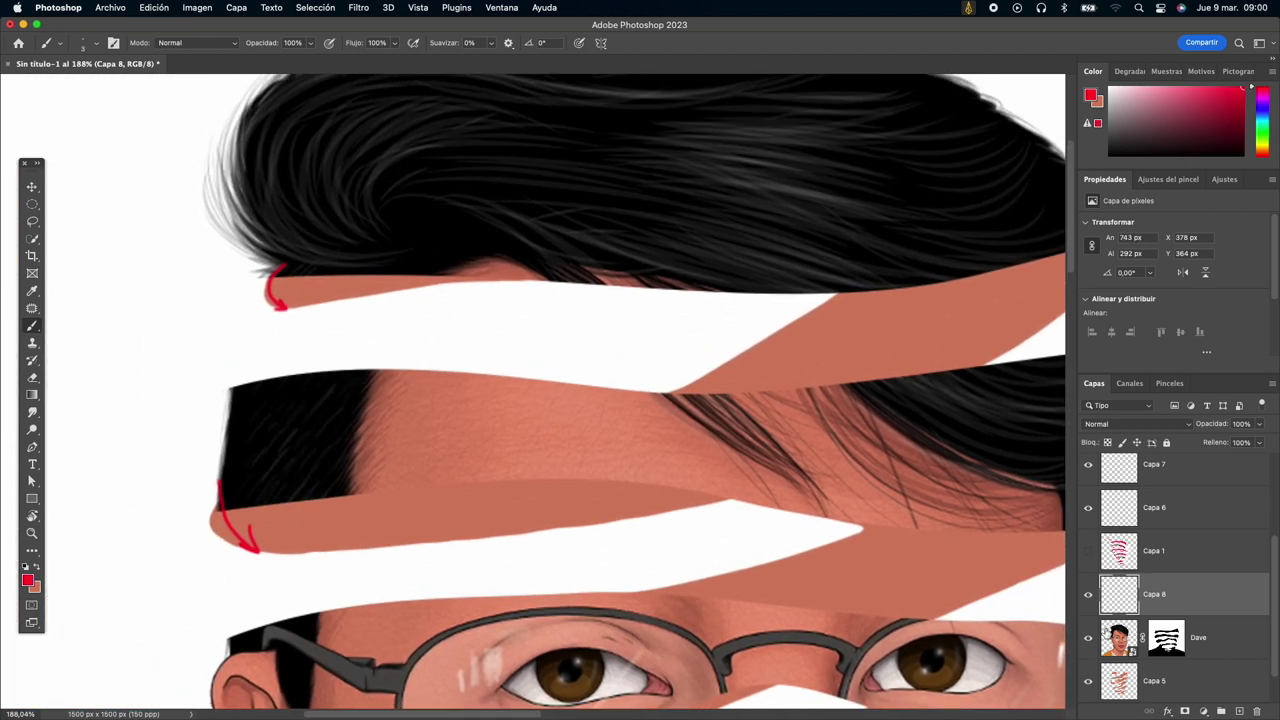
{"action": "key", "text": "alt+bracketleft"}
{"action": "key", "text": "alt+bracketleft"}
Switch to the Eraser, hide the red guides, and trim stray skin on Capa 5 in a tilted view.
{"action": "key", "text": "e"}
{"action": "left_click_drag", "start_coordinate": [227, 317], "coordinate": [172, 317]}
{"action": "key", "text": "ctrl+z"}
{"action": "key", "text": "ctrl+z"}
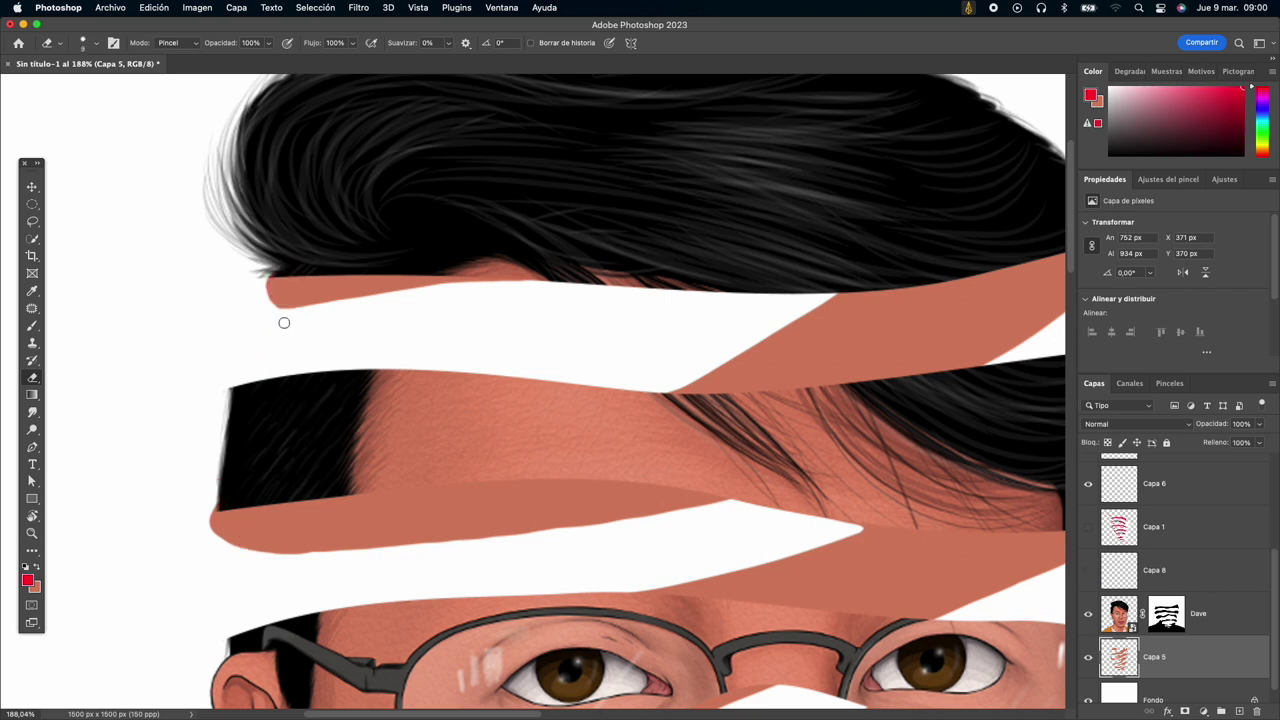
{"action": "scroll", "coordinate": [288, 318], "scroll_direction": "right", "scroll_amount": 10}
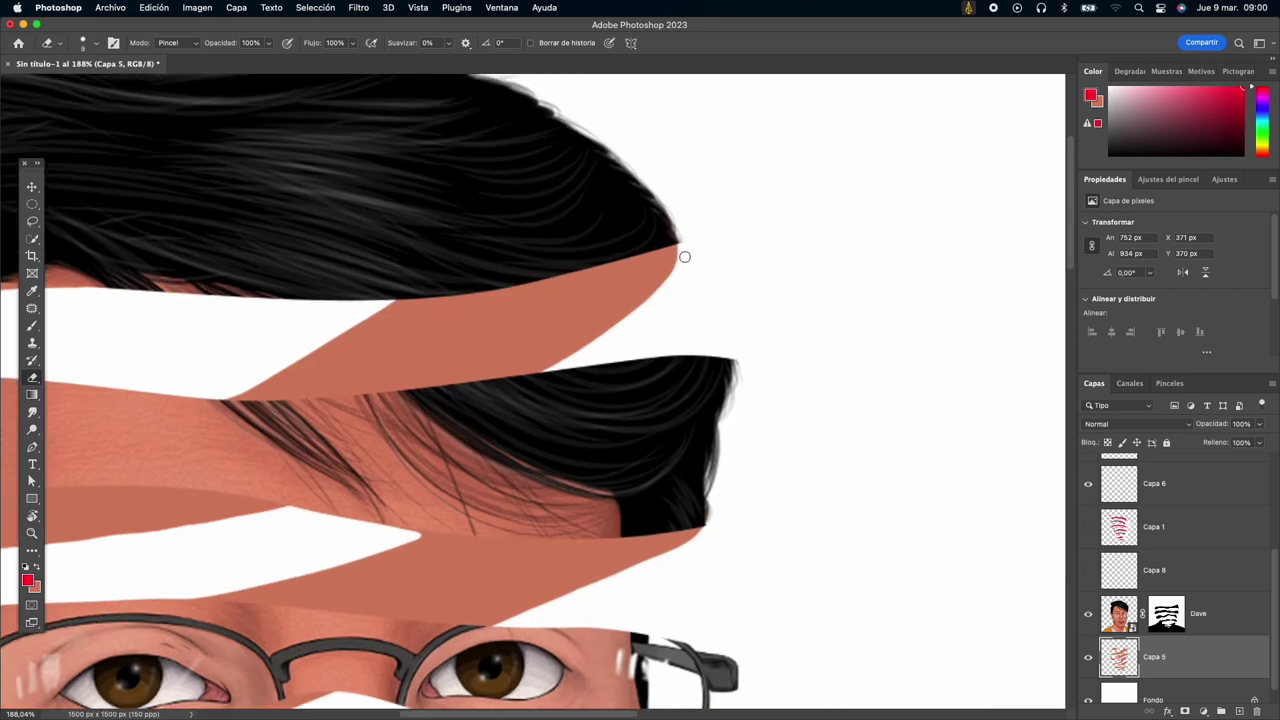
{"action": "scroll", "coordinate": [680, 254], "scroll_direction": "down", "scroll_amount": 5}
{"action": "scroll", "coordinate": [677, 449], "scroll_direction": "left", "scroll_amount": 10}
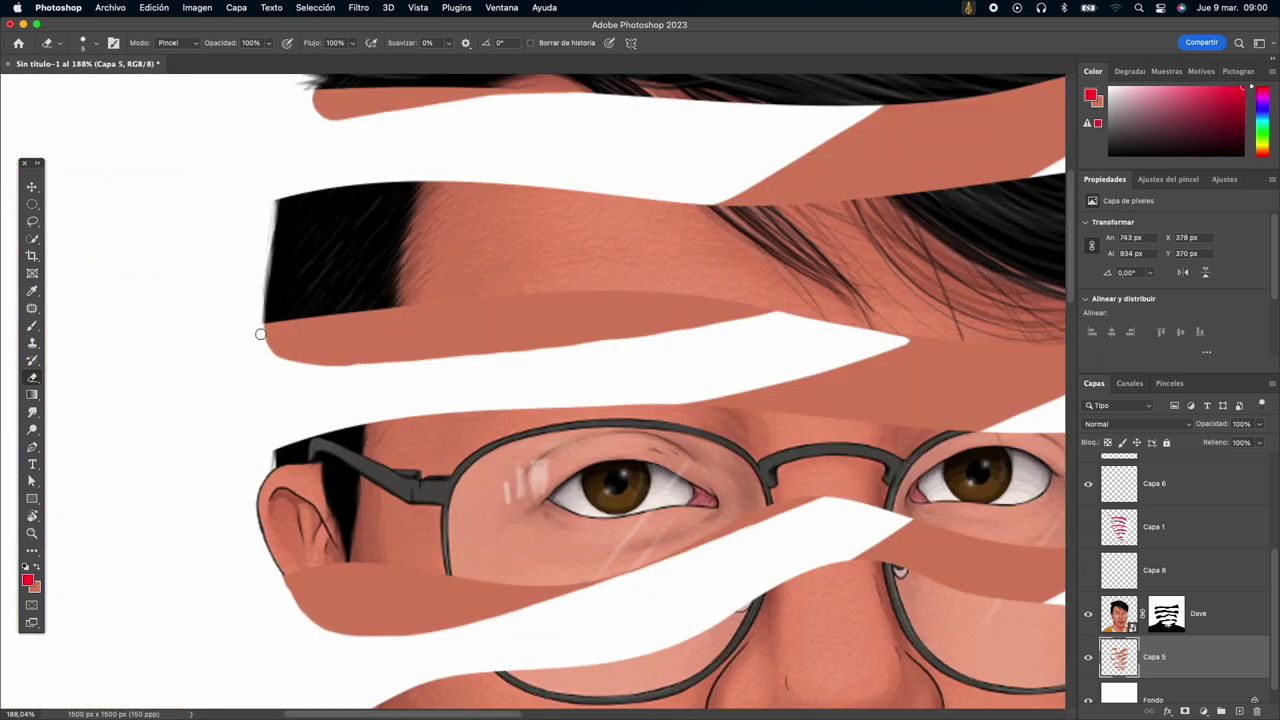
{"action": "left_click_drag", "start_coordinate": [260, 334], "coordinate": [526, 386]}
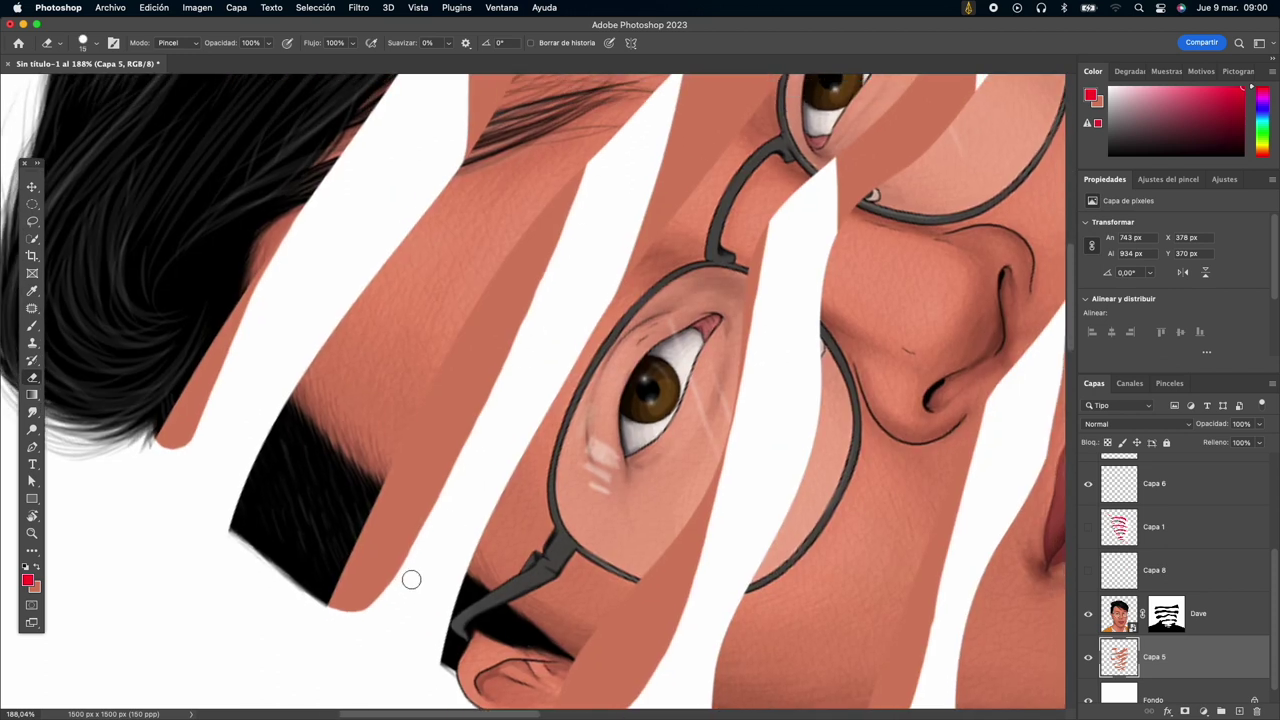
{"action": "scroll", "coordinate": [411, 579], "scroll_direction": "right", "scroll_amount": 8}
{"action": "scroll", "coordinate": [411, 579], "scroll_direction": "up", "scroll_amount": 5}
{"action": "scroll", "coordinate": [576, 449], "scroll_direction": "down", "scroll_amount": 7}
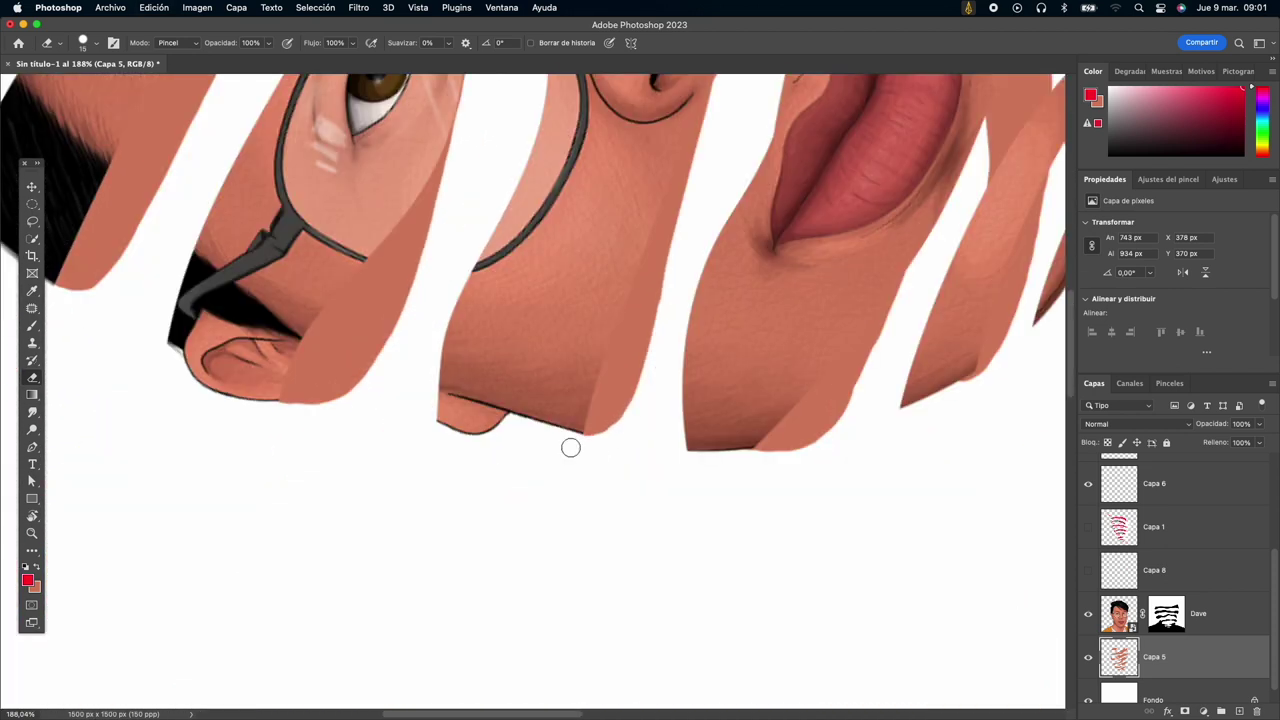
{"action": "scroll", "coordinate": [644, 328], "scroll_direction": "up", "scroll_amount": 2}
Finish trimming strip ends with the strips upright, then level the rotation and fit the image on screen.
{"action": "mouse_move", "coordinate": [593, 469]}
{"action": "left_mouse_down"}
{"action": "mouse_move", "coordinate": [649, 229]}
{"action": "mouse_move", "coordinate": [563, 463]}
{"action": "left_mouse_up"}
{"action": "scroll", "coordinate": [595, 290], "scroll_direction": "up", "scroll_amount": 1}
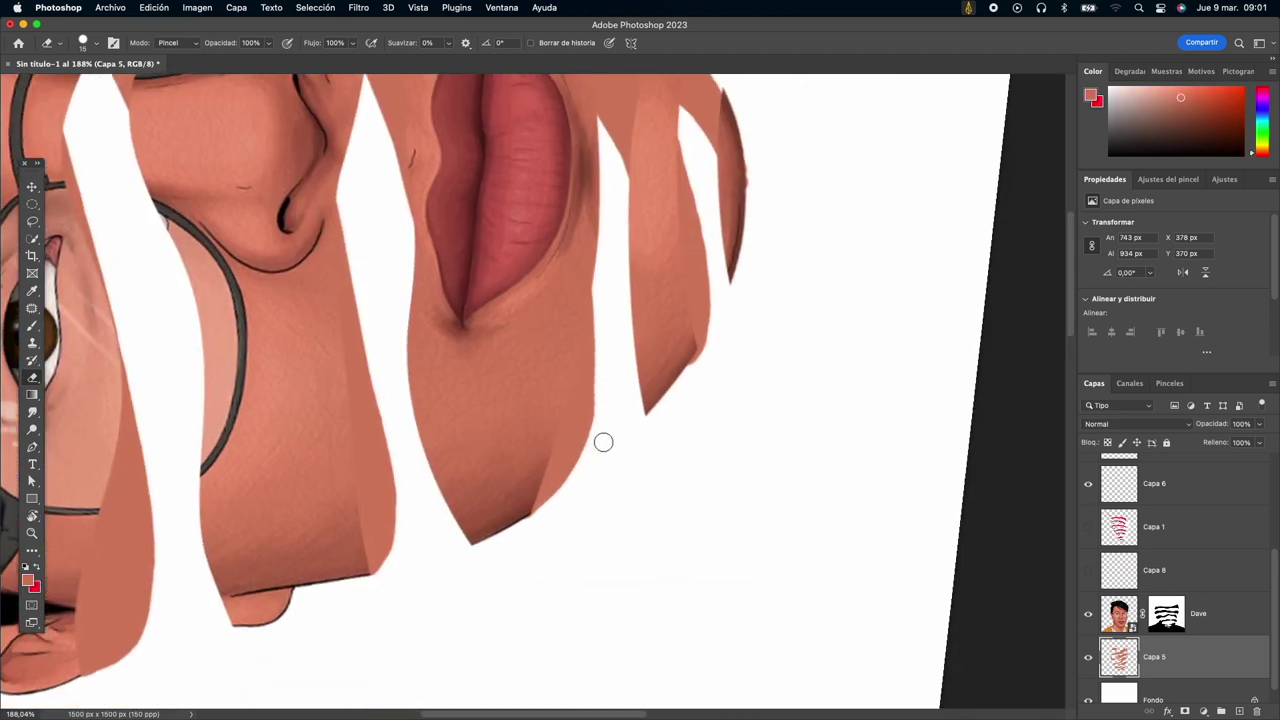
{"action": "scroll", "coordinate": [603, 346], "scroll_direction": "up", "scroll_amount": 5}
{"action": "scroll", "coordinate": [603, 346], "scroll_direction": "right", "scroll_amount": 4}
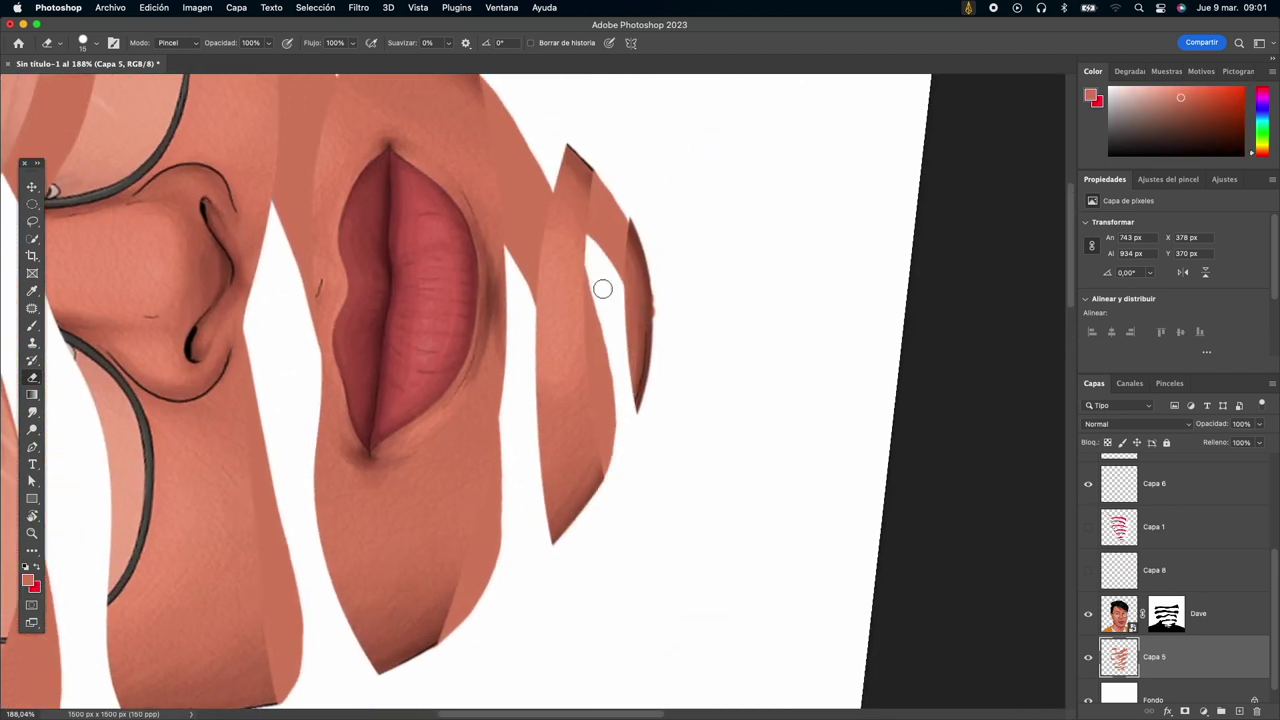
{"action": "key", "text": "r"}
{"action": "key", "text": "Escape"}
{"action": "key", "text": "v"}
{"action": "key", "text": "super+0"}
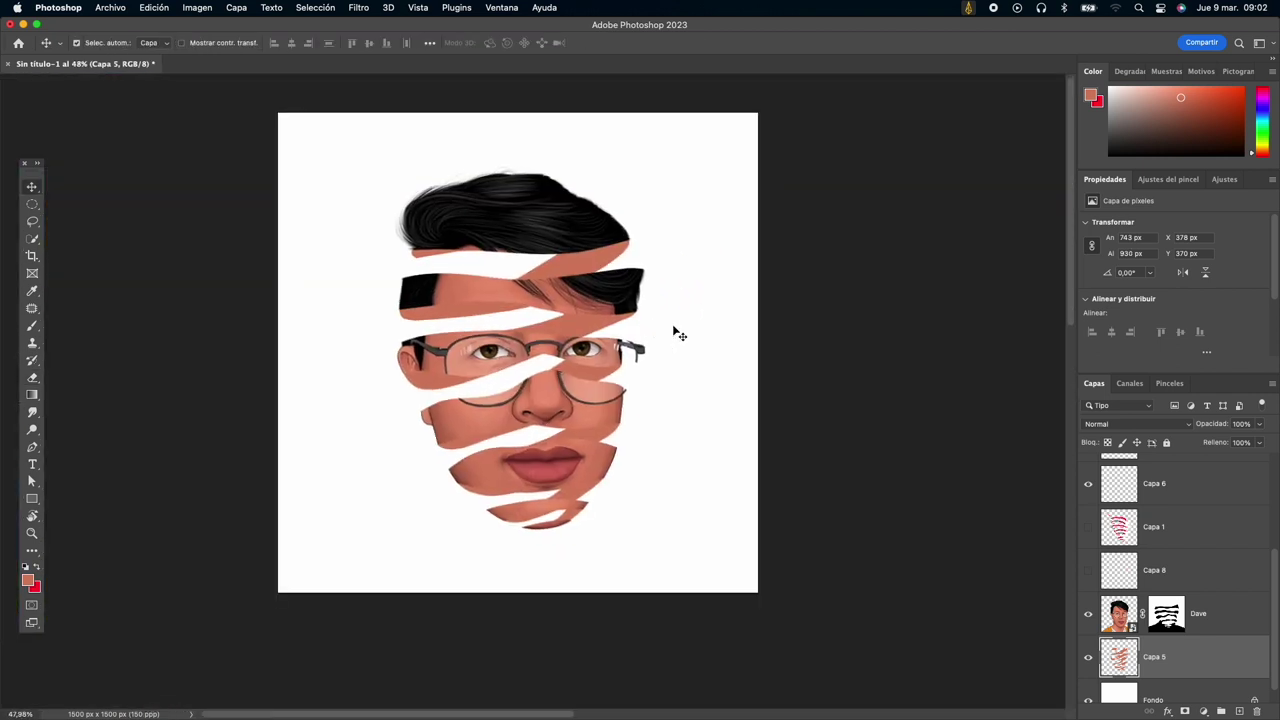
Darken Capa 5's skin backing with Hue/Saturation: Lightness -17, Saturation +4.
{"action": "left_click_drag", "start_coordinate": [689, 324], "coordinate": [676, 325]}
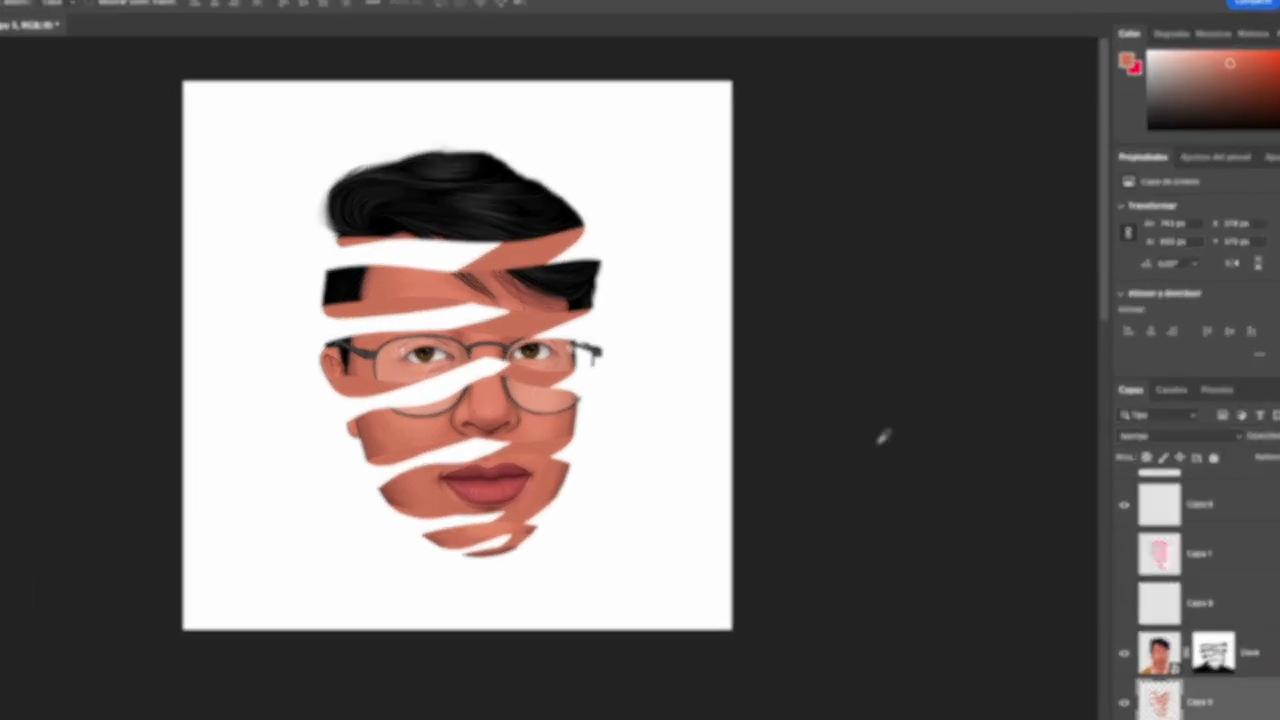
{"action": "key", "text": "super+u"}
{"action": "left_click_drag", "start_coordinate": [927, 274], "coordinate": [914, 279]}
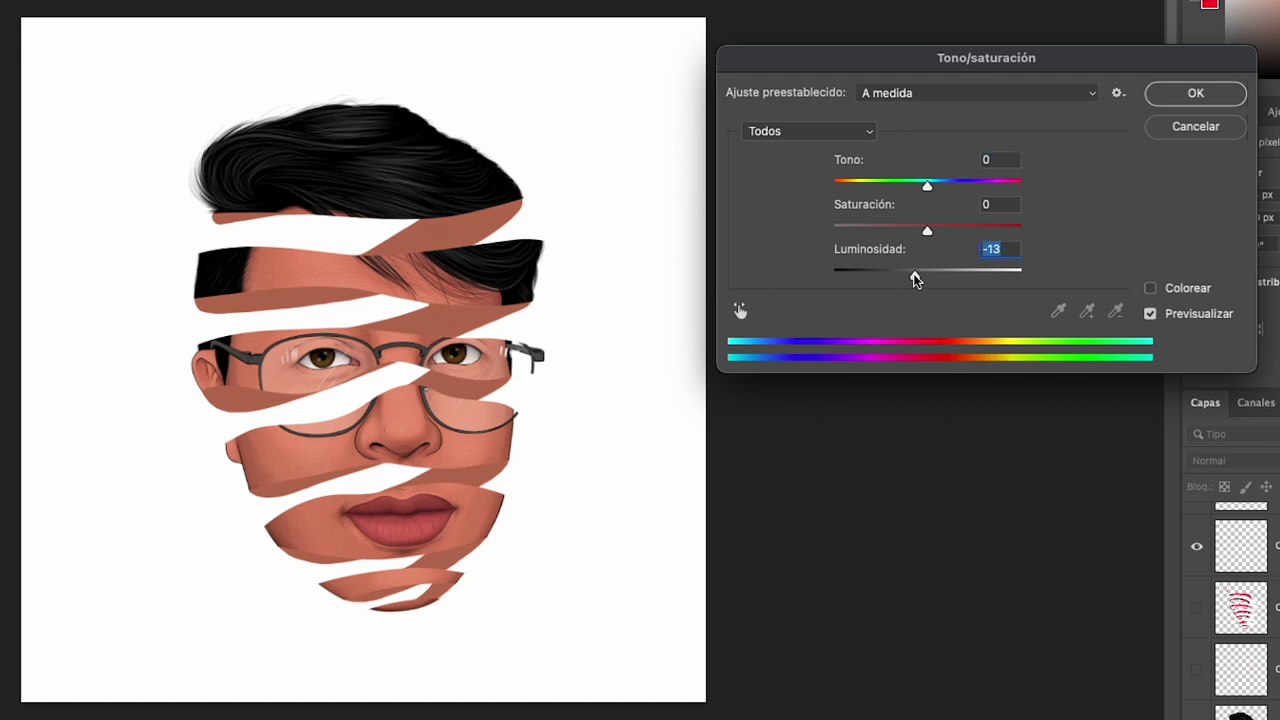
{"action": "left_click_drag", "start_coordinate": [931, 234], "coordinate": [931, 234]}
{"action": "left_click", "coordinate": [911, 280]}
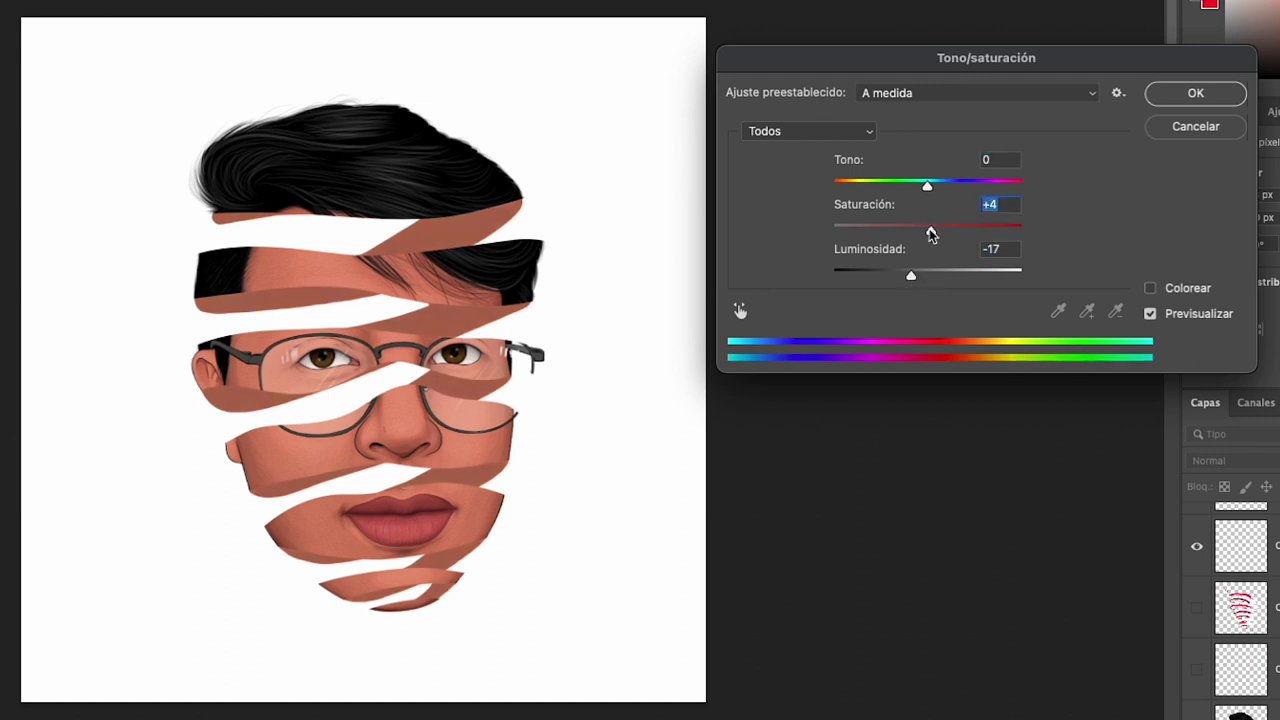
{"action": "left_click", "coordinate": [1160, 93]}
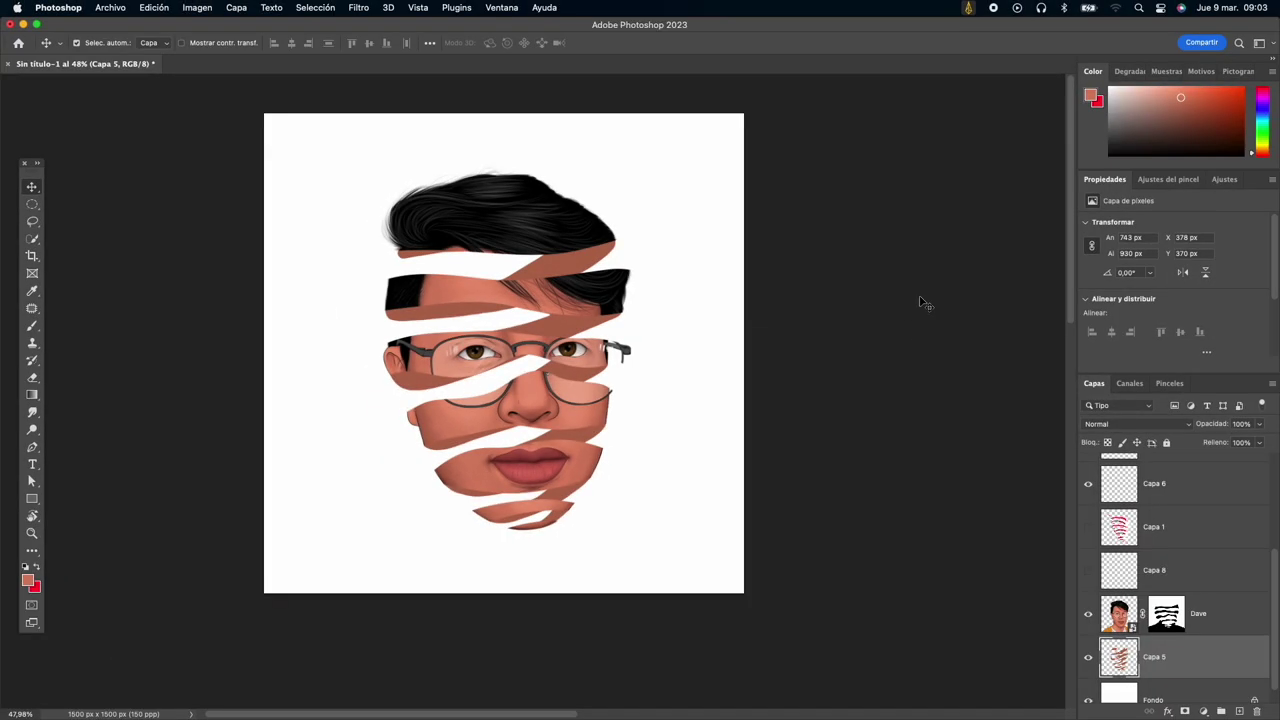
{"action": "left_click", "coordinate": [1160, 615]}
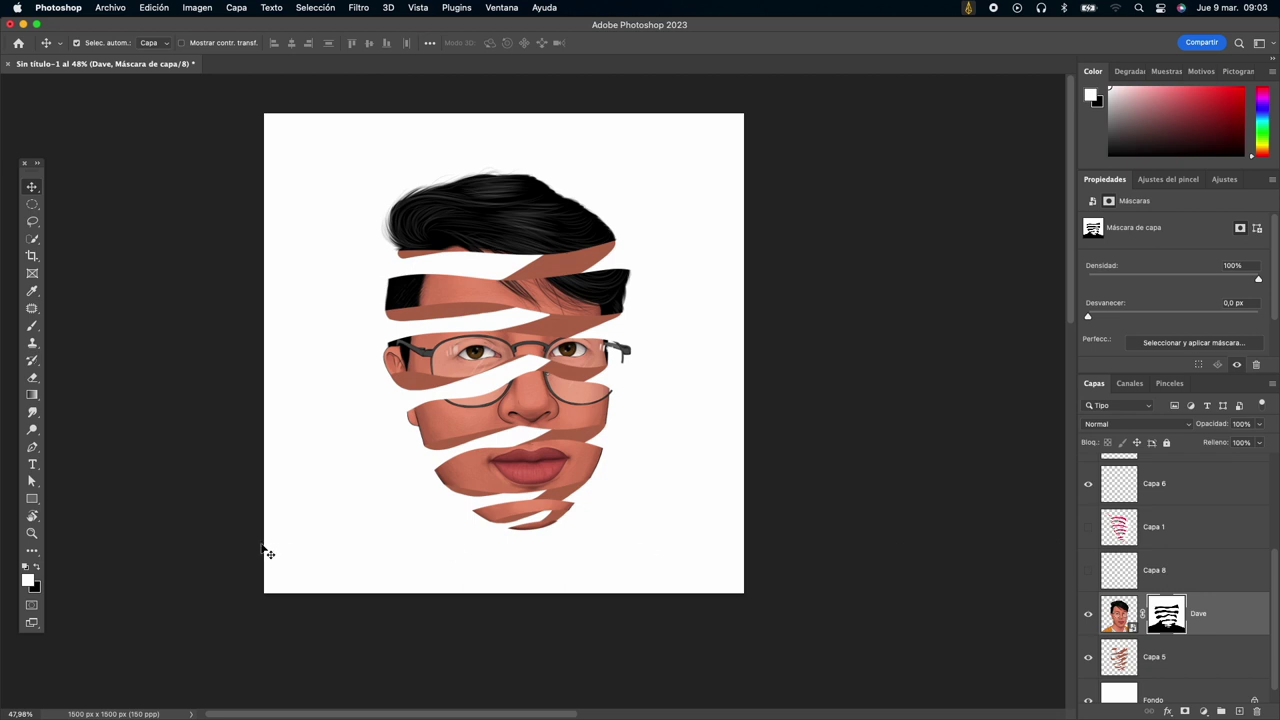
Zoom in with a fine-tipped brush and refine the Dave mask edge at the hair tip.
{"action": "key", "text": "b"}
{"action": "right_click", "coordinate": [360, 468]}
{"action": "key", "text": "Escape"}
{"action": "key", "text": "ctrl+plus"}
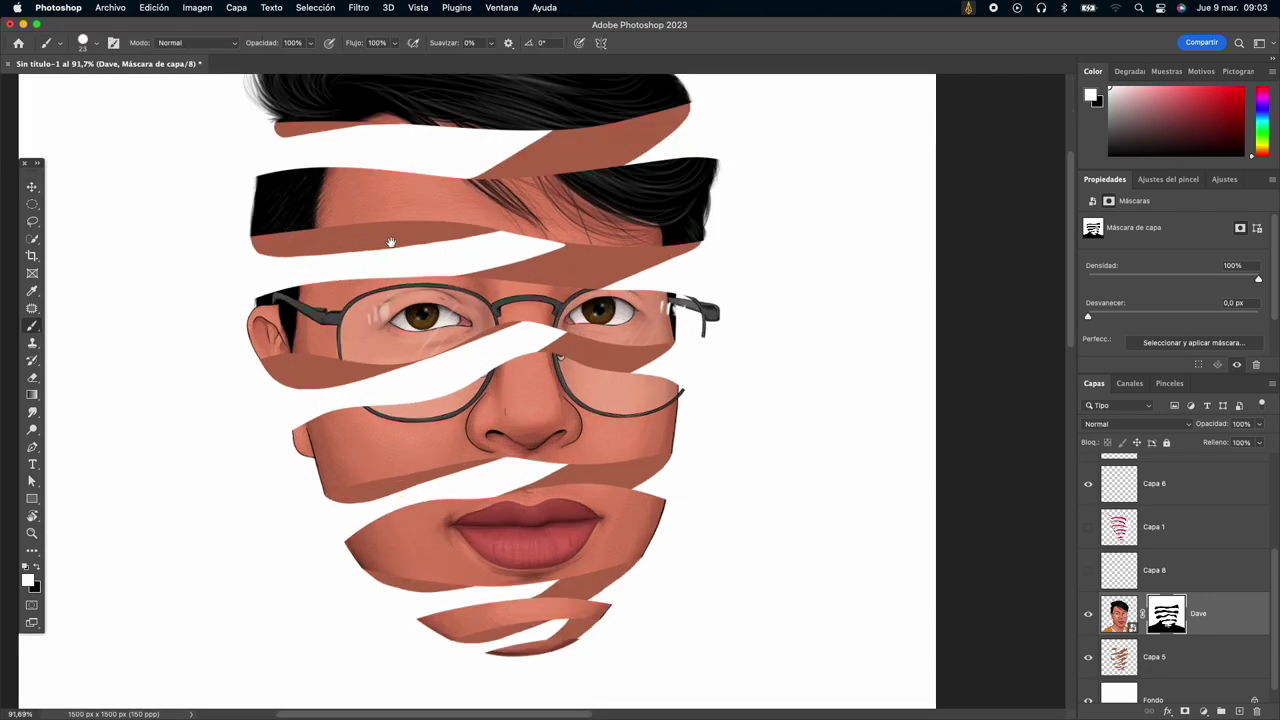
{"action": "scroll", "coordinate": [391, 242], "scroll_direction": "up", "scroll_amount": 5}
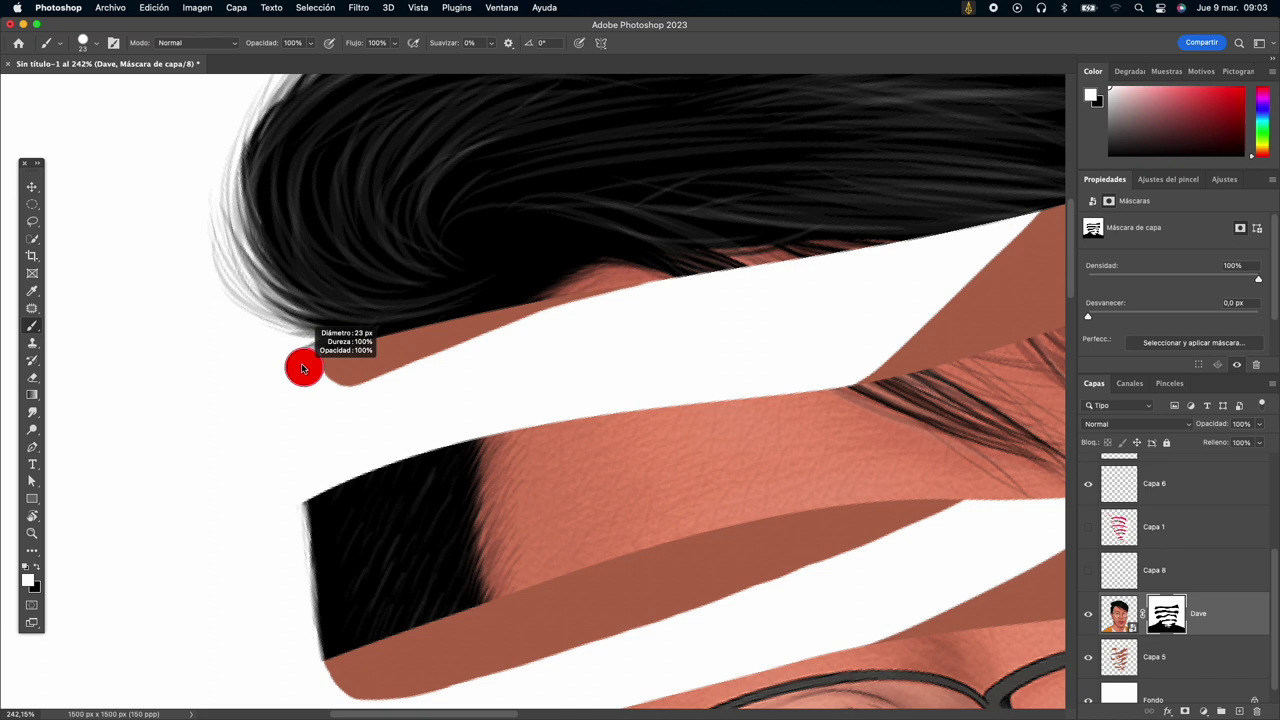
{"action": "left_click_drag", "start_coordinate": [330, 362], "coordinate": [300, 363]}
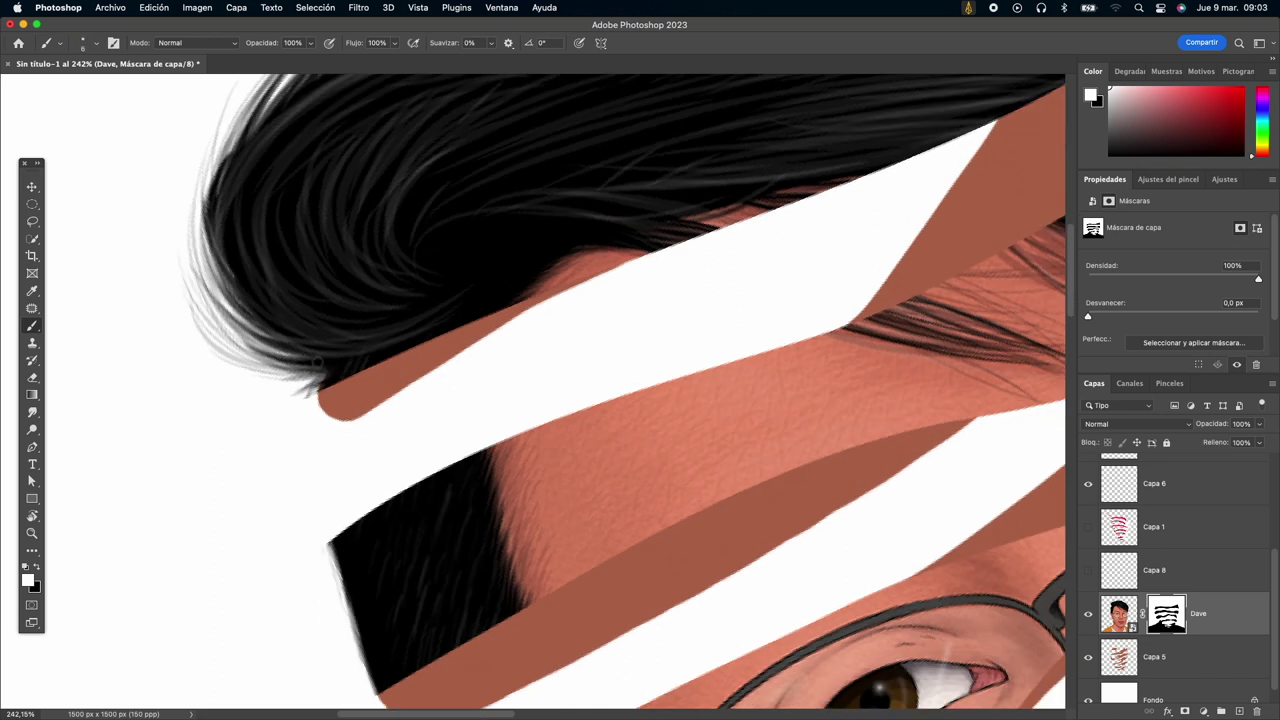
{"action": "mouse_move", "coordinate": [319, 422]}
{"action": "left_mouse_down"}
{"action": "mouse_move", "coordinate": [316, 392]}
{"action": "mouse_move", "coordinate": [365, 500]}
{"action": "left_mouse_up"}
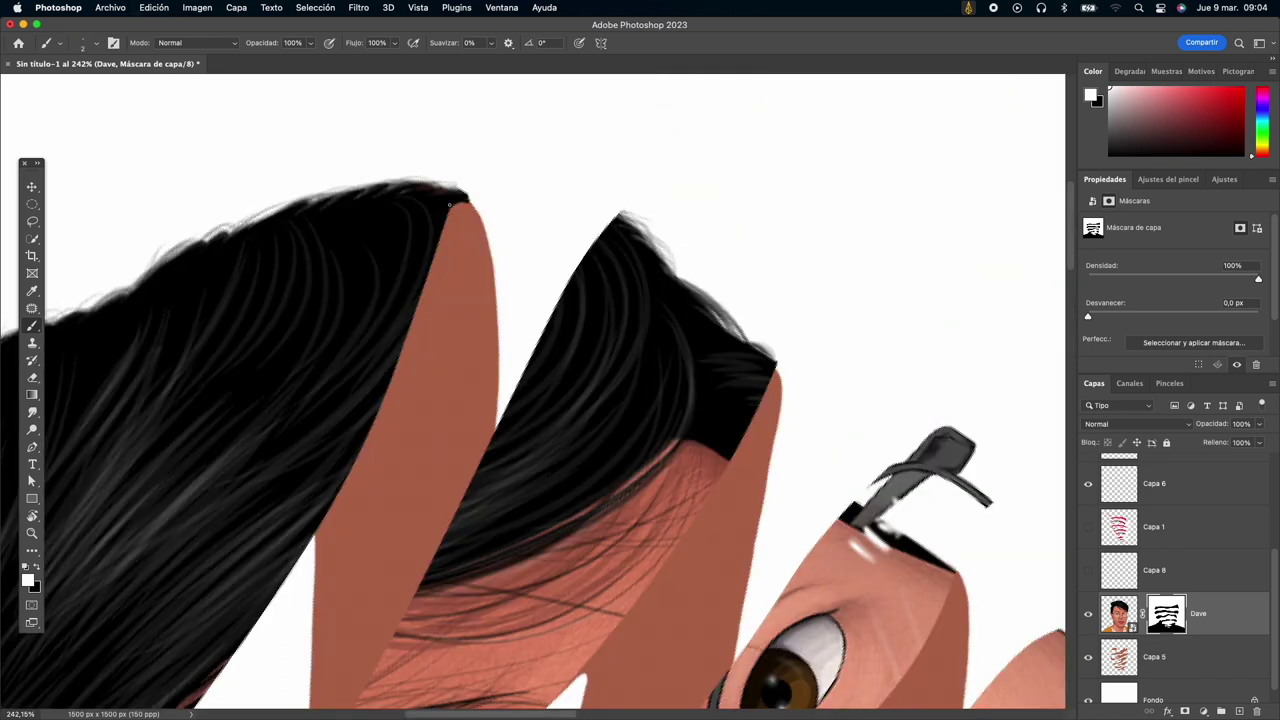
Touch up the Dave mask along the strips from the glasses down to the lips, then zoom back out.
{"action": "scroll", "coordinate": [590, 207], "scroll_direction": "down", "scroll_amount": 5}
{"action": "scroll", "coordinate": [590, 207], "scroll_direction": "right", "scroll_amount": 5}
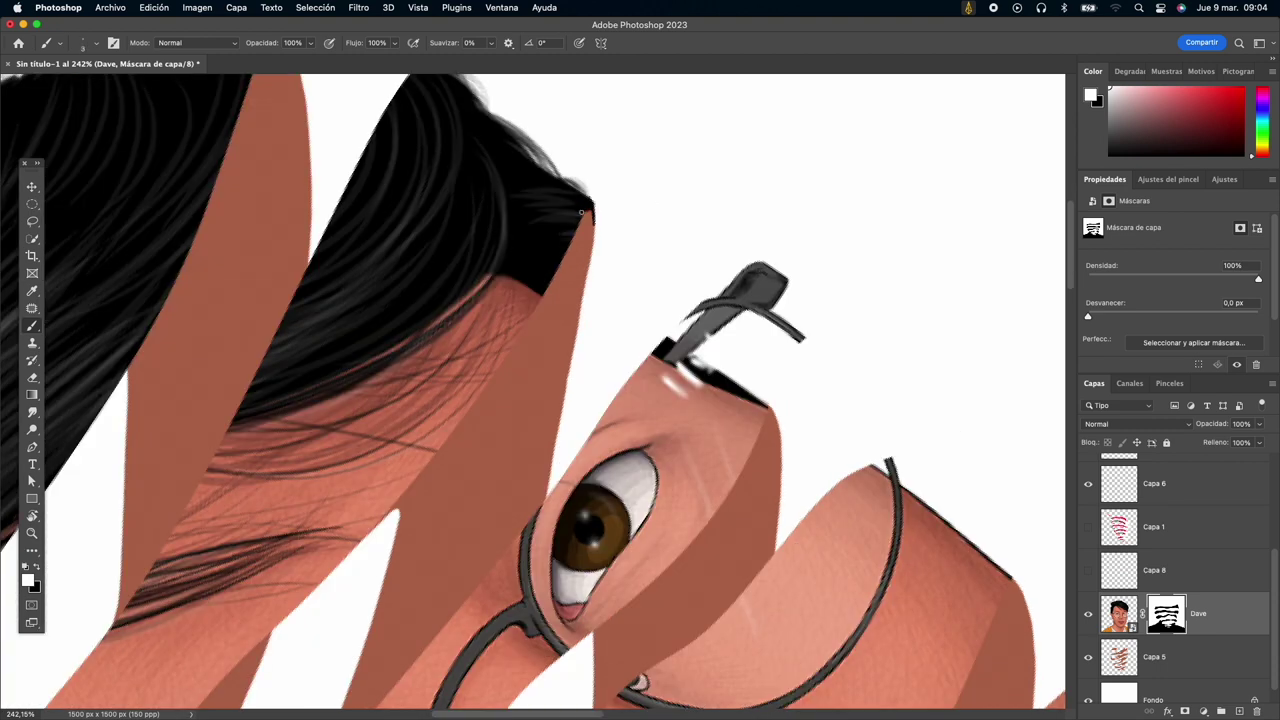
{"action": "scroll", "coordinate": [540, 400], "scroll_direction": "down", "scroll_amount": 5}
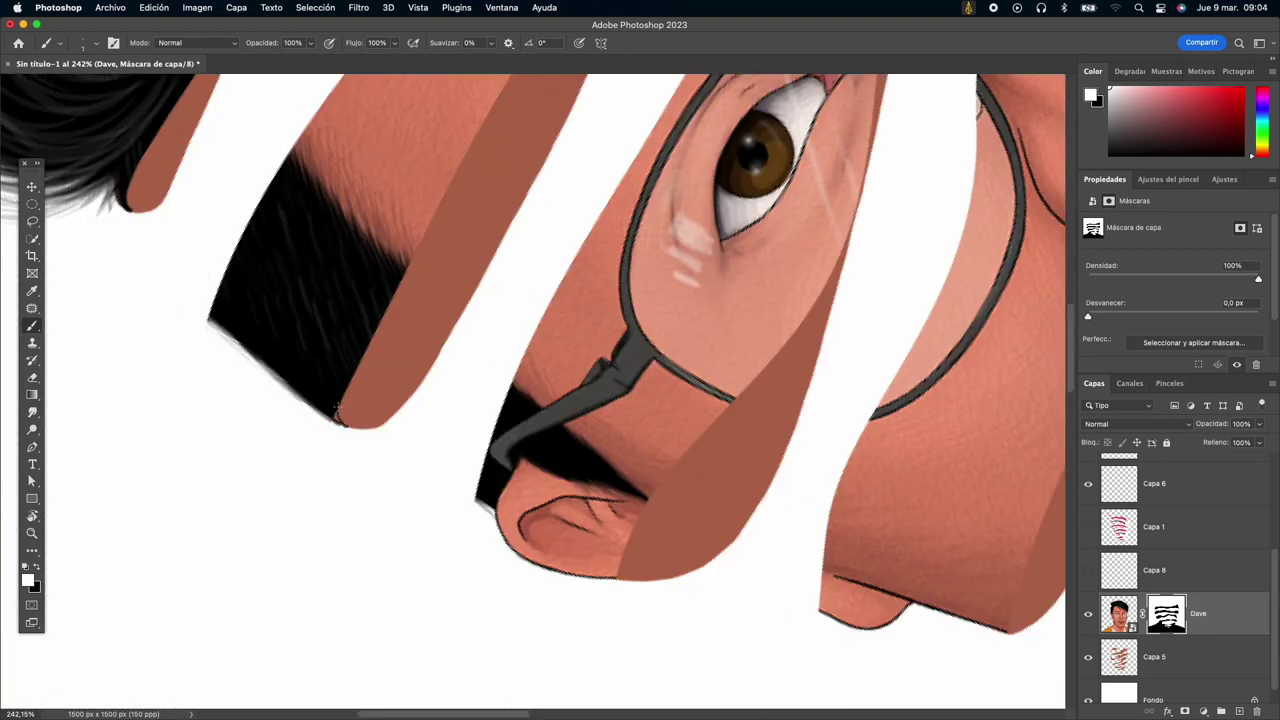
{"action": "left_click_drag", "start_coordinate": [337, 412], "coordinate": [339, 414]}
{"action": "scroll", "coordinate": [340, 412], "scroll_direction": "down", "scroll_amount": 3}
{"action": "scroll", "coordinate": [340, 412], "scroll_direction": "right", "scroll_amount": 4}
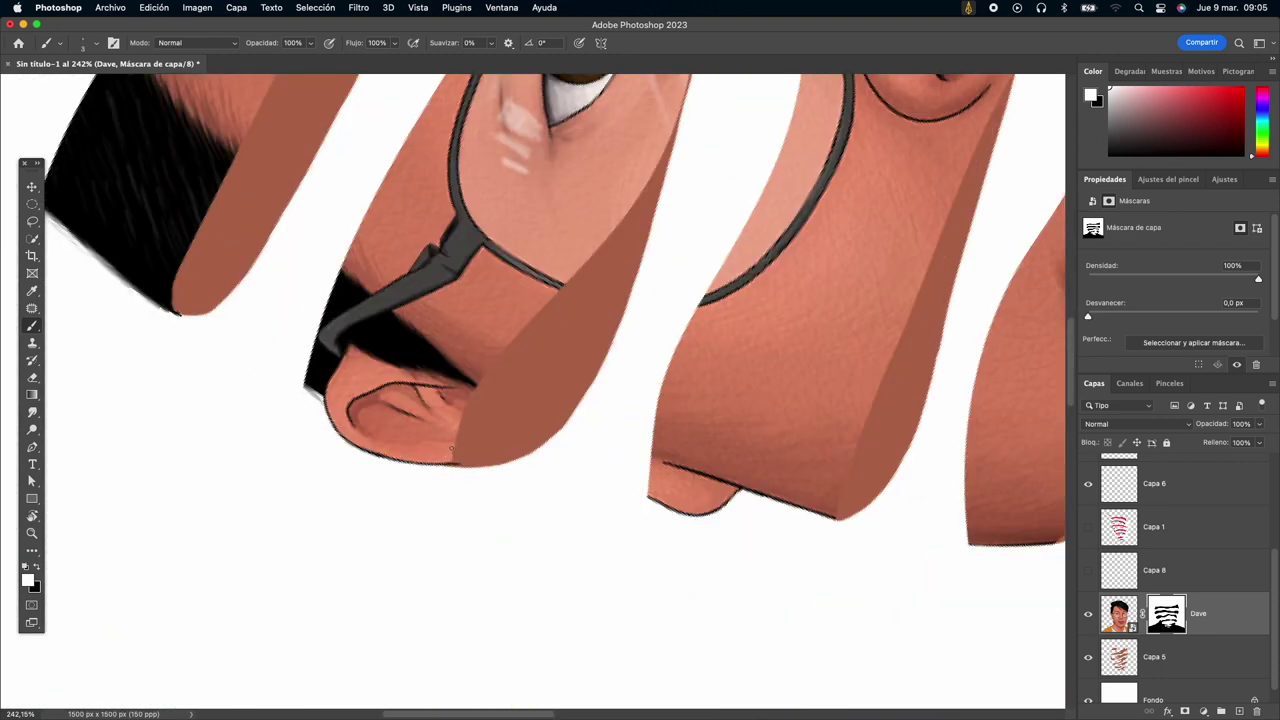
{"action": "scroll", "coordinate": [479, 476], "scroll_direction": "right", "scroll_amount": 5}
{"action": "scroll", "coordinate": [613, 452], "scroll_direction": "down", "scroll_amount": 5}
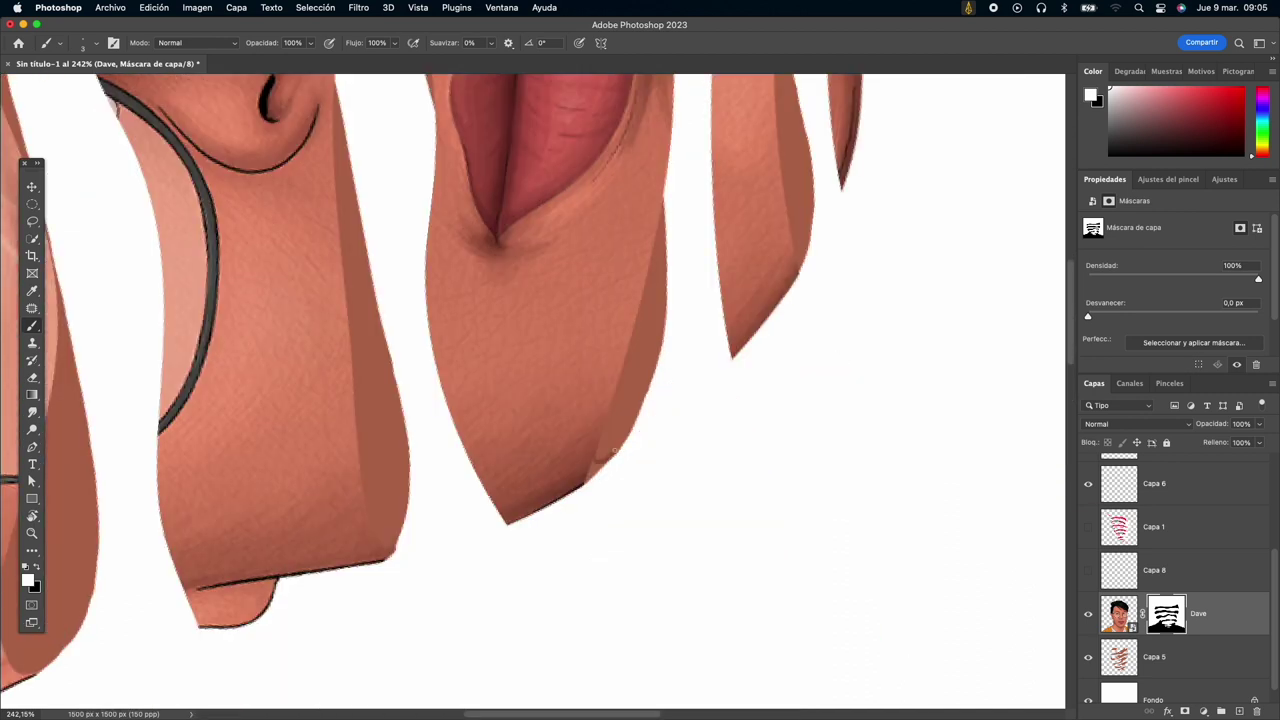
{"action": "scroll", "coordinate": [575, 490], "scroll_direction": "up", "scroll_amount": 5}
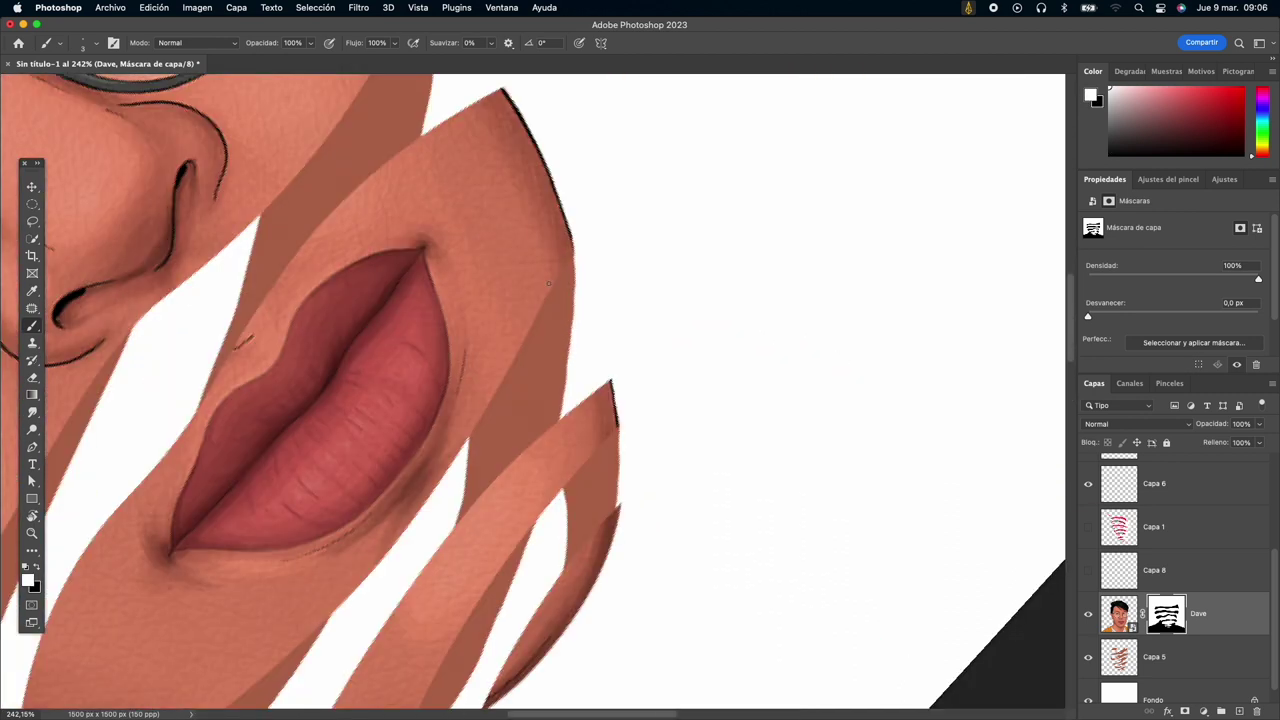
{"action": "scroll", "coordinate": [573, 257], "scroll_direction": "up", "scroll_amount": 5}
{"action": "scroll", "coordinate": [572, 447], "scroll_direction": "up", "scroll_amount": 3}
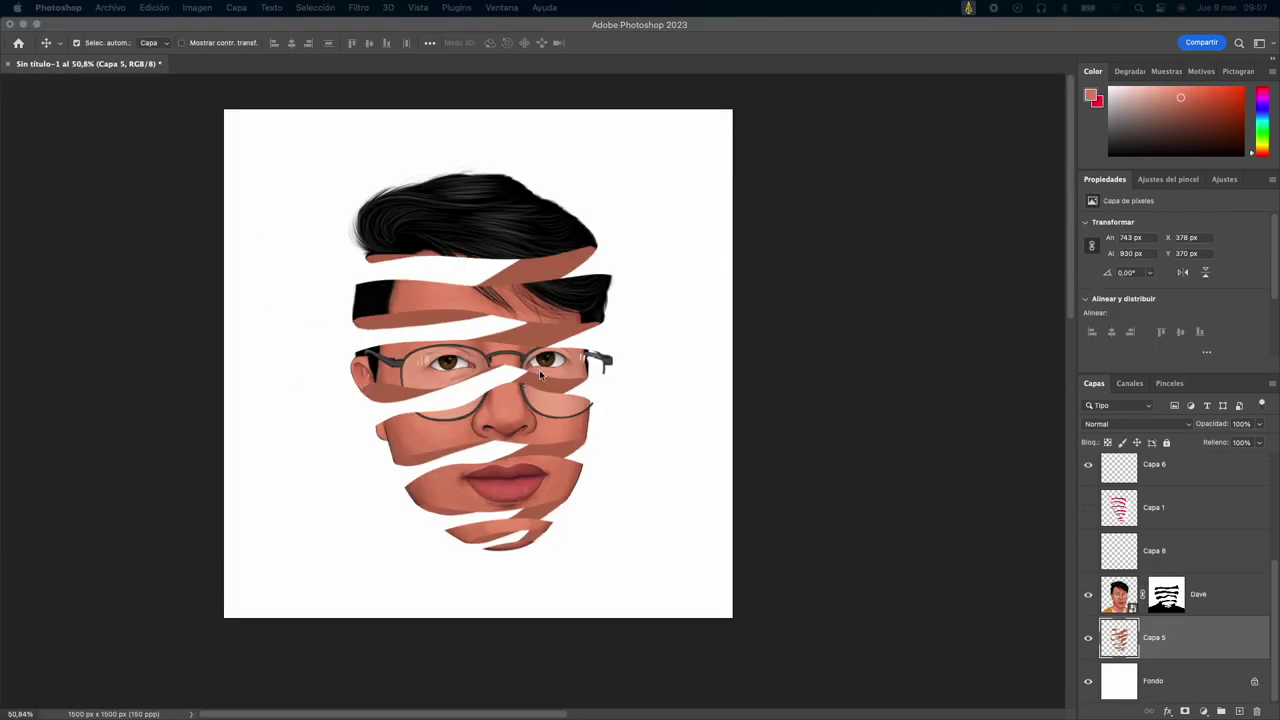
Search for the texture folder and Quick Look TEXTURA SOFT ZOOM 1280X720.png.
{"action": "key", "text": "super+space"}
{"action": "type", "text": "texture"}
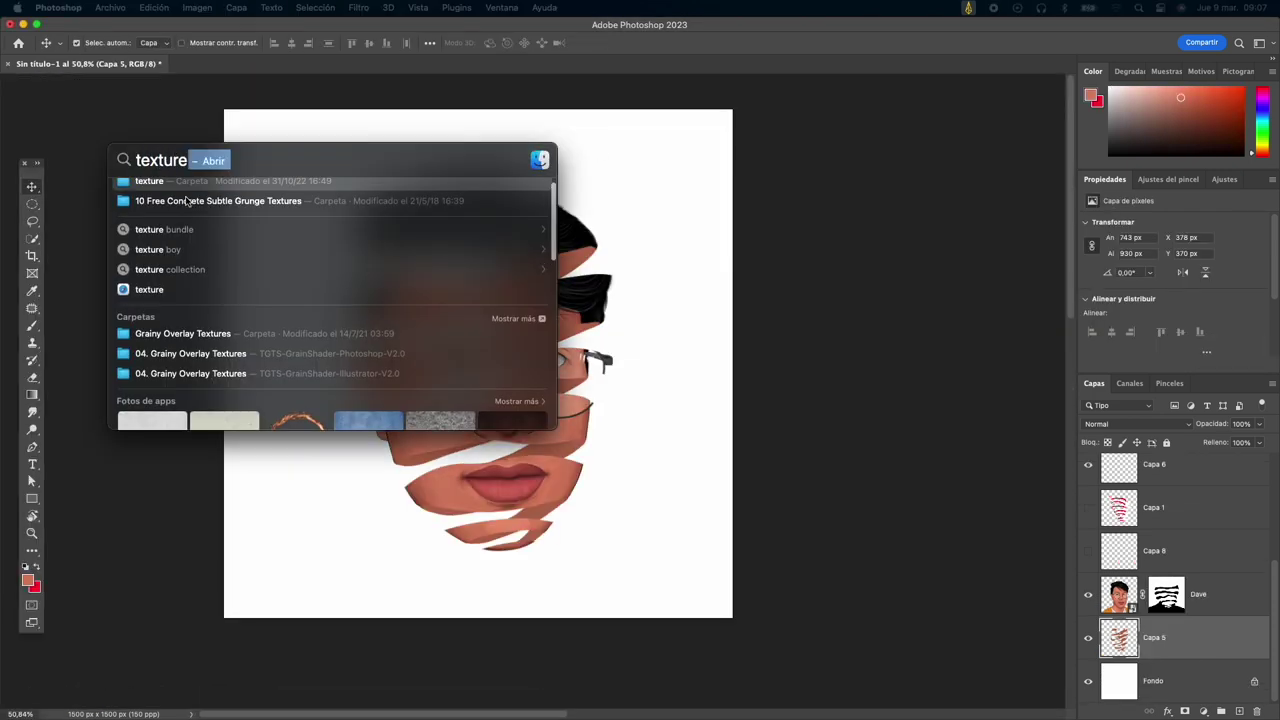
{"action": "key", "text": "Return"}
{"action": "left_click_drag", "start_coordinate": [713, 251], "coordinate": [402, 175]}
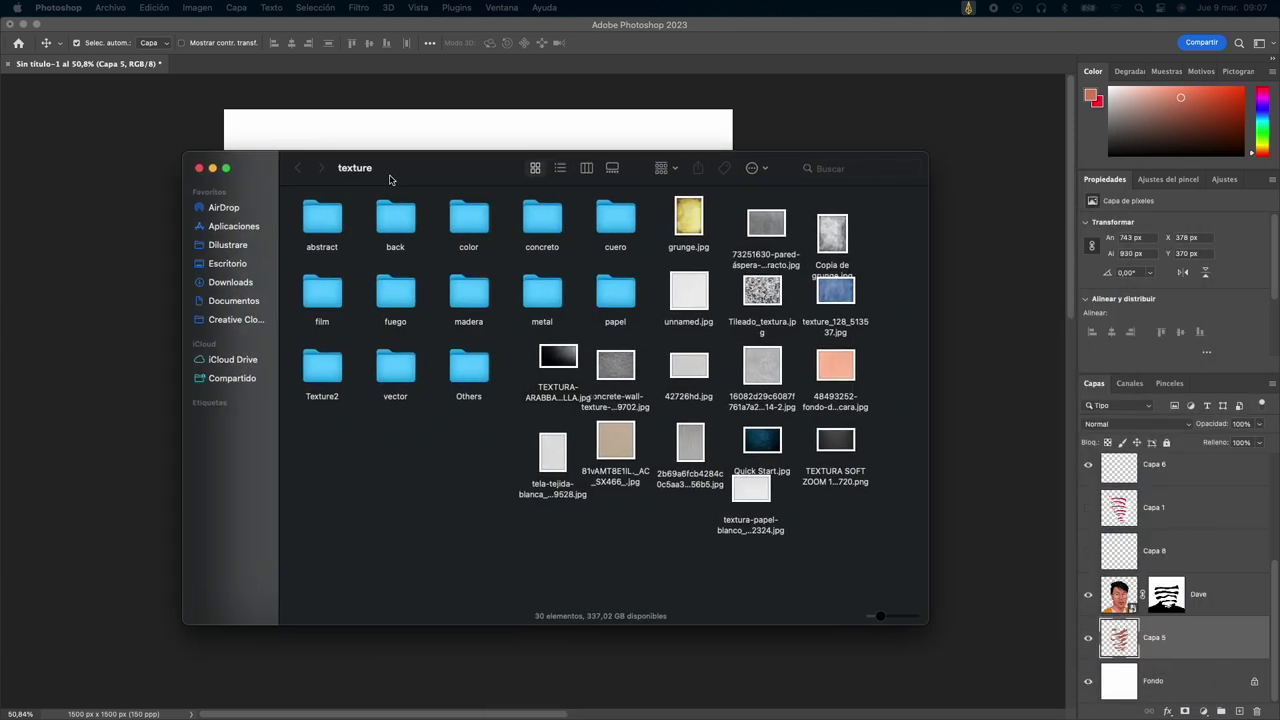
{"action": "left_click", "coordinate": [846, 436]}
{"action": "key", "text": "space"}
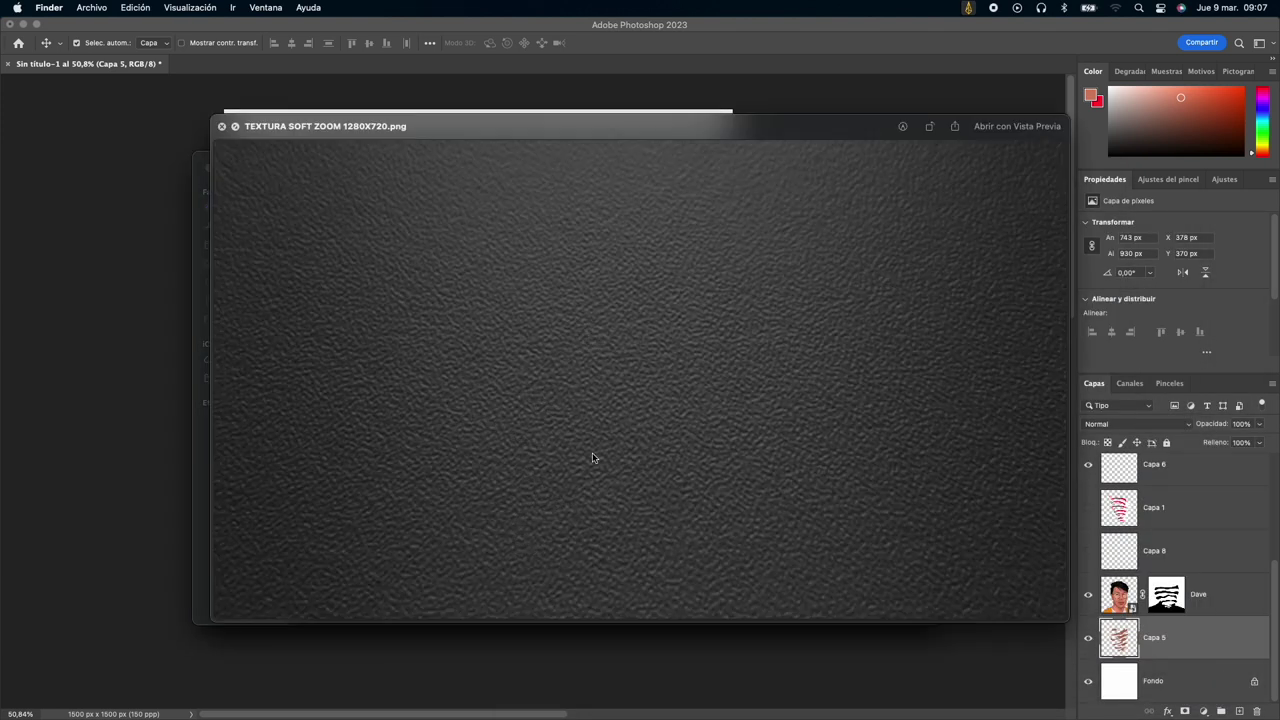
{"action": "key", "text": "space"}
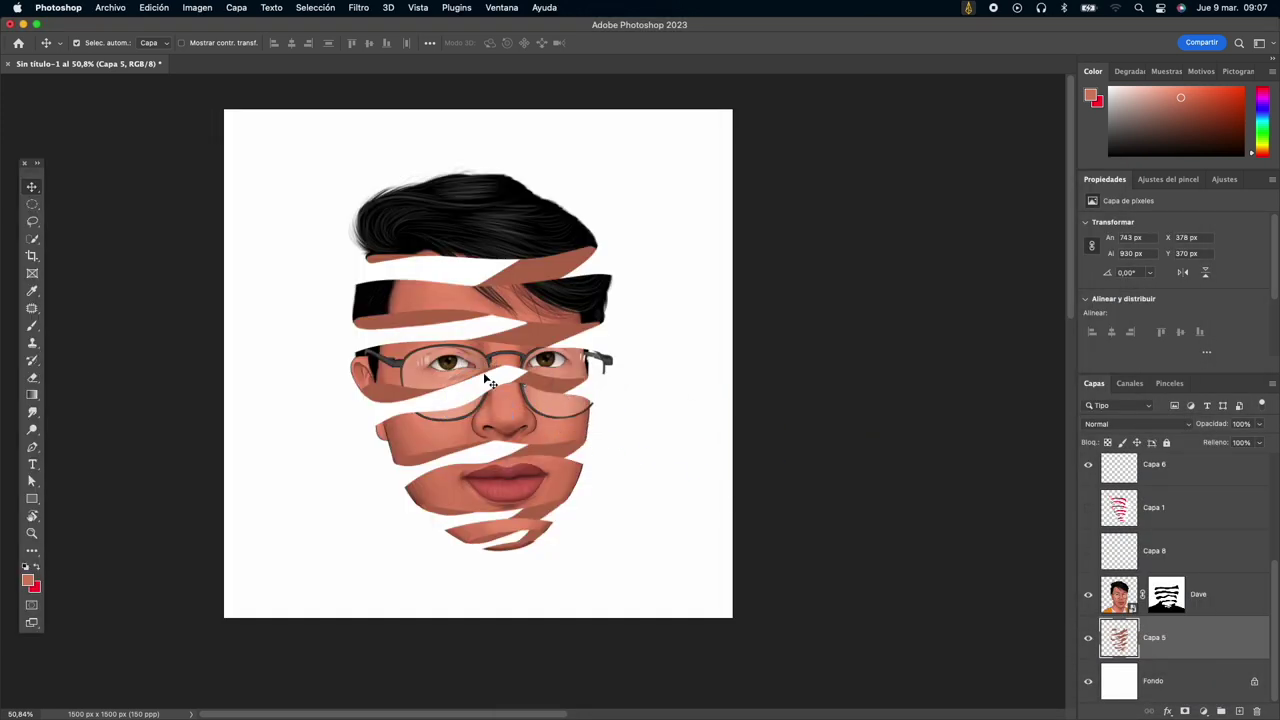
Place the TEXTURA SOFT ZOOM texture over the face, rotated upright and resized to cover it.
{"action": "left_click_drag", "start_coordinate": [855, 450], "coordinate": [560, 400]}
{"action": "mouse_move", "coordinate": [756, 240]}
{"action": "left_mouse_down"}
{"action": "mouse_move", "coordinate": [638, 432]}
{"action": "mouse_move", "coordinate": [542, 525]}
{"action": "left_mouse_up"}
{"action": "mouse_move", "coordinate": [474, 109]}
{"action": "left_mouse_down"}
{"action": "mouse_move", "coordinate": [476, 172]}
{"action": "mouse_move", "coordinate": [480, 150]}
{"action": "left_mouse_up"}
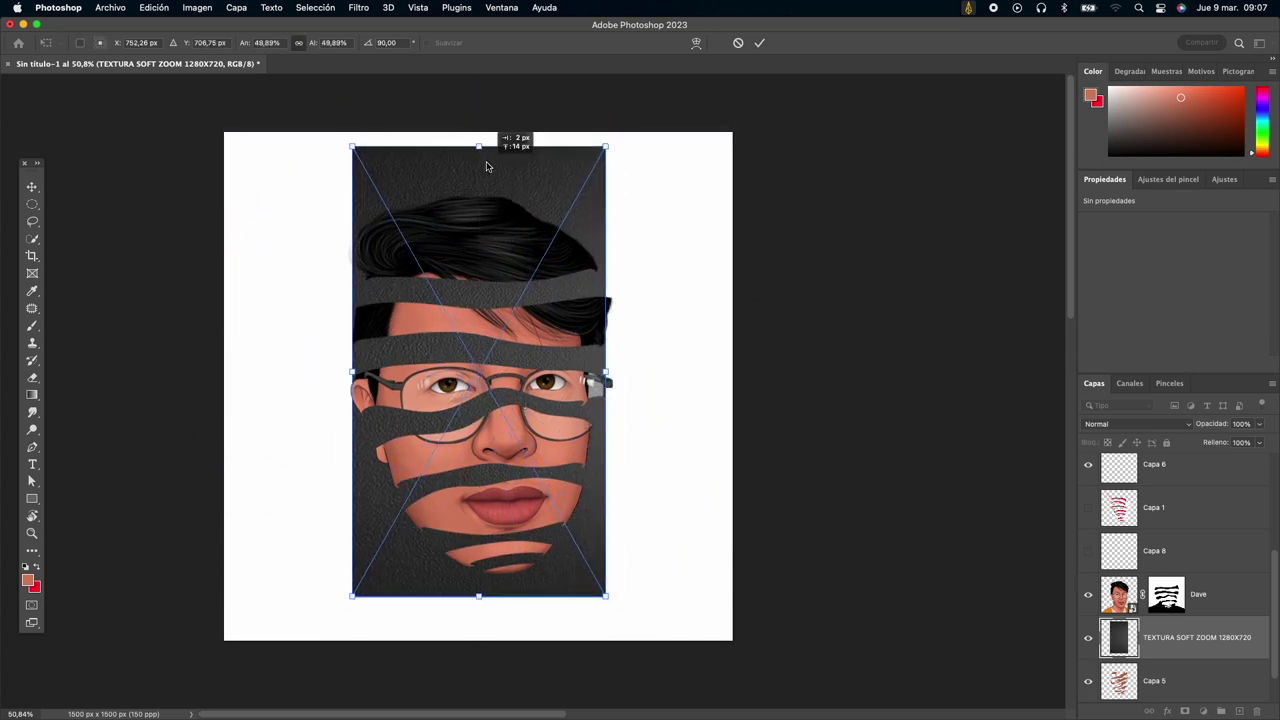
{"action": "key", "text": "Return"}
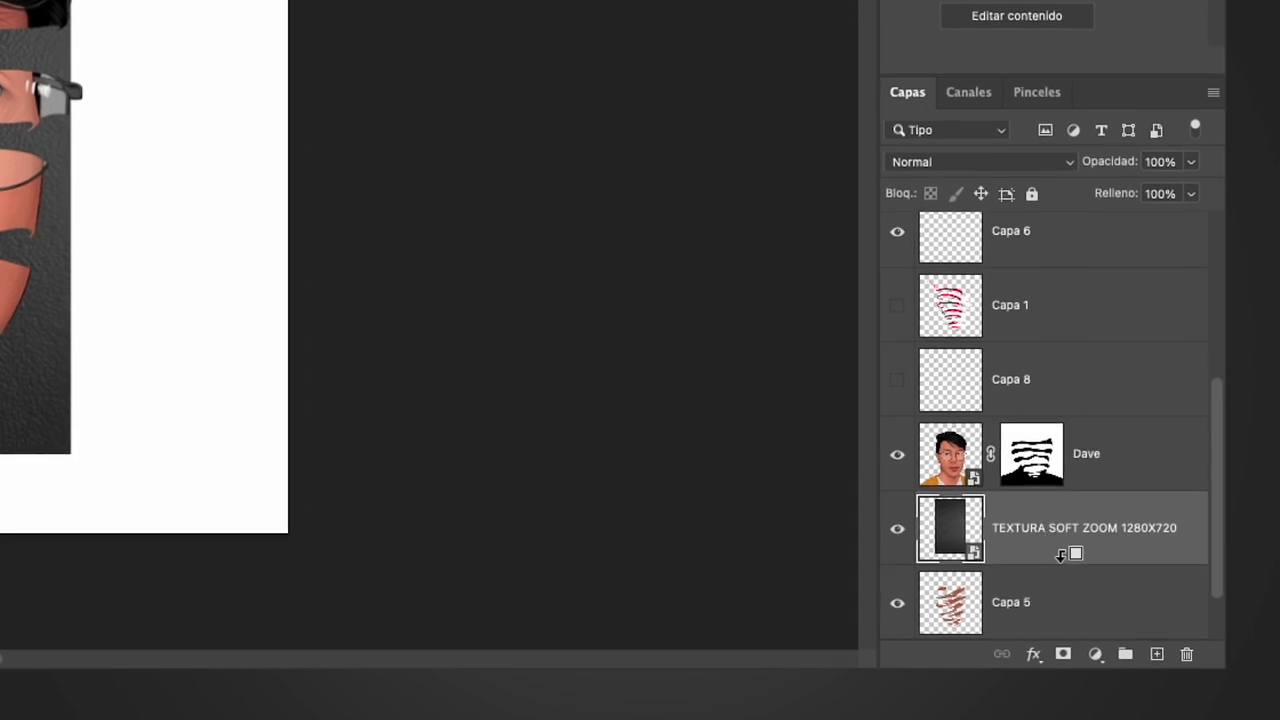
Clip the texture to Capa 5 with Multiplicar blending at 40% opacity.
{"action": "mouse_move", "coordinate": [1060, 556]}
{"action": "left_mouse_down"}
{"action": "mouse_move", "coordinate": [1083, 580]}
{"action": "mouse_move", "coordinate": [1090, 561]}
{"action": "left_mouse_up"}
{"action": "left_click", "coordinate": [1090, 561], "text": "alt"}
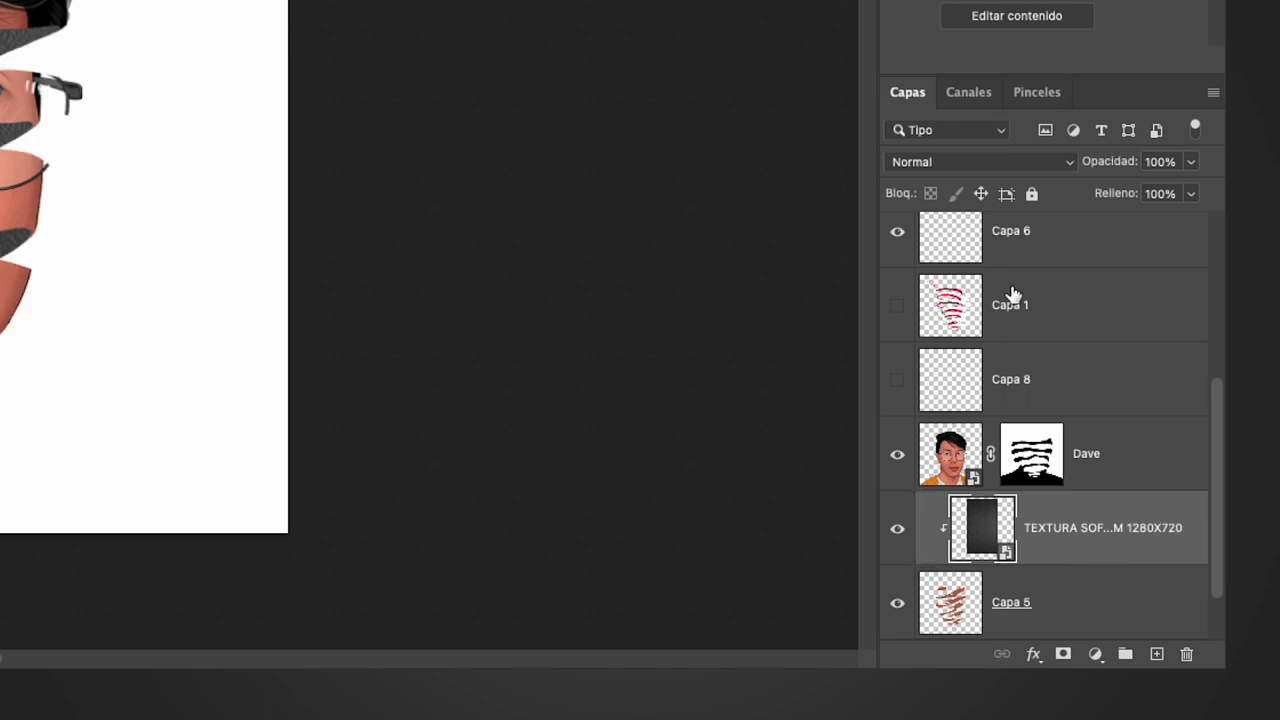
{"action": "left_click", "coordinate": [957, 165]}
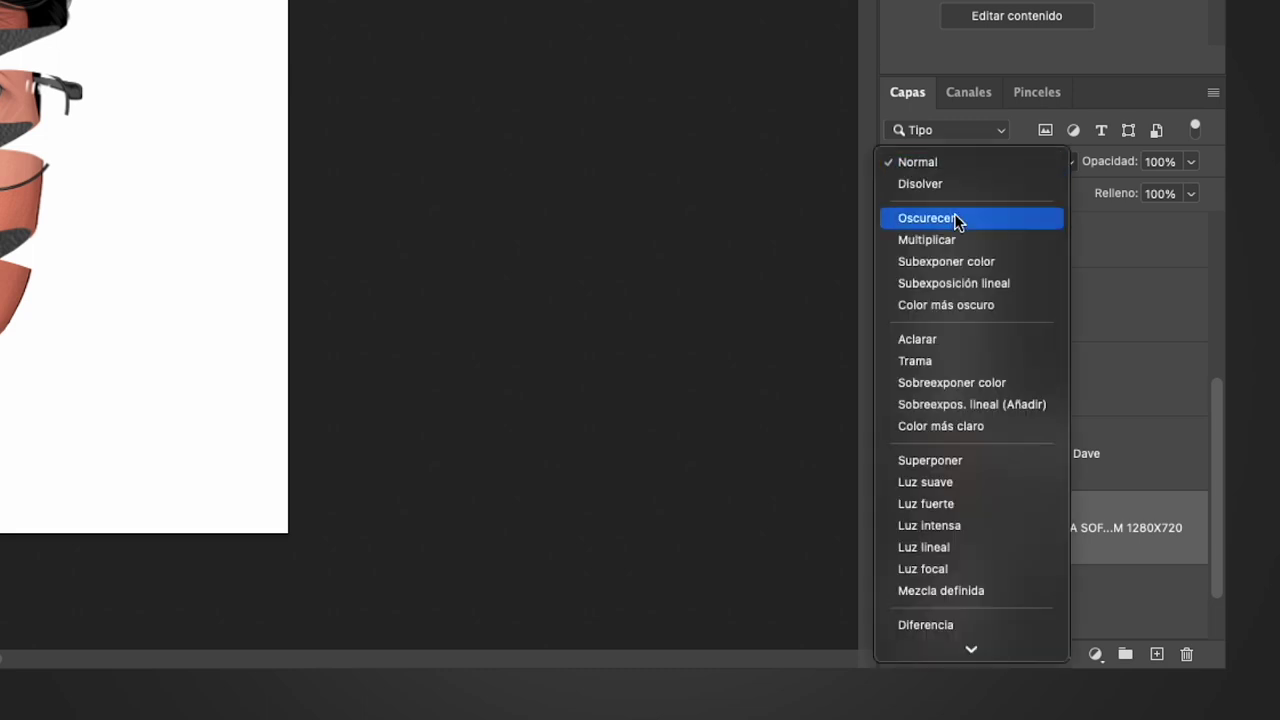
{"action": "left_click", "coordinate": [953, 240]}
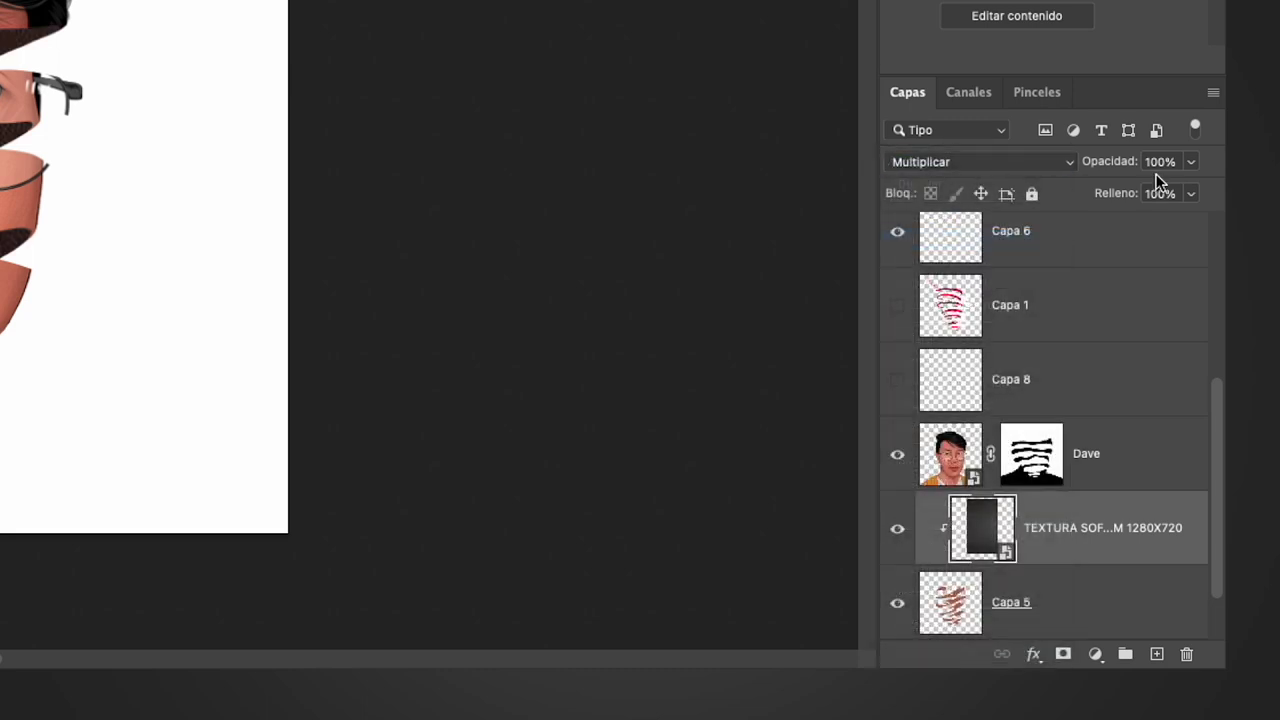
{"action": "left_click", "coordinate": [1191, 161]}
{"action": "left_click_drag", "start_coordinate": [1112, 193], "coordinate": [1125, 192]}
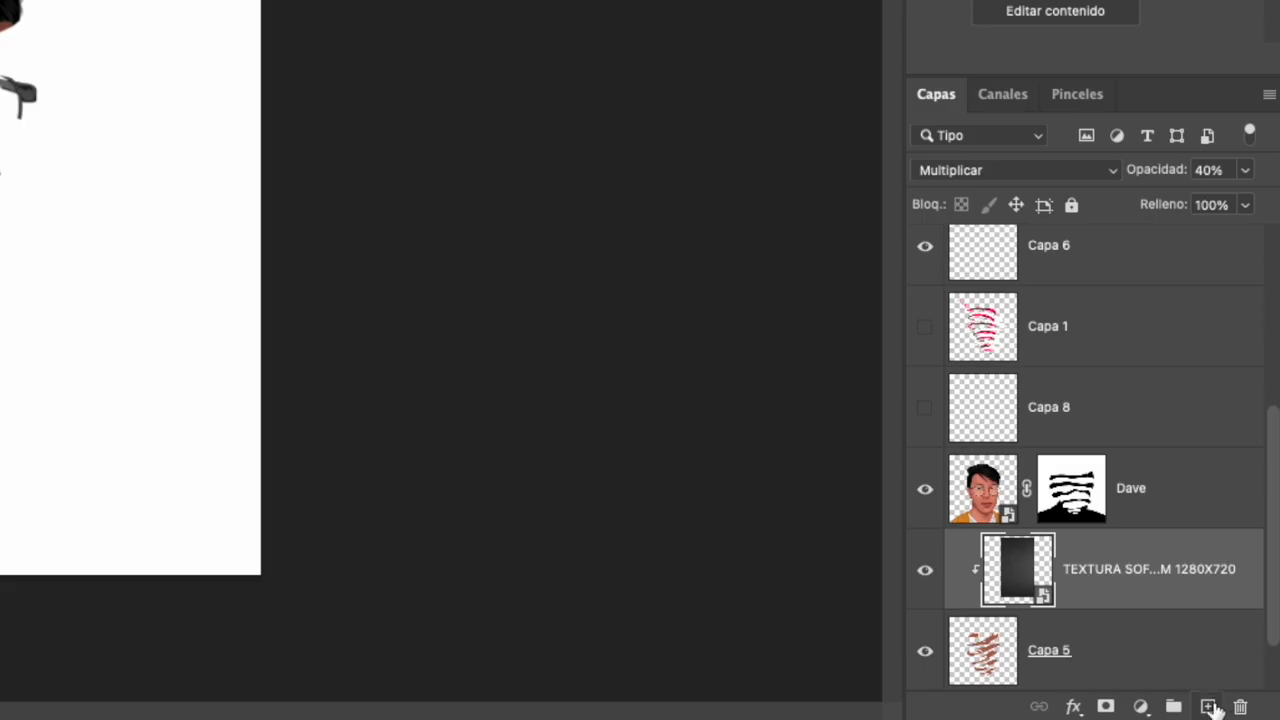
Add clipped layer Capa 9 set to Multiplicar, with a sampled brown and a soft round 125 px brush.
{"action": "left_click", "coordinate": [1210, 708]}
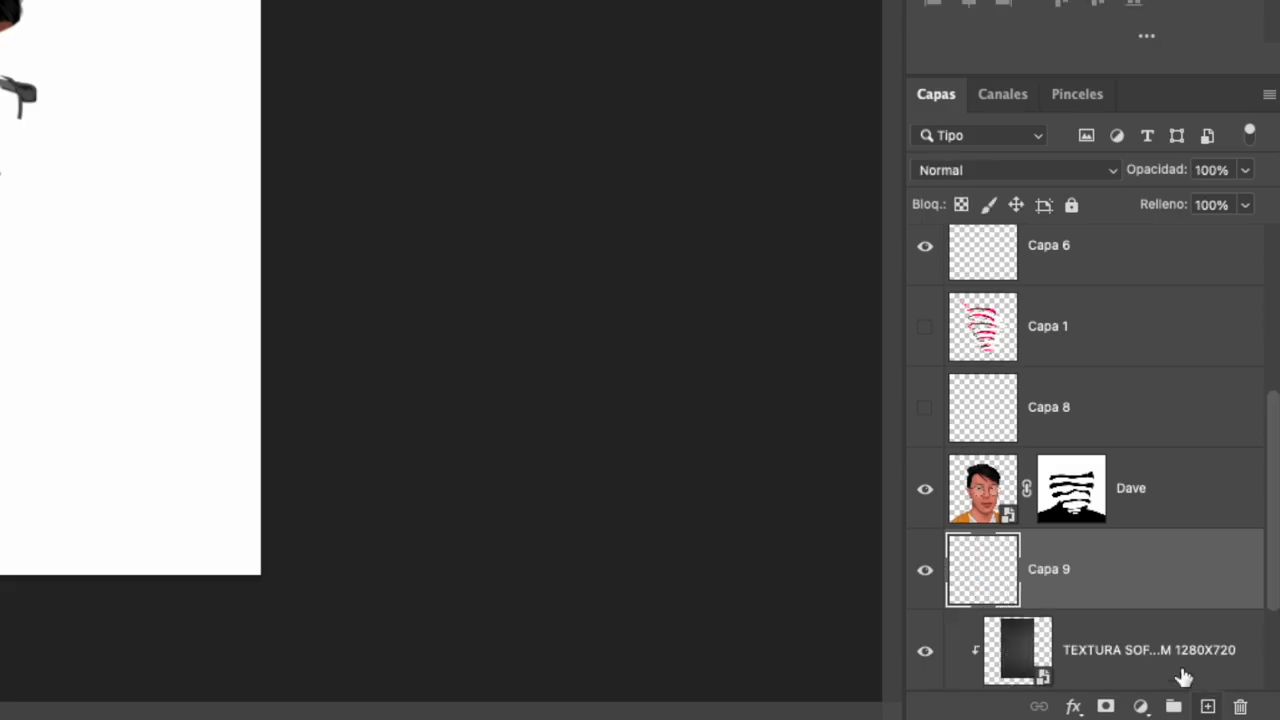
{"action": "left_click", "coordinate": [1156, 609], "text": "alt"}
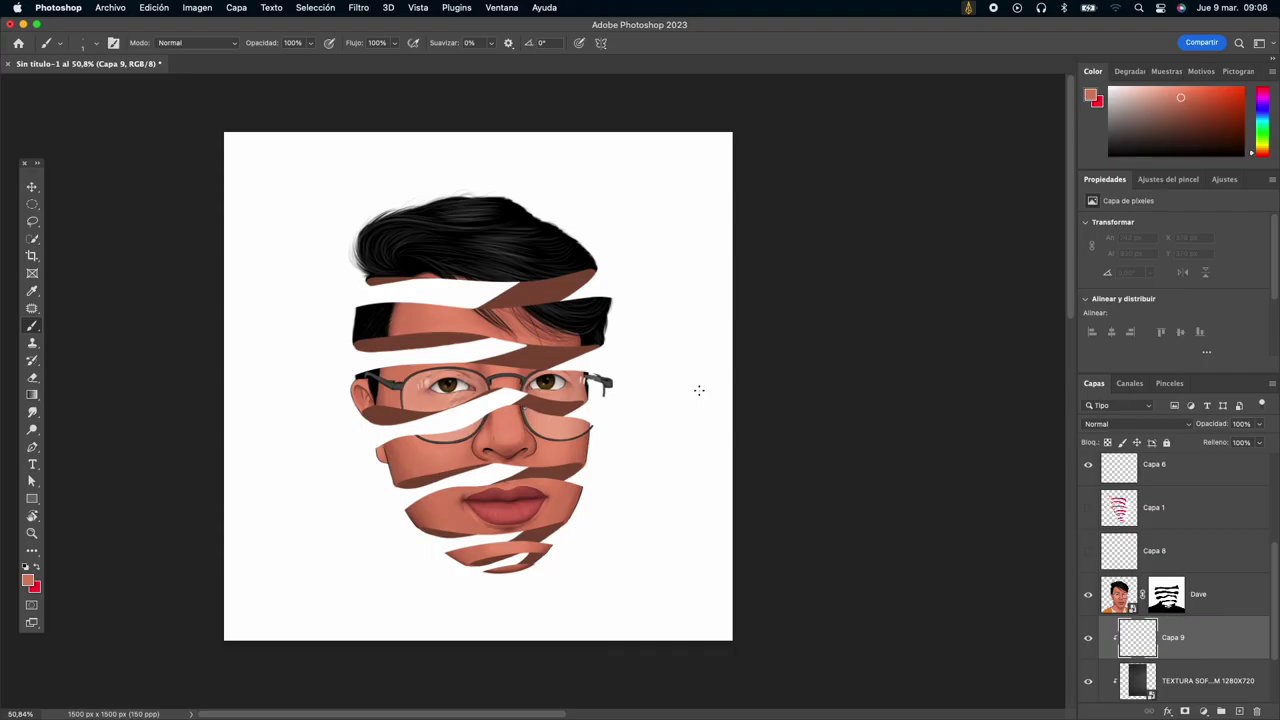
{"action": "left_click_drag", "start_coordinate": [694, 386], "coordinate": [700, 386]}
{"action": "left_click", "coordinate": [542, 302], "text": "alt"}
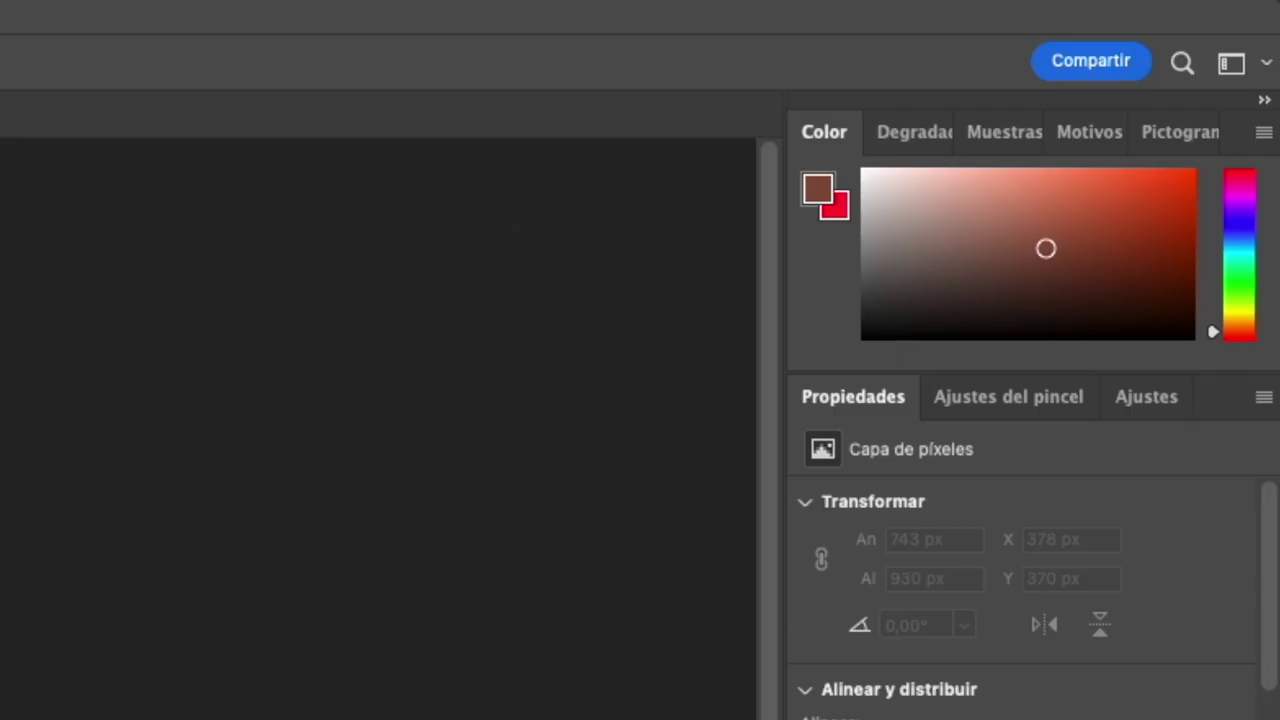
{"action": "left_click", "coordinate": [1049, 254]}
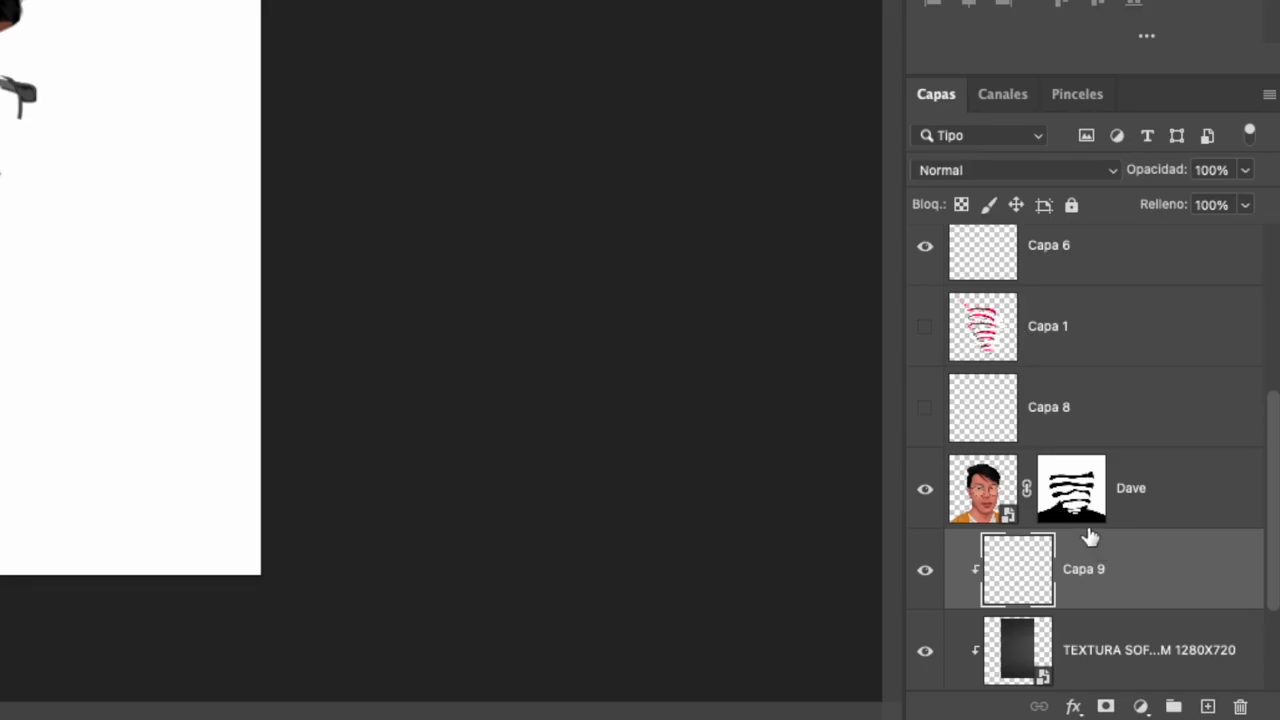
{"action": "left_click", "coordinate": [1010, 172]}
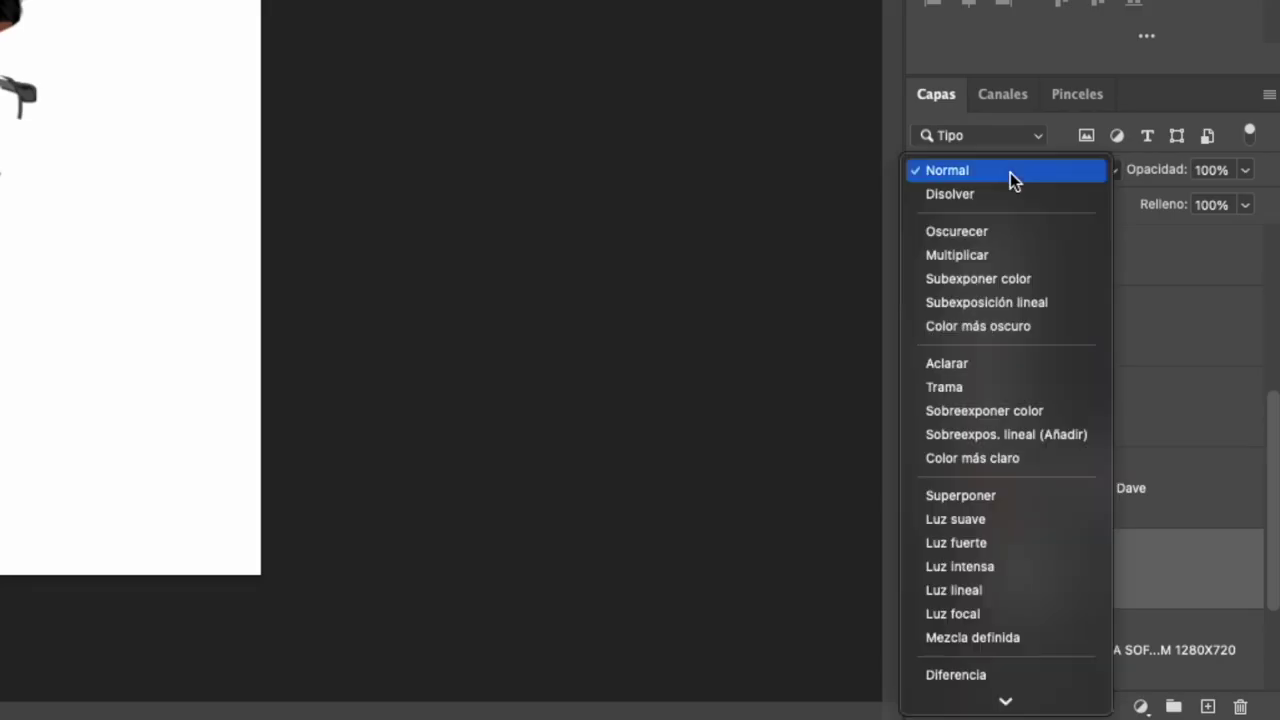
{"action": "left_click", "coordinate": [990, 257]}
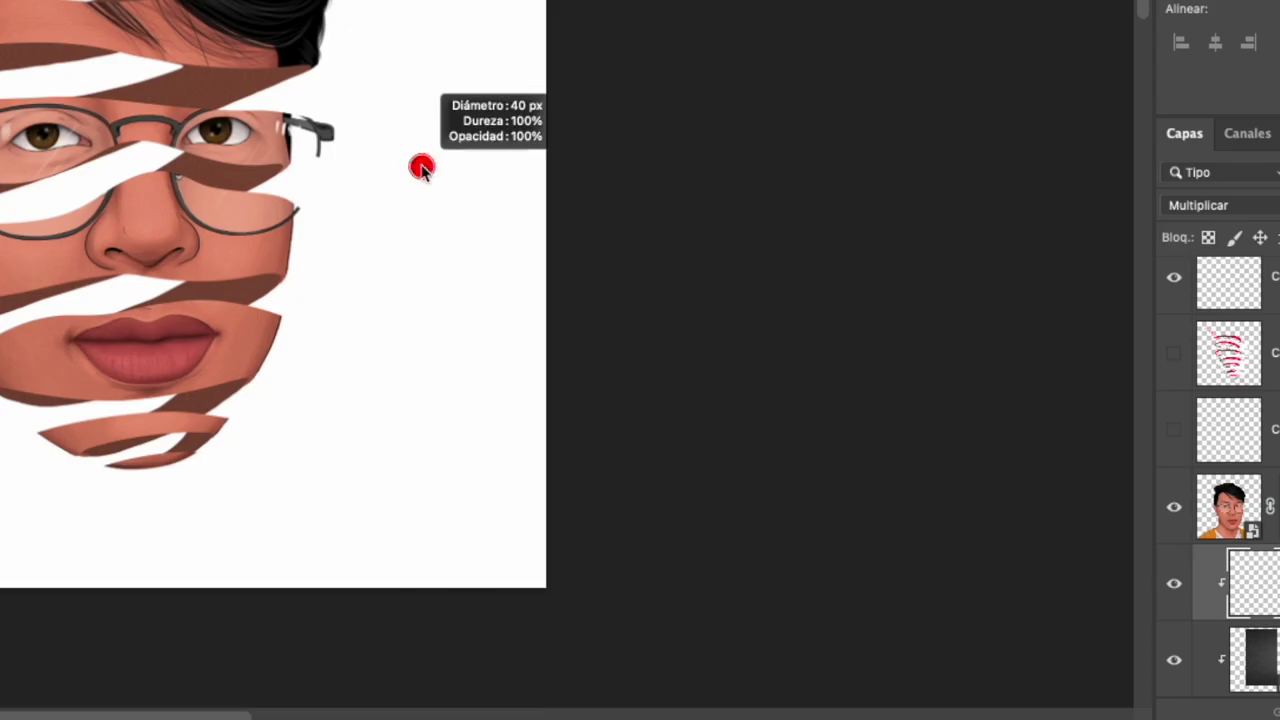
{"action": "left_click_drag", "start_coordinate": [420, 166], "coordinate": [447, 175]}
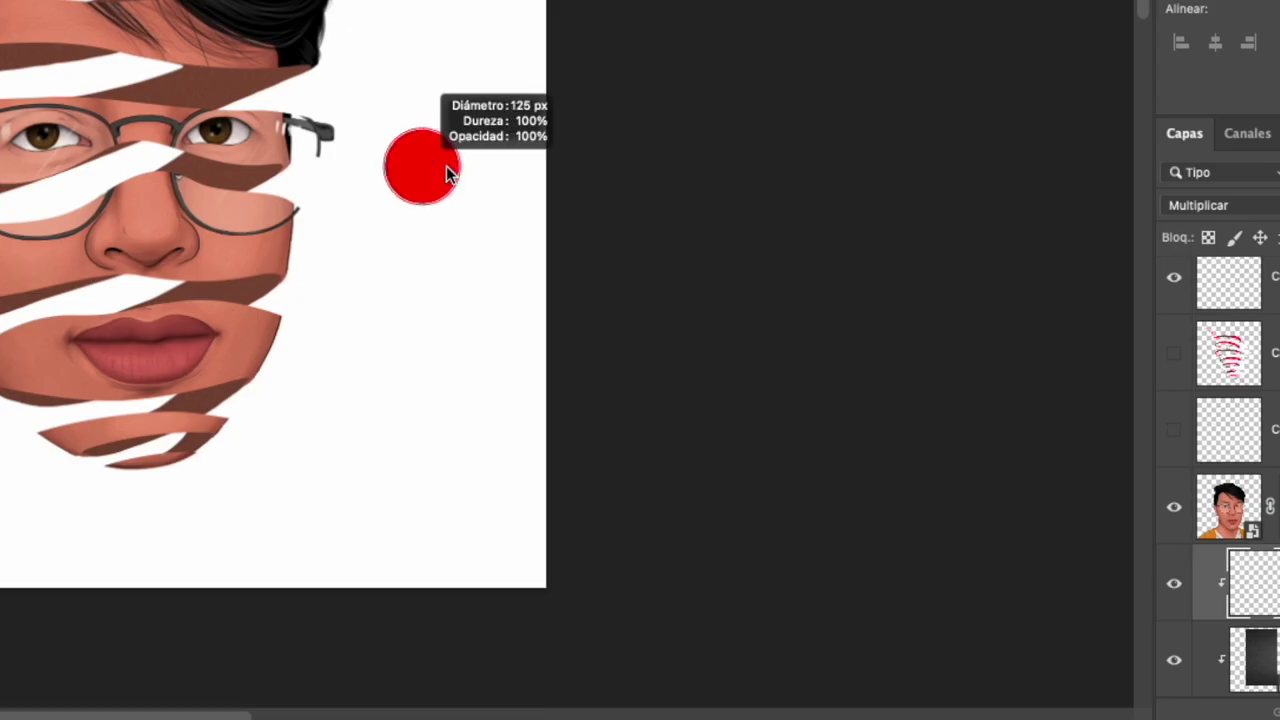
{"action": "right_click", "coordinate": [447, 175]}
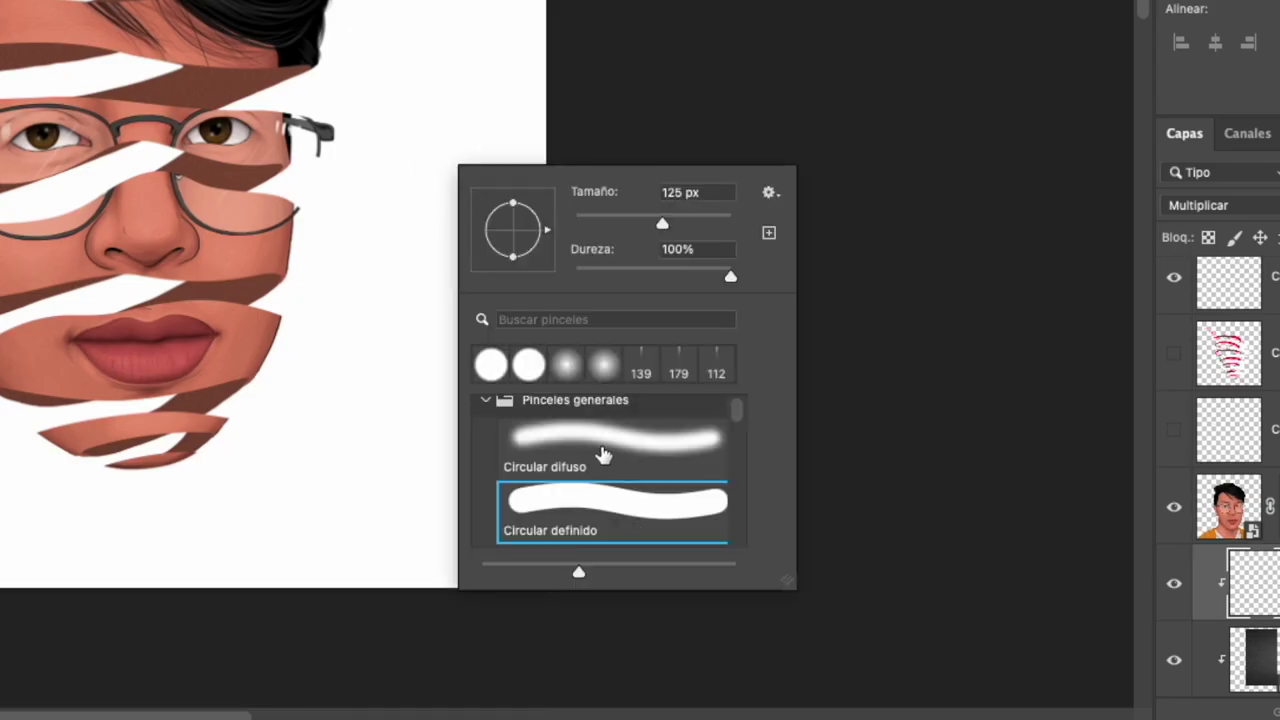
{"action": "left_click", "coordinate": [603, 455]}
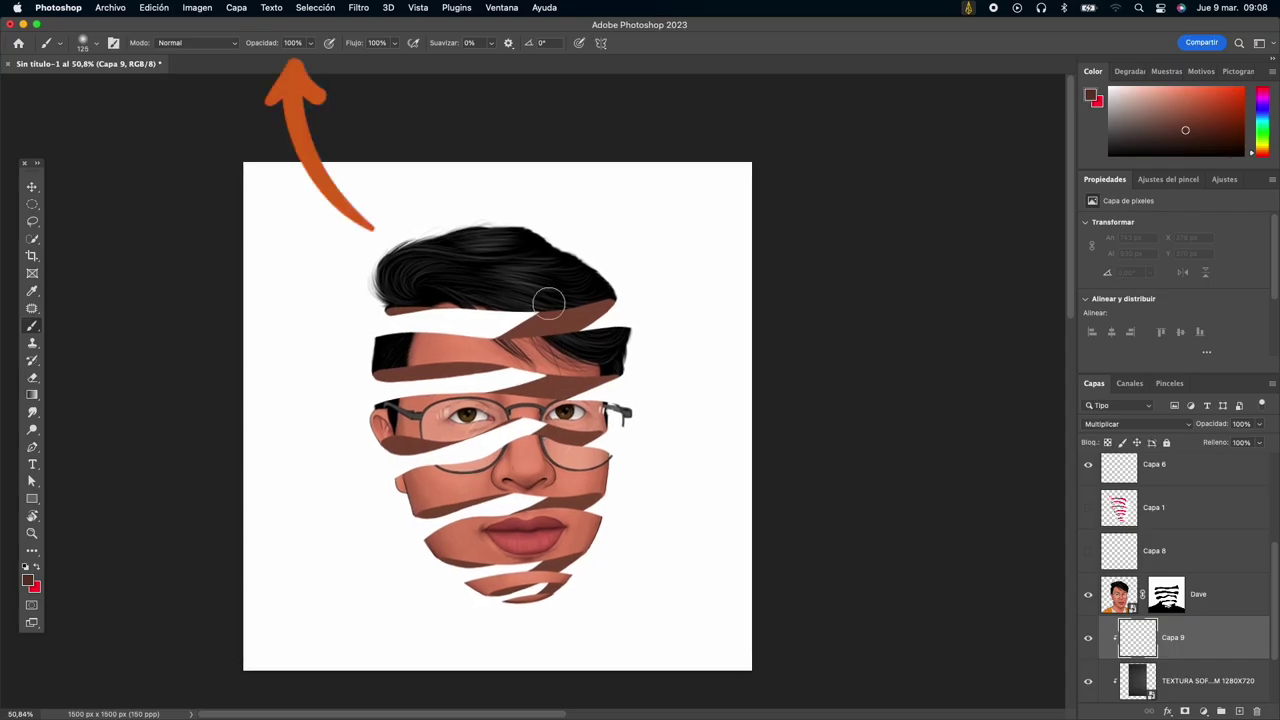
Rotate the view to follow the strips and paint brown shading along their edges.
{"action": "scroll", "coordinate": [548, 302], "scroll_direction": "up", "scroll_amount": 5}
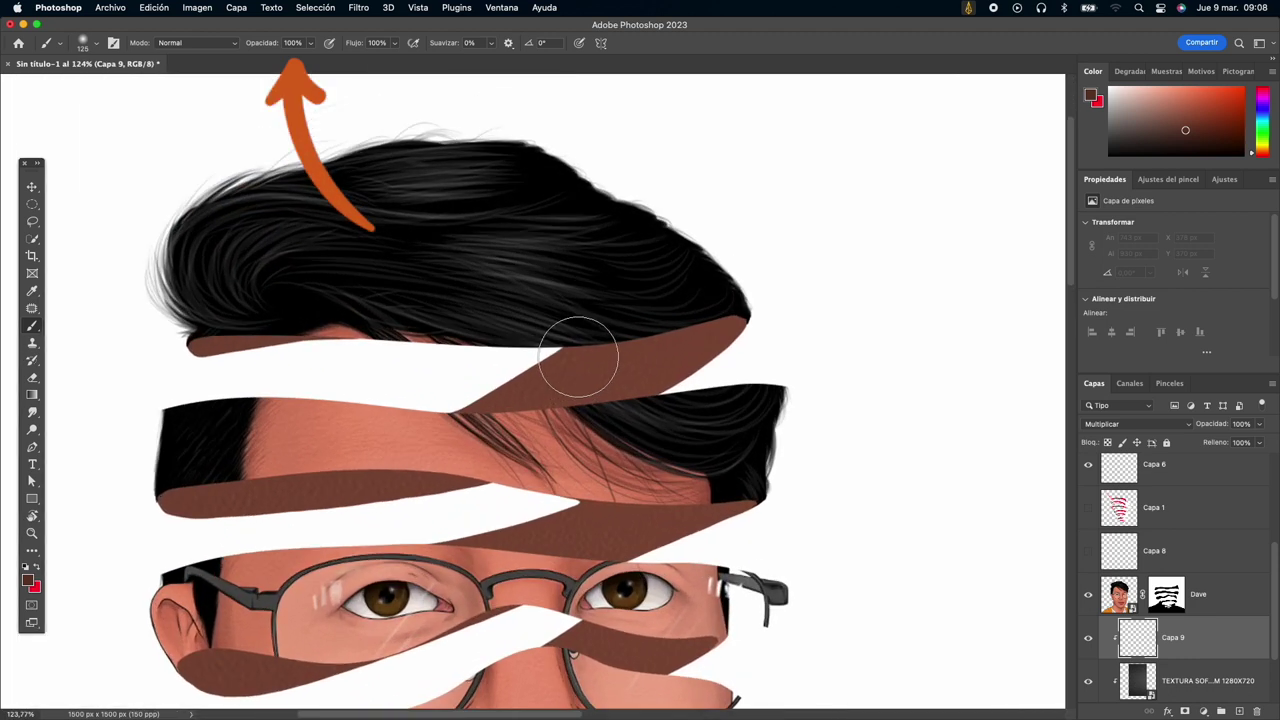
{"action": "mouse_move", "coordinate": [528, 371]}
{"action": "left_mouse_down"}
{"action": "mouse_move", "coordinate": [651, 257]}
{"action": "mouse_move", "coordinate": [620, 183]}
{"action": "mouse_move", "coordinate": [633, 189]}
{"action": "left_mouse_up"}
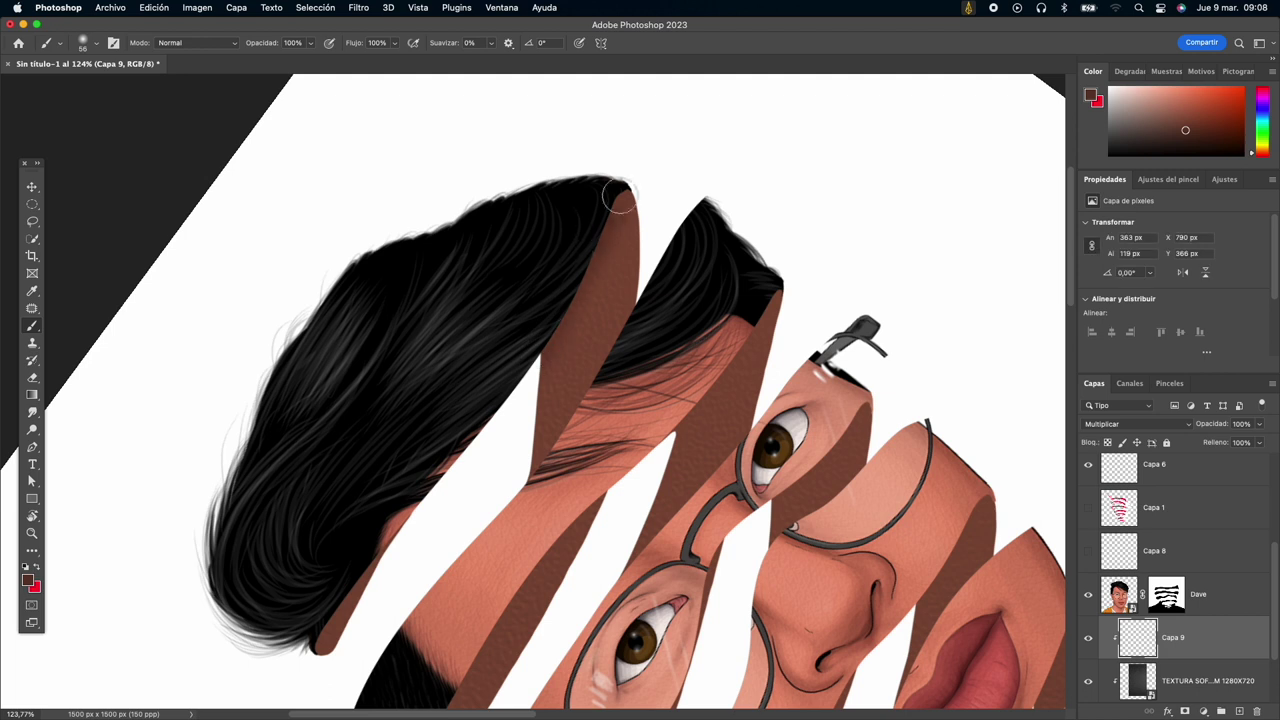
{"action": "mouse_move", "coordinate": [549, 335]}
{"action": "left_mouse_down"}
{"action": "mouse_move", "coordinate": [640, 141]}
{"action": "mouse_move", "coordinate": [560, 400]}
{"action": "left_mouse_up"}
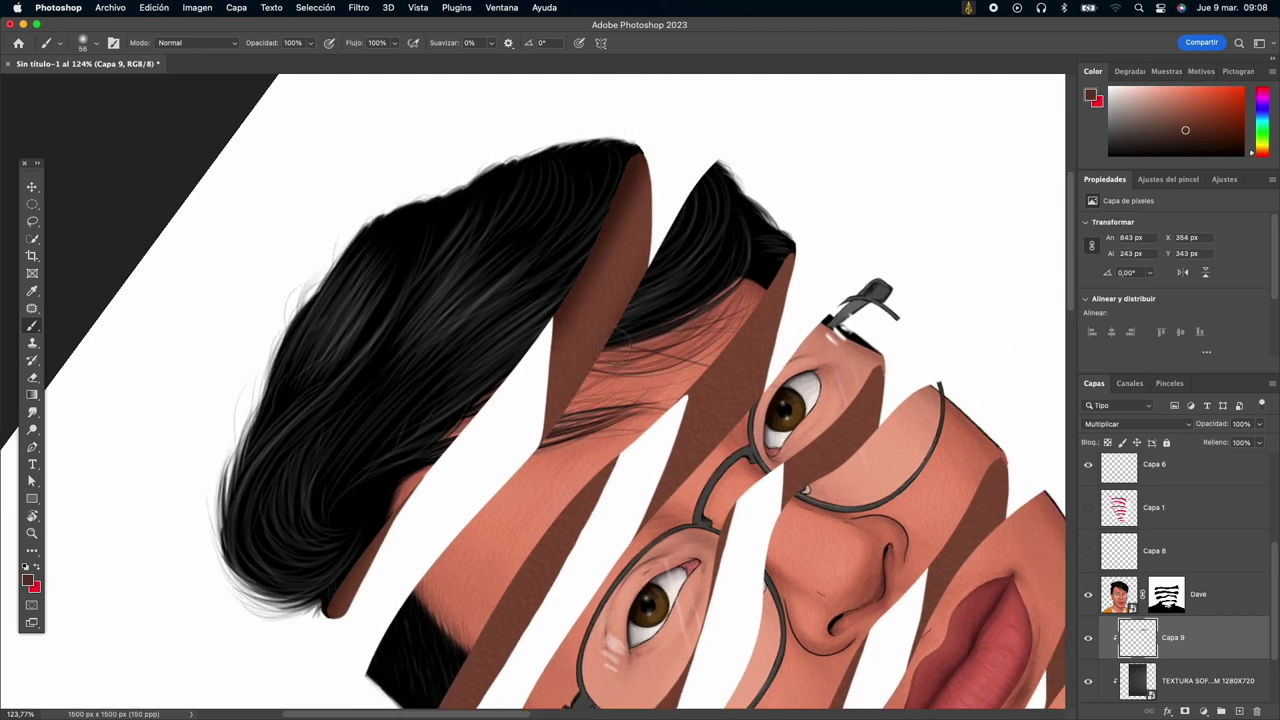
{"action": "scroll", "coordinate": [543, 366], "scroll_direction": "down", "scroll_amount": 3}
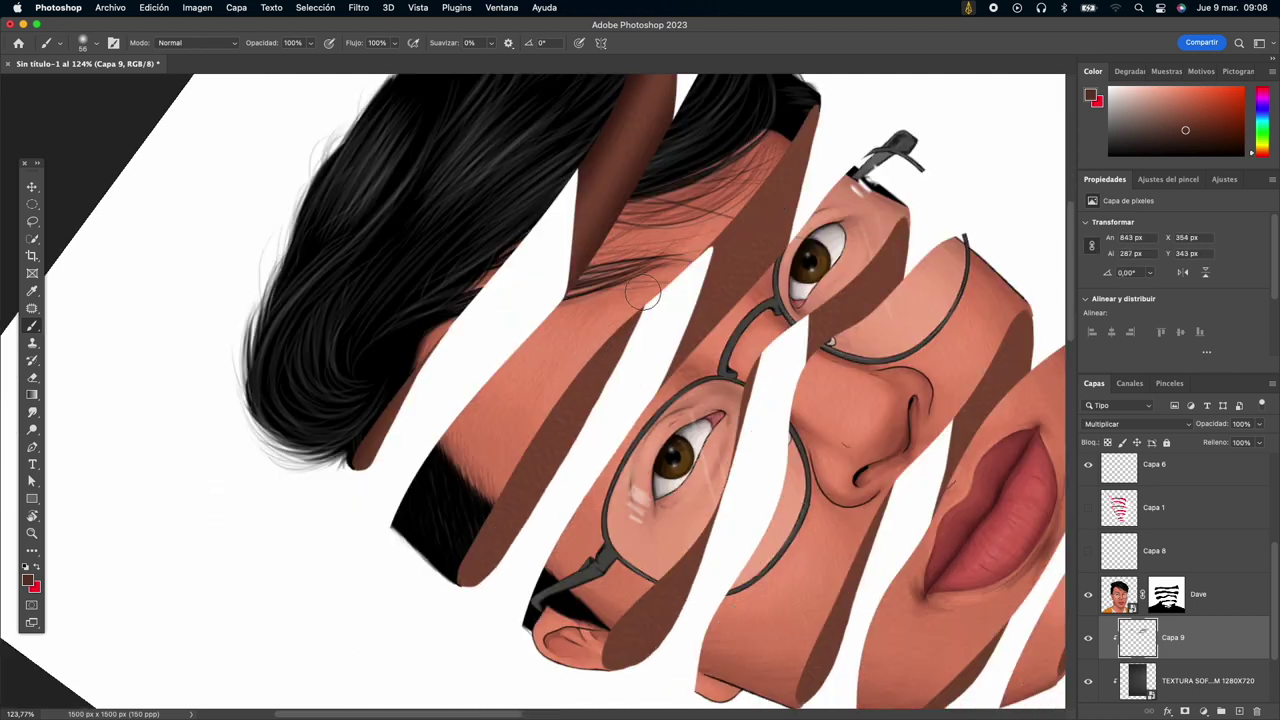
{"action": "left_click_drag", "start_coordinate": [455, 565], "coordinate": [529, 442]}
{"action": "scroll", "coordinate": [477, 514], "scroll_direction": "up", "scroll_amount": 5}
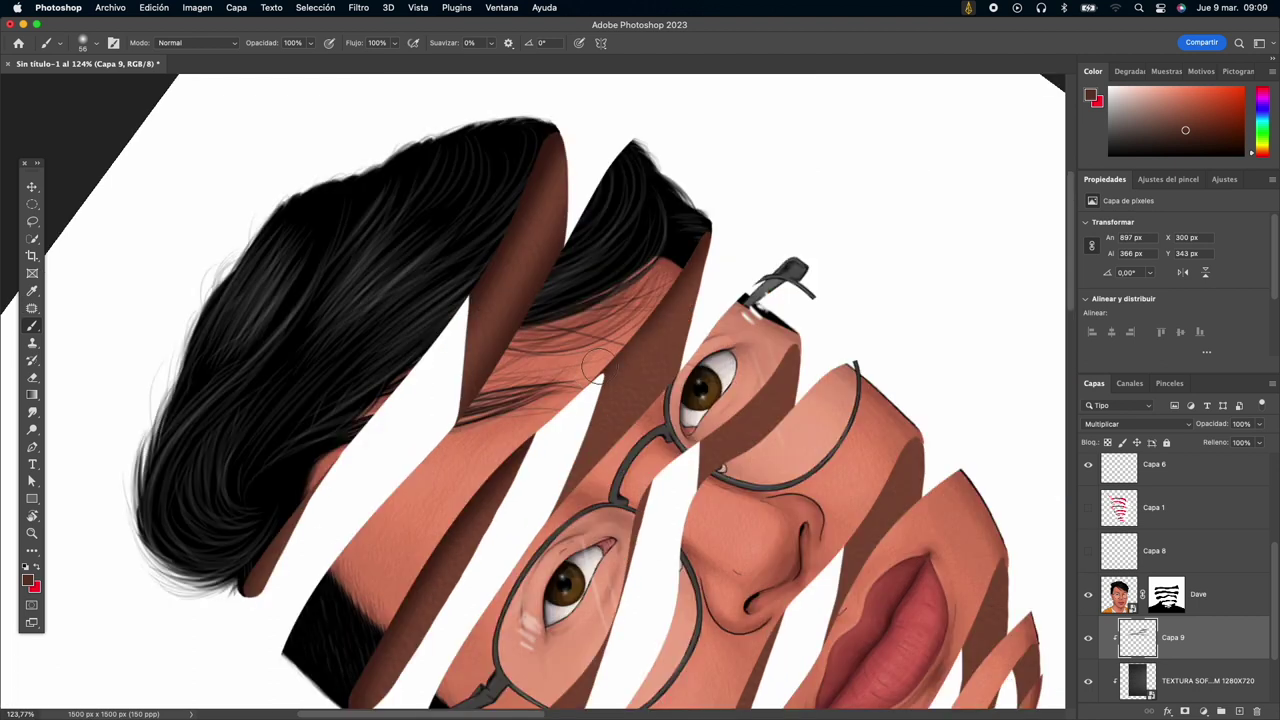
{"action": "left_click_drag", "start_coordinate": [660, 330], "coordinate": [724, 193]}
{"action": "scroll", "coordinate": [718, 310], "scroll_direction": "down", "scroll_amount": 1}
{"action": "left_click_drag", "start_coordinate": [719, 309], "coordinate": [610, 445]}
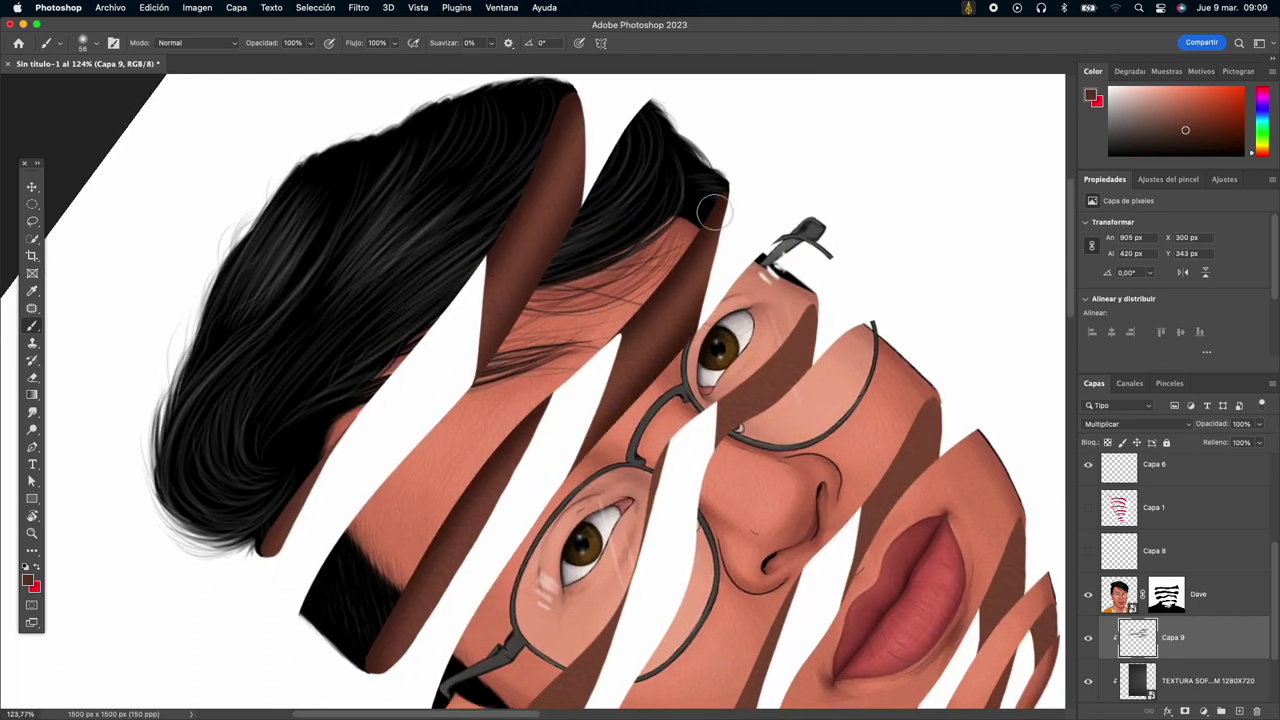
{"action": "scroll", "coordinate": [715, 213], "scroll_direction": "down", "scroll_amount": 3}
{"action": "mouse_move", "coordinate": [635, 260]}
{"action": "left_mouse_down"}
{"action": "mouse_move", "coordinate": [523, 531]}
{"action": "mouse_move", "coordinate": [585, 440]}
{"action": "left_mouse_up"}
Add more shadow strokes on the strips around the eyes and down the face.
{"action": "scroll", "coordinate": [560, 450], "scroll_direction": "up", "scroll_amount": 3}
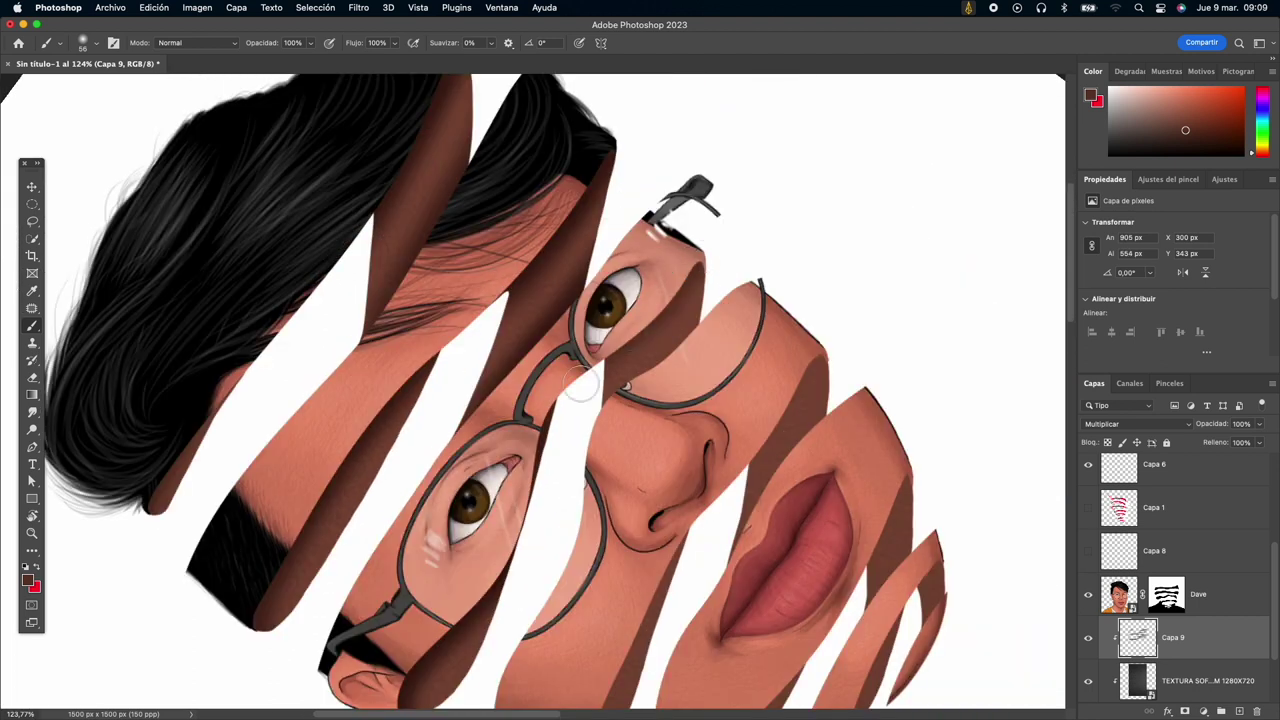
{"action": "left_click_drag", "start_coordinate": [650, 340], "coordinate": [723, 292]}
{"action": "scroll", "coordinate": [690, 340], "scroll_direction": "down", "scroll_amount": 3}
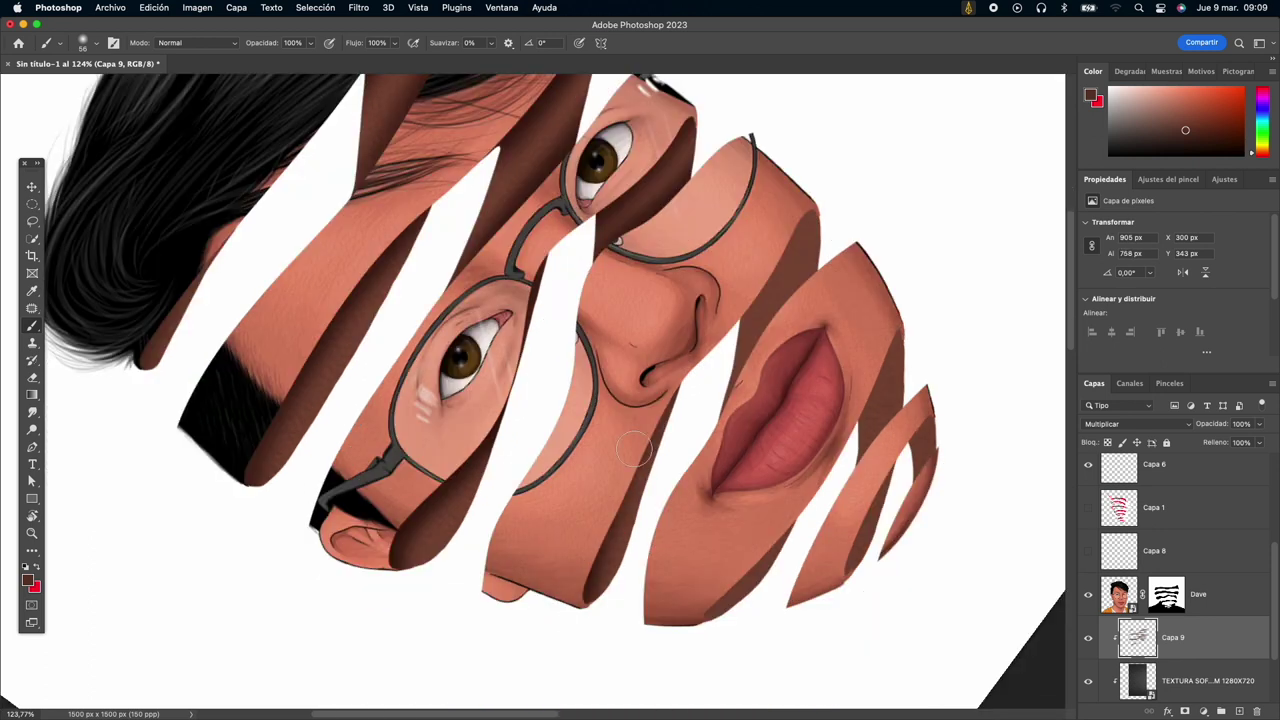
{"action": "left_click_drag", "start_coordinate": [686, 355], "coordinate": [589, 536]}
{"action": "scroll", "coordinate": [686, 340], "scroll_direction": "up", "scroll_amount": 2}
{"action": "left_click_drag", "start_coordinate": [686, 340], "coordinate": [744, 292]}
{"action": "scroll", "coordinate": [670, 370], "scroll_direction": "right", "scroll_amount": 2}
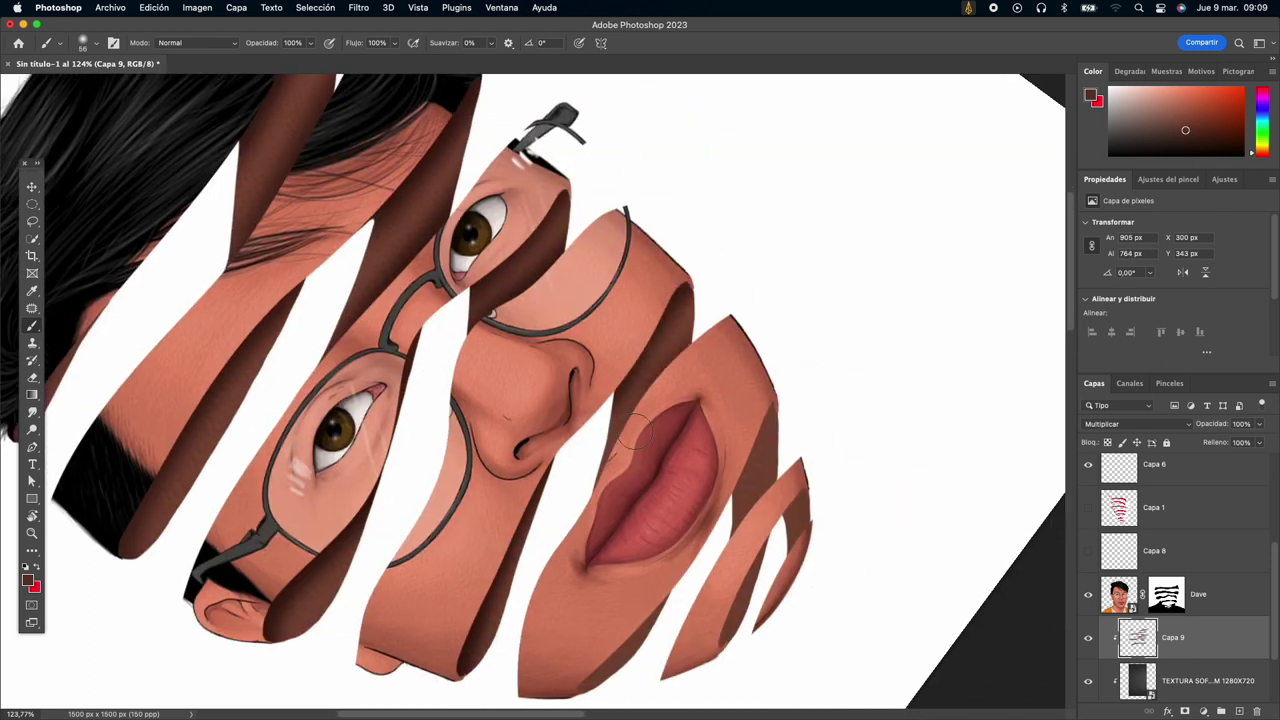
{"action": "left_click_drag", "start_coordinate": [700, 340], "coordinate": [560, 550]}
{"action": "scroll", "coordinate": [600, 480], "scroll_direction": "down", "scroll_amount": 3}
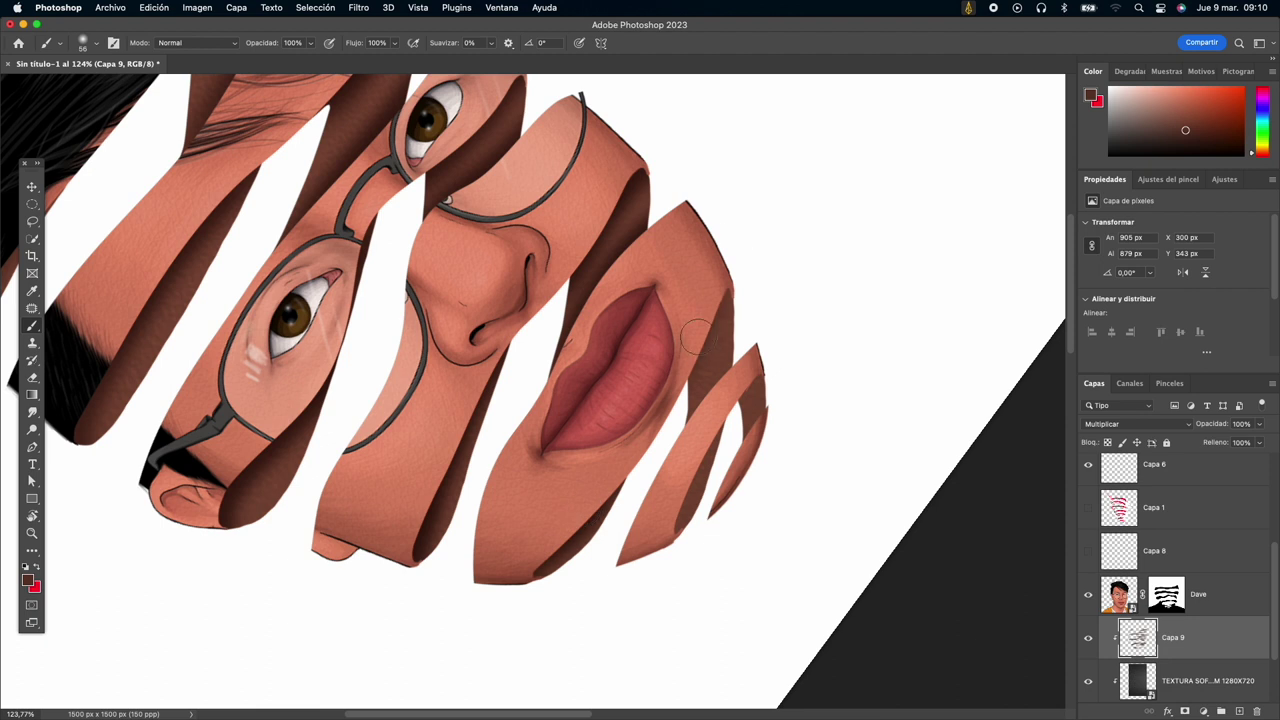
{"action": "scroll", "coordinate": [731, 353], "scroll_direction": "down", "scroll_amount": 3}
{"action": "left_click_drag", "start_coordinate": [728, 354], "coordinate": [684, 447]}
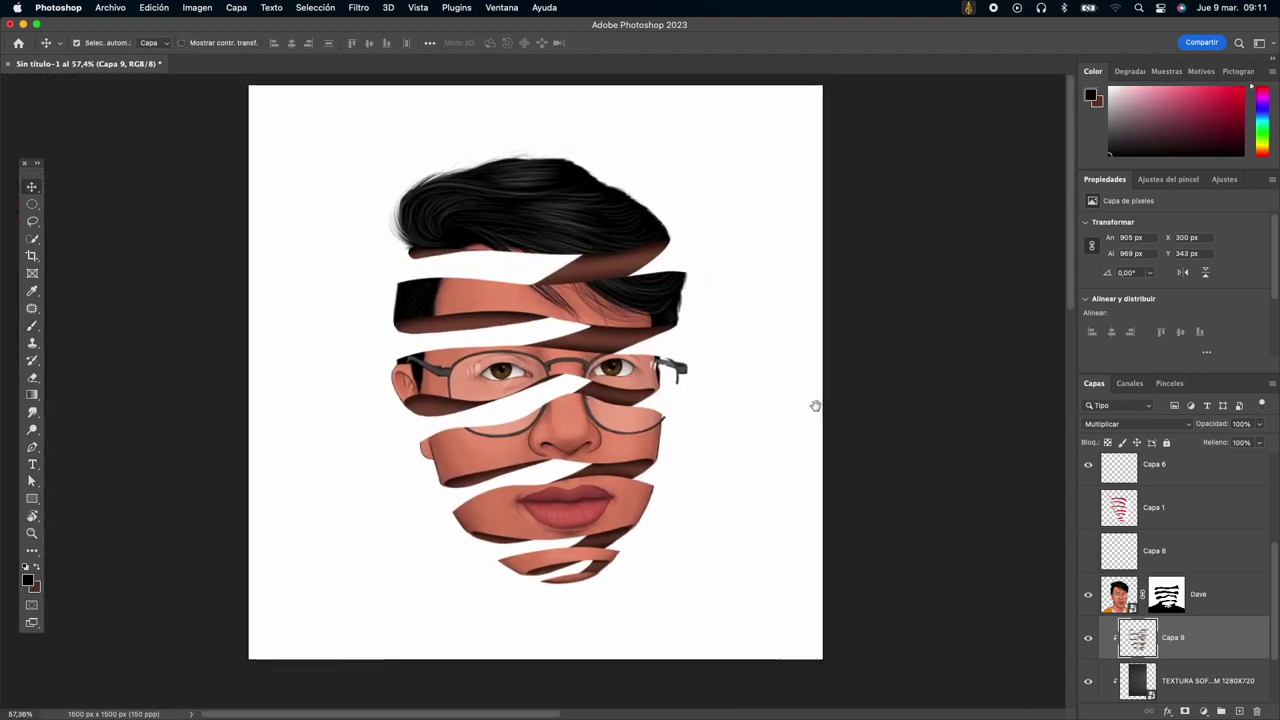
Select the white Fondo layer and bring up the new fill or adjustment layer list.
{"action": "scroll", "coordinate": [826, 400], "scroll_direction": "down", "scroll_amount": 1}
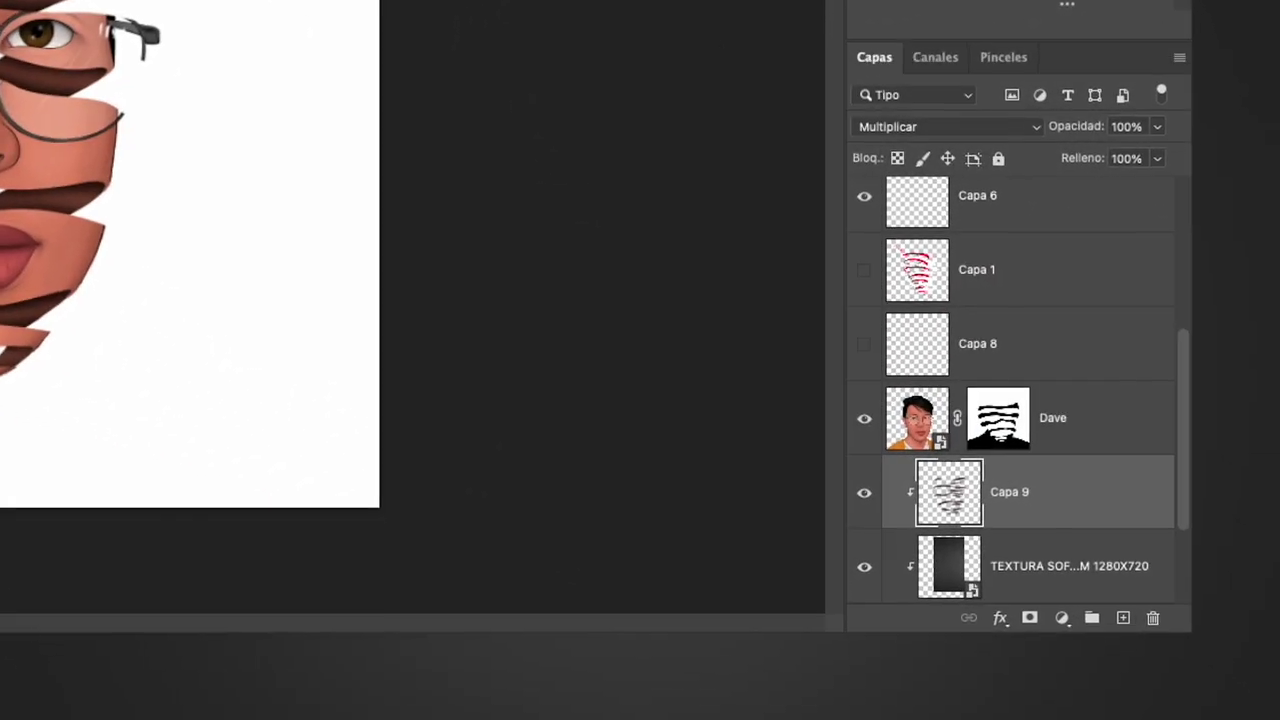
{"action": "scroll", "coordinate": [965, 463], "scroll_direction": "down", "scroll_amount": 2}
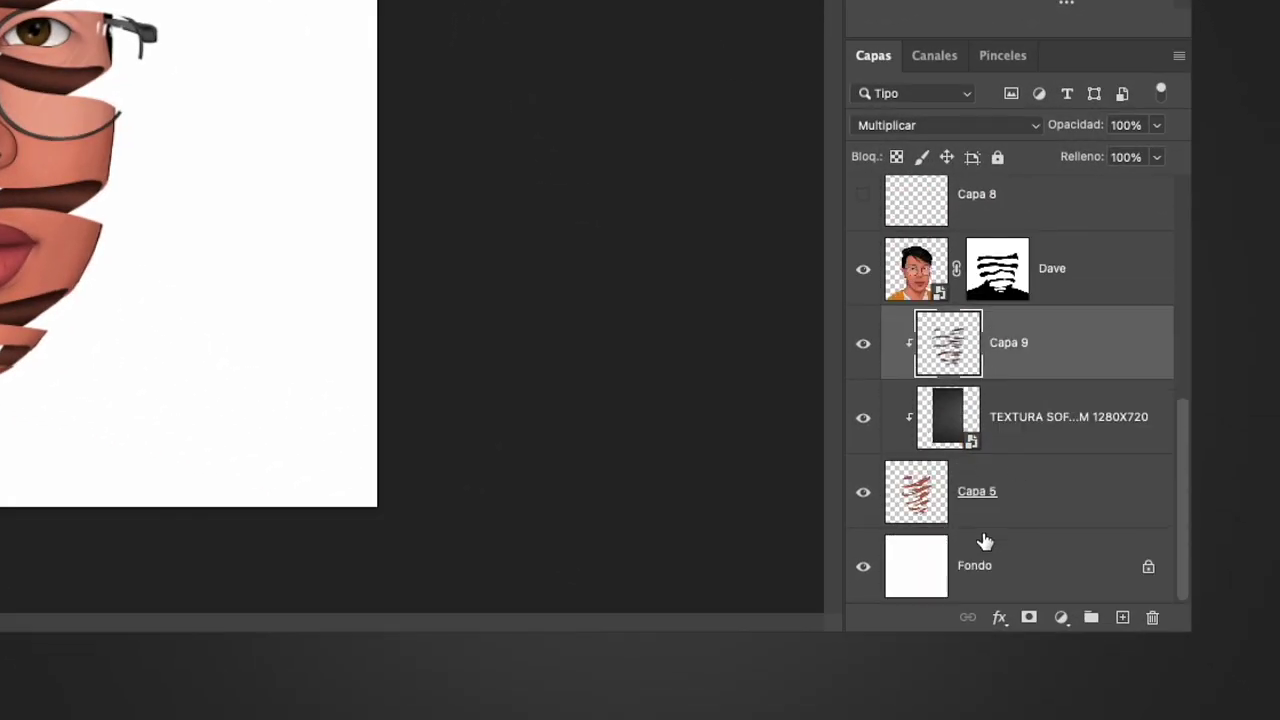
{"action": "left_click", "coordinate": [1010, 567]}
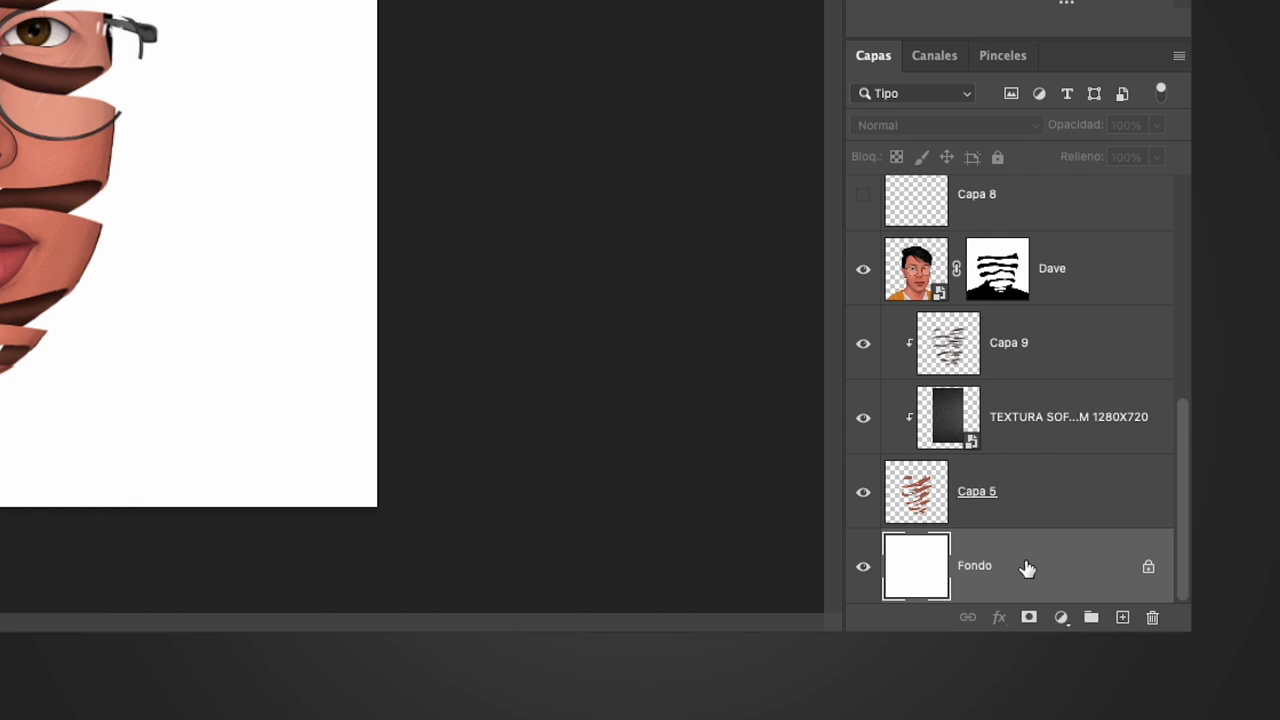
{"action": "left_click", "coordinate": [1068, 619]}
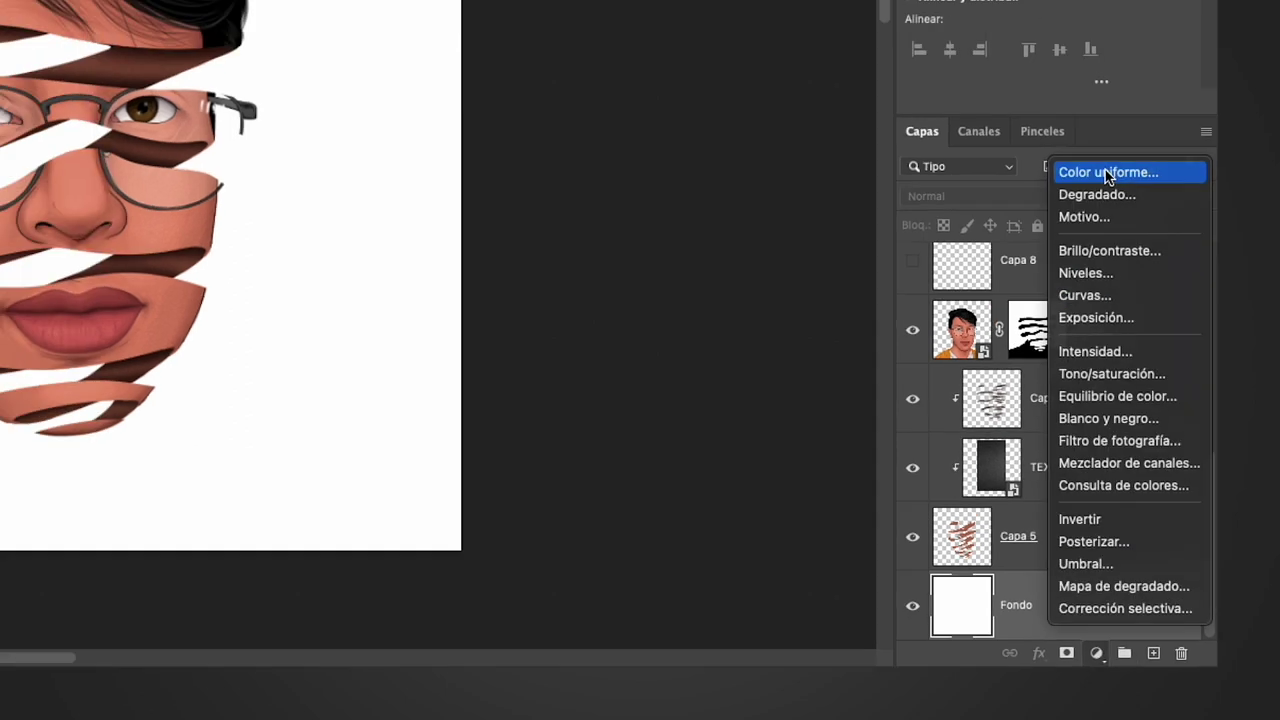
Add a Color uniforme fill layer in deep violet (#260e5d) behind the sliced face.
{"action": "left_click", "coordinate": [1075, 100]}
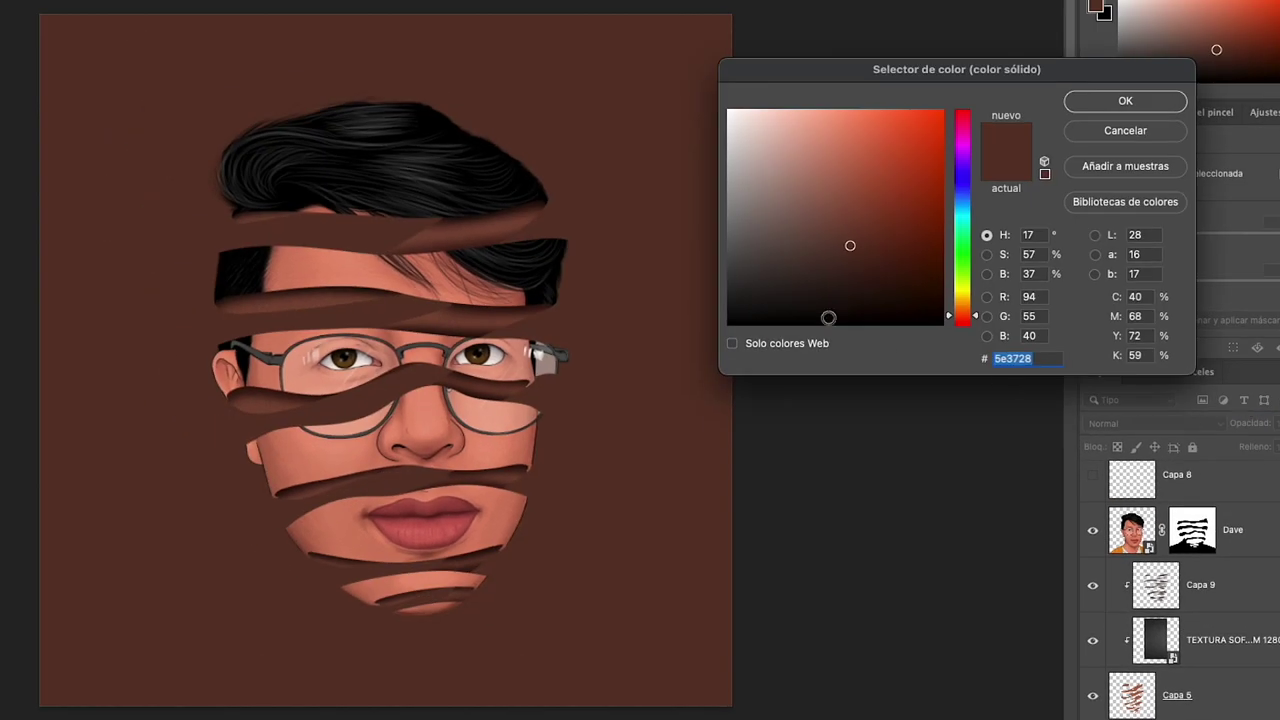
{"action": "mouse_move", "coordinate": [960, 206]}
{"action": "left_mouse_down"}
{"action": "mouse_move", "coordinate": [950, 212]}
{"action": "mouse_move", "coordinate": [950, 175]}
{"action": "left_mouse_up"}
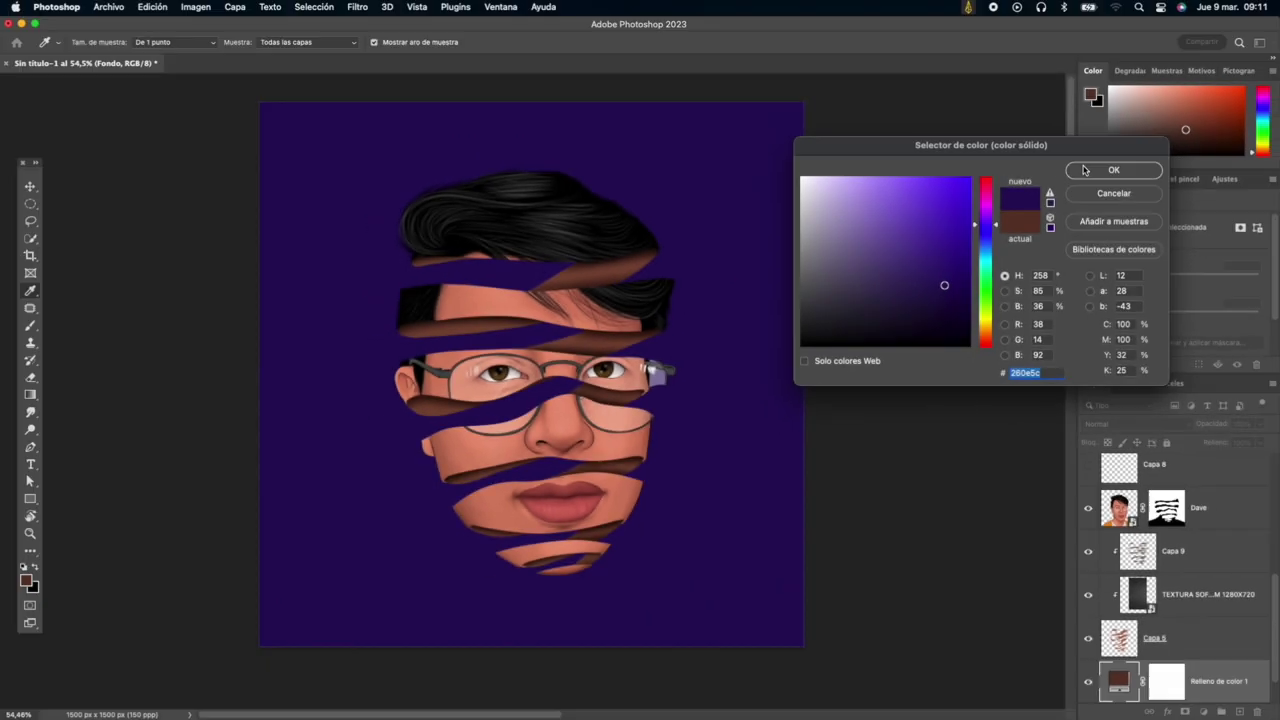
{"action": "key", "text": "Return"}
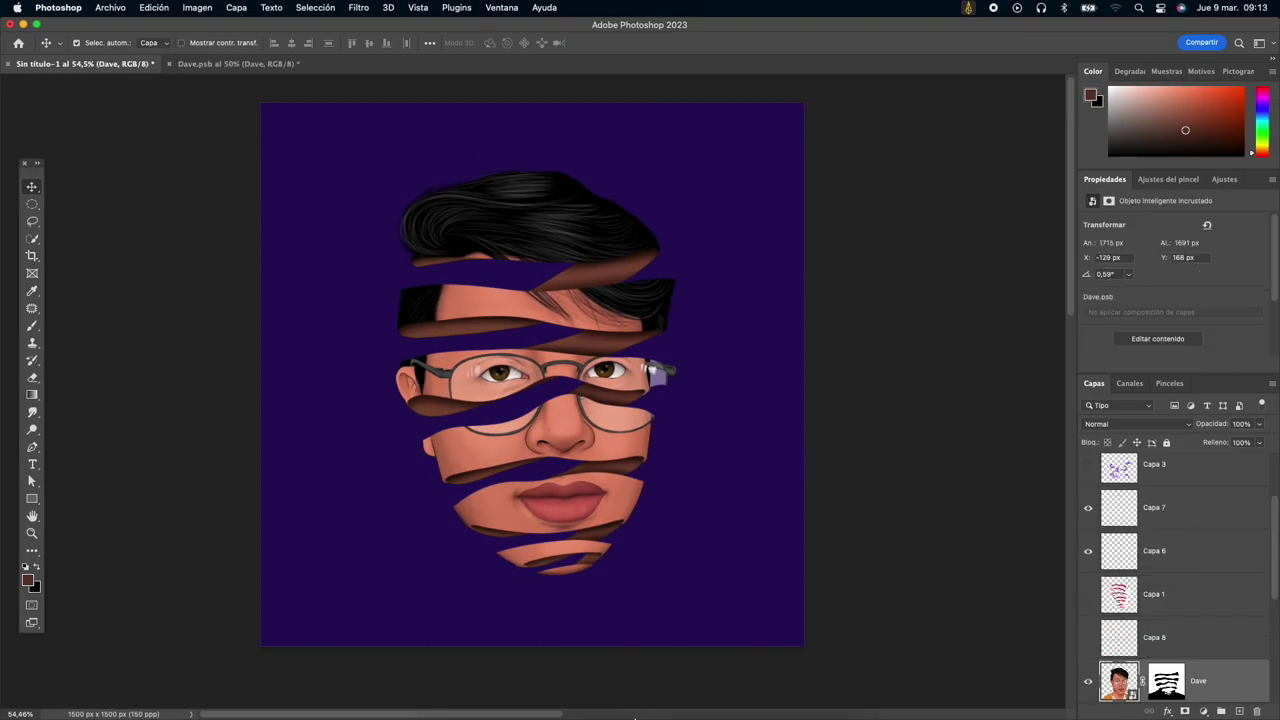
Briefly open Tentacles.ai in Illustrator, then minimize Illustrator.
{"action": "left_click", "coordinate": [633, 700]}
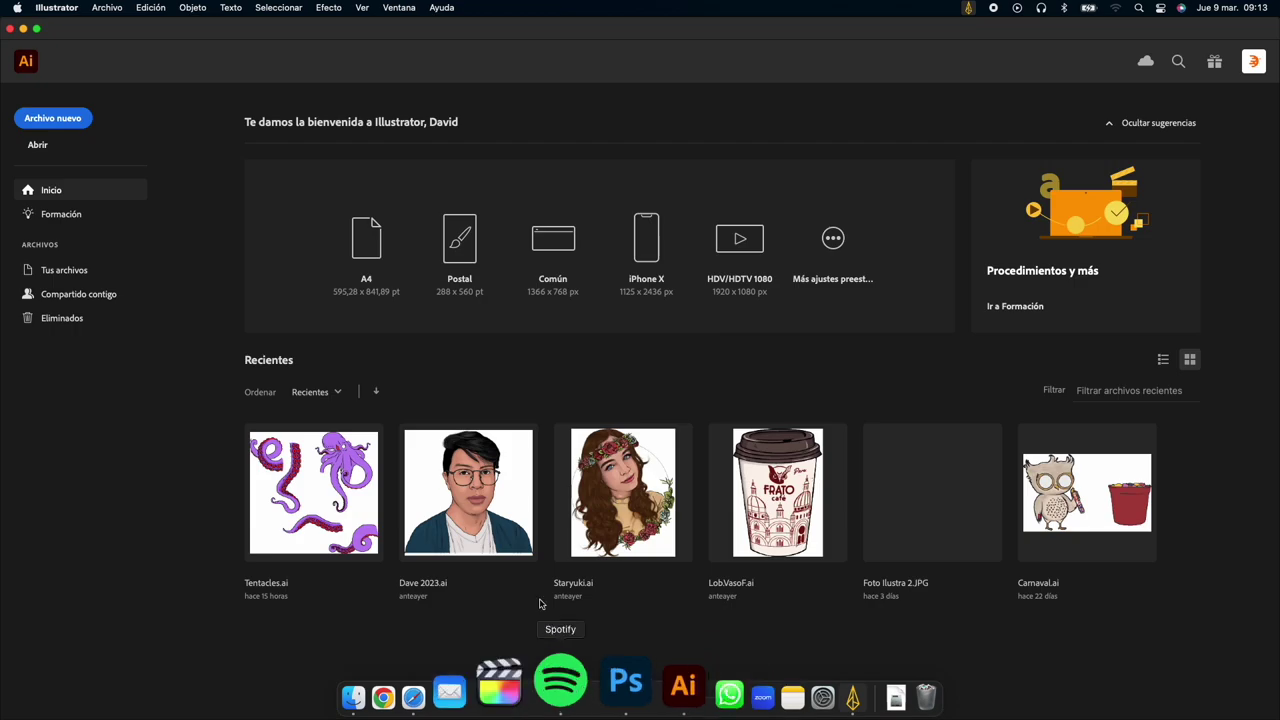
{"action": "left_click", "coordinate": [346, 474]}
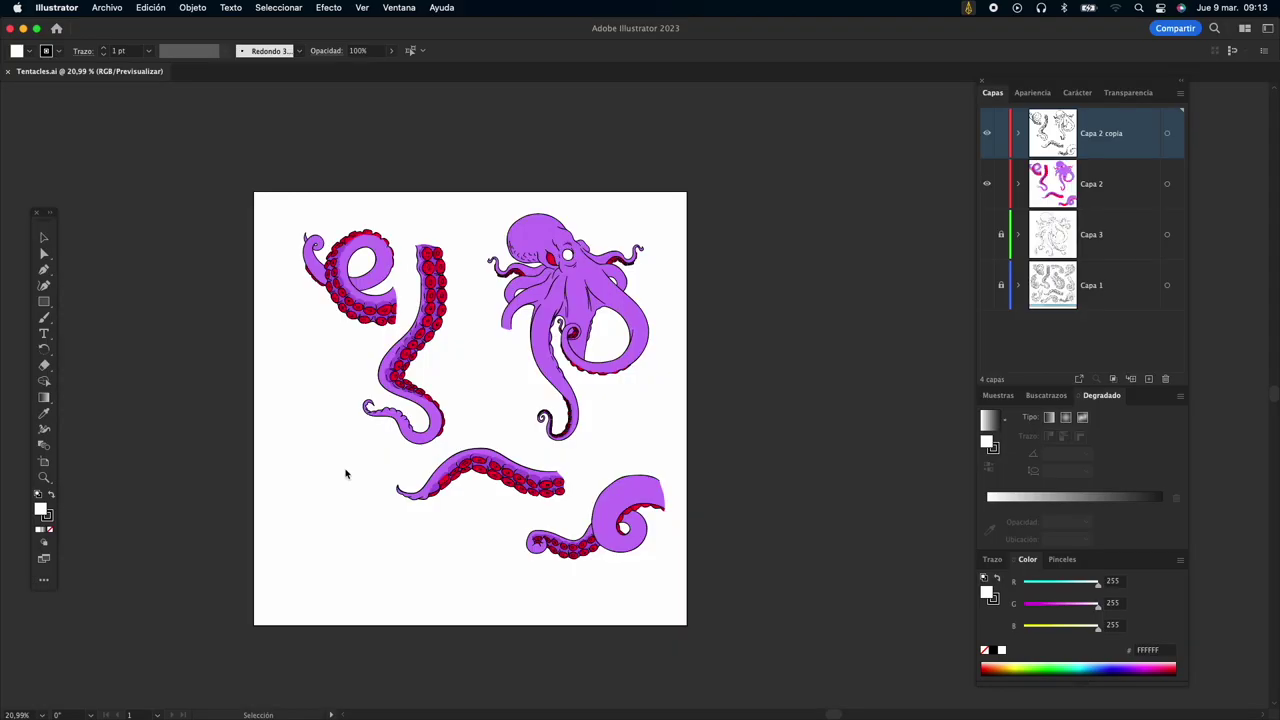
{"action": "key", "text": "super+m"}
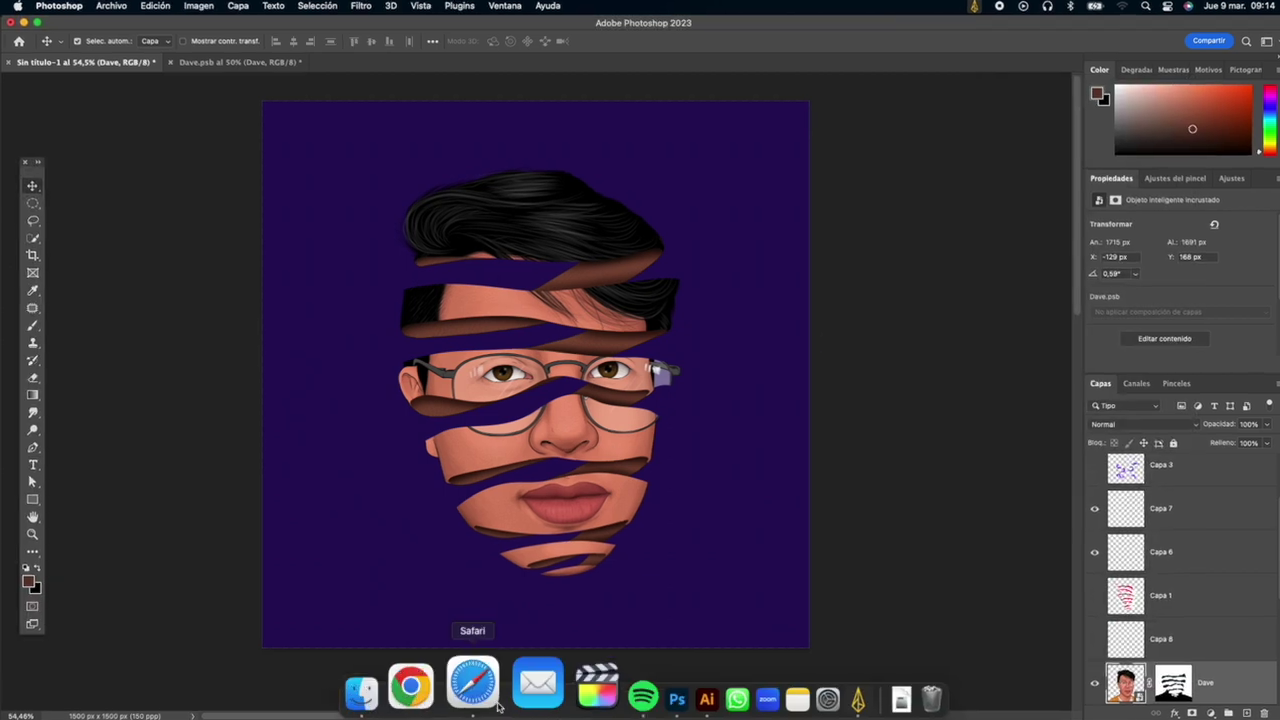
{"action": "left_click", "coordinate": [471, 688]}
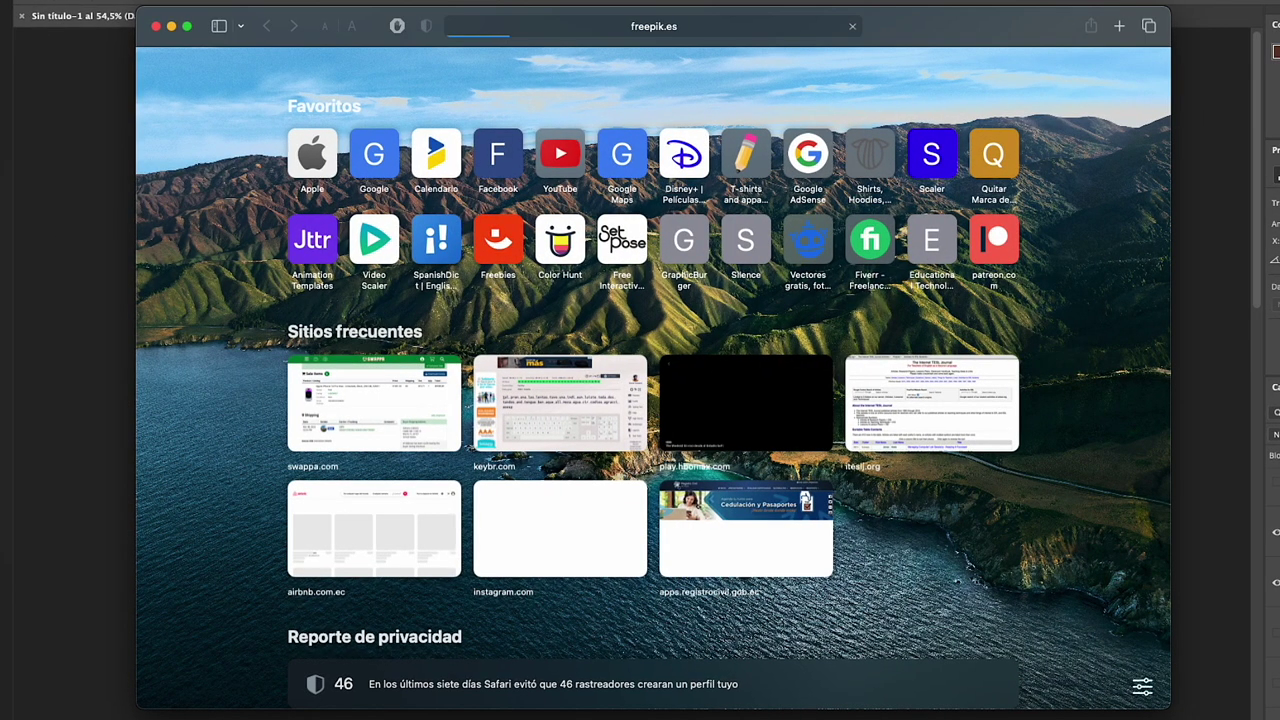
Search freepik.es for roses, filter to free vectors (Vectores, Gratuito), and scroll the results.
{"action": "type", "text": "roses"}
{"action": "key", "text": "Return"}
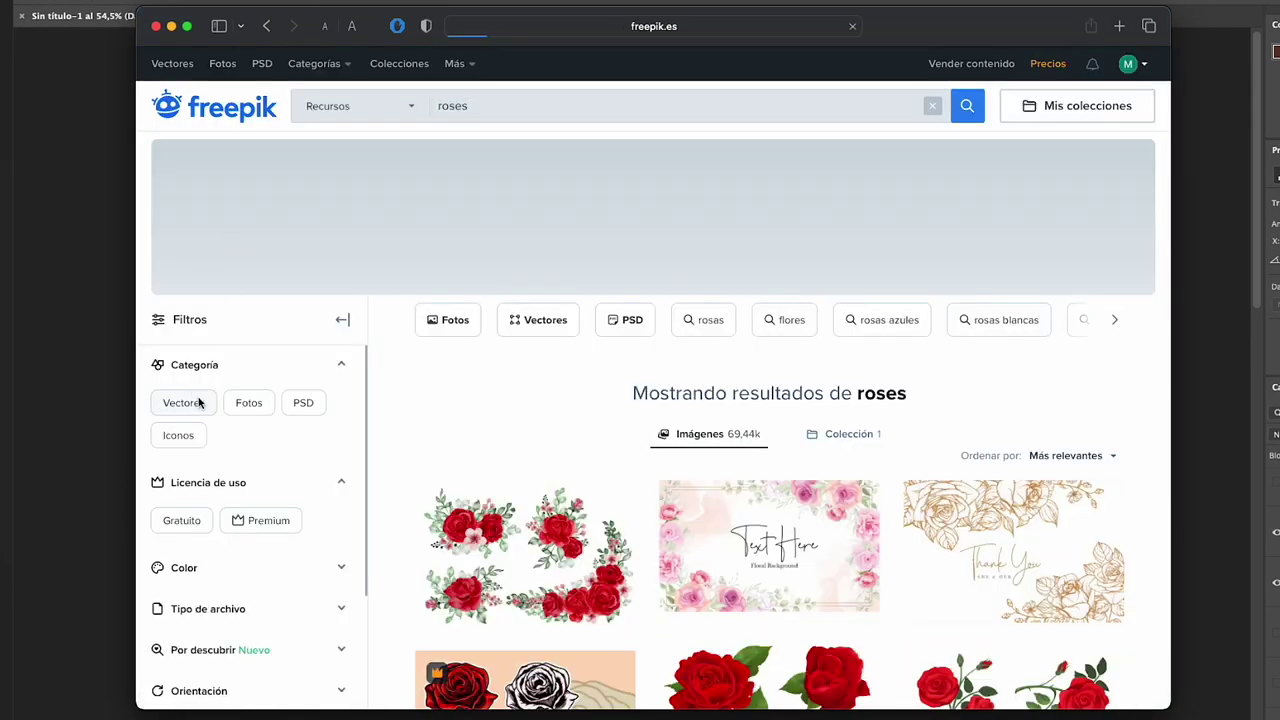
{"action": "left_click", "coordinate": [200, 403]}
{"action": "left_click", "coordinate": [182, 589]}
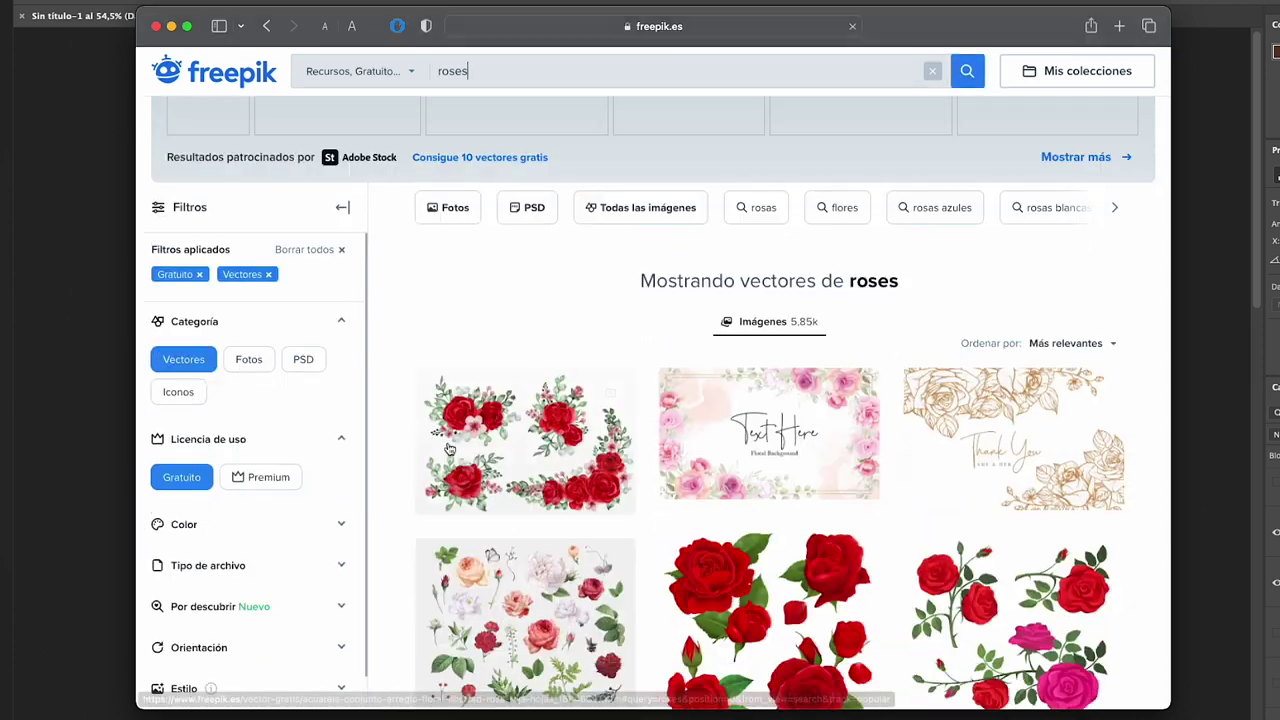
{"action": "scroll", "coordinate": [678, 461], "scroll_direction": "down", "scroll_amount": 5}
{"action": "scroll", "coordinate": [678, 461], "scroll_direction": "down", "scroll_amount": 5}
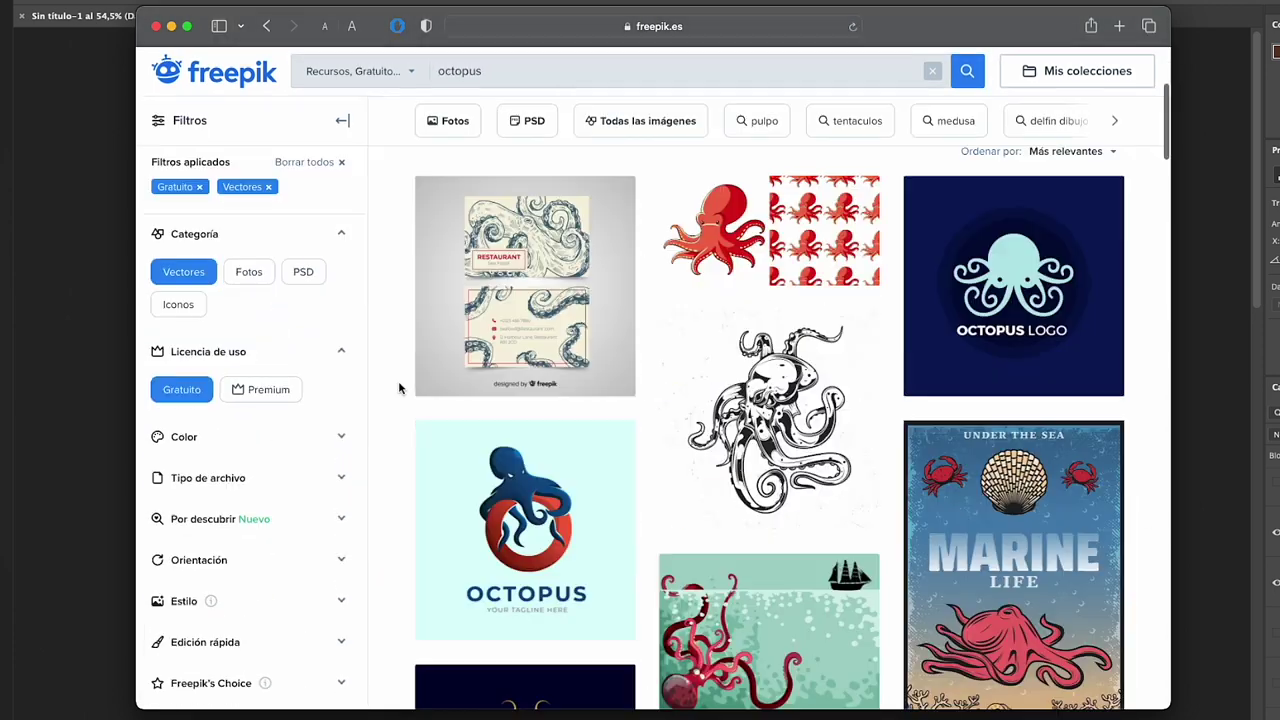
{"action": "scroll", "coordinate": [389, 381], "scroll_direction": "down", "scroll_amount": 3}
{"action": "scroll", "coordinate": [388, 381], "scroll_direction": "down", "scroll_amount": 5}
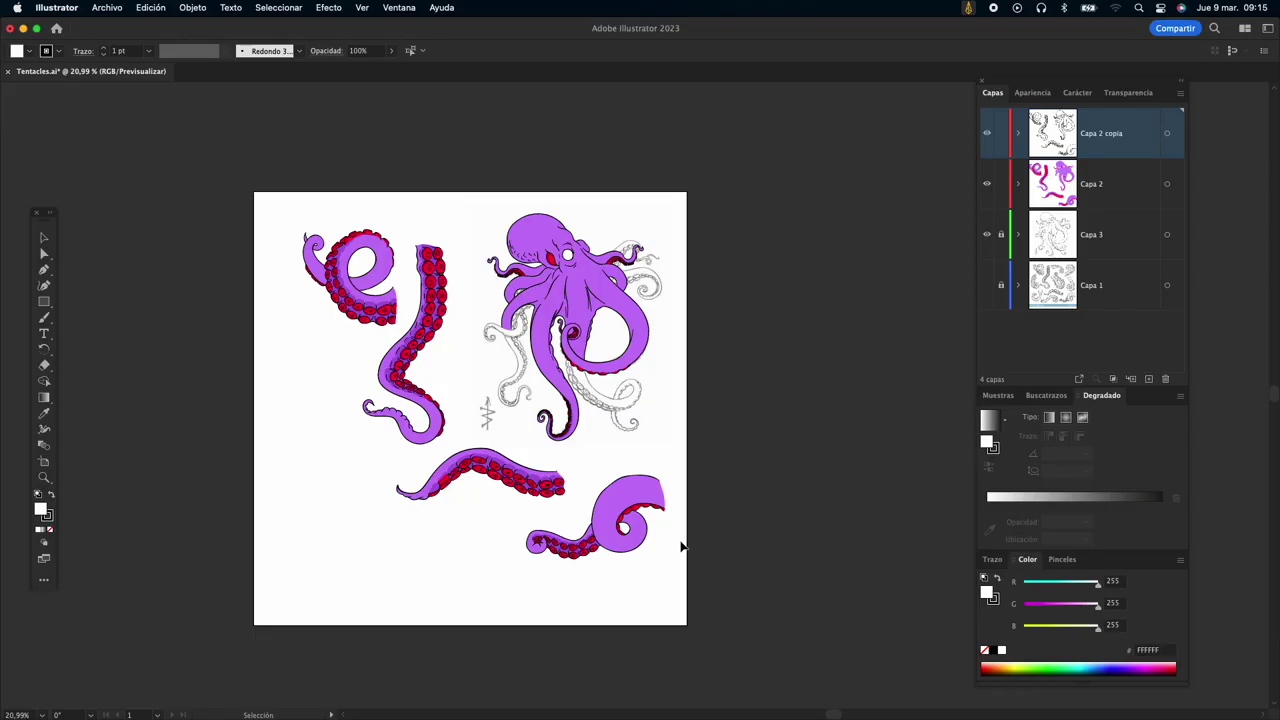
Quick Look through the tentacle PNGs in the Dilustrare folder, settling on Recurso 2.png.
{"action": "left_click", "coordinate": [420, 677]}
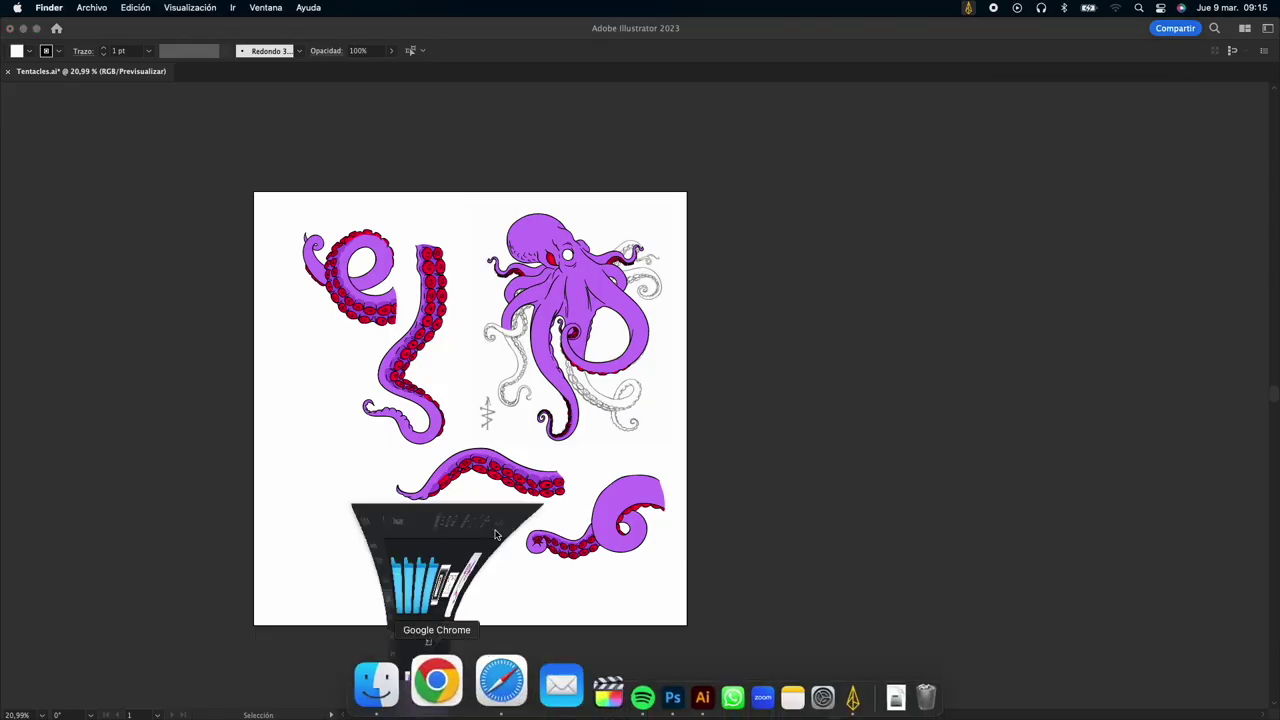
{"action": "left_click", "coordinate": [447, 345]}
{"action": "key", "text": "space"}
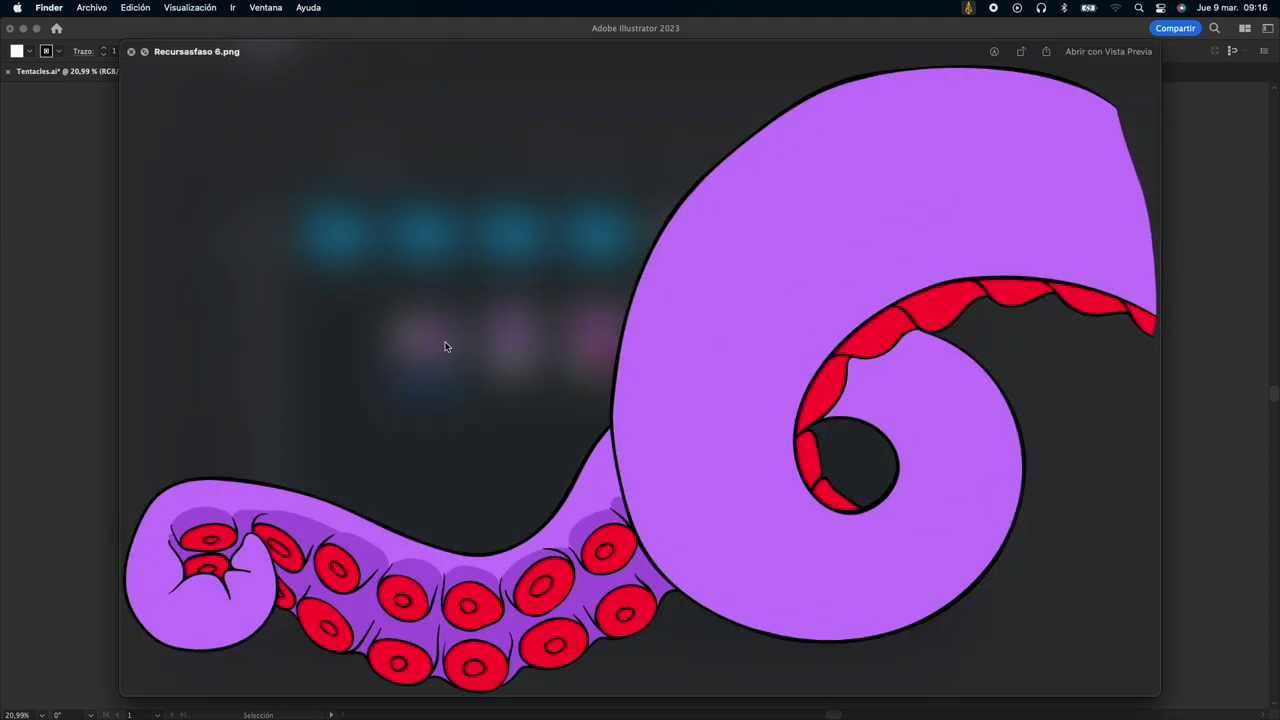
{"action": "key", "text": "Right"}
{"action": "key", "text": "Right"}
{"action": "key", "text": "Right"}
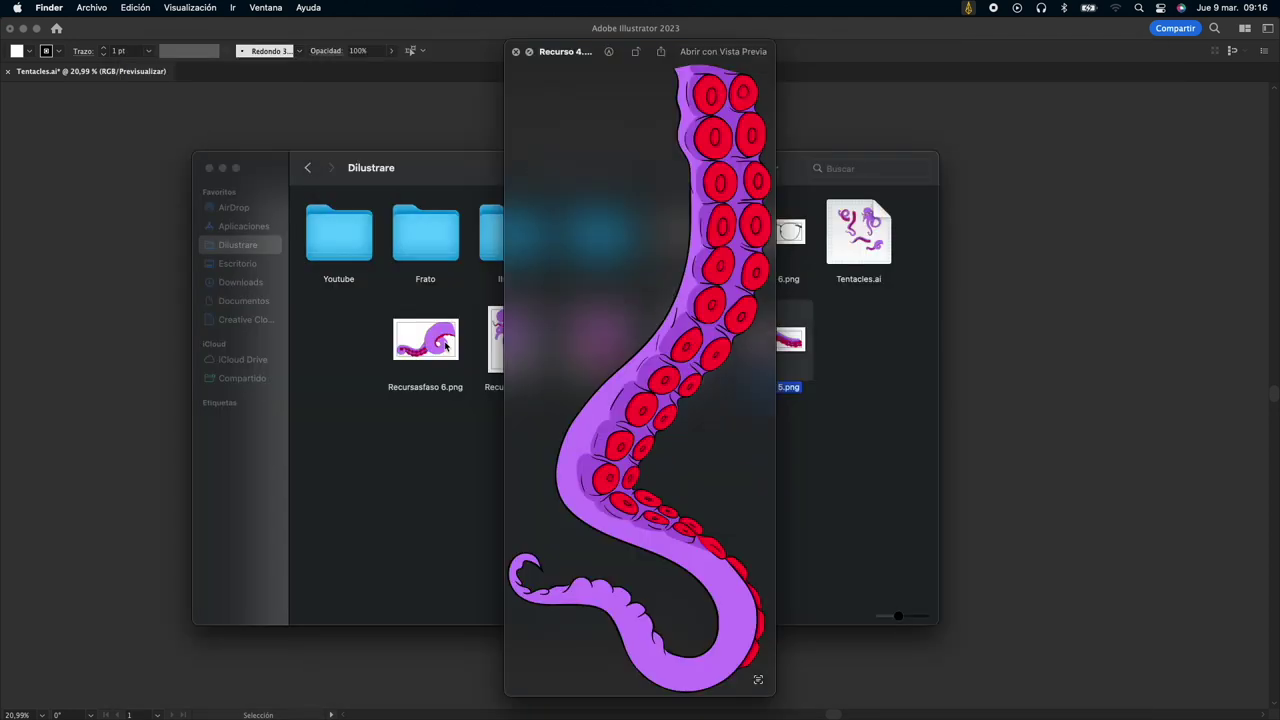
{"action": "key", "text": "Left"}
{"action": "key", "text": "Left"}
{"action": "key", "text": "Left"}
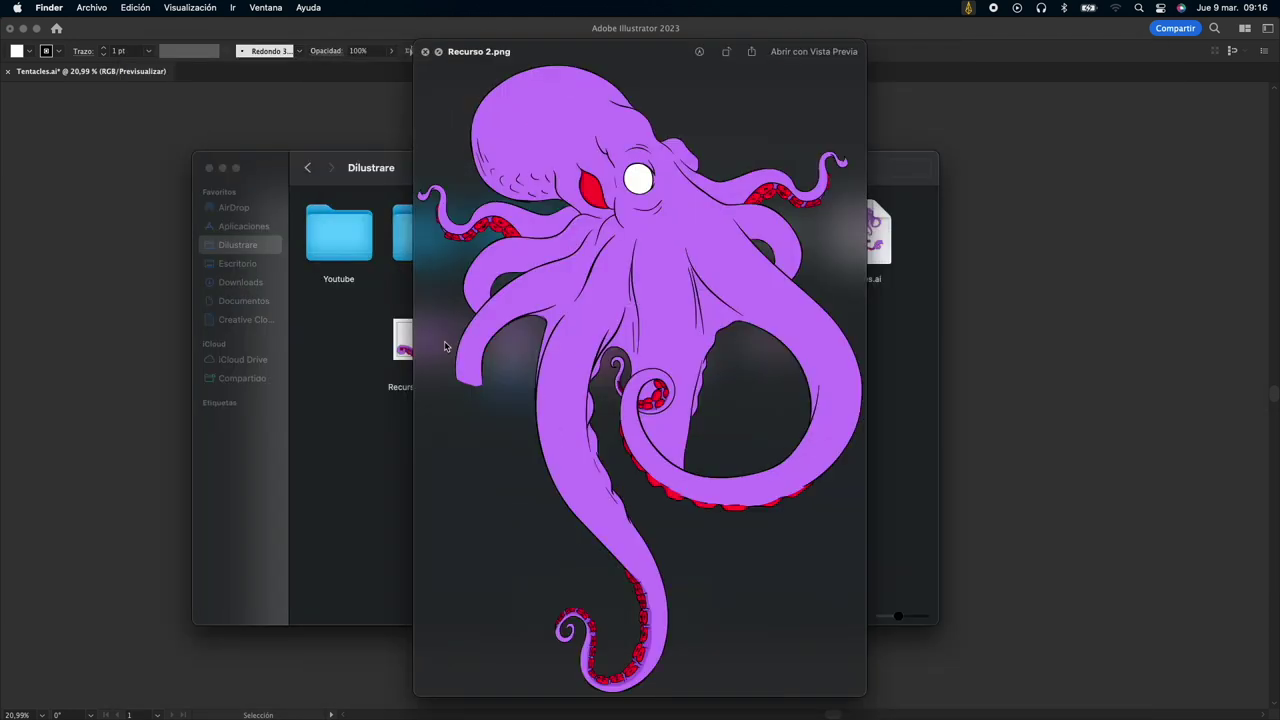
{"action": "left_click", "coordinate": [424, 50]}
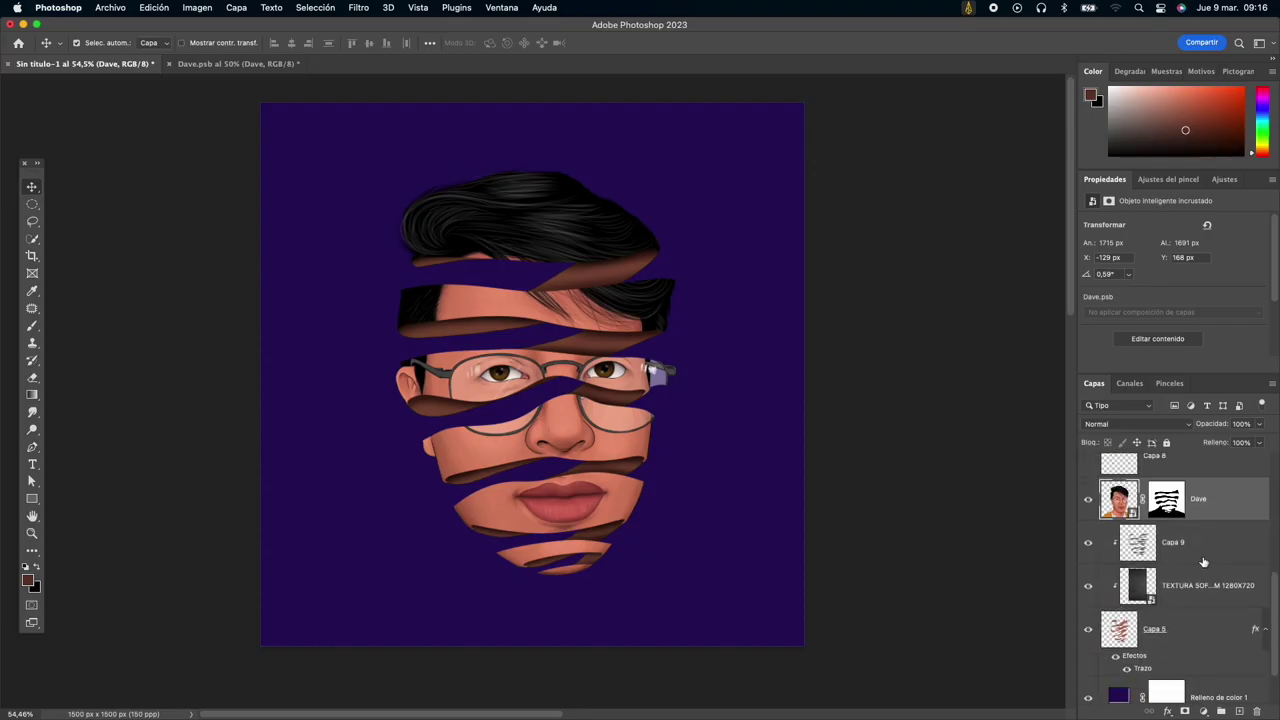
Place Recurso 2.png above Capa 9, scaled to about 71% over the face.
{"action": "left_click", "coordinate": [1205, 562]}
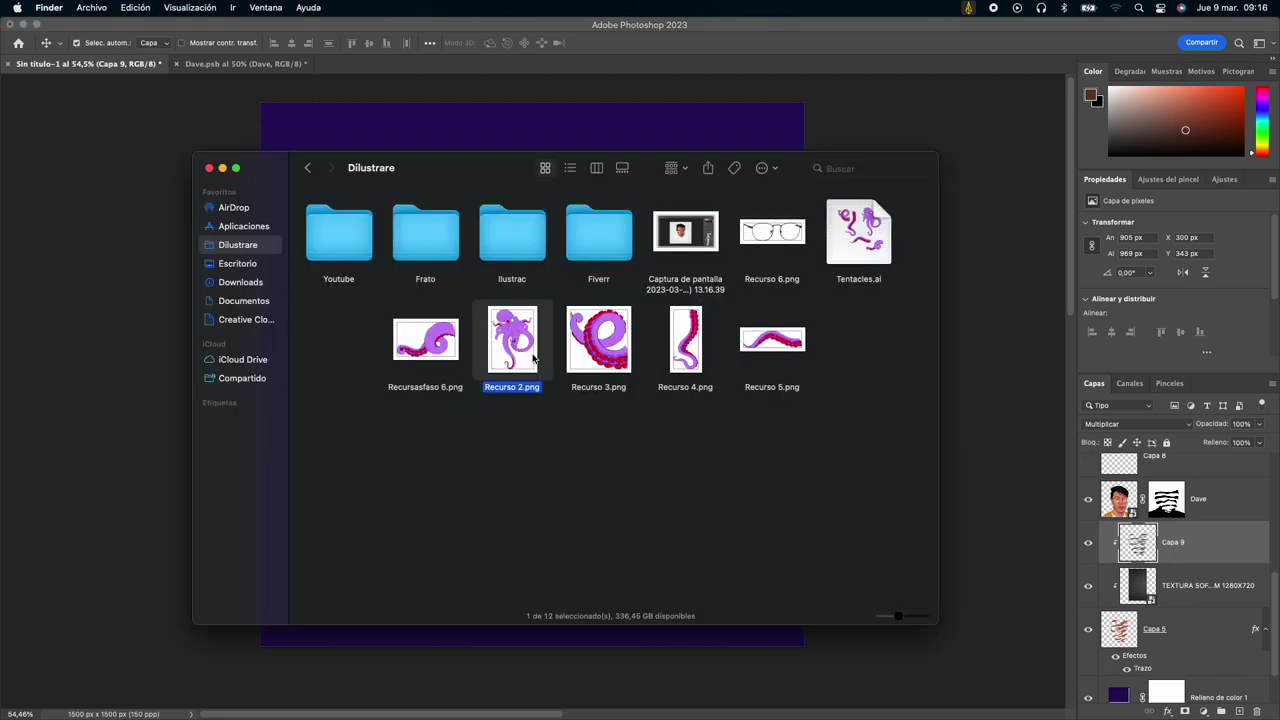
{"action": "left_click_drag", "start_coordinate": [514, 352], "coordinate": [615, 435]}
{"action": "left_click_drag", "start_coordinate": [564, 660], "coordinate": [642, 250]}
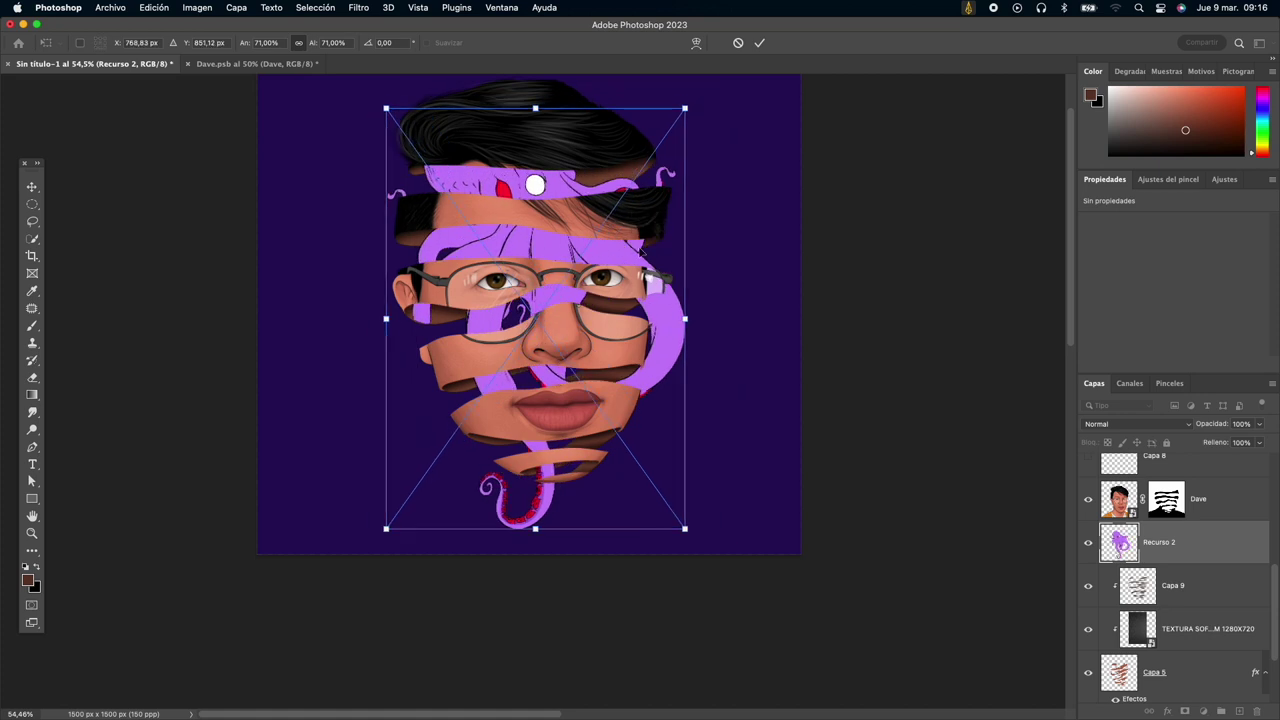
{"action": "key", "text": "Return"}
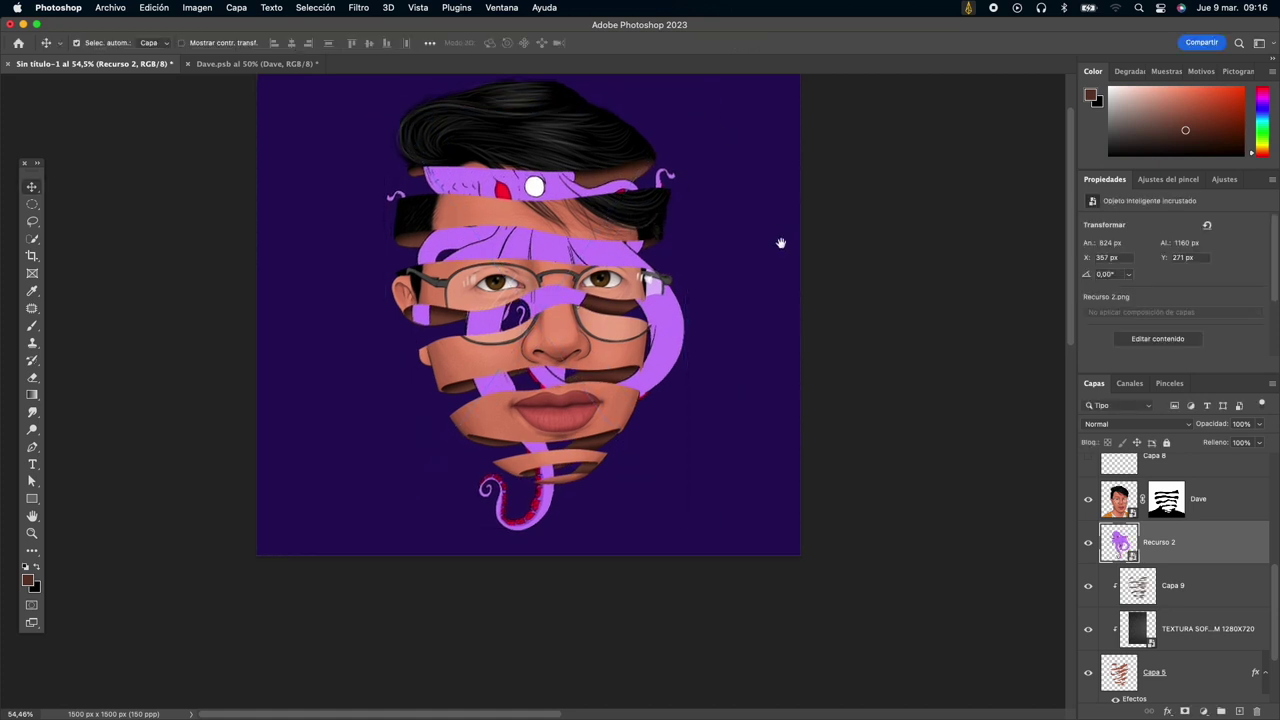
{"action": "mouse_move", "coordinate": [780, 240]}
{"action": "left_mouse_down"}
{"action": "mouse_move", "coordinate": [771, 320]}
{"action": "mouse_move", "coordinate": [788, 323]}
{"action": "left_mouse_up"}
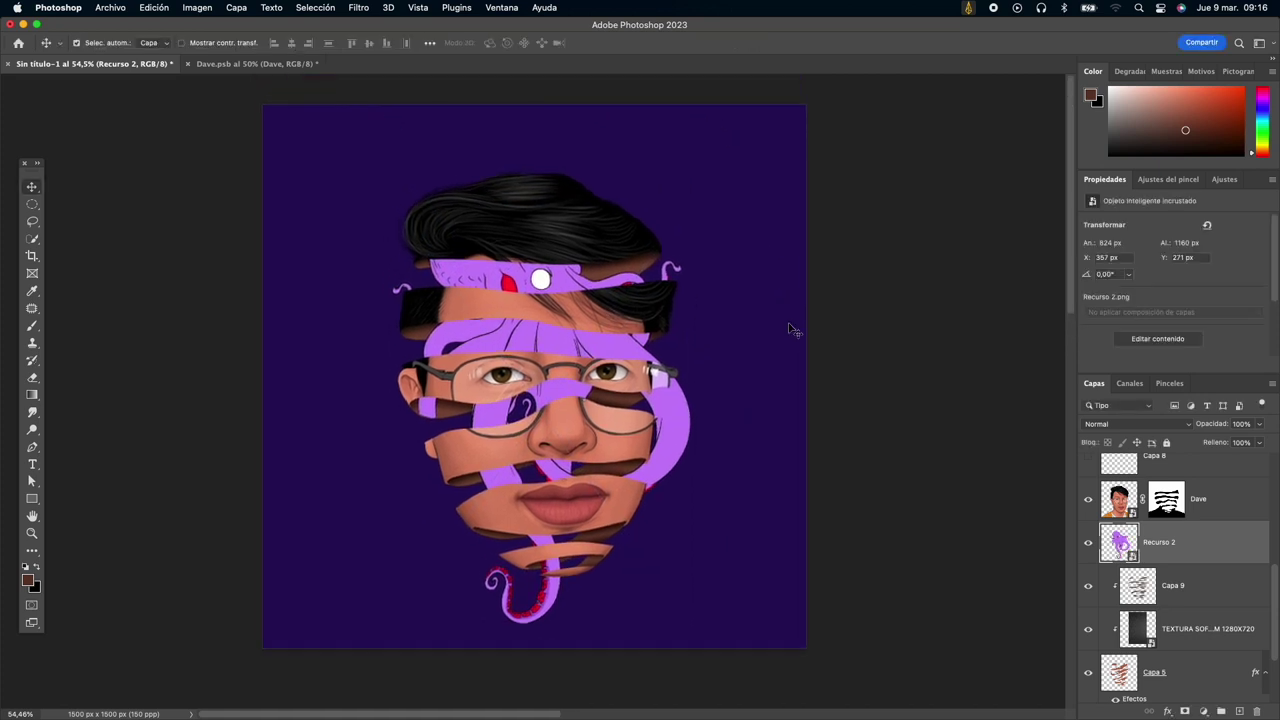
Rotate the octopus slightly and nudge it to centre on the face.
{"action": "key", "text": "ctrl+t"}
{"action": "left_click_drag", "start_coordinate": [705, 207], "coordinate": [711, 216]}
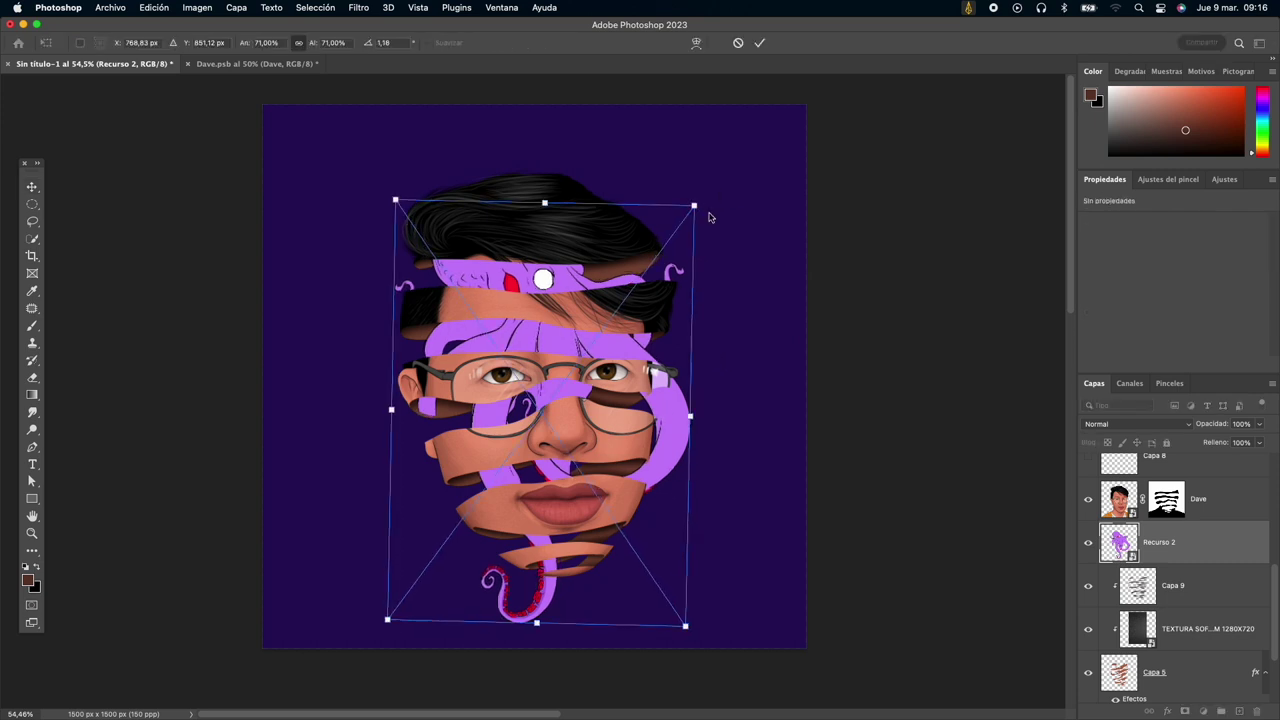
{"action": "left_click_drag", "start_coordinate": [579, 362], "coordinate": [563, 357]}
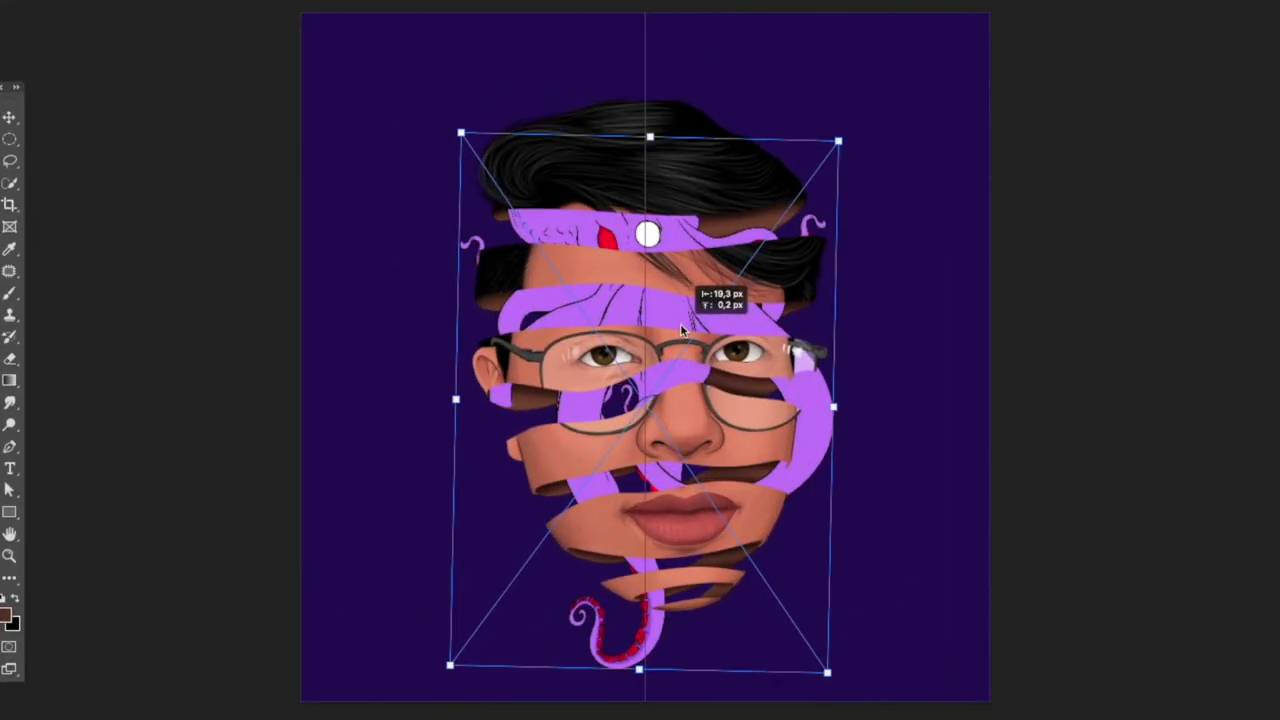
{"action": "left_click_drag", "start_coordinate": [640, 338], "coordinate": [652, 338]}
{"action": "key", "text": "Return"}
{"action": "key", "text": "b"}
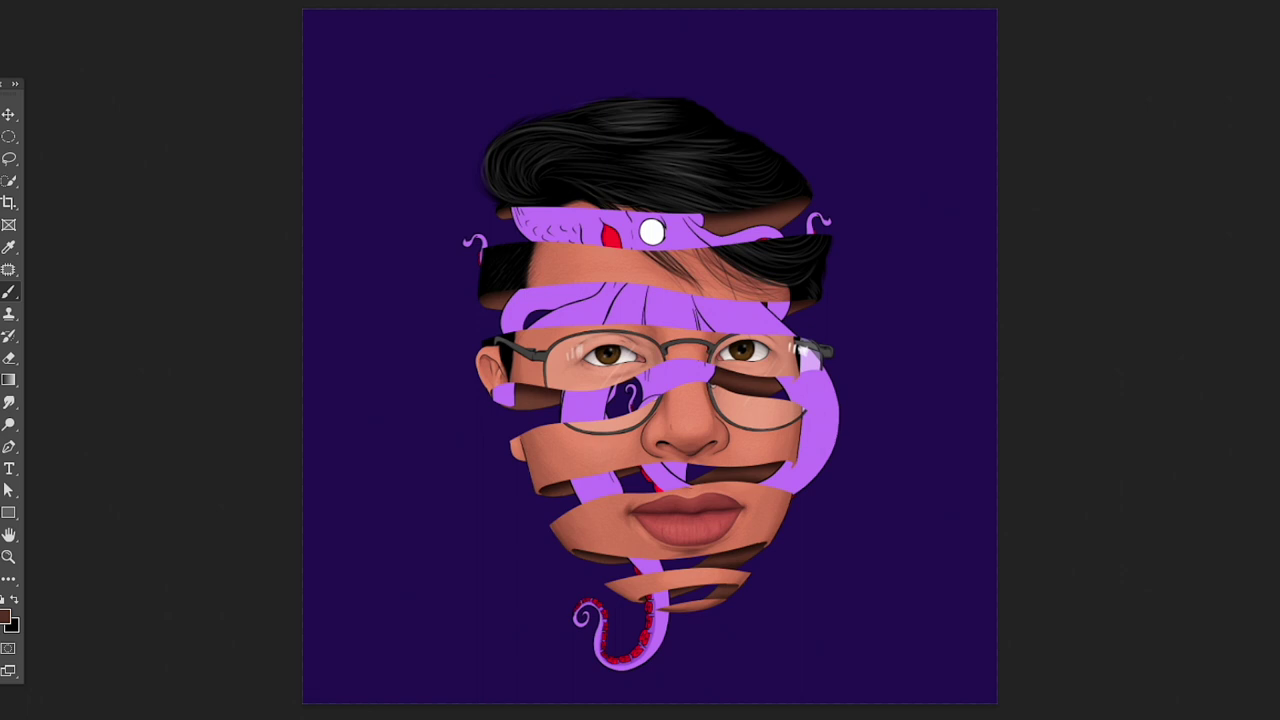
Make white the painting colour and choose a different brush preset.
{"action": "key", "text": "x"}
{"action": "right_click", "coordinate": [885, 395]}
{"action": "scroll", "coordinate": [969, 625], "scroll_direction": "down", "scroll_amount": 1}
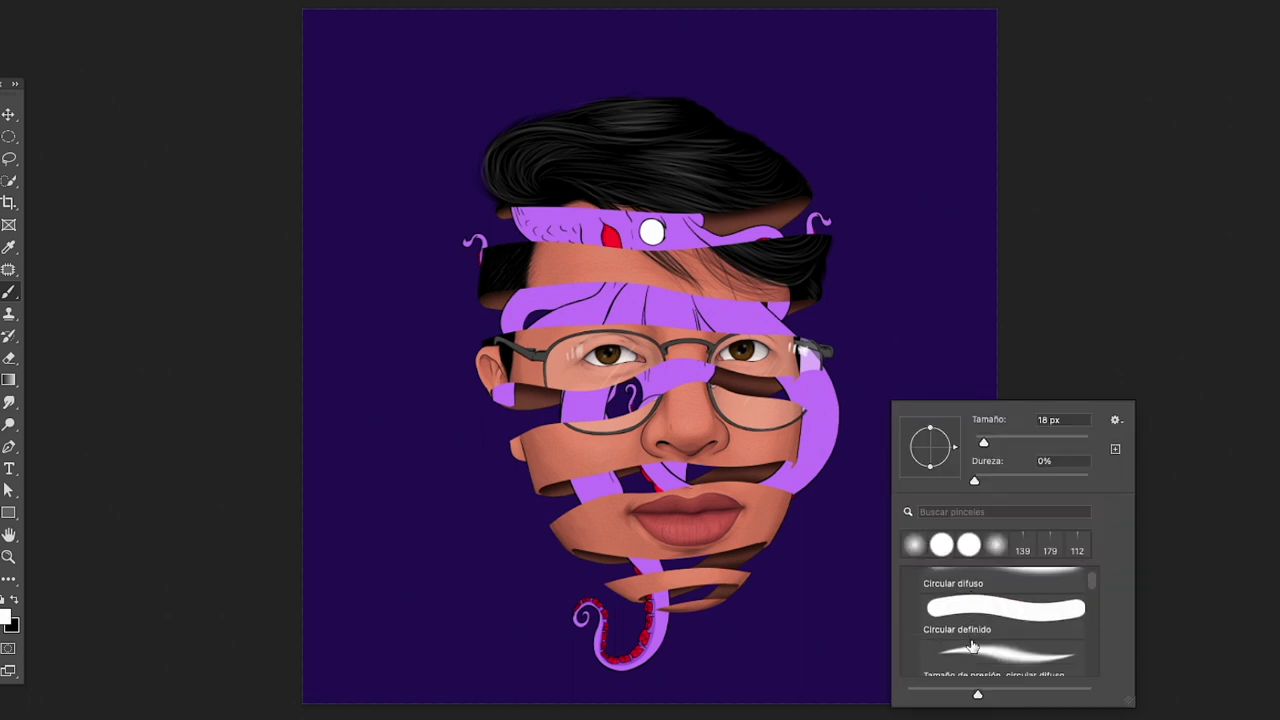
{"action": "left_click", "coordinate": [990, 640]}
{"action": "key", "text": "Return"}
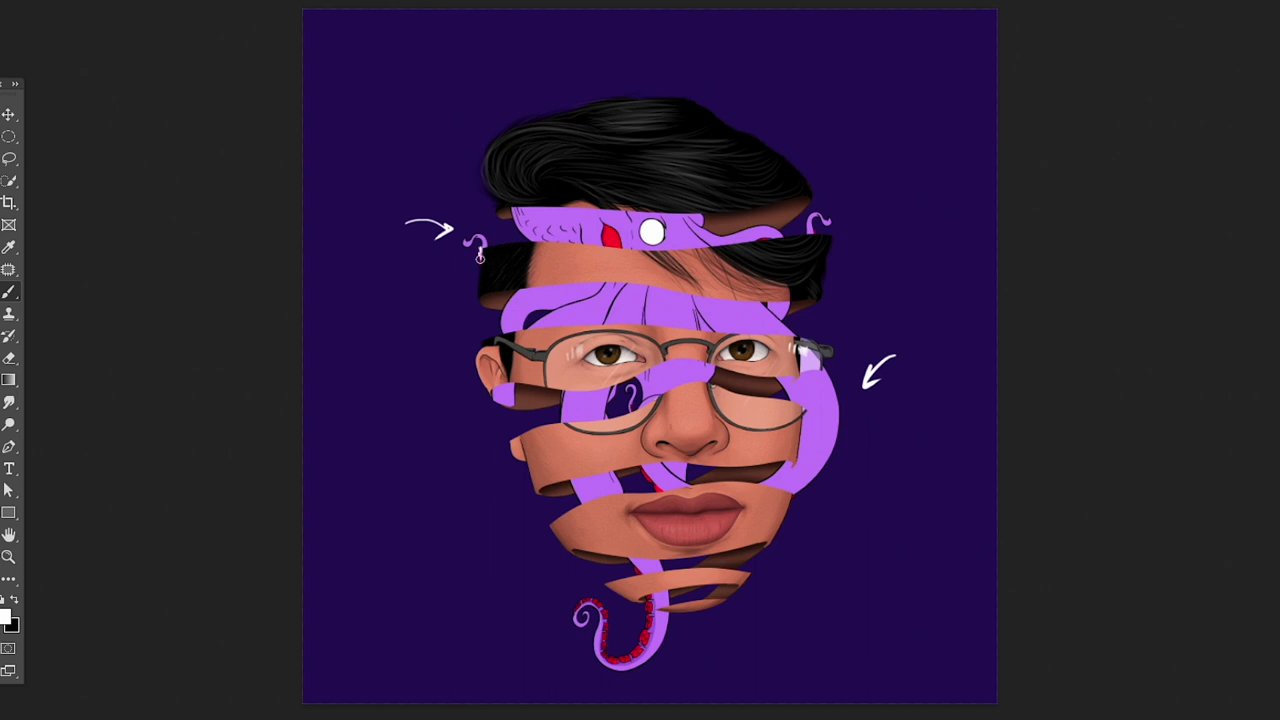
Rotate the Recurso 2 octopus about 8° clockwise to follow the spiral strips.
{"action": "key", "text": "ctrl+t"}
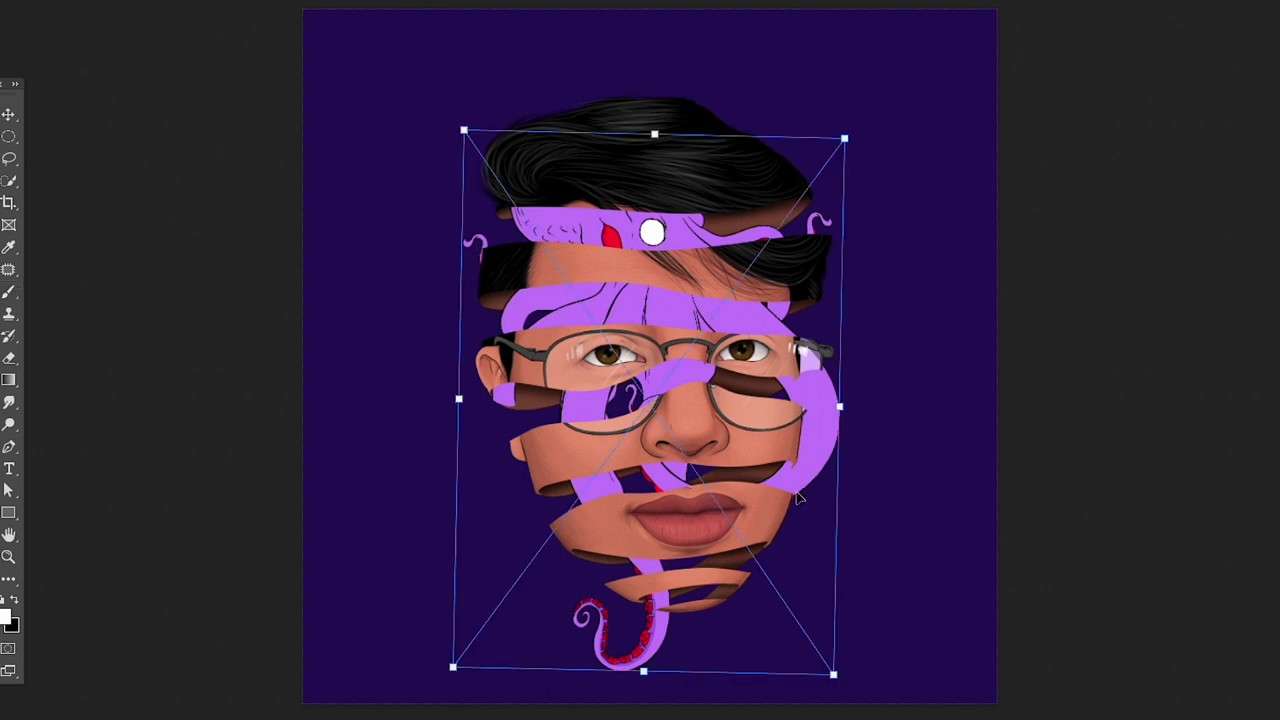
{"action": "left_click_drag", "start_coordinate": [808, 357], "coordinate": [808, 357]}
{"action": "left_click_drag", "start_coordinate": [830, 140], "coordinate": [834, 168]}
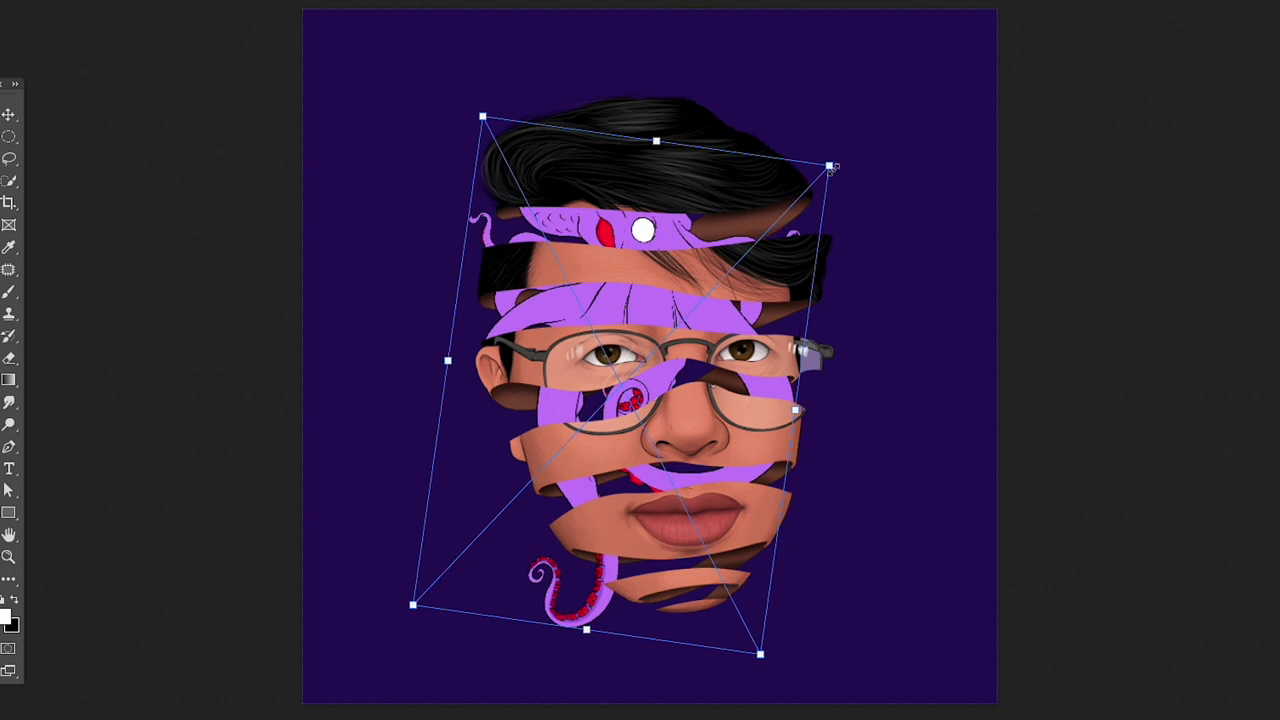
{"action": "key", "text": "Return"}
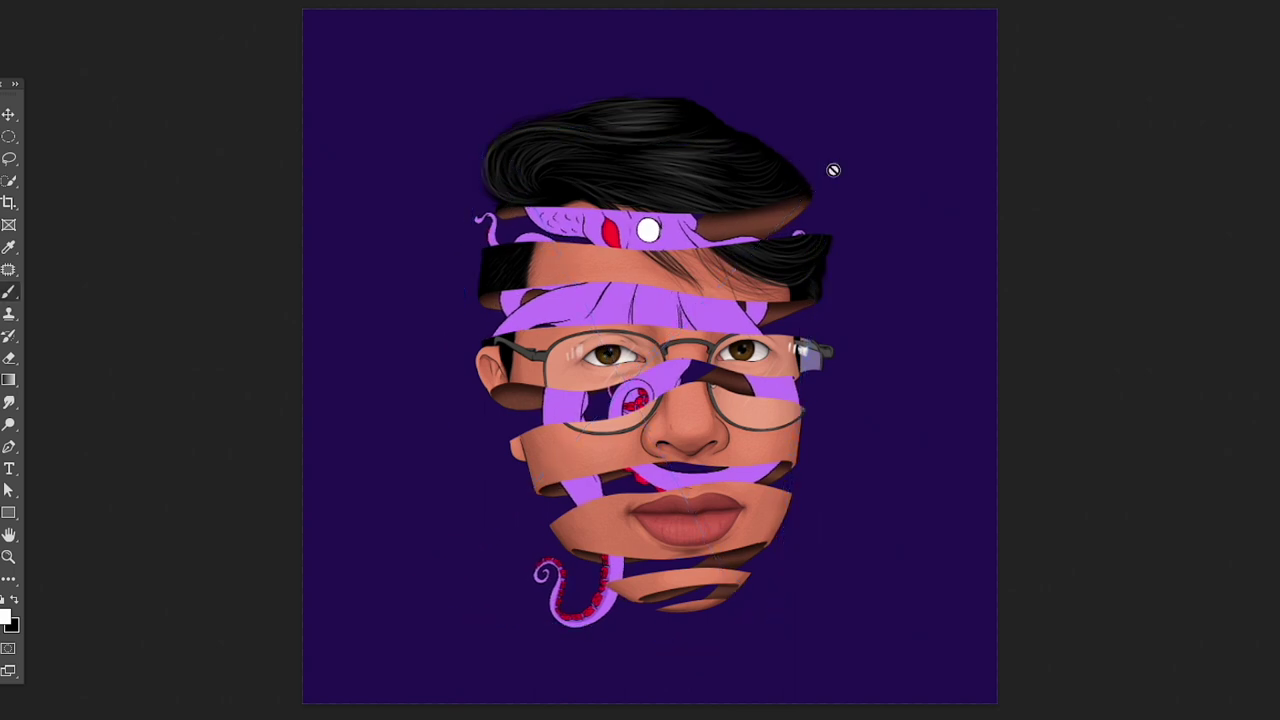
Make several short brush strokes beside both temples of the face.
{"action": "left_click_drag", "start_coordinate": [812, 230], "coordinate": [818, 228]}
{"action": "left_click_drag", "start_coordinate": [830, 210], "coordinate": [836, 220]}
{"action": "left_click_drag", "start_coordinate": [490, 230], "coordinate": [488, 232]}
{"action": "left_click_drag", "start_coordinate": [452, 245], "coordinate": [470, 237]}
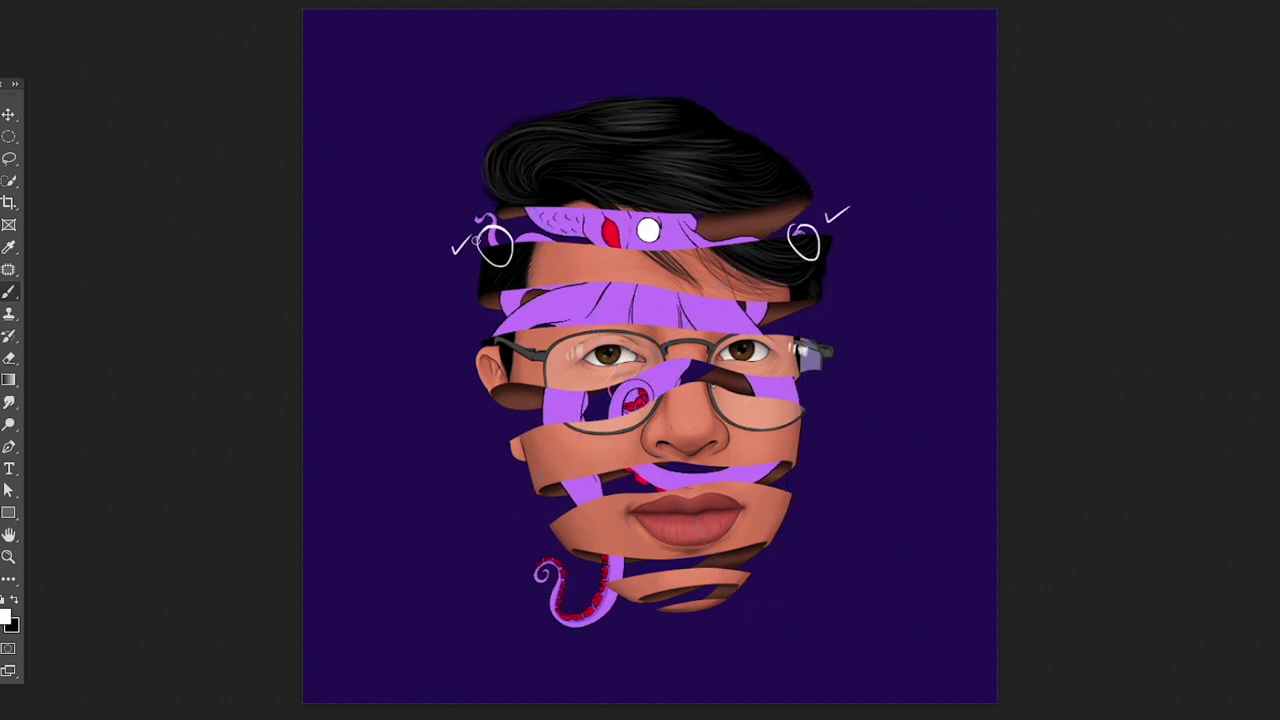
{"action": "left_click_drag", "start_coordinate": [803, 393], "coordinate": [837, 382]}
{"action": "left_click_drag", "start_coordinate": [495, 308], "coordinate": [492, 310]}
{"action": "left_click_drag", "start_coordinate": [442, 356], "coordinate": [465, 338]}
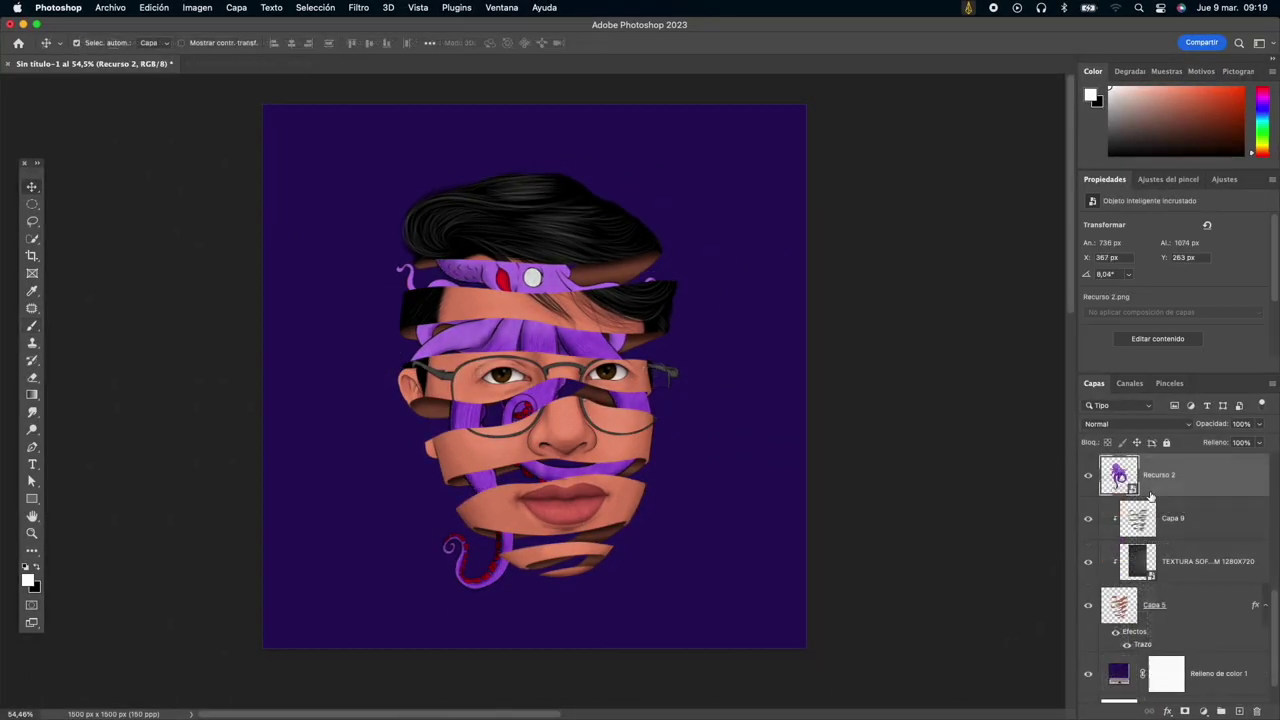
Fade the Dave face layer to about 46% opacity.
{"action": "scroll", "coordinate": [1180, 560], "scroll_direction": "up", "scroll_amount": 2}
{"action": "left_click", "coordinate": [1198, 642]}
{"action": "left_click", "coordinate": [1259, 424]}
{"action": "left_click_drag", "start_coordinate": [1262, 442], "coordinate": [1224, 444]}
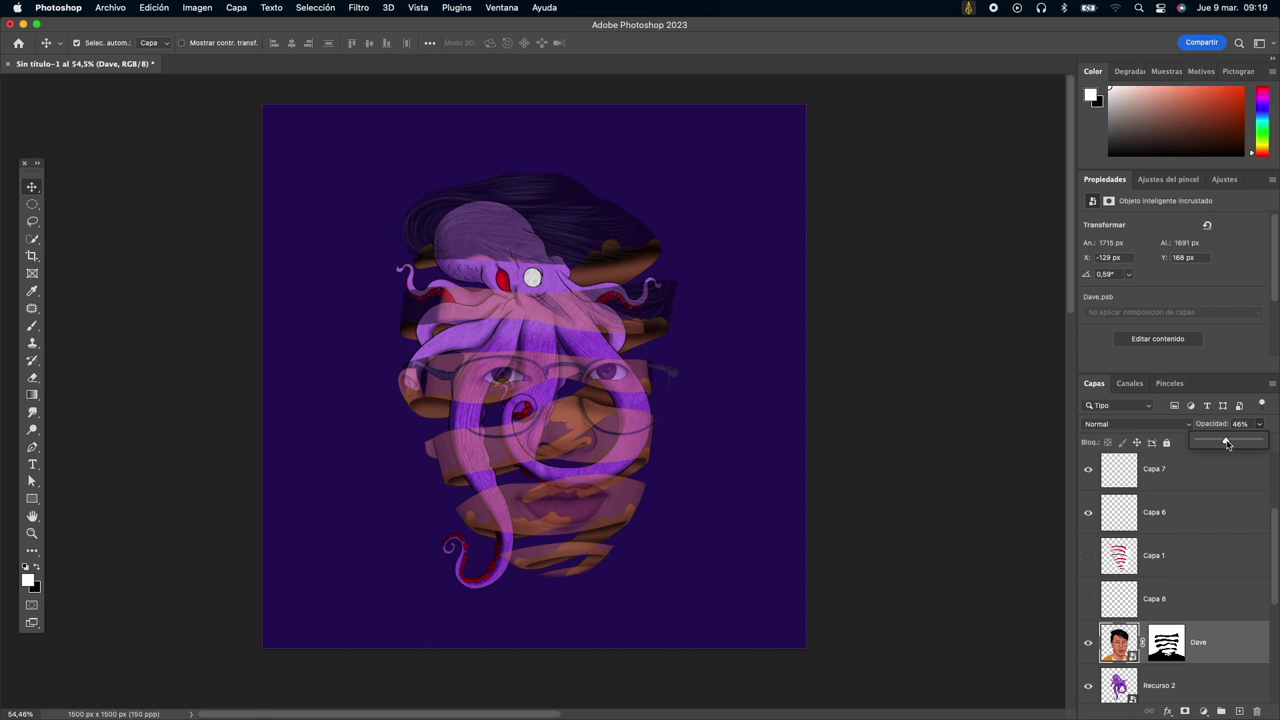
Rotate the Recurso 2 octopus further clockwise, to about 10°.
{"action": "left_click", "coordinate": [1160, 684]}
{"action": "key", "text": "ctrl+t"}
{"action": "scroll", "coordinate": [518, 358], "scroll_direction": "up", "scroll_amount": 5}
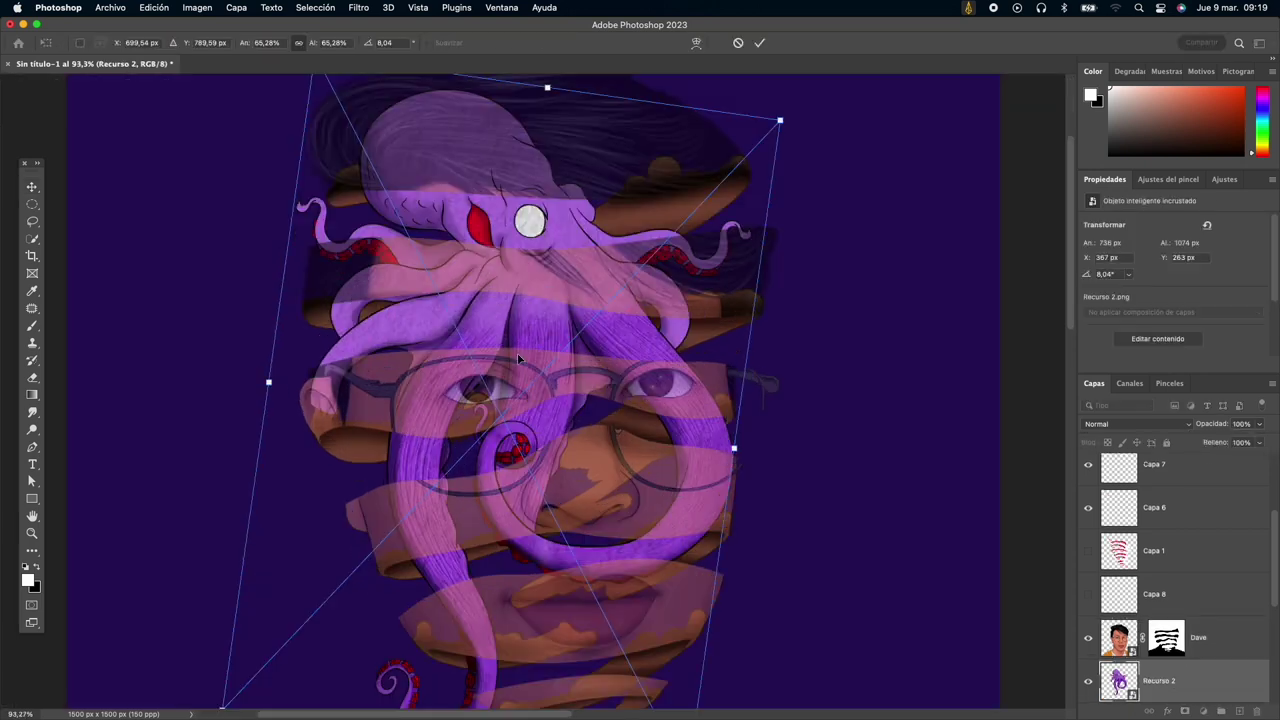
{"action": "scroll", "coordinate": [518, 358], "scroll_direction": "up", "scroll_amount": 3}
{"action": "scroll", "coordinate": [518, 358], "scroll_direction": "down", "scroll_amount": 2}
{"action": "mouse_move", "coordinate": [914, 188]}
{"action": "left_mouse_down"}
{"action": "mouse_move", "coordinate": [805, 234]}
{"action": "mouse_move", "coordinate": [729, 386]}
{"action": "left_mouse_up"}
{"action": "scroll", "coordinate": [805, 234], "scroll_direction": "down", "scroll_amount": 2}
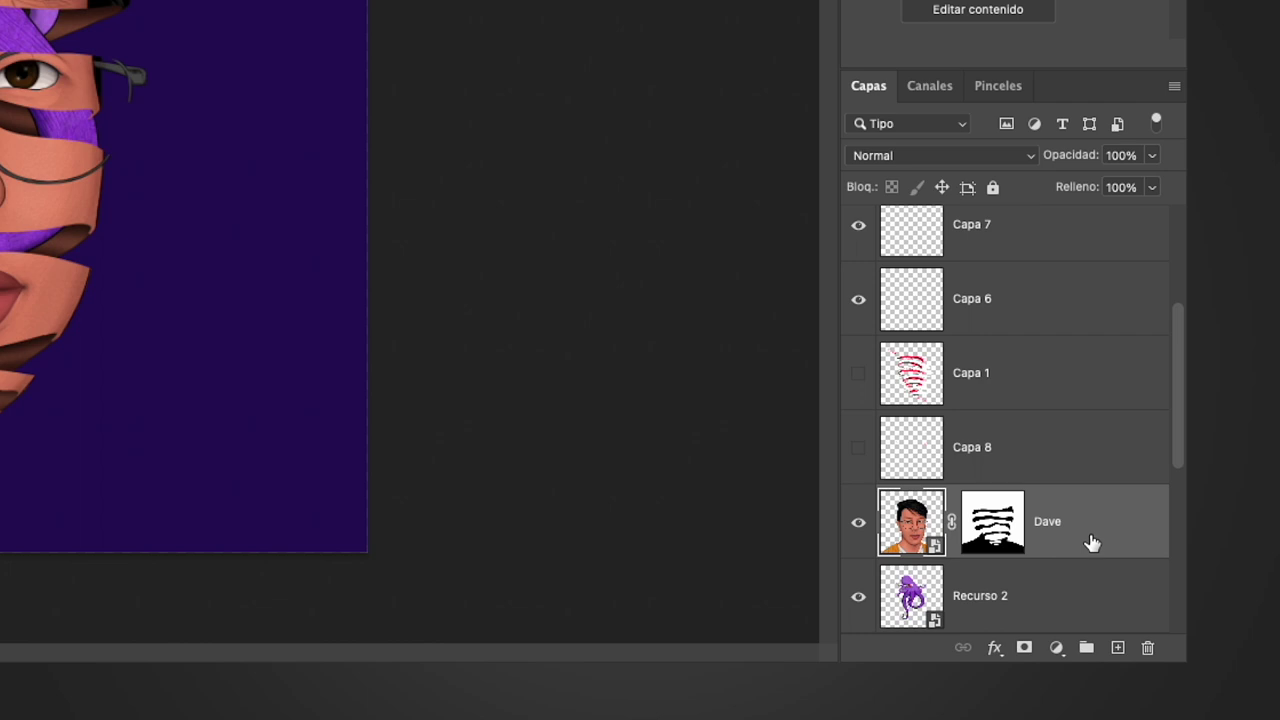
Duplicate Dave and move Dave copia down to just above Relleno de color 1.
{"action": "key", "text": "ctrl+j"}
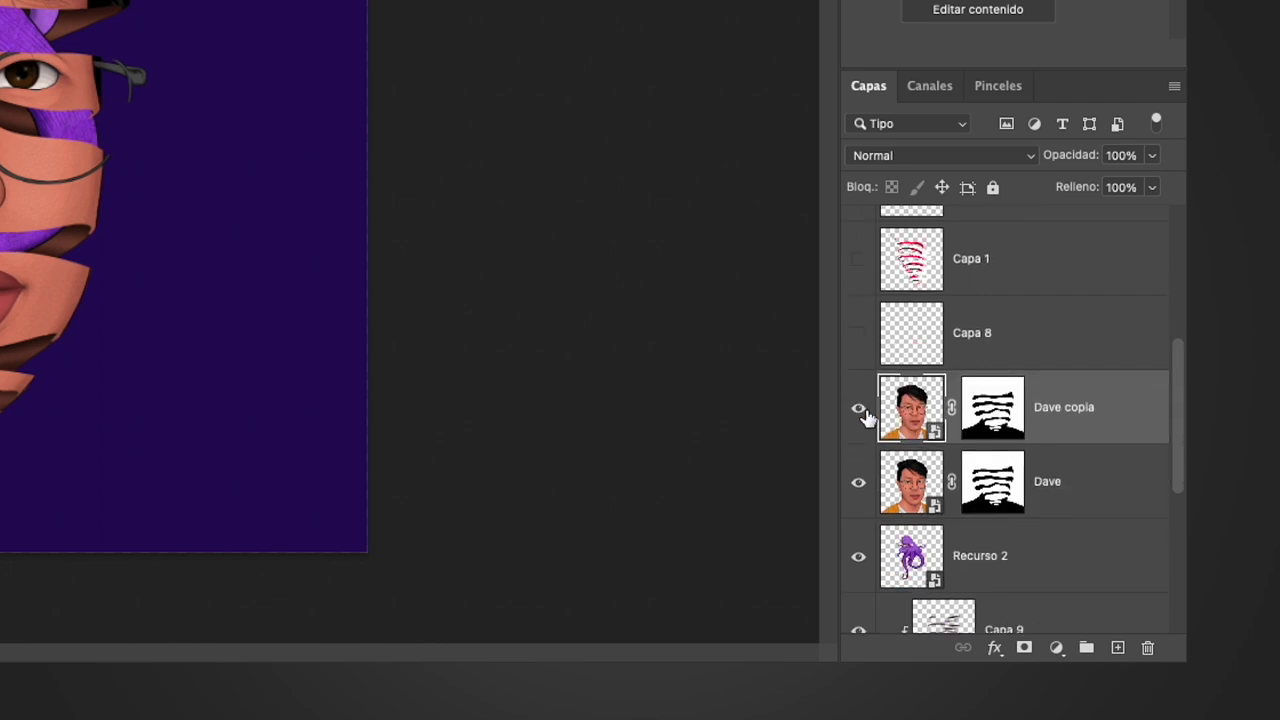
{"action": "left_click_drag", "start_coordinate": [866, 415], "coordinate": [968, 648]}
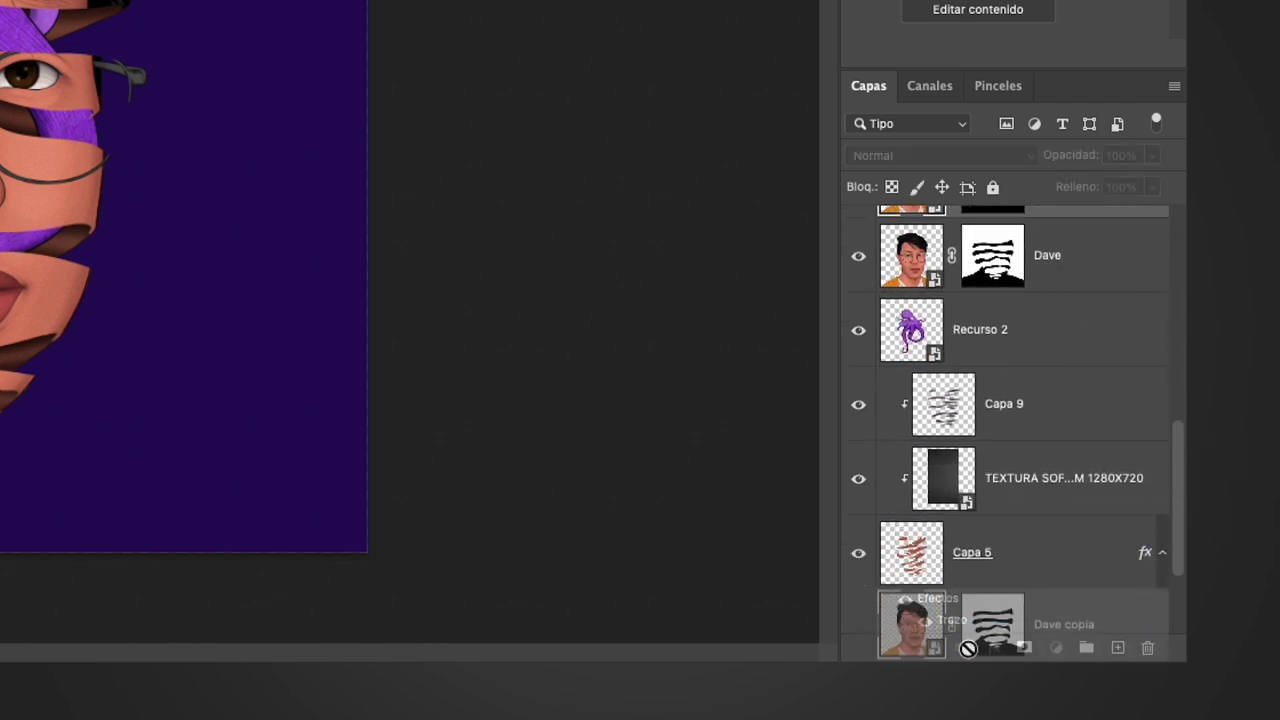
{"action": "left_click_drag", "start_coordinate": [968, 648], "coordinate": [981, 505]}
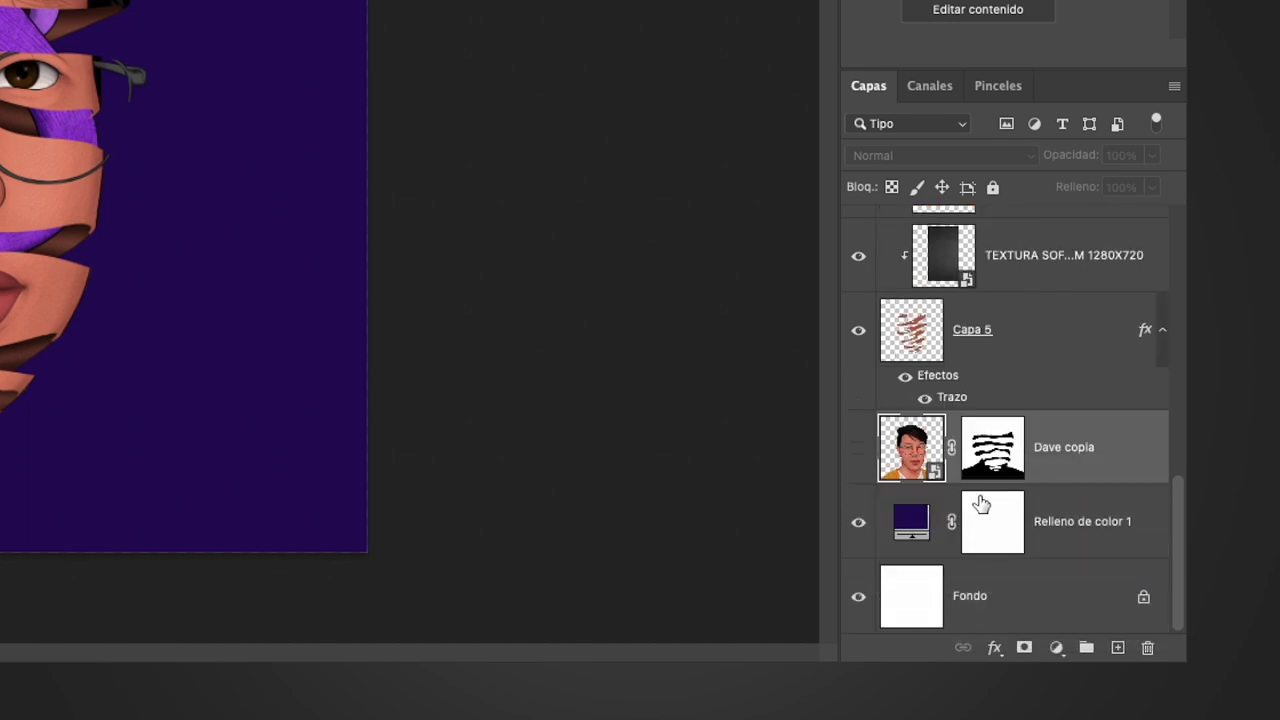
Select the Dave layer's mask thumbnail for painting.
{"action": "scroll", "coordinate": [981, 505], "scroll_direction": "up", "scroll_amount": 2}
{"action": "scroll", "coordinate": [980, 491], "scroll_direction": "up", "scroll_amount": 3}
{"action": "scroll", "coordinate": [980, 490], "scroll_direction": "up", "scroll_amount": 1}
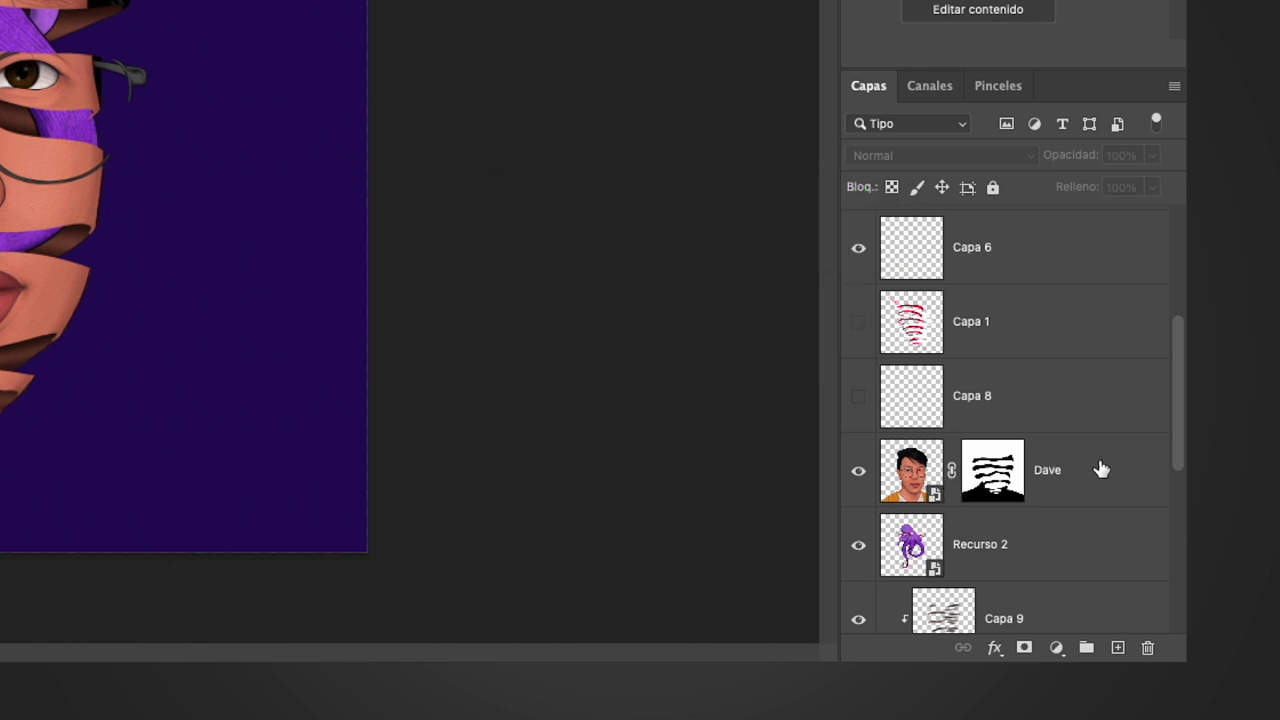
{"action": "left_click", "coordinate": [1005, 483]}
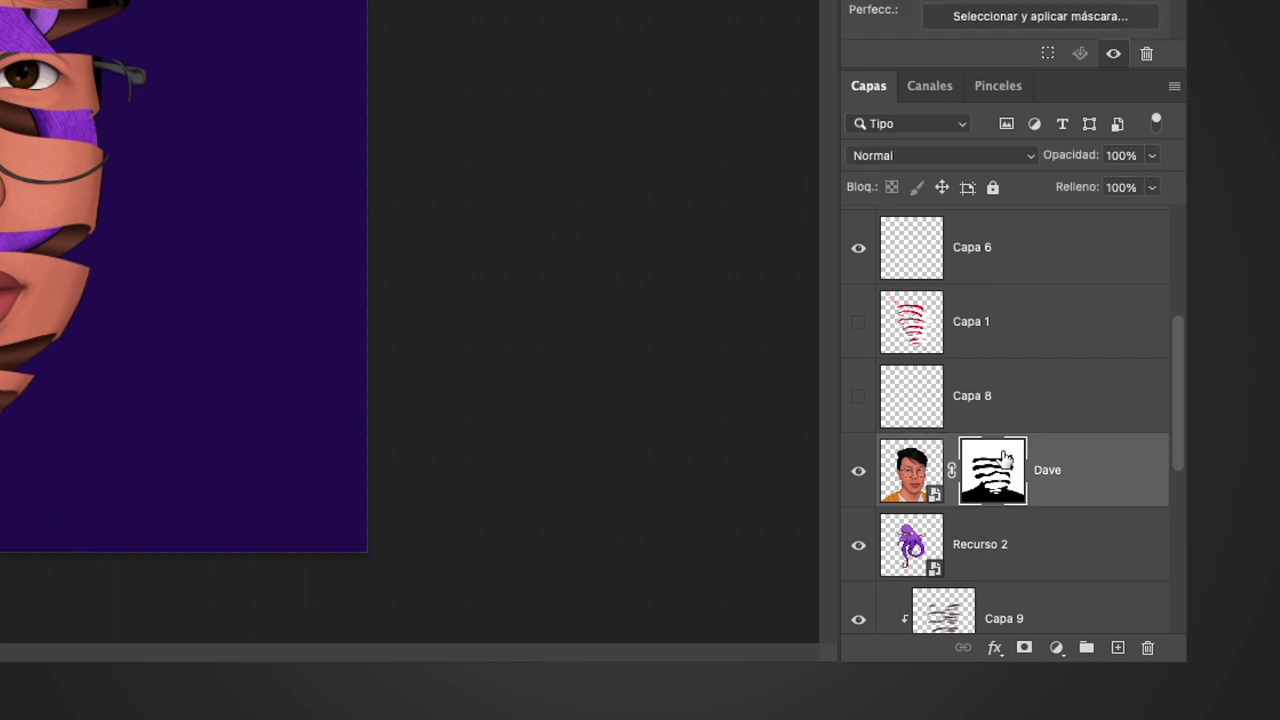
Load the octopus as a selection and paint Dave's mask to reveal a tentacle by the left eye.
{"action": "left_click", "coordinate": [909, 540], "text": "ctrl"}
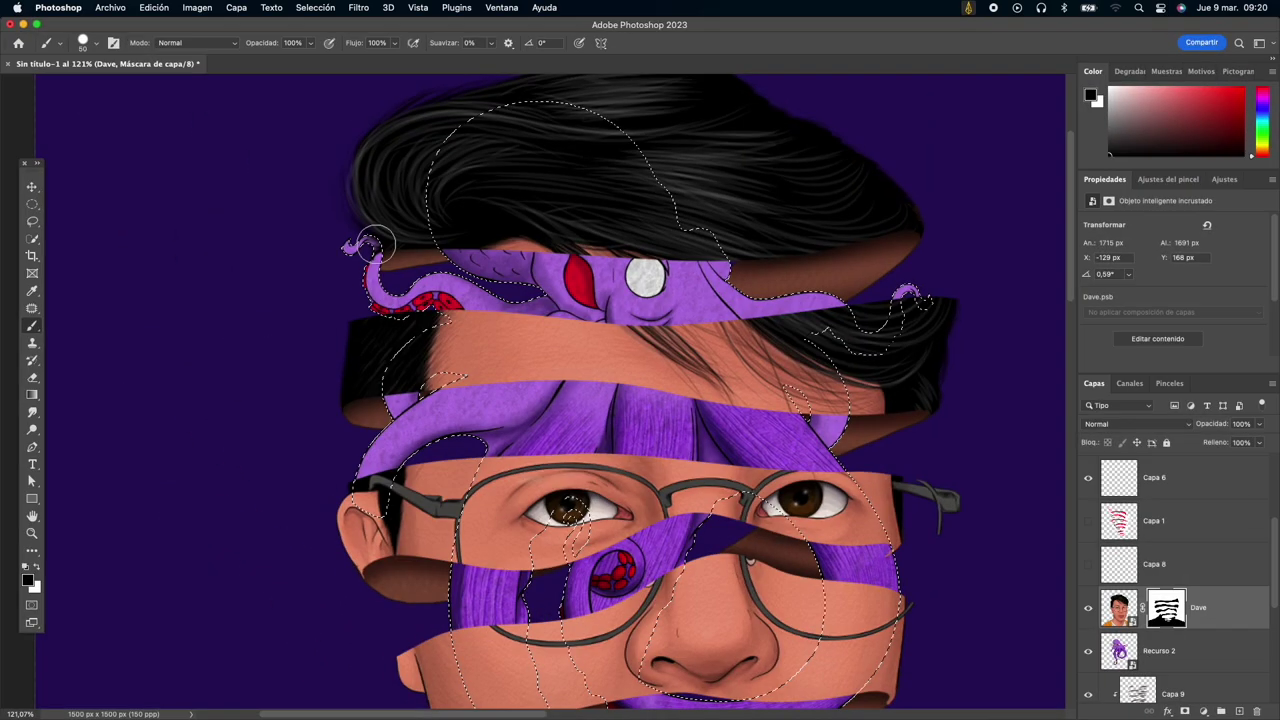
{"action": "right_click", "coordinate": [470, 410]}
{"action": "key", "text": "Escape"}
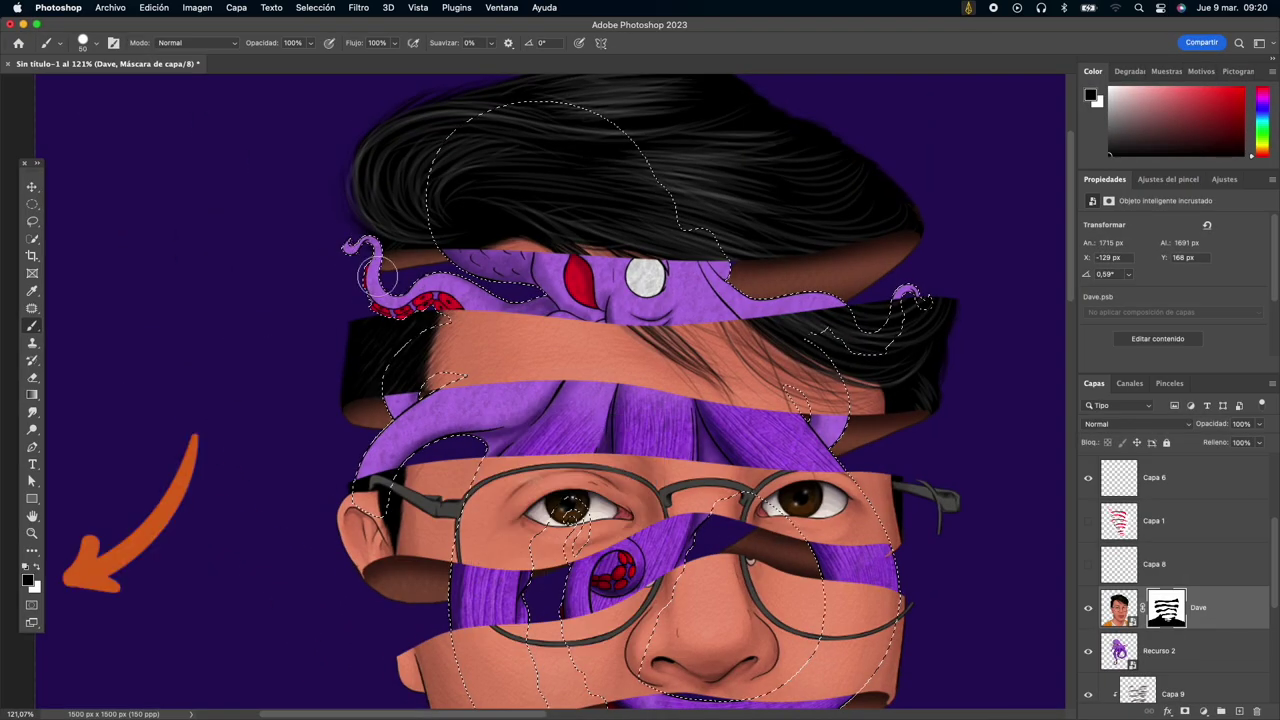
{"action": "scroll", "coordinate": [834, 296], "scroll_direction": "right", "scroll_amount": 5}
{"action": "scroll", "coordinate": [834, 296], "scroll_direction": "down", "scroll_amount": 3}
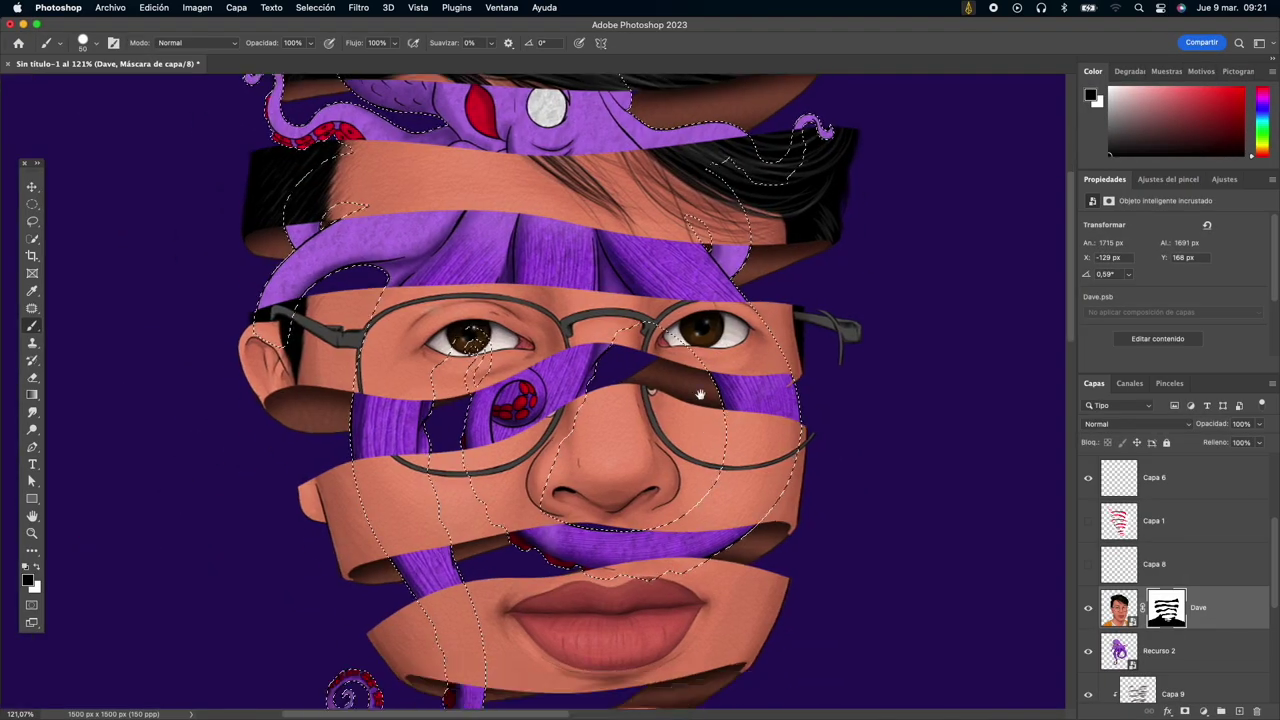
{"action": "scroll", "coordinate": [706, 336], "scroll_direction": "down", "scroll_amount": 7}
{"action": "scroll", "coordinate": [706, 336], "scroll_direction": "up", "scroll_amount": 2}
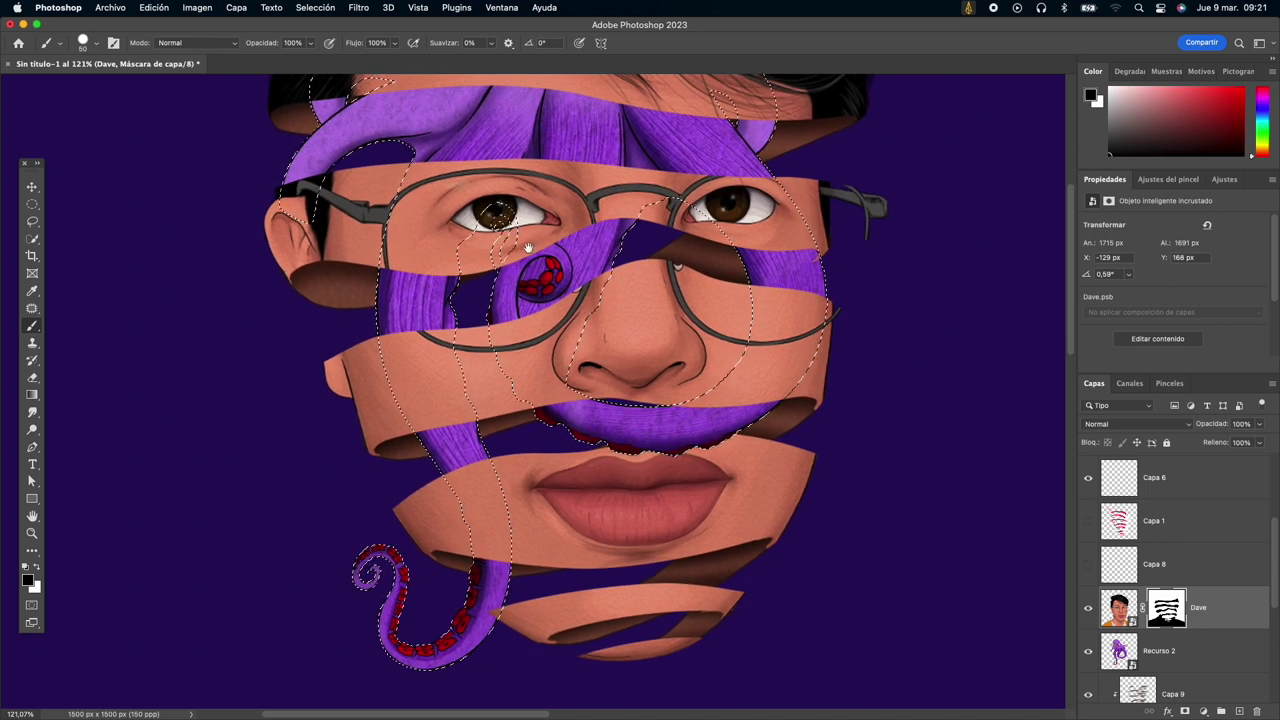
{"action": "scroll", "coordinate": [600, 350], "scroll_direction": "up", "scroll_amount": 1}
{"action": "scroll", "coordinate": [520, 270], "scroll_direction": "up", "scroll_amount": 5}
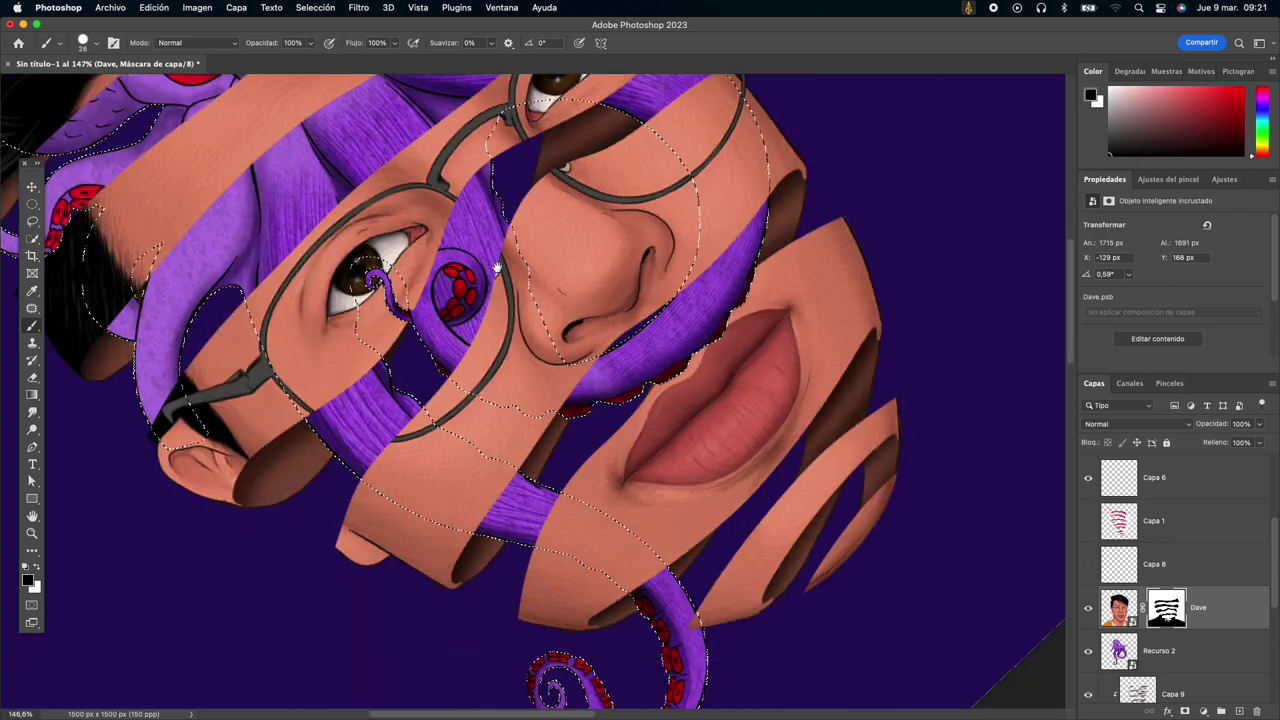
{"action": "left_click_drag", "start_coordinate": [488, 300], "coordinate": [486, 341]}
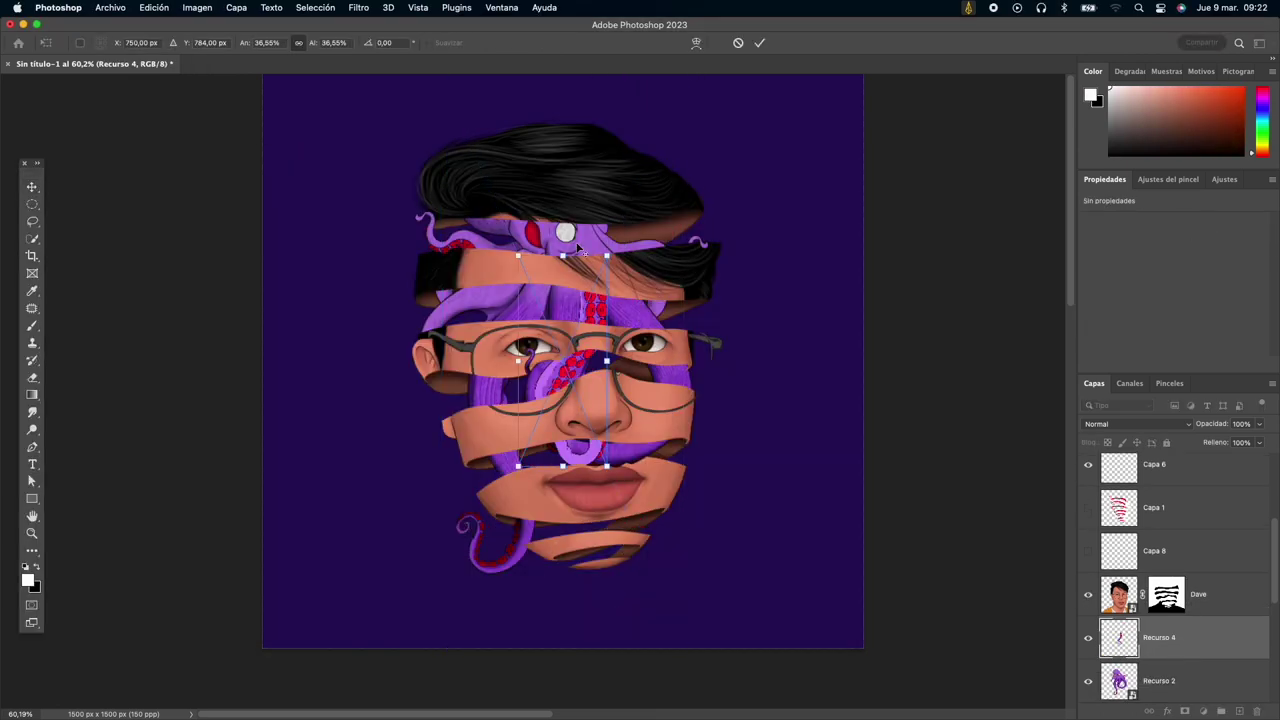
Rotate the Recurso 4 tentacle to about 113° and enlarge it beside the left ear.
{"action": "key", "text": "Return"}
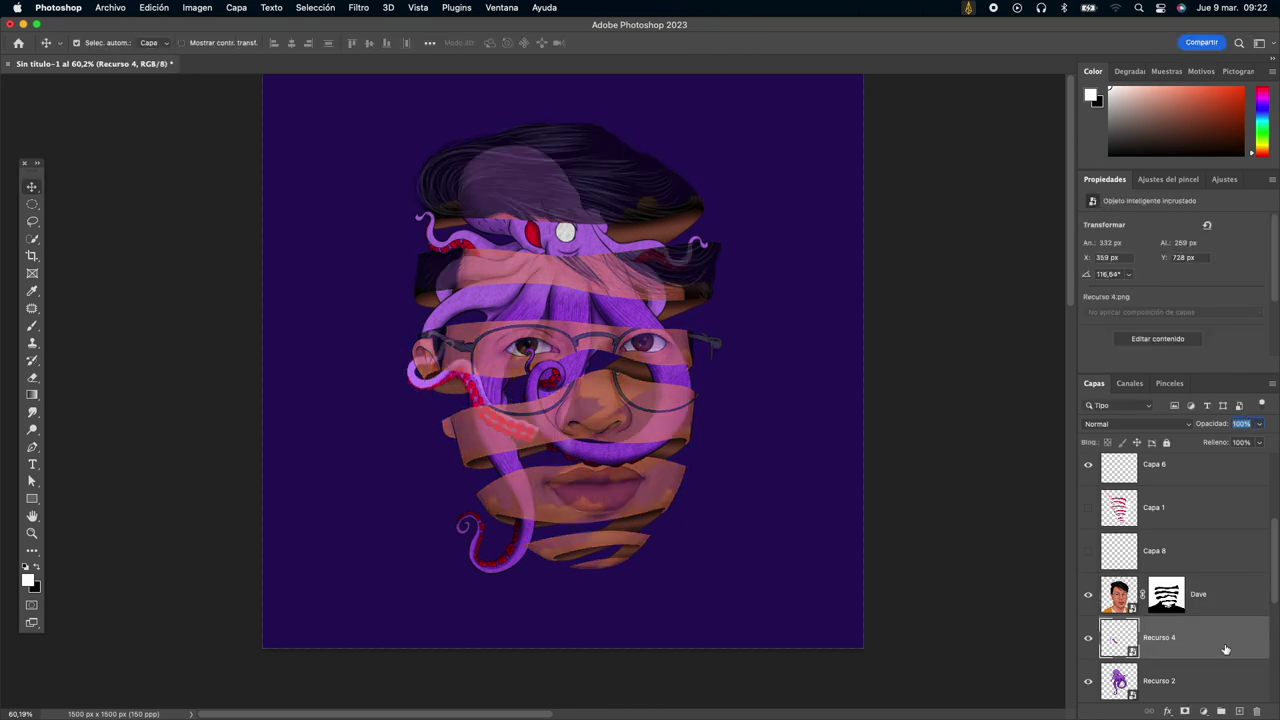
{"action": "type", "text": "80"}
{"action": "key", "text": "ctrl+t"}
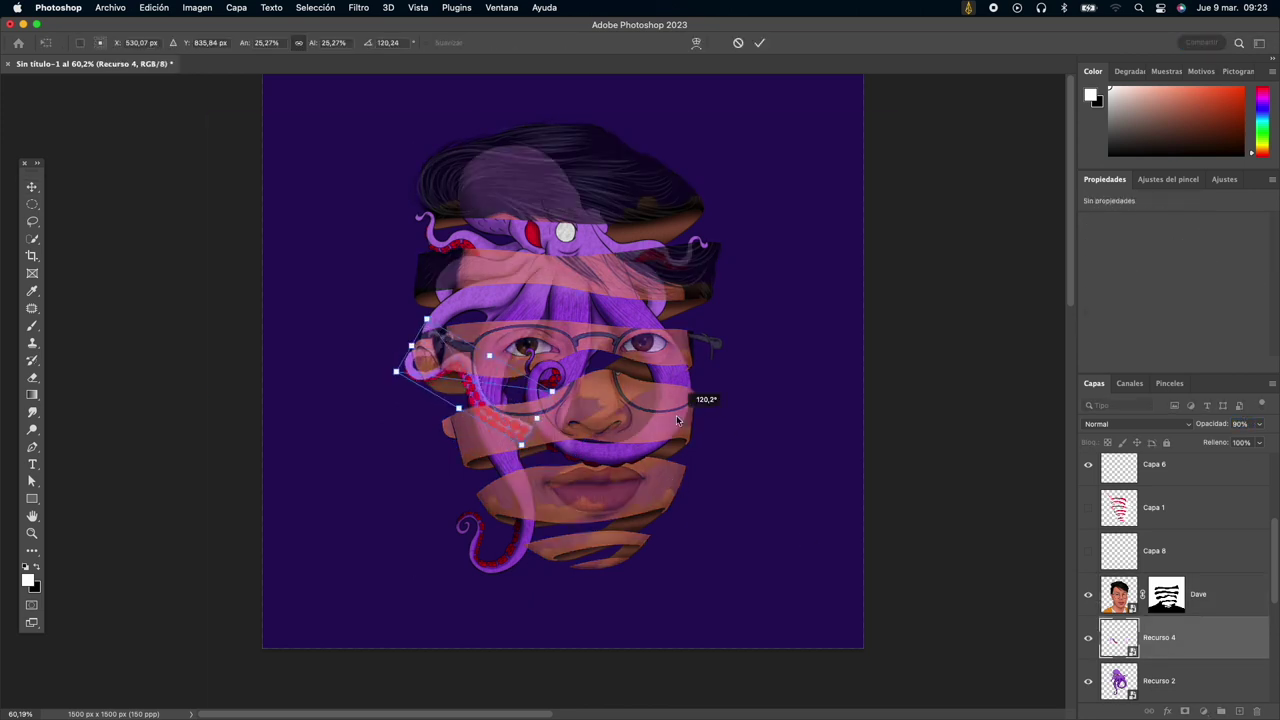
{"action": "scroll", "coordinate": [540, 400], "scroll_direction": "up", "scroll_amount": 5}
{"action": "mouse_move", "coordinate": [650, 405]}
{"action": "left_mouse_down"}
{"action": "mouse_move", "coordinate": [667, 392]}
{"action": "mouse_move", "coordinate": [590, 512]}
{"action": "left_mouse_up"}
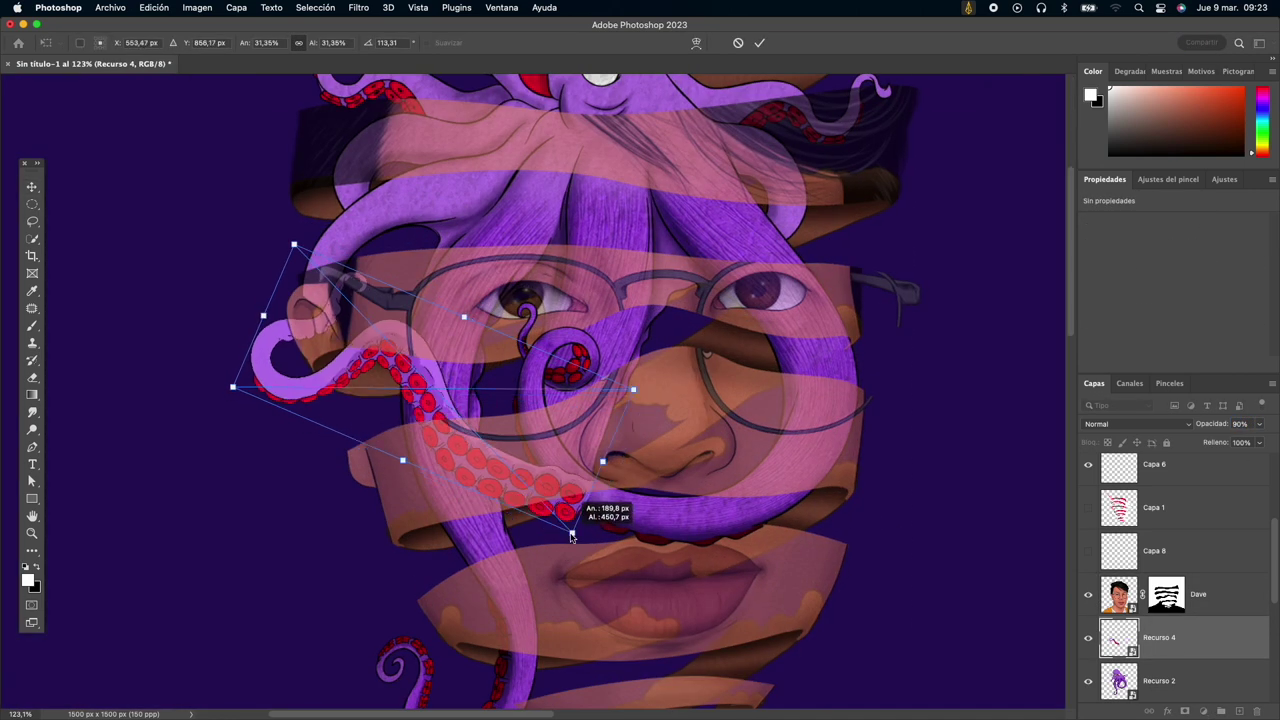
{"action": "key", "text": "Return"}
Restore Dave to full opacity, add a mask to Recurso 4, and nudge the tentacle into place.
{"action": "left_click", "coordinate": [1198, 594]}
{"action": "key", "text": "0"}
{"action": "key", "text": "b"}
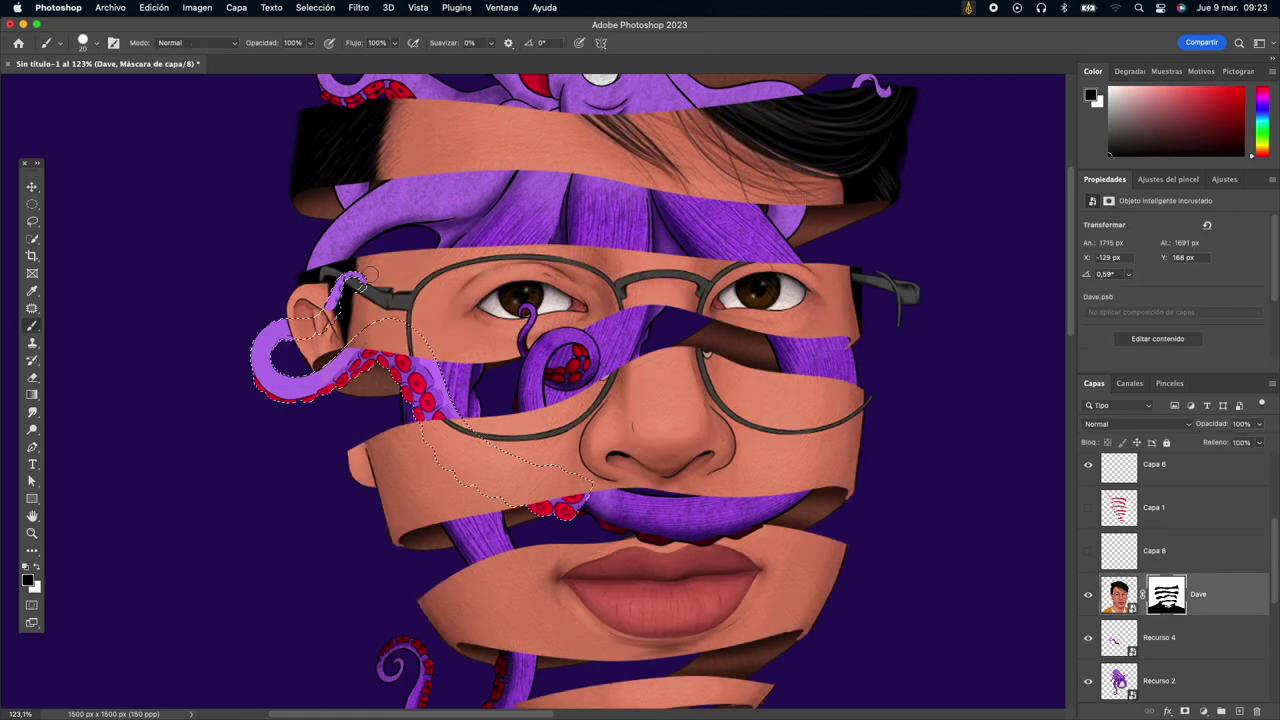
{"action": "key", "text": "alt+["}
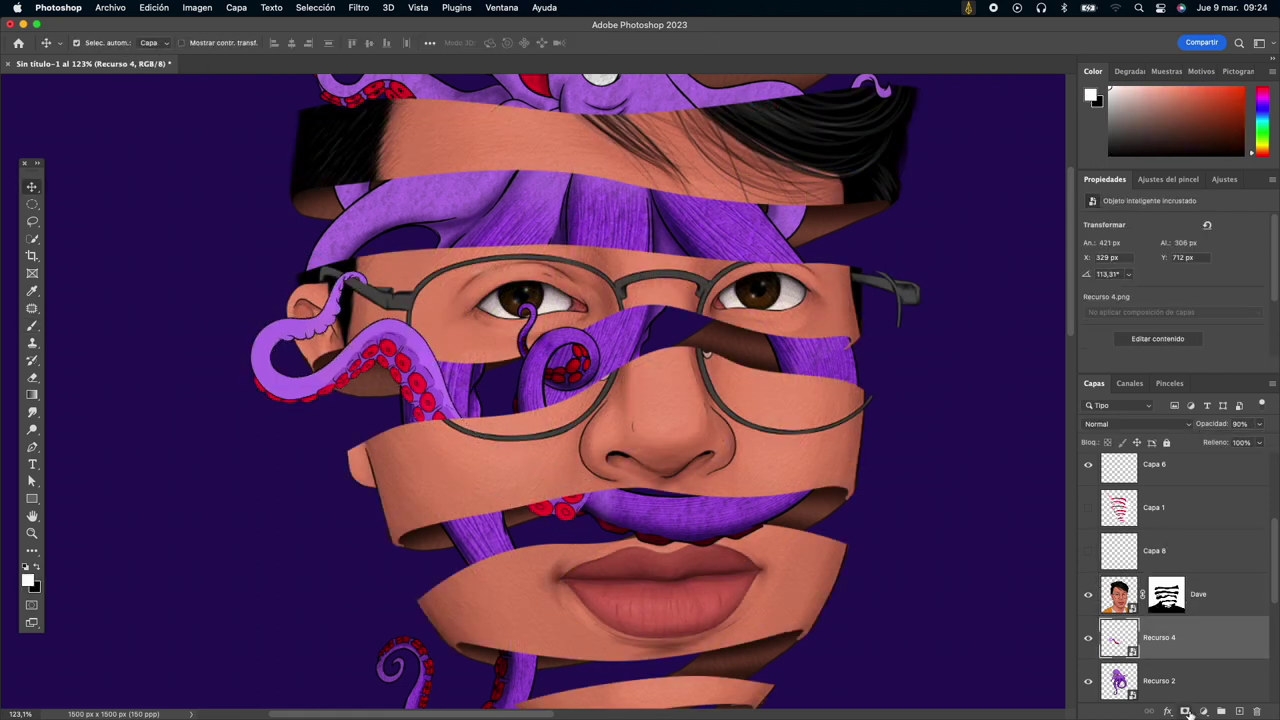
{"action": "key", "text": "v"}
{"action": "scroll", "coordinate": [543, 450], "scroll_direction": "down", "scroll_amount": 3}
{"action": "left_click_drag", "start_coordinate": [690, 345], "coordinate": [712, 333]}
Place the Recurso 6 glasses image from Finder above the Dave layer.
{"action": "key", "text": "super+Tab"}
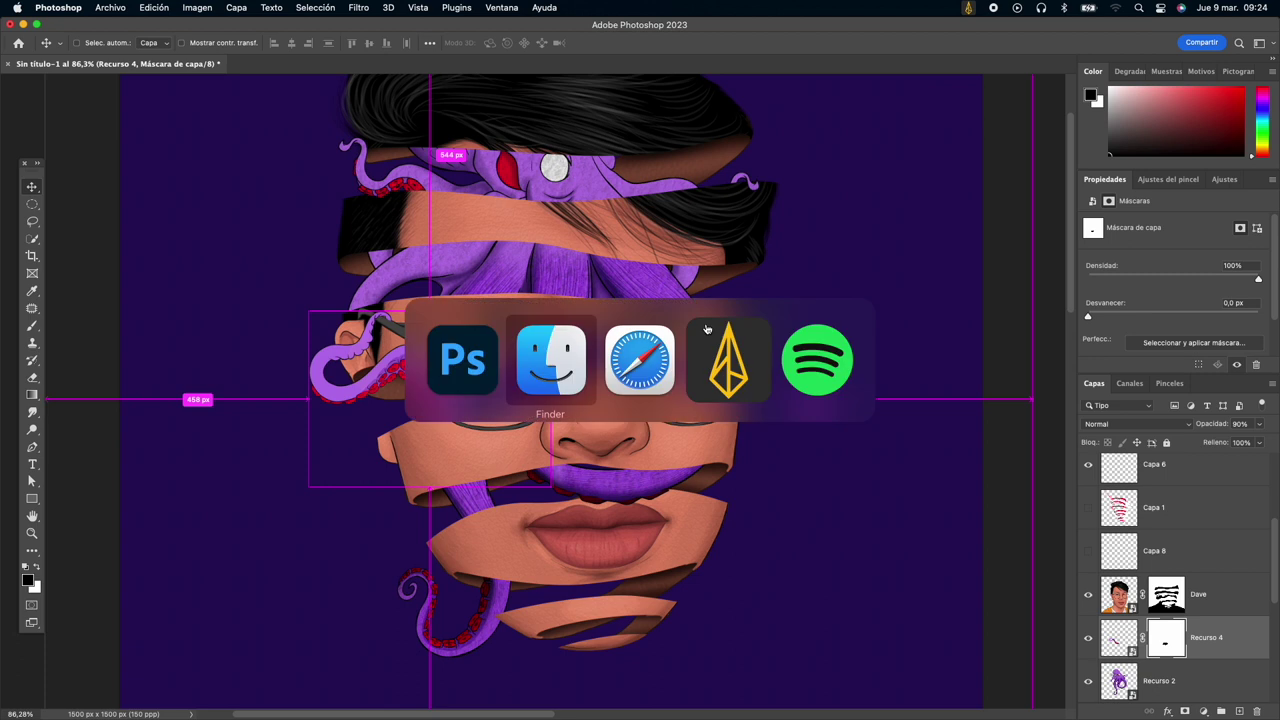
{"action": "left_click_drag", "start_coordinate": [771, 232], "coordinate": [778, 305]}
{"action": "left_click_drag", "start_coordinate": [778, 253], "coordinate": [566, 386]}
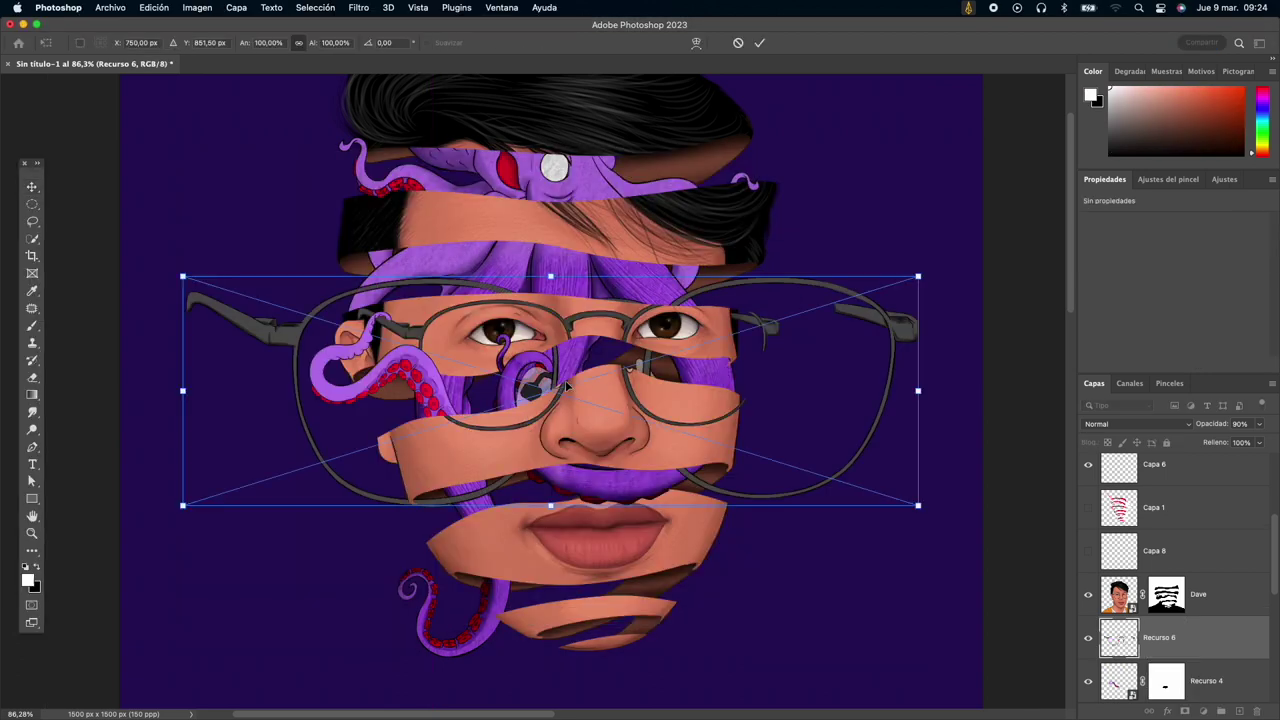
{"action": "key", "text": "Return"}
{"action": "key", "text": "ctrl+bracketright"}
Shrink the glasses to fit the face and tilt them about 0.5°.
{"action": "key", "text": "ctrl+t"}
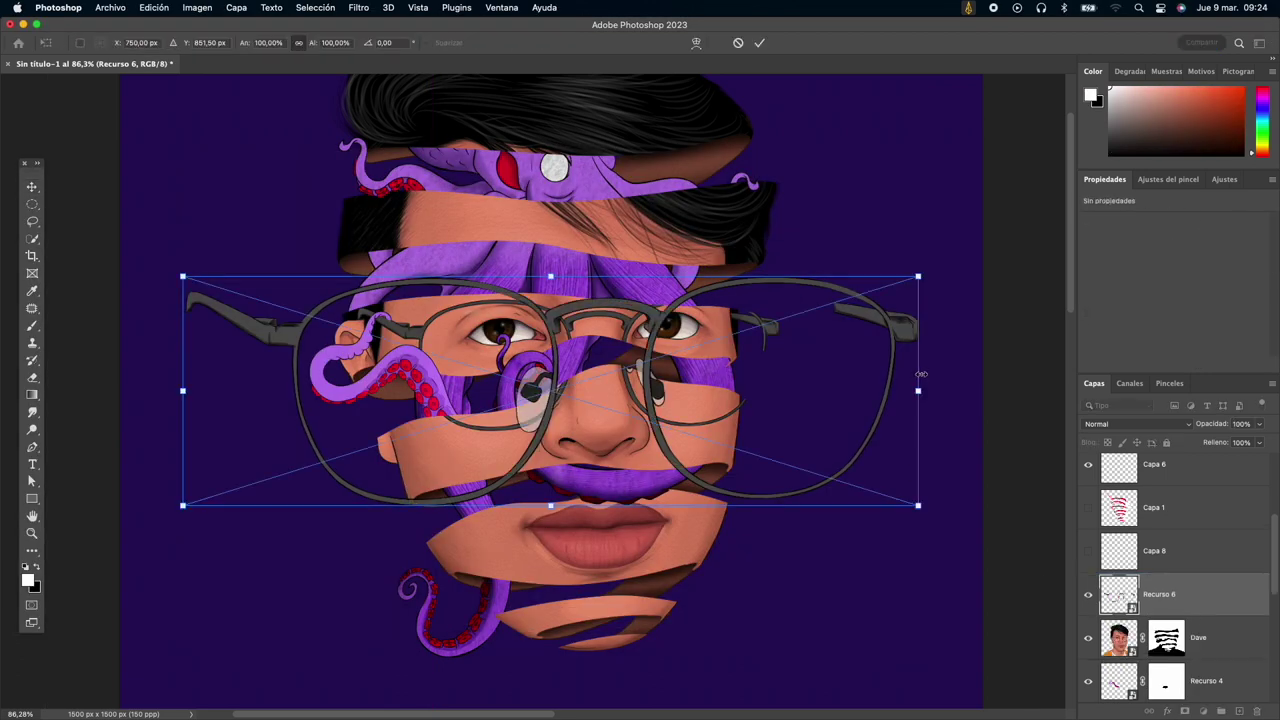
{"action": "left_click_drag", "start_coordinate": [918, 390], "coordinate": [780, 390]}
{"action": "scroll", "coordinate": [640, 390], "scroll_direction": "up", "scroll_amount": 5}
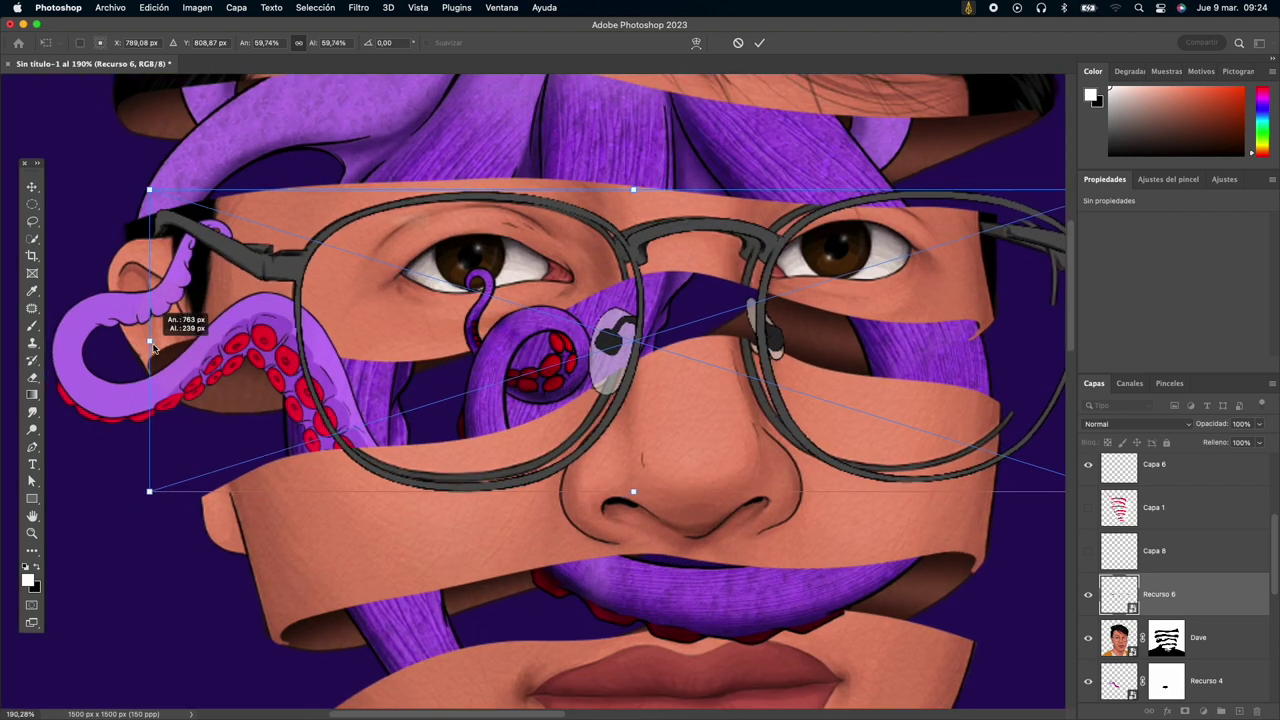
{"action": "mouse_move", "coordinate": [157, 329]}
{"action": "left_mouse_down"}
{"action": "mouse_move", "coordinate": [1000, 358]}
{"action": "mouse_move", "coordinate": [961, 388]}
{"action": "left_mouse_up"}
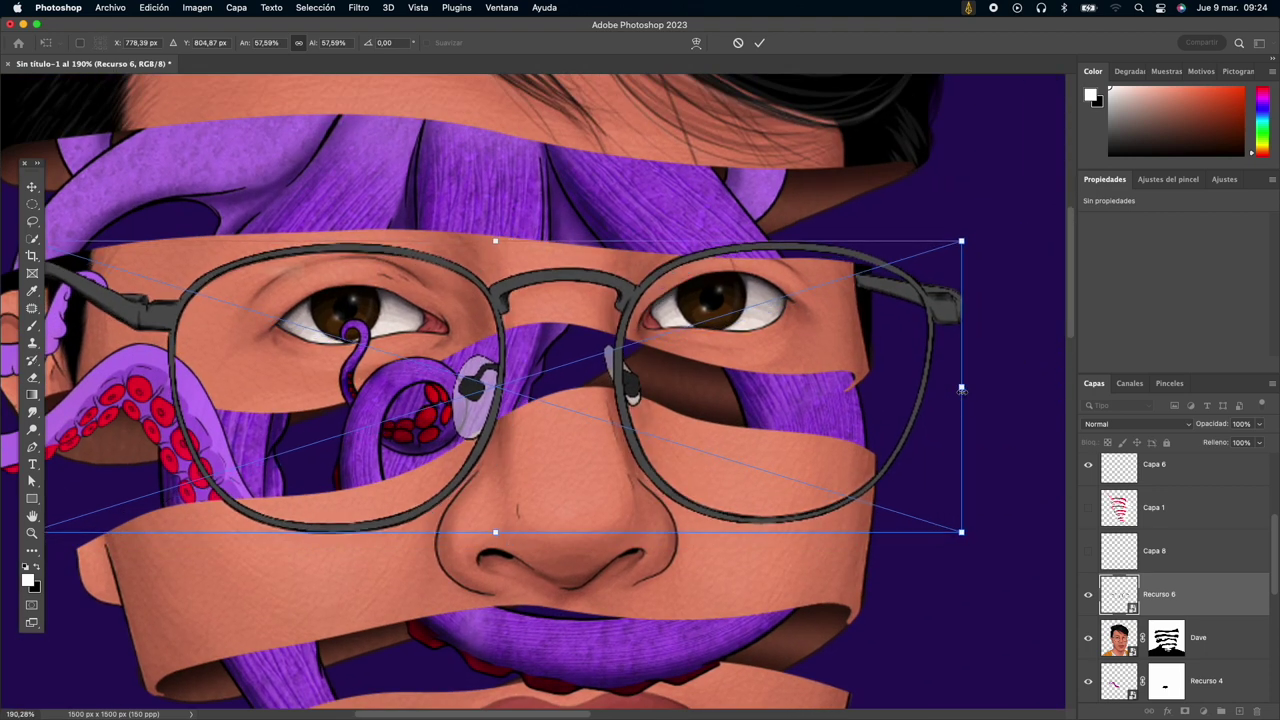
{"action": "scroll", "coordinate": [760, 380], "scroll_direction": "left", "scroll_amount": 3}
{"action": "key", "text": "Return"}
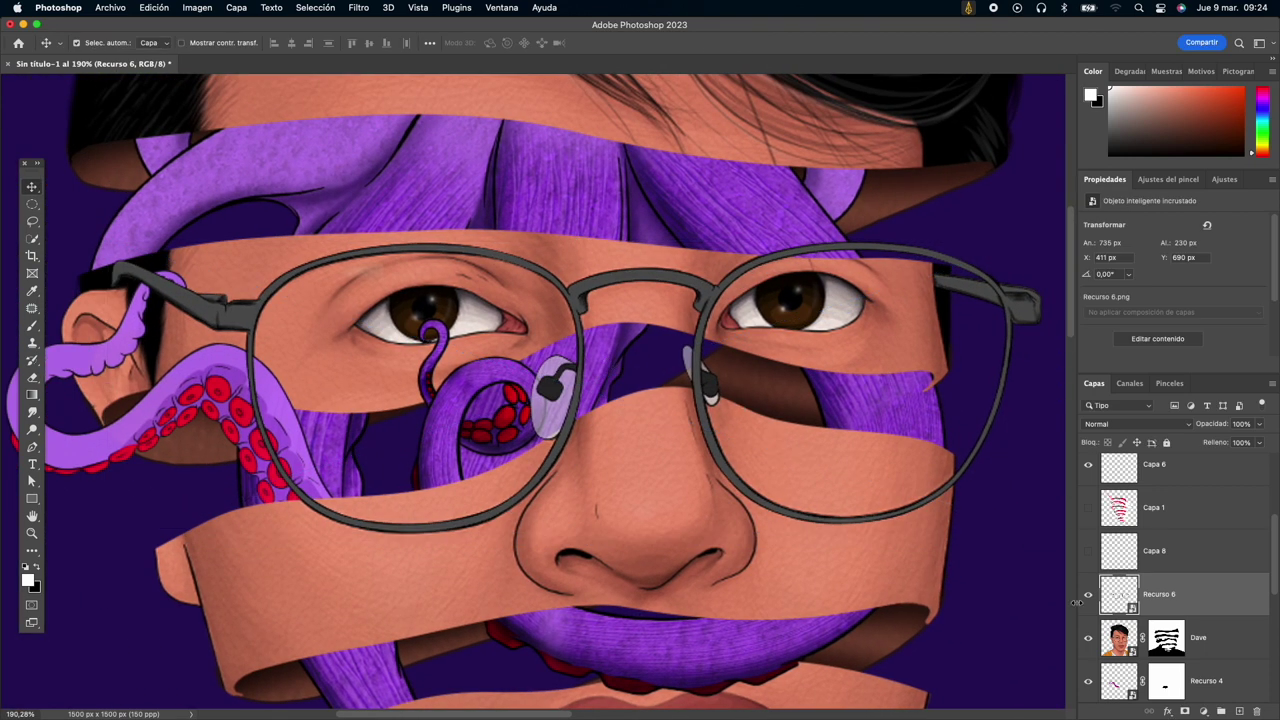
{"action": "scroll", "coordinate": [1015, 247], "scroll_direction": "right", "scroll_amount": 2}
{"action": "key", "text": "ctrl+t"}
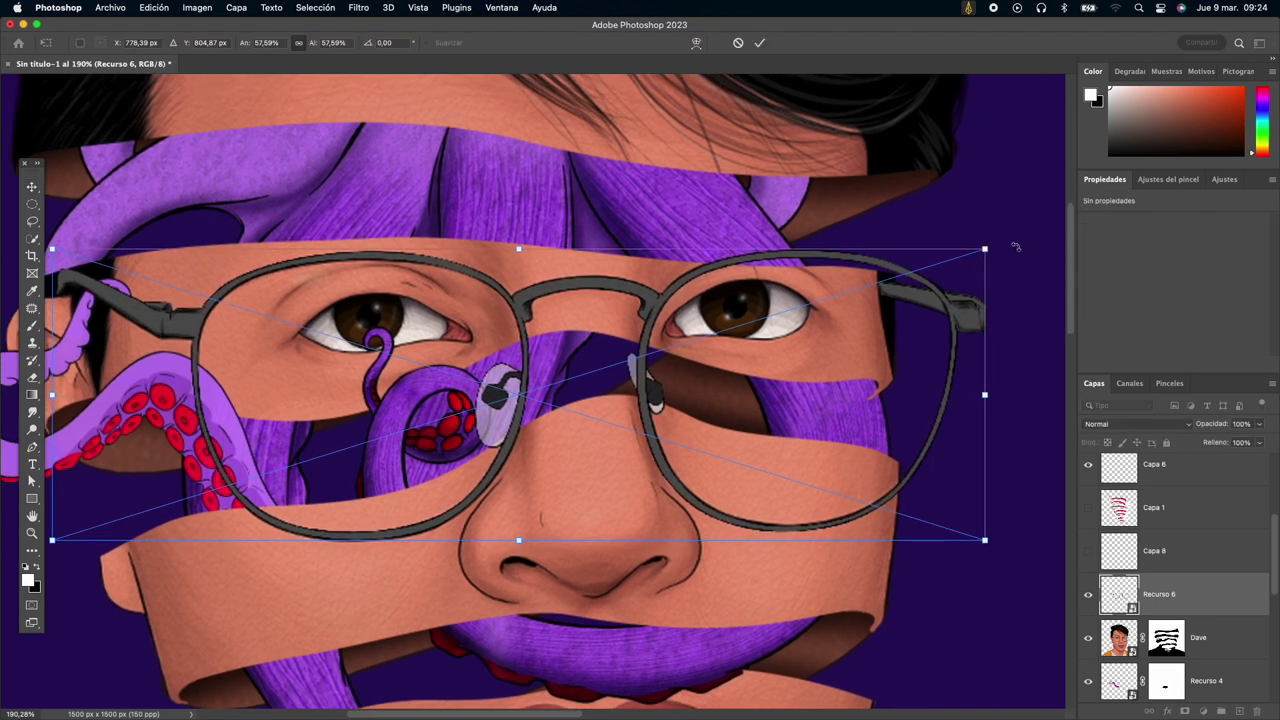
{"action": "key", "text": "Return"}
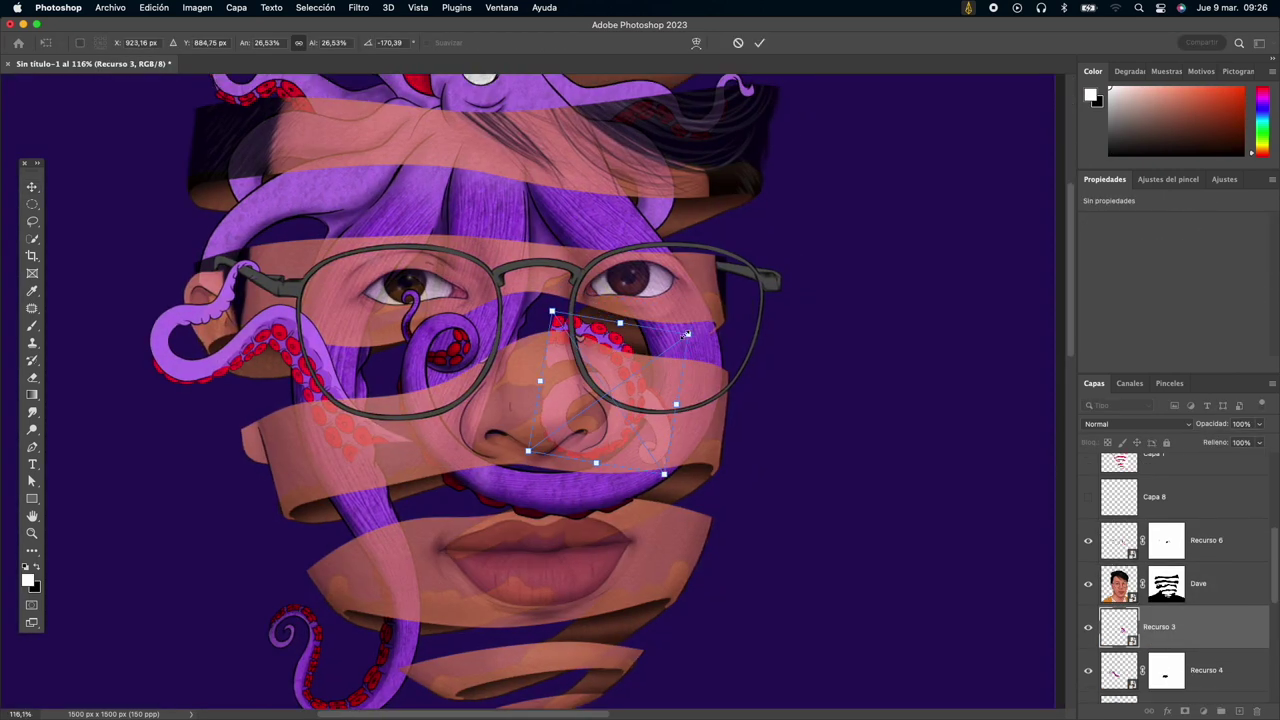
Rotate the Recurso 3 tentacle around the right lens and mask in its red suckers on the Dave layer.
{"action": "mouse_move", "coordinate": [718, 356]}
{"action": "left_mouse_down"}
{"action": "mouse_move", "coordinate": [749, 488]}
{"action": "mouse_move", "coordinate": [797, 430]}
{"action": "left_mouse_up"}
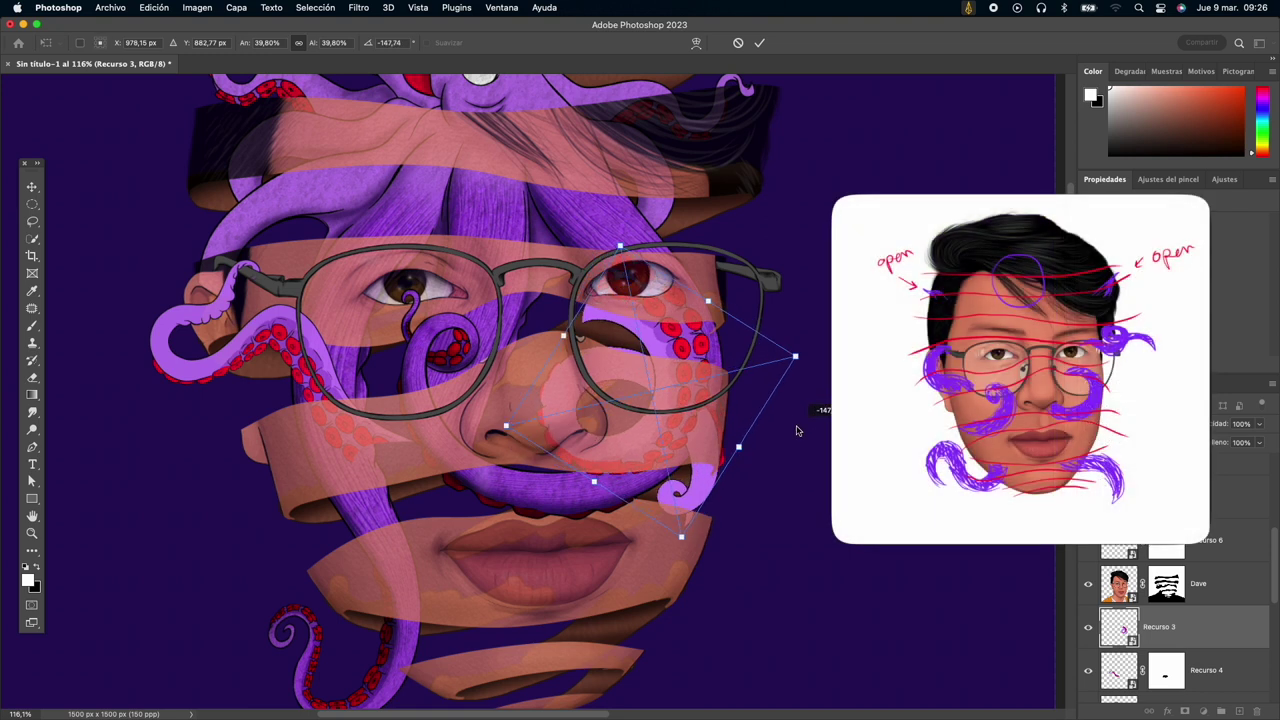
{"action": "left_click_drag", "start_coordinate": [772, 320], "coordinate": [789, 317]}
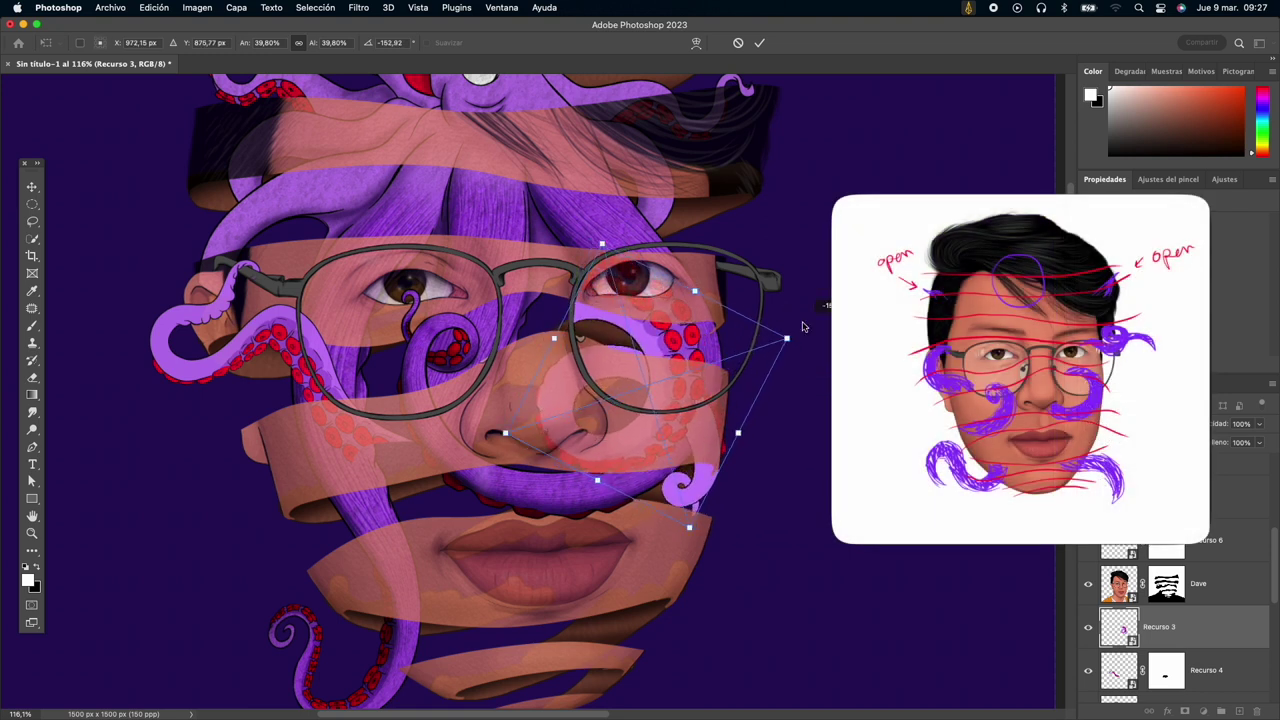
{"action": "key", "text": "Return"}
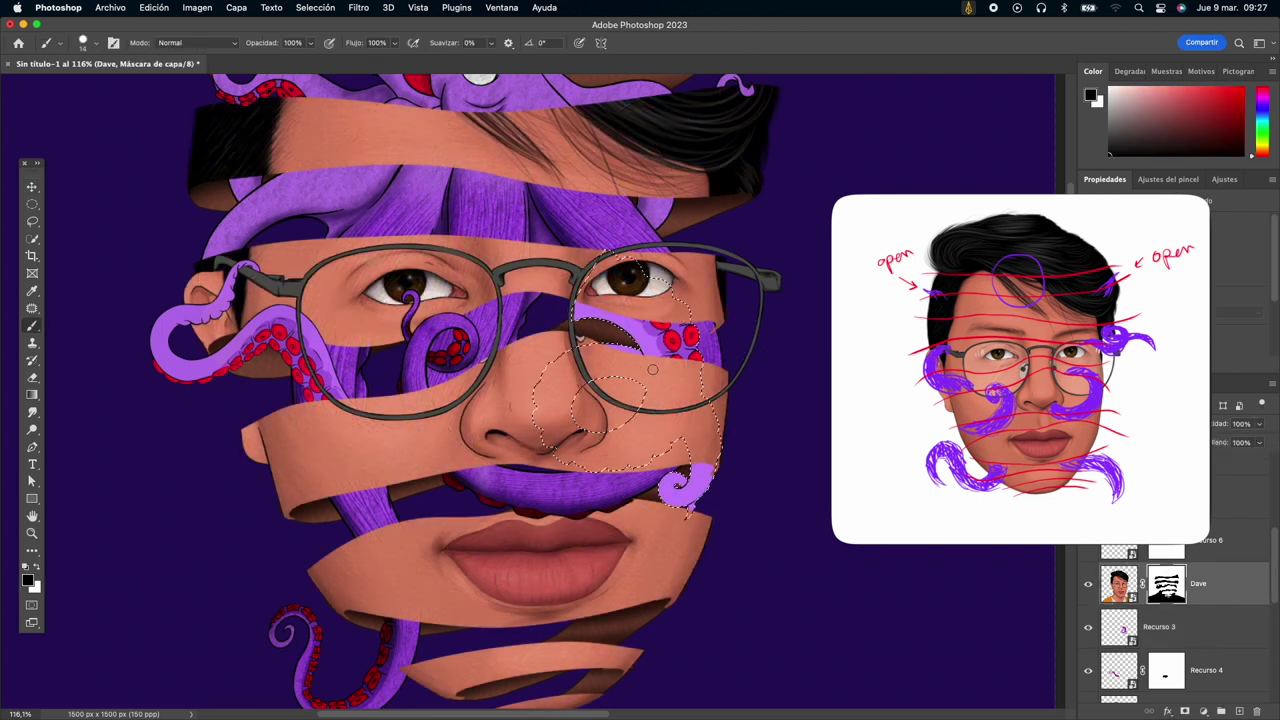
{"action": "mouse_move", "coordinate": [650, 403]}
{"action": "left_mouse_down"}
{"action": "mouse_move", "coordinate": [645, 378]}
{"action": "mouse_move", "coordinate": [692, 378]}
{"action": "left_mouse_up"}
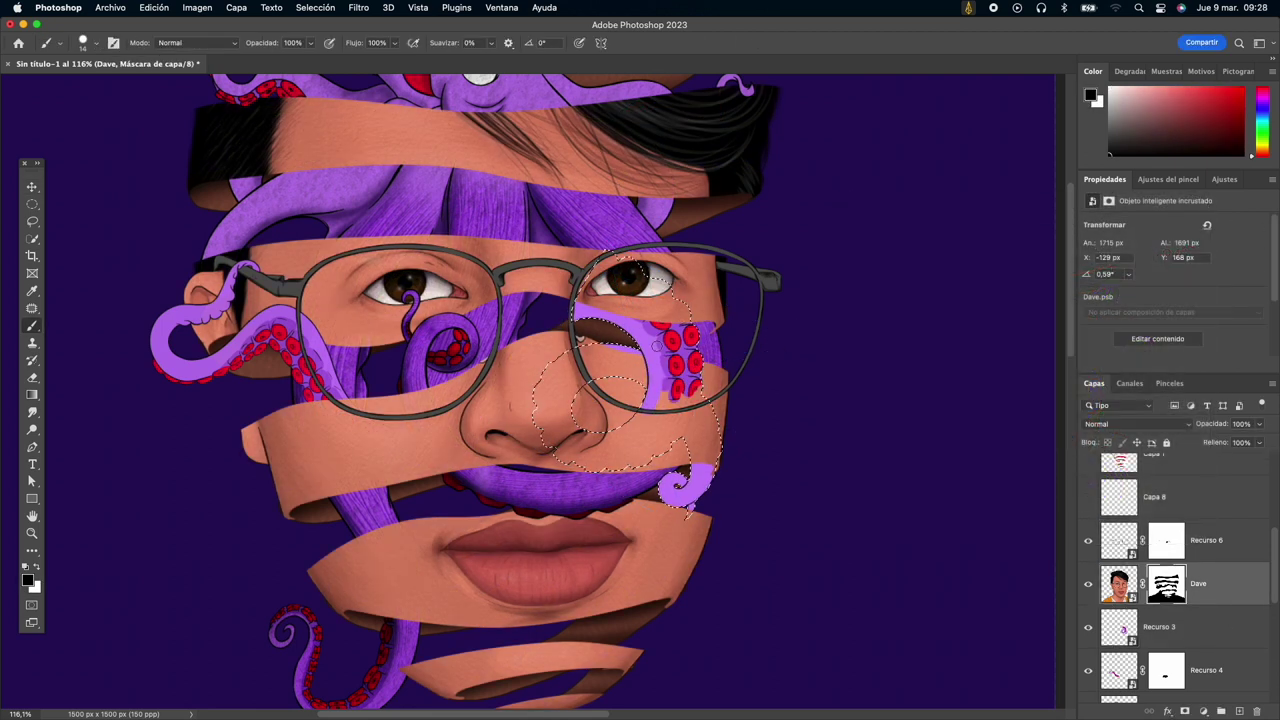
{"action": "left_click_drag", "start_coordinate": [557, 455], "coordinate": [589, 426]}
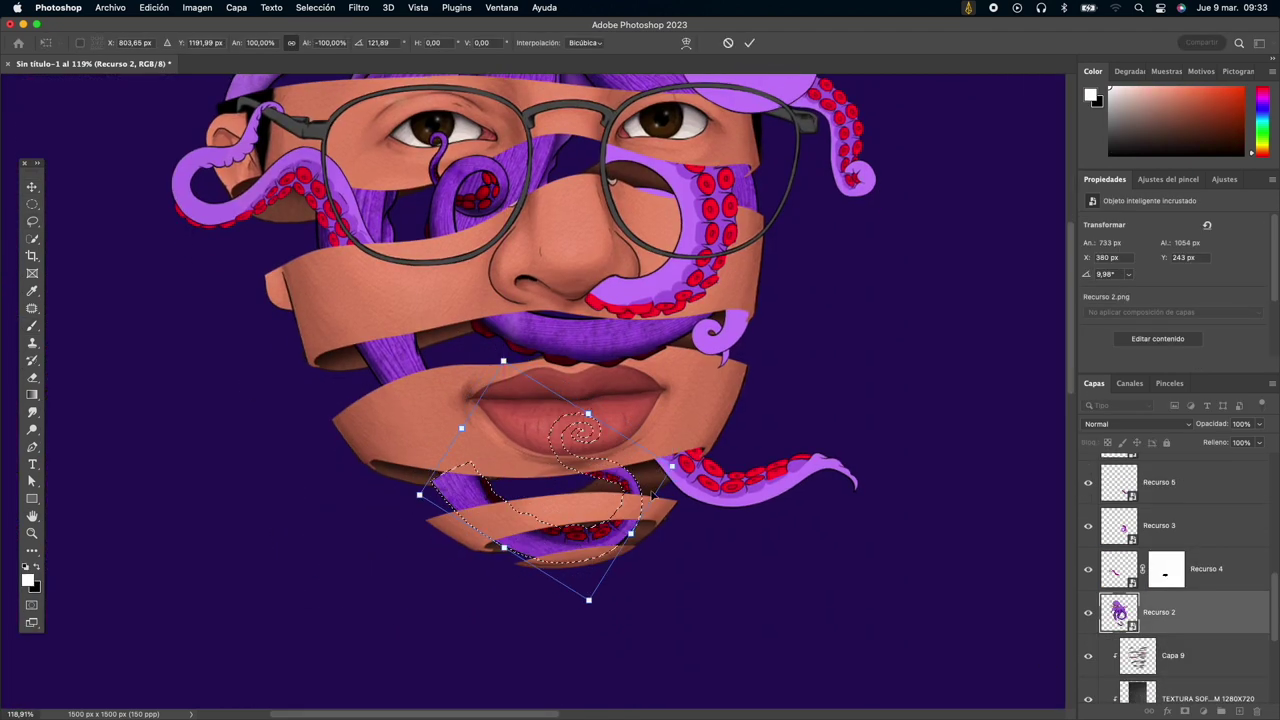
Commit the Recurso 2 tentacle, flipped to -100% width and rotated about 122°, under the lips.
{"action": "key", "text": "Return"}
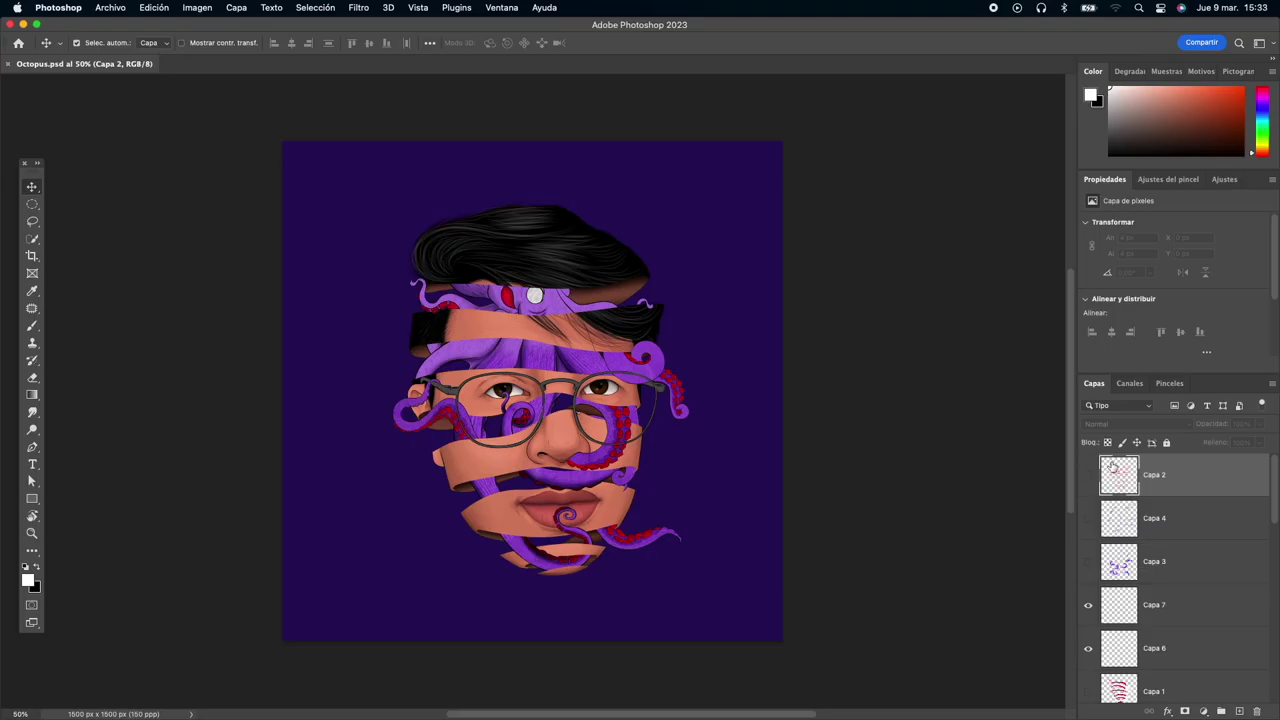
Add a new Capa 10 layer clipped to Recurso 2, blended with Multiplicar.
{"action": "scroll", "coordinate": [1122, 482], "scroll_direction": "down", "scroll_amount": 2}
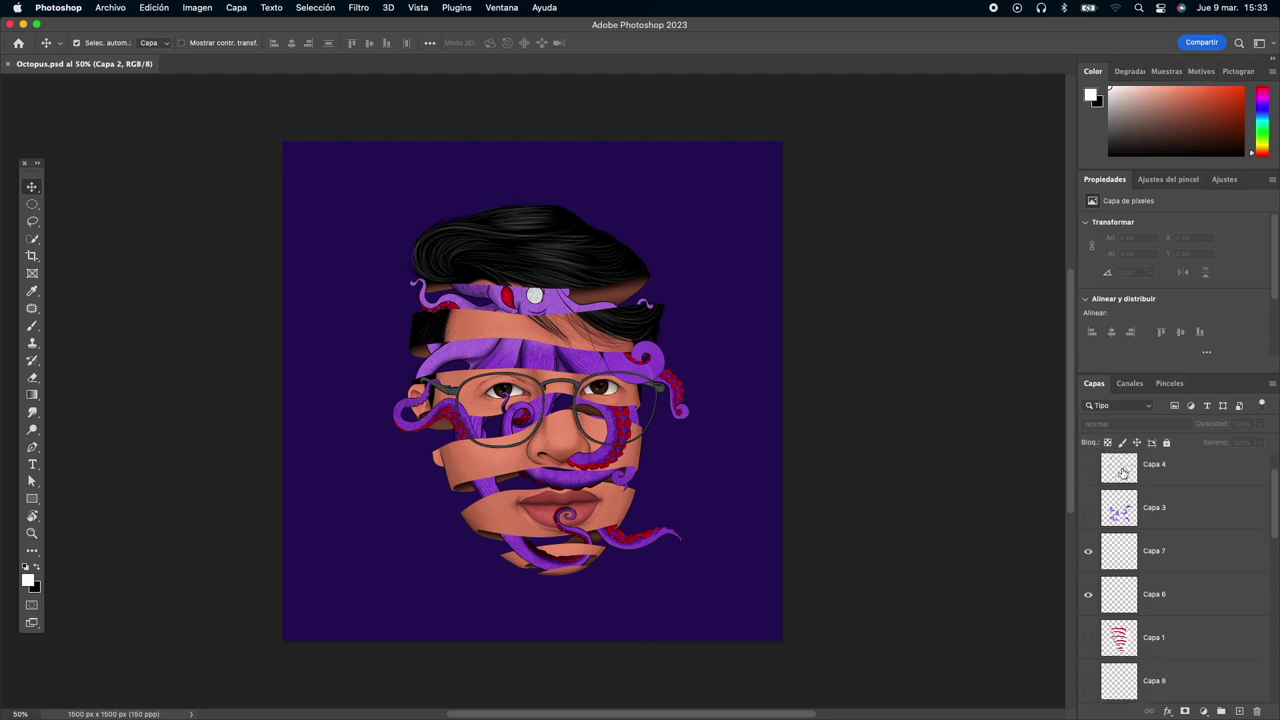
{"action": "scroll", "coordinate": [1125, 495], "scroll_direction": "down", "scroll_amount": 2}
{"action": "scroll", "coordinate": [1128, 510], "scroll_direction": "down", "scroll_amount": 2}
{"action": "scroll", "coordinate": [1132, 522], "scroll_direction": "down", "scroll_amount": 2}
{"action": "scroll", "coordinate": [1132, 530], "scroll_direction": "down", "scroll_amount": 1}
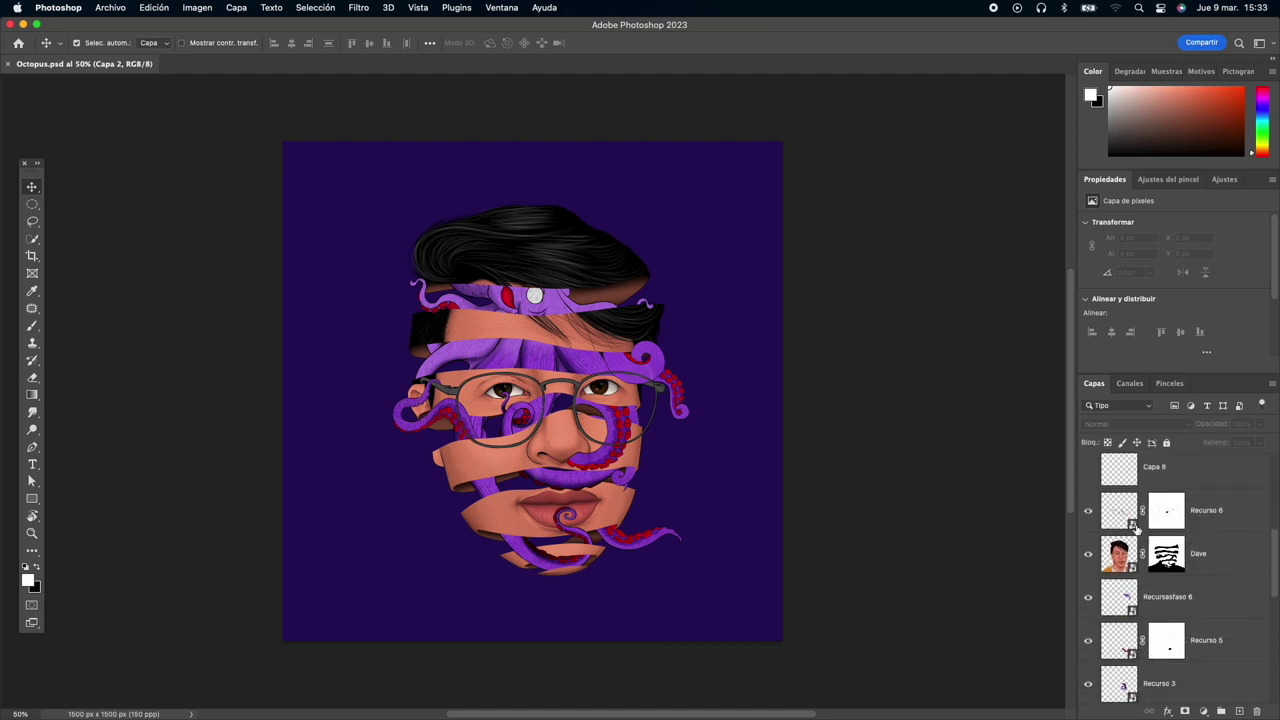
{"action": "scroll", "coordinate": [1134, 530], "scroll_direction": "down", "scroll_amount": 1}
{"action": "scroll", "coordinate": [1136, 530], "scroll_direction": "down", "scroll_amount": 1}
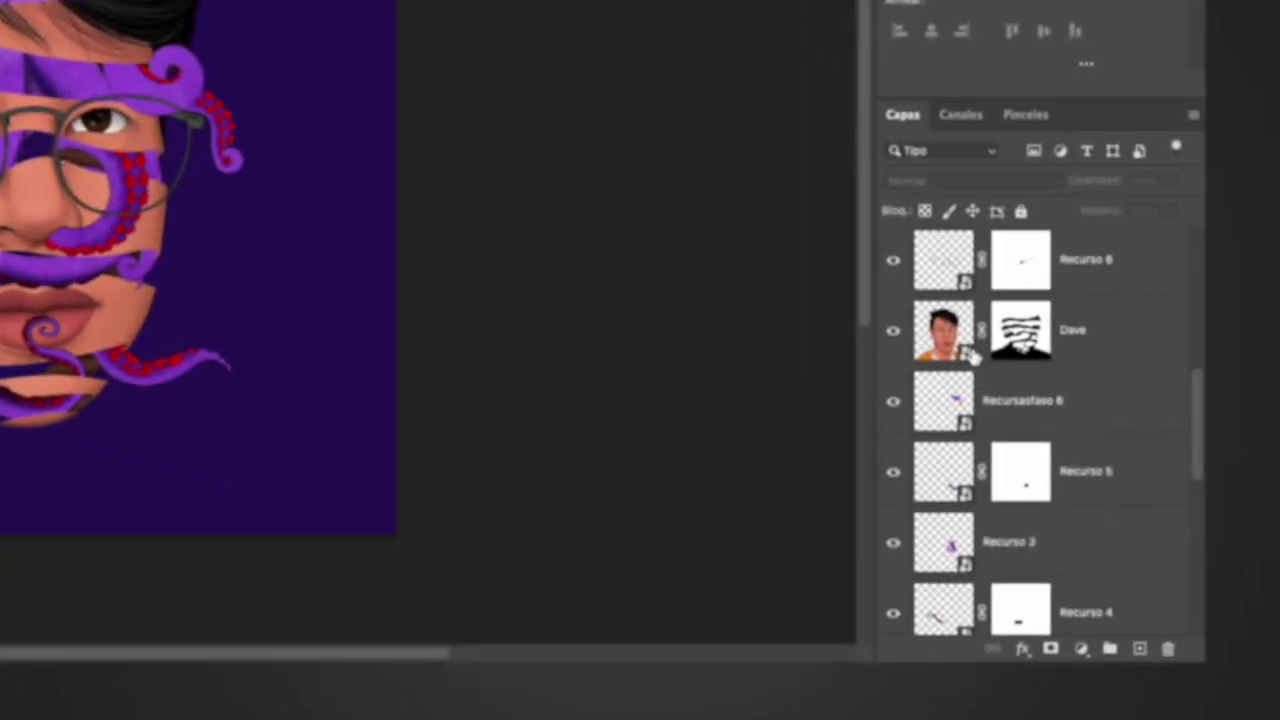
{"action": "scroll", "coordinate": [955, 335], "scroll_direction": "down", "scroll_amount": 1}
{"action": "scroll", "coordinate": [955, 333], "scroll_direction": "down", "scroll_amount": 2}
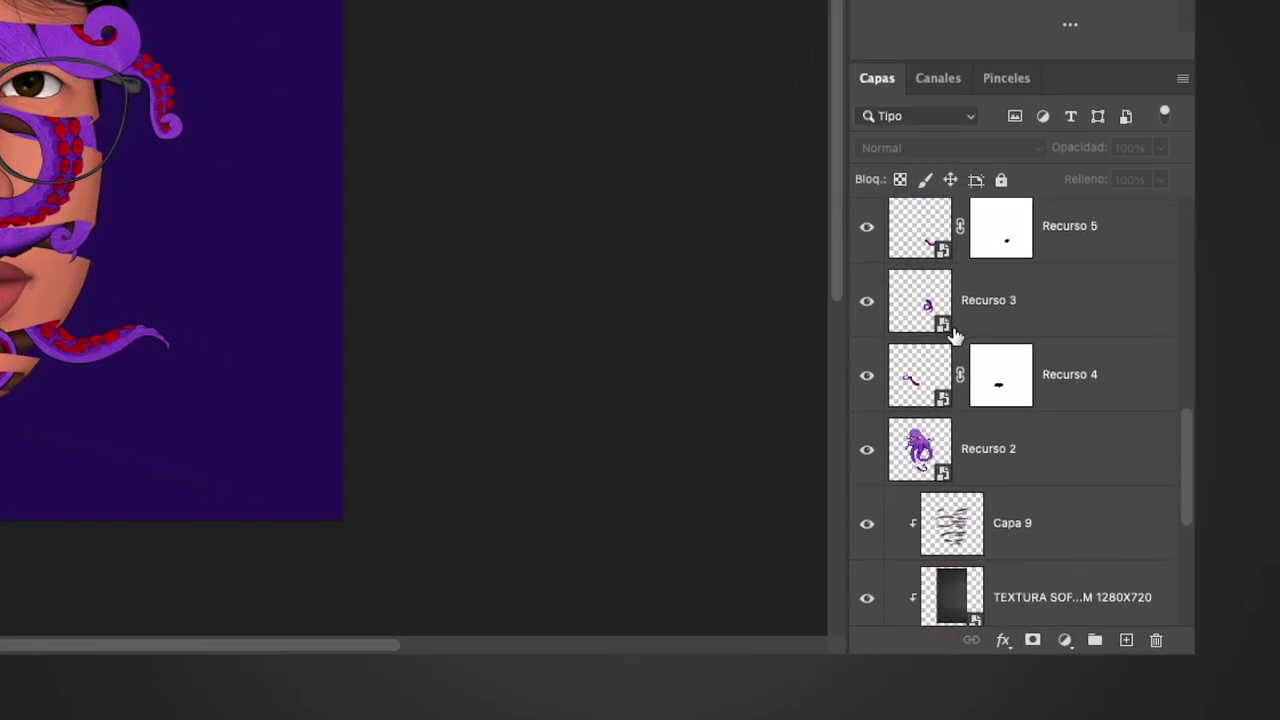
{"action": "left_click", "coordinate": [1037, 447]}
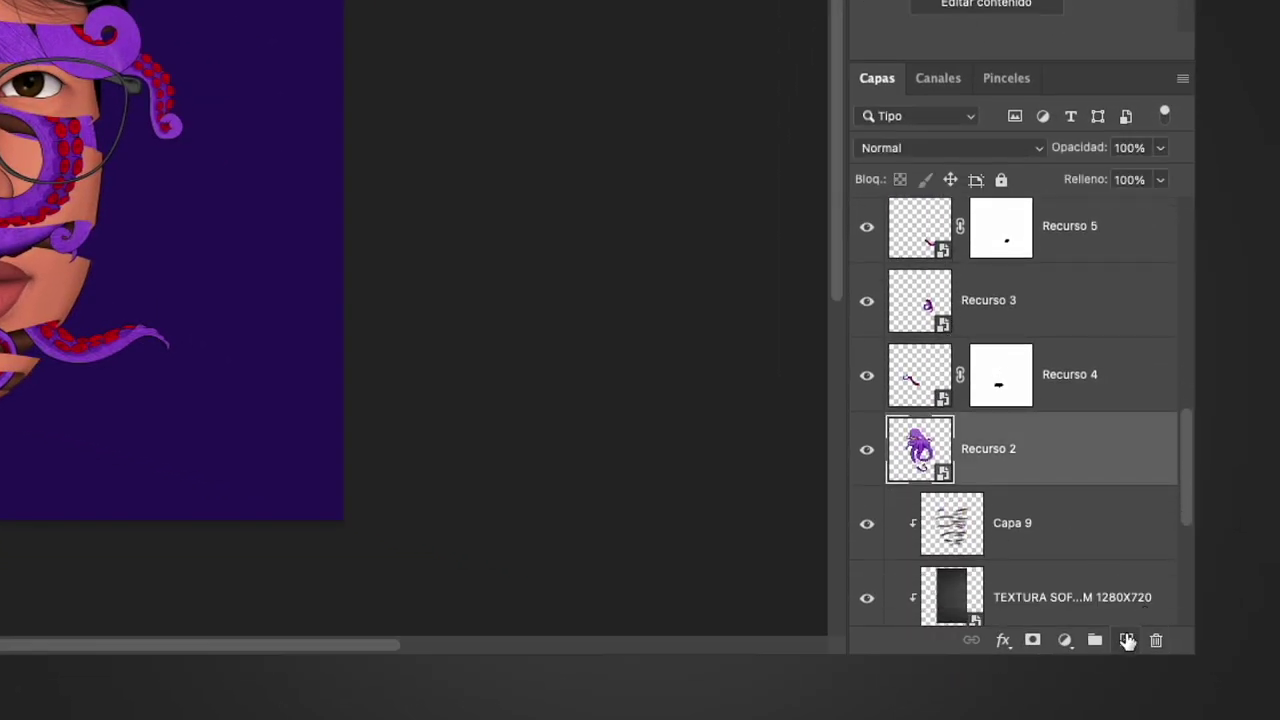
{"action": "left_click", "coordinate": [1127, 640]}
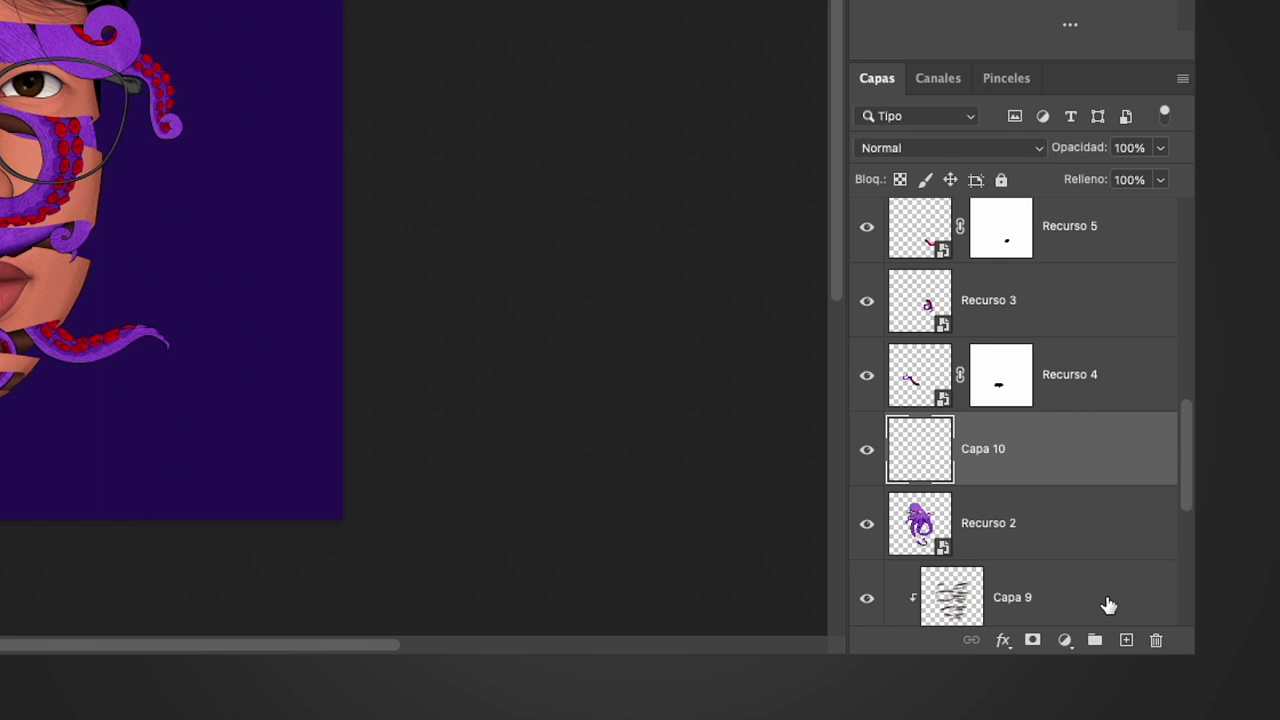
{"action": "left_click", "coordinate": [1034, 484], "text": "alt"}
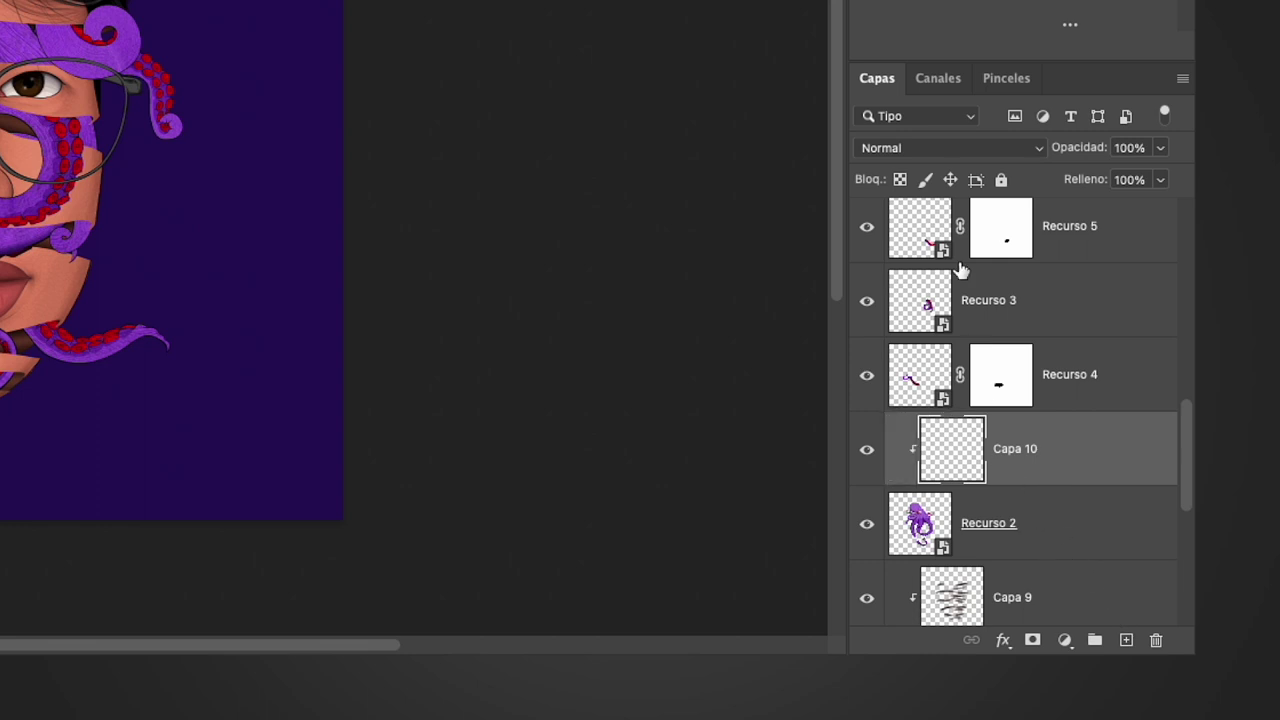
{"action": "left_click", "coordinate": [934, 145]}
{"action": "left_click", "coordinate": [919, 222]}
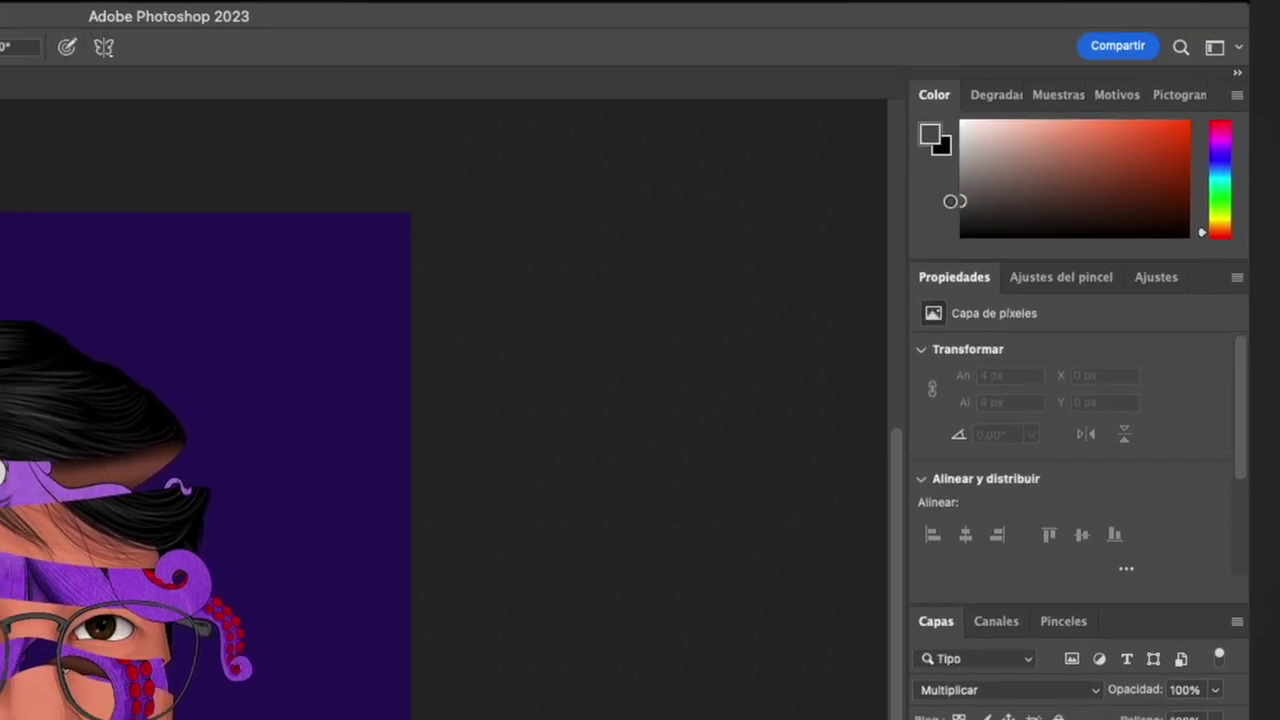
Paint black shadow strokes on Capa 10 across the purple strips, sizing the brush around 60 then 33 px.
{"action": "scroll", "coordinate": [635, 258], "scroll_direction": "up", "scroll_amount": 5}
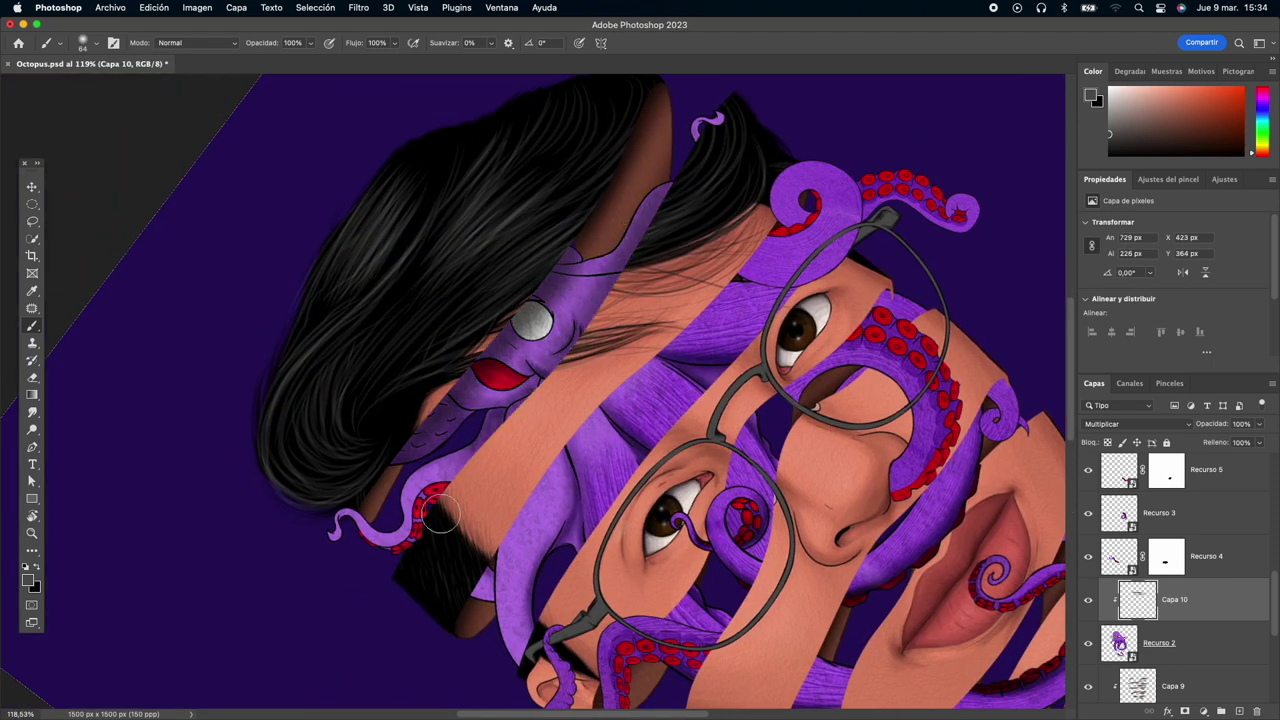
{"action": "scroll", "coordinate": [444, 432], "scroll_direction": "up", "scroll_amount": 2}
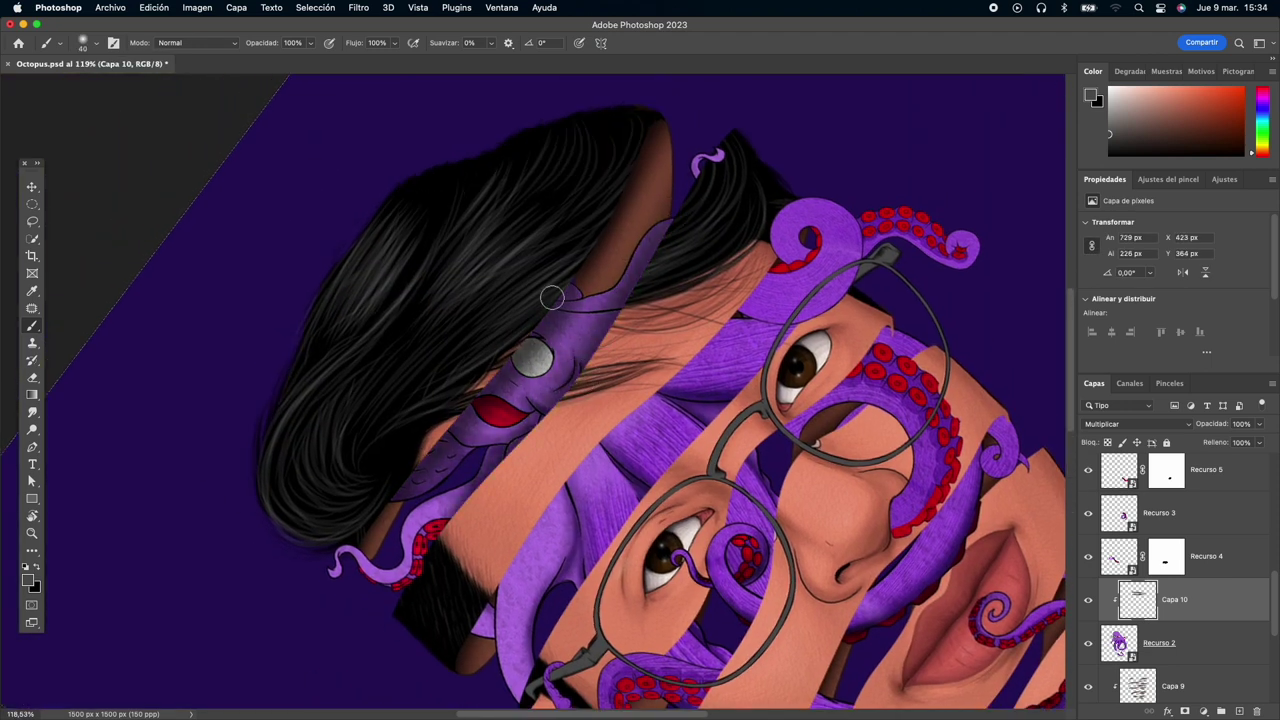
{"action": "key", "text": "bracketleft"}
{"action": "key", "text": "x"}
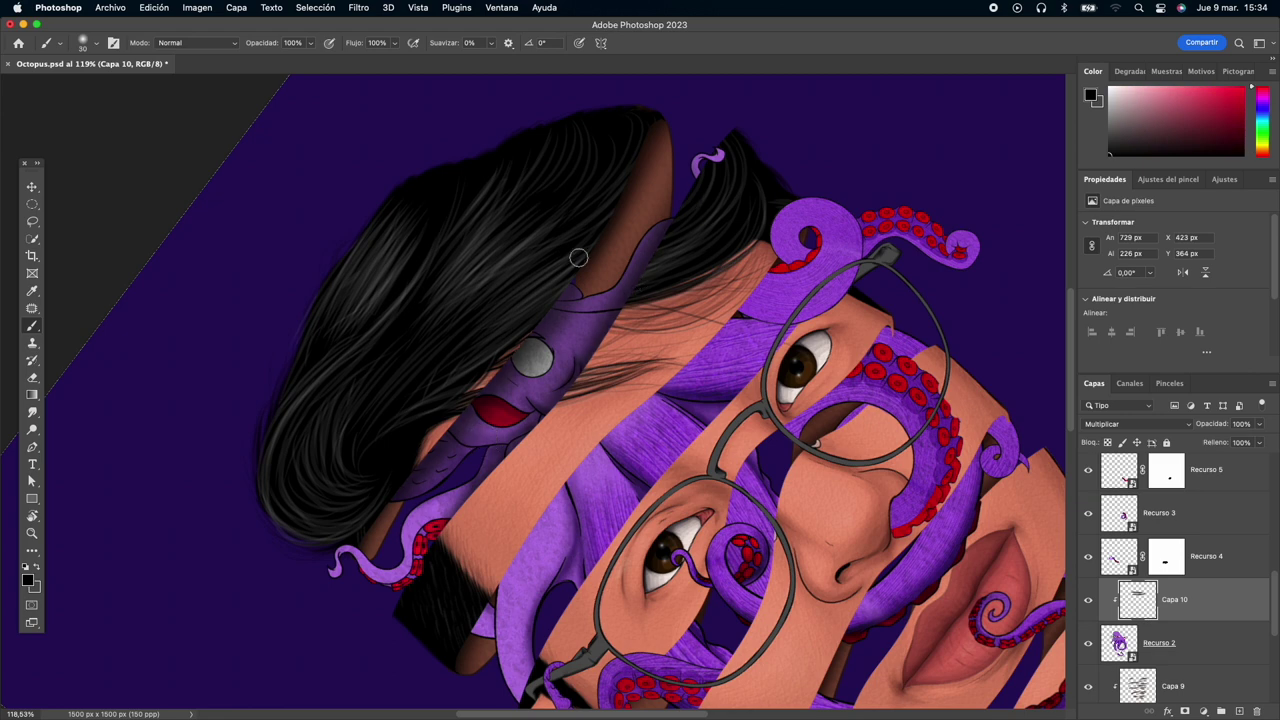
{"action": "key", "text": "bracketright"}
{"action": "key", "text": "bracketright"}
{"action": "key", "text": "bracketright"}
{"action": "scroll", "coordinate": [578, 258], "scroll_direction": "down", "scroll_amount": 3}
{"action": "key", "text": "x"}
{"action": "scroll", "coordinate": [560, 275], "scroll_direction": "right", "scroll_amount": 3}
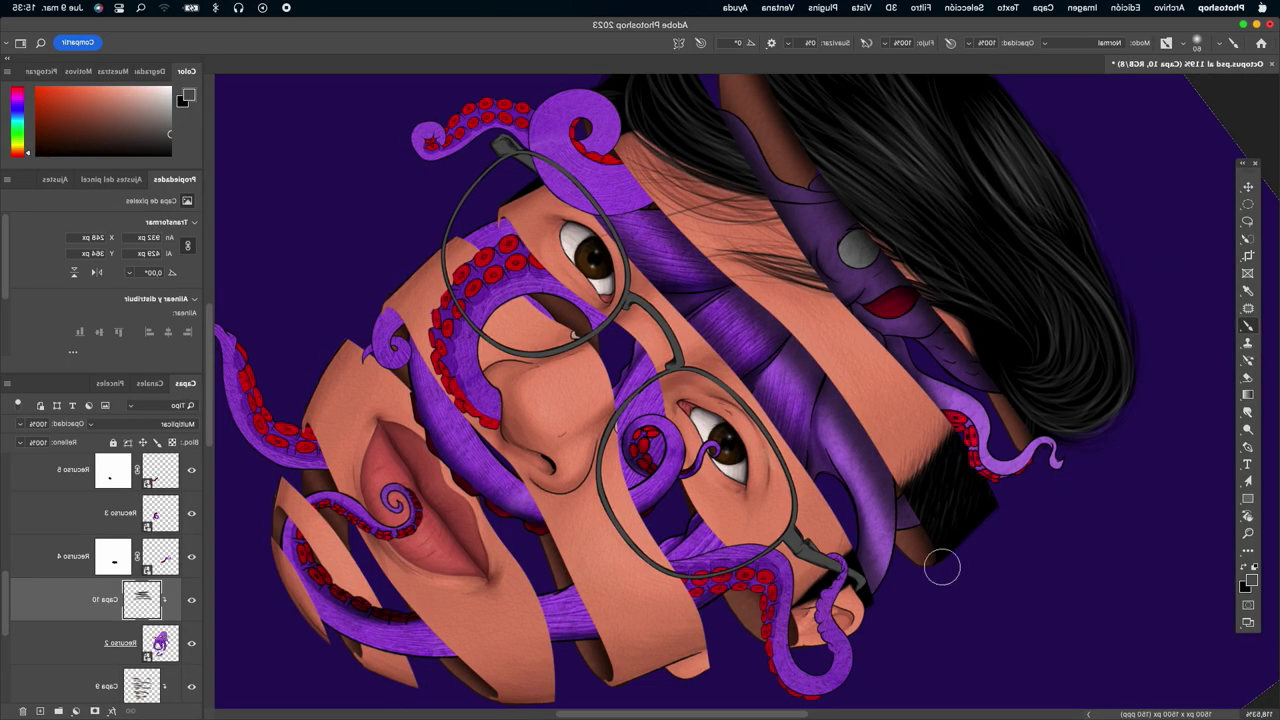
{"action": "left_click_drag", "start_coordinate": [762, 339], "coordinate": [860, 540]}
{"action": "key", "text": "bracketleft"}
{"action": "key", "text": "bracketleft"}
{"action": "key", "text": "bracketleft"}
{"action": "left_click_drag", "start_coordinate": [778, 437], "coordinate": [778, 437]}
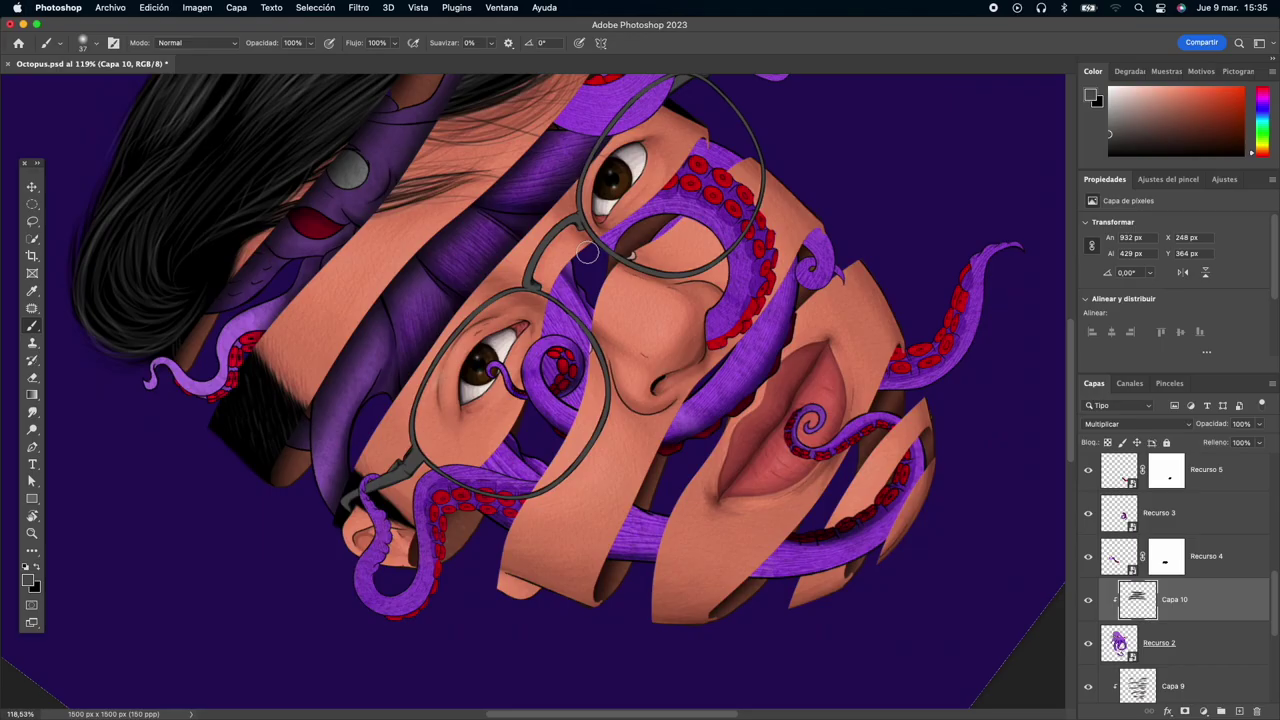
{"action": "scroll", "coordinate": [545, 450], "scroll_direction": "down", "scroll_amount": 3}
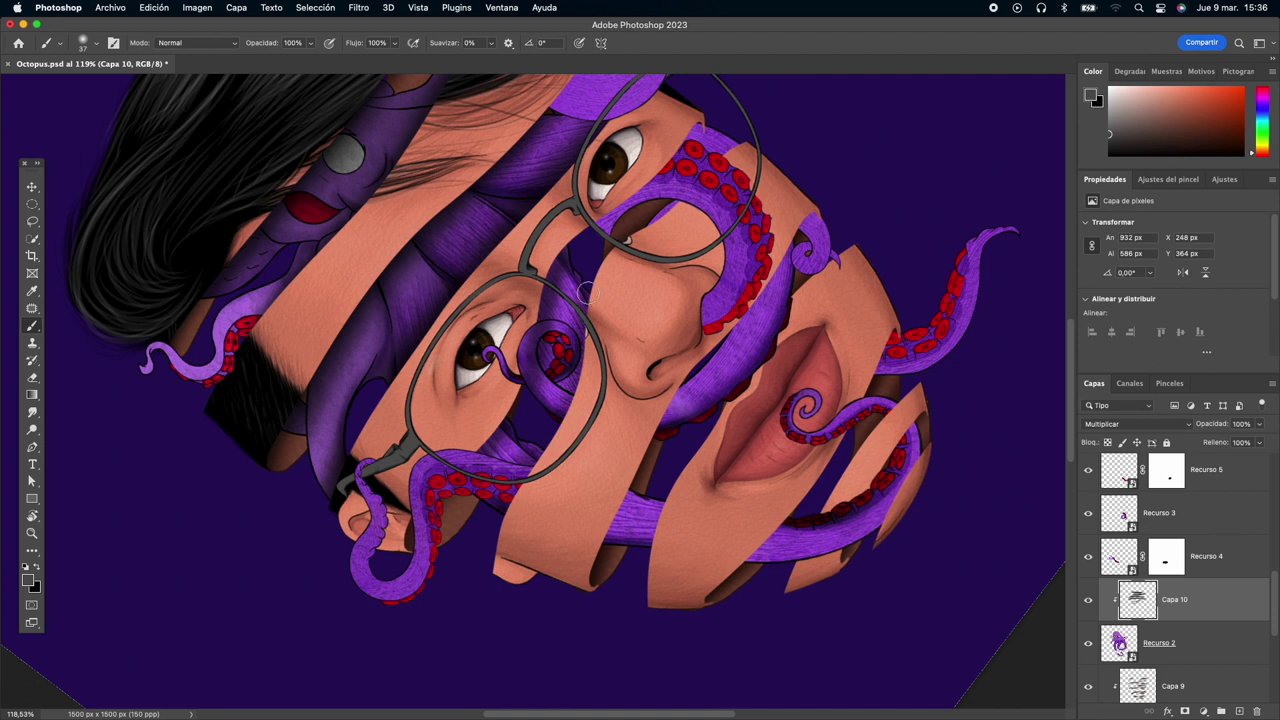
{"action": "scroll", "coordinate": [675, 218], "scroll_direction": "up", "scroll_amount": 3}
{"action": "scroll", "coordinate": [623, 300], "scroll_direction": "down", "scroll_amount": 3}
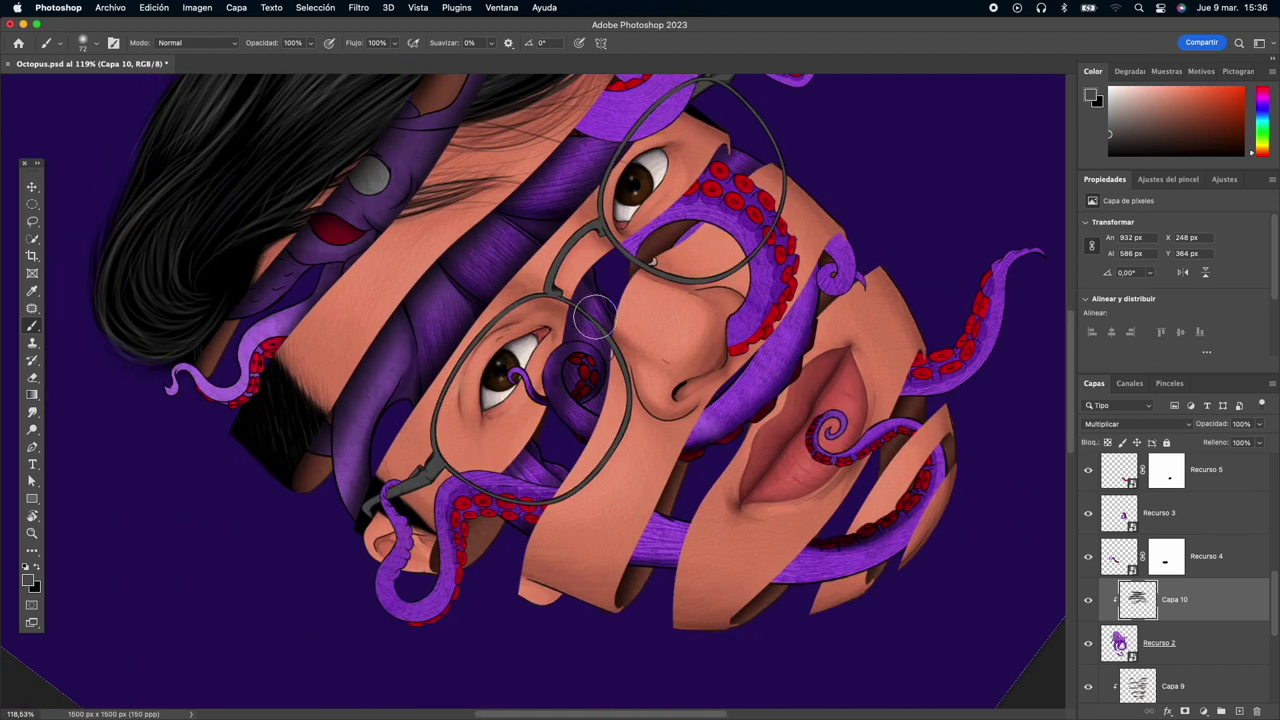
{"action": "scroll", "coordinate": [530, 395], "scroll_direction": "down", "scroll_amount": 2}
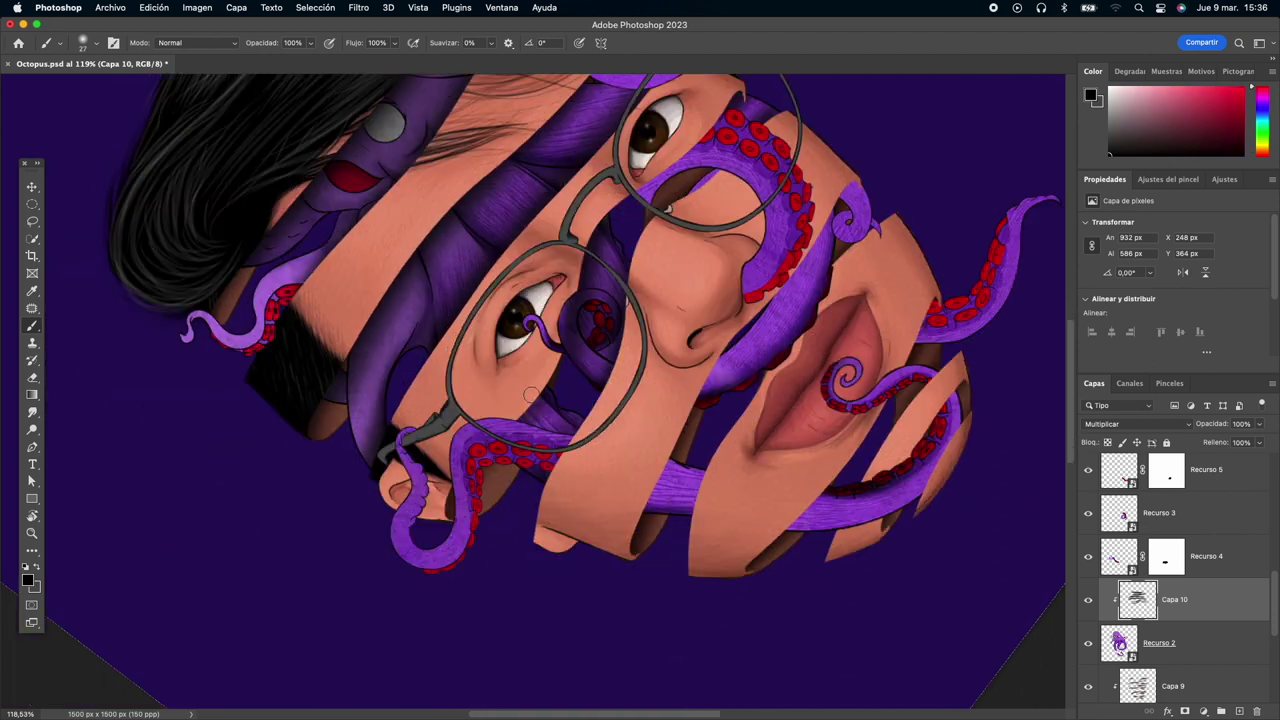
Erase excess shading and refine the shadows in black and white with a 22–30 px brush.
{"action": "key", "text": "e"}
{"action": "right_click", "coordinate": [593, 341]}
{"action": "key", "text": "Escape"}
{"action": "scroll", "coordinate": [593, 341], "scroll_direction": "up", "scroll_amount": 2}
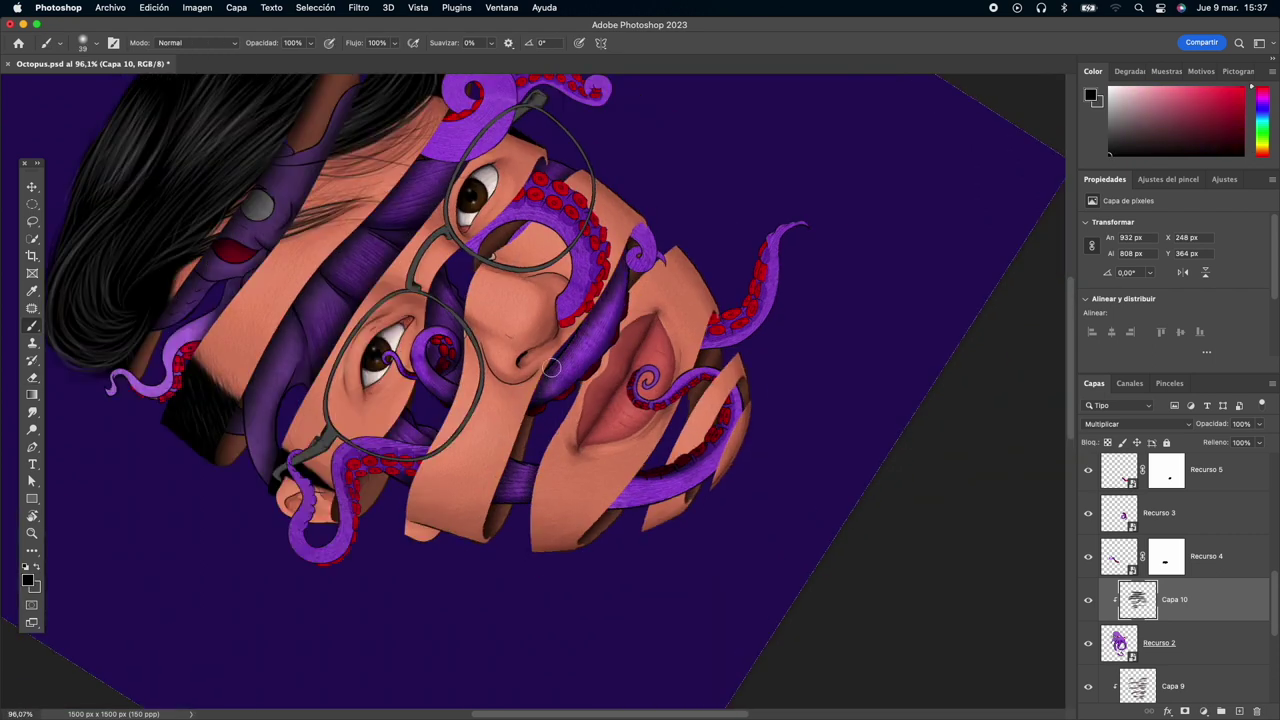
{"action": "key", "text": "x"}
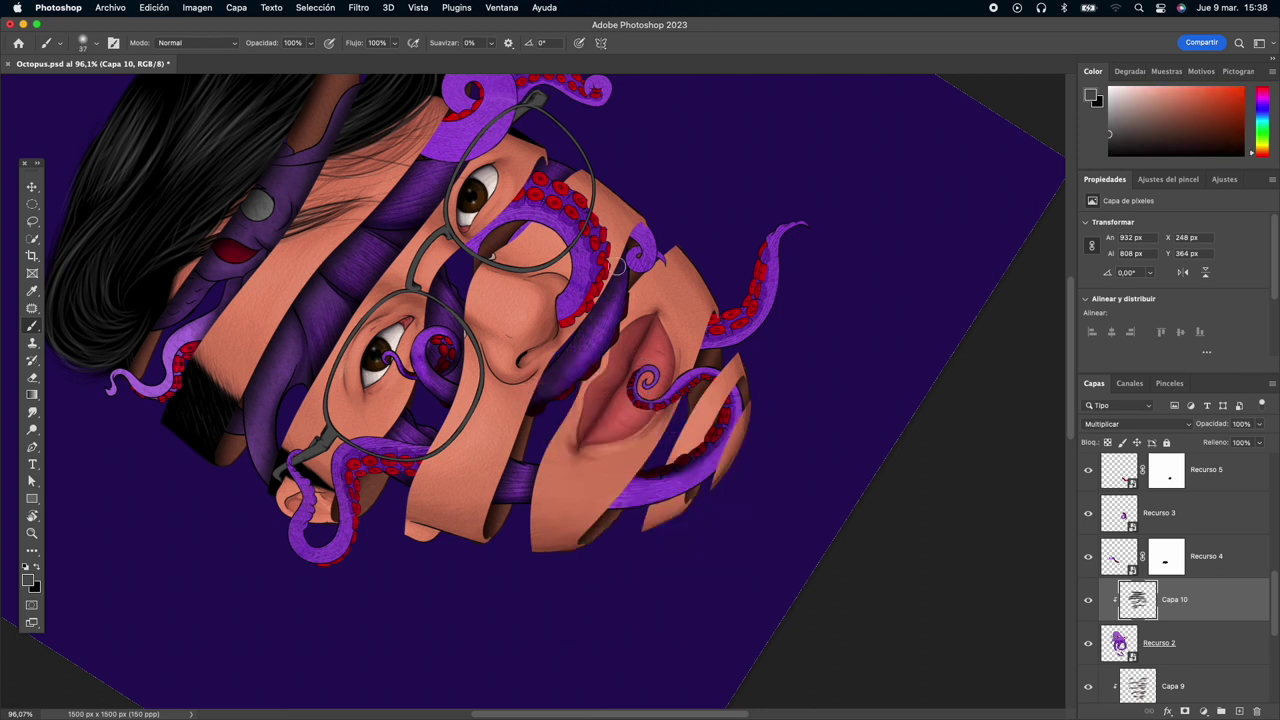
{"action": "key", "text": "x"}
{"action": "key", "text": "bracketleft"}
{"action": "key", "text": "bracketleft"}
{"action": "key", "text": "bracketleft"}
{"action": "scroll", "coordinate": [579, 439], "scroll_direction": "down", "scroll_amount": 2}
{"action": "scroll", "coordinate": [579, 439], "scroll_direction": "right", "scroll_amount": 2}
{"action": "key", "text": "x"}
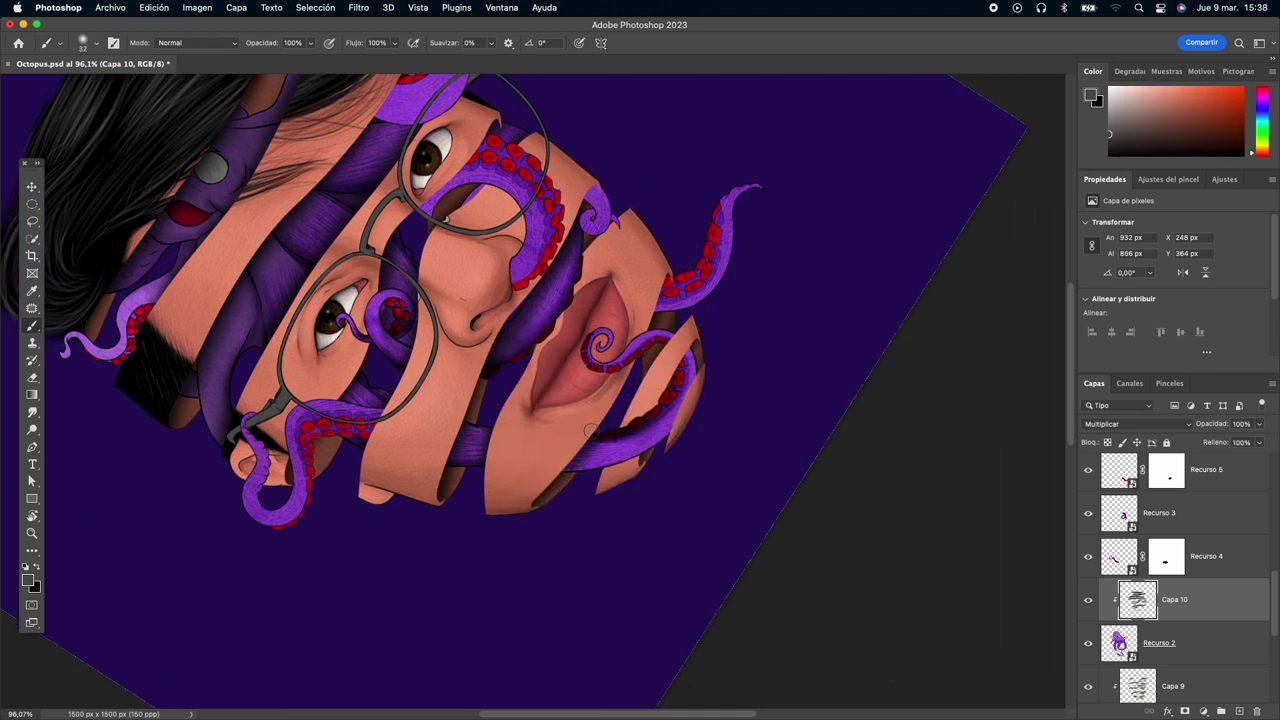
{"action": "key", "text": "x"}
{"action": "scroll", "coordinate": [607, 446], "scroll_direction": "up", "scroll_amount": 1}
{"action": "scroll", "coordinate": [607, 446], "scroll_direction": "right", "scroll_amount": 2}
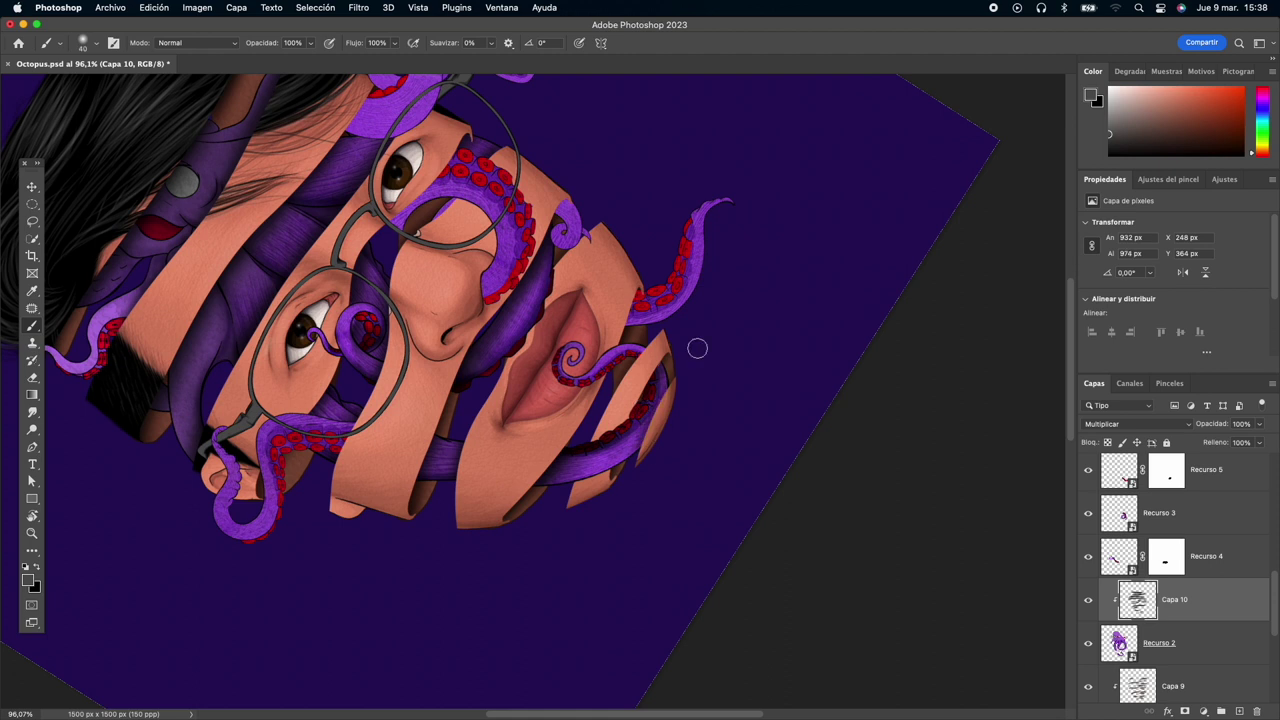
{"action": "key", "text": "x"}
{"action": "key", "text": "bracketleft"}
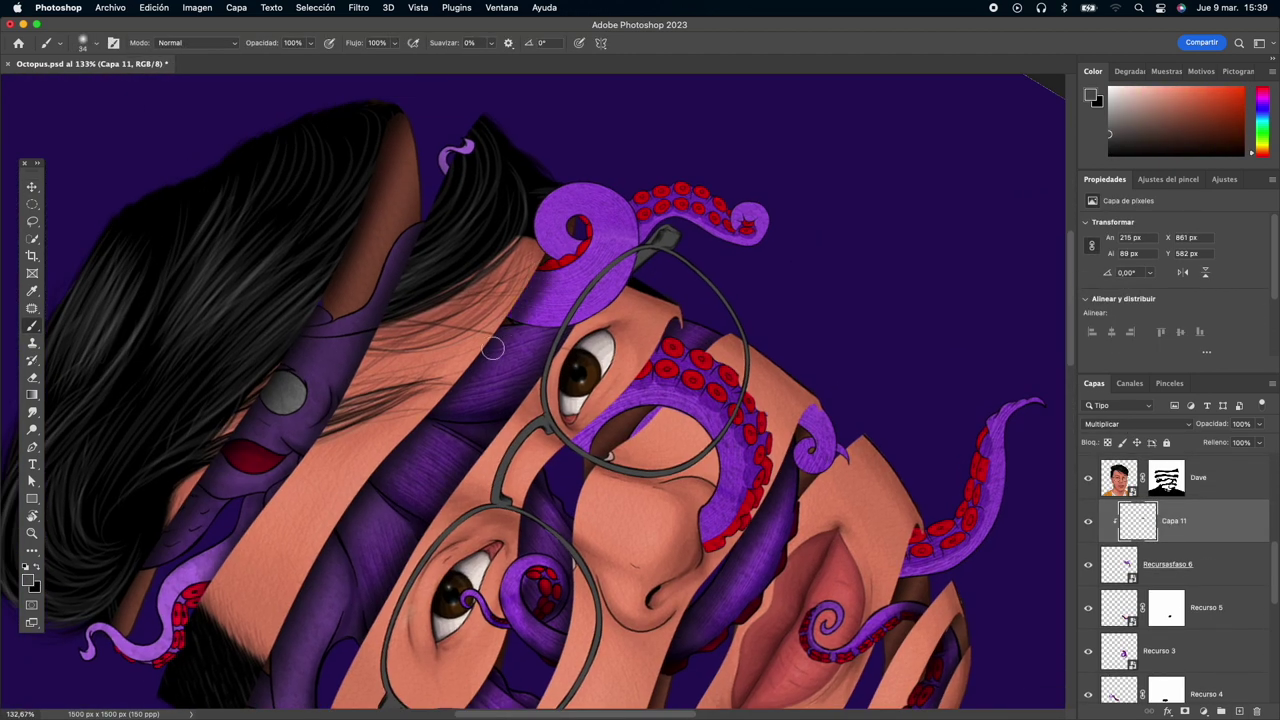
Paint a shadow on Capa 13 under the tentacle curl beside the glasses.
{"action": "scroll", "coordinate": [681, 360], "scroll_direction": "up", "scroll_amount": 3}
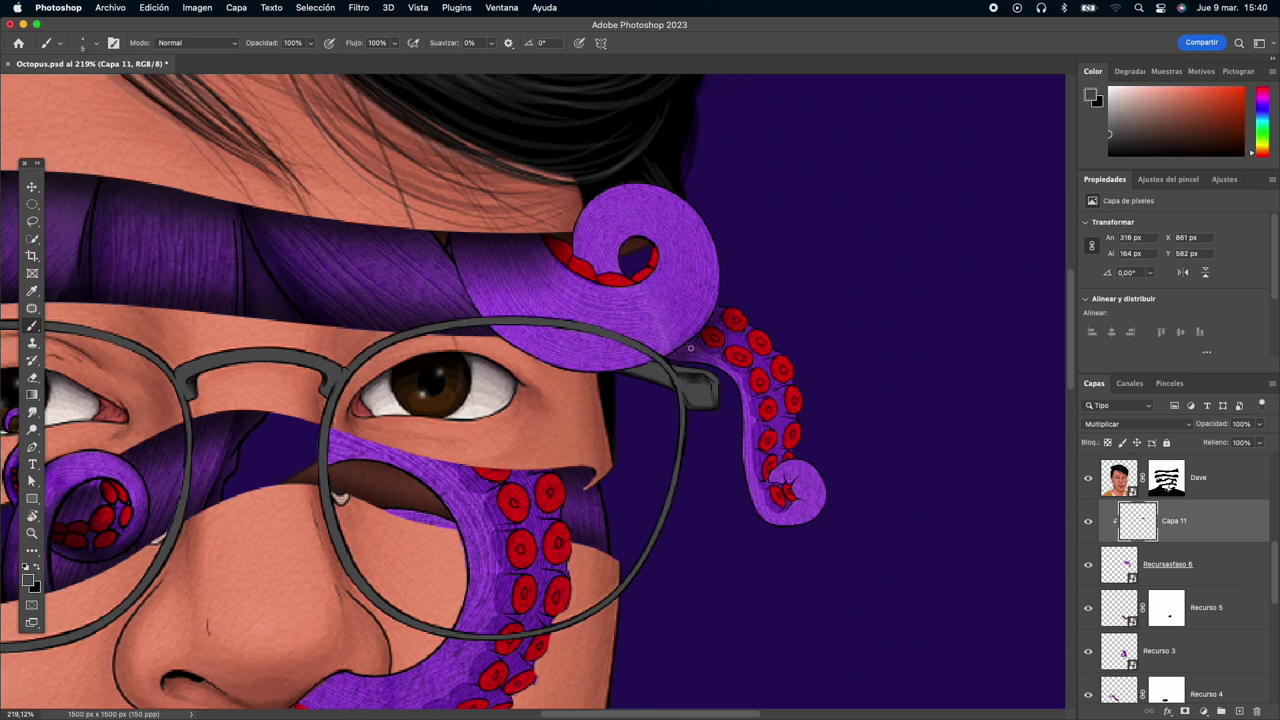
{"action": "scroll", "coordinate": [694, 336], "scroll_direction": "down", "scroll_amount": 2}
{"action": "mouse_move", "coordinate": [659, 440]}
{"action": "left_mouse_down"}
{"action": "mouse_move", "coordinate": [609, 496]}
{"action": "mouse_move", "coordinate": [654, 248]}
{"action": "left_mouse_up"}
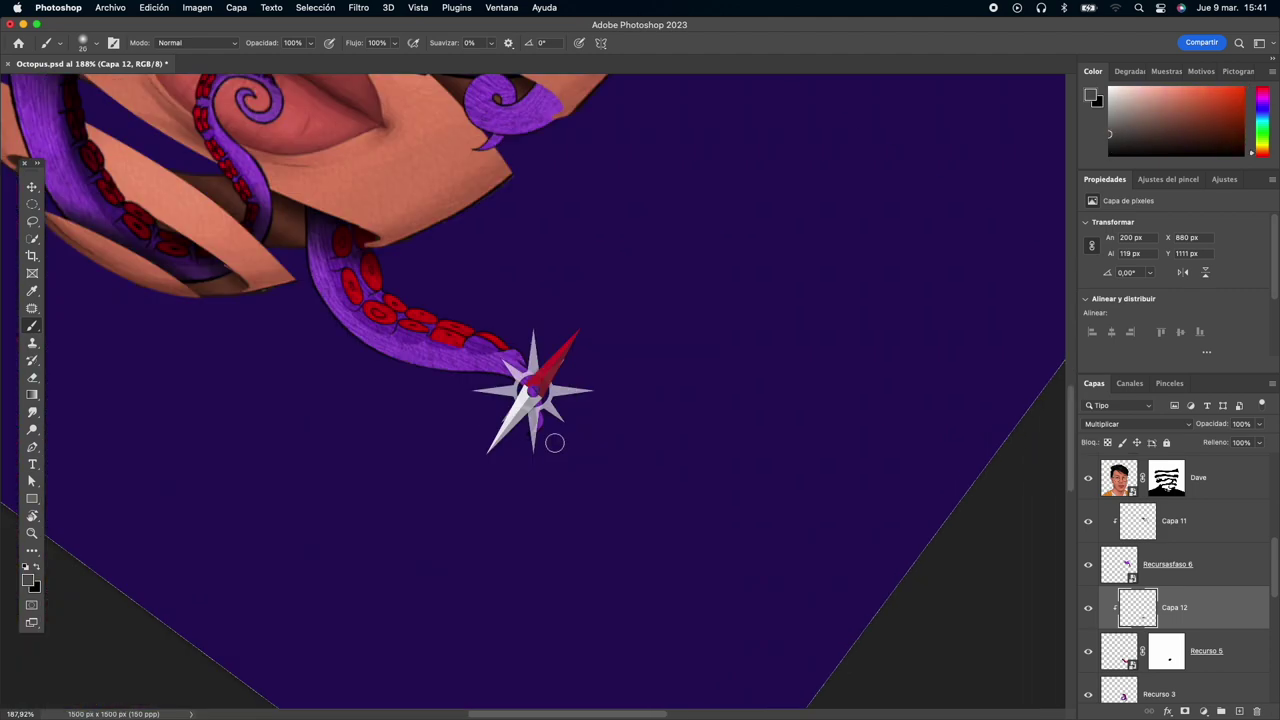
{"action": "left_click_drag", "start_coordinate": [552, 437], "coordinate": [447, 217]}
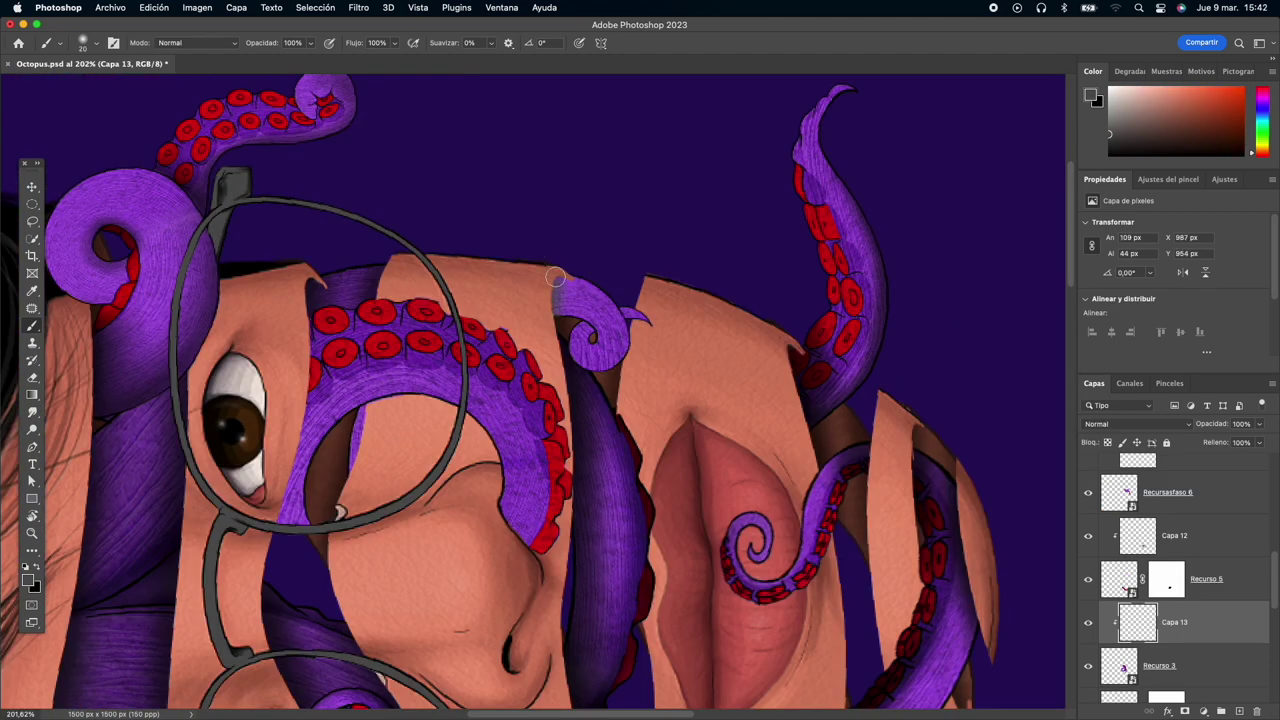
{"action": "scroll", "coordinate": [598, 257], "scroll_direction": "up", "scroll_amount": 3}
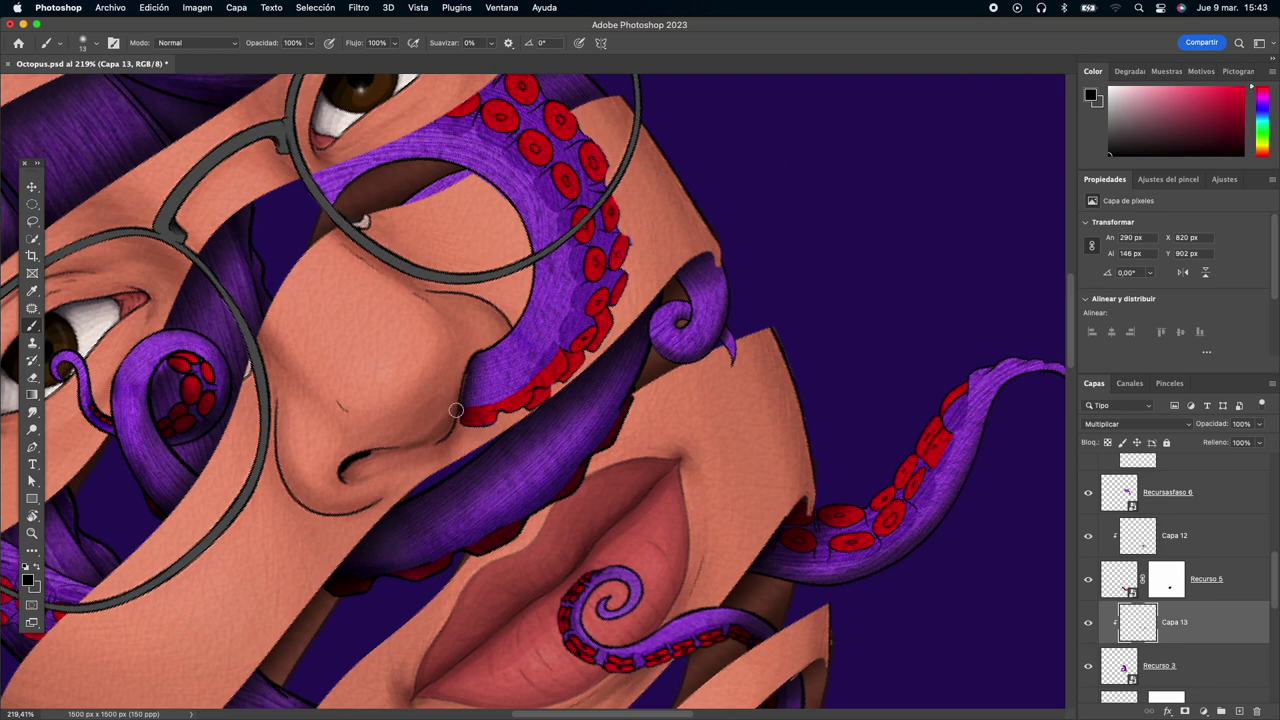
{"action": "scroll", "coordinate": [455, 410], "scroll_direction": "down", "scroll_amount": 5}
{"action": "scroll", "coordinate": [455, 410], "scroll_direction": "down", "scroll_amount": 2}
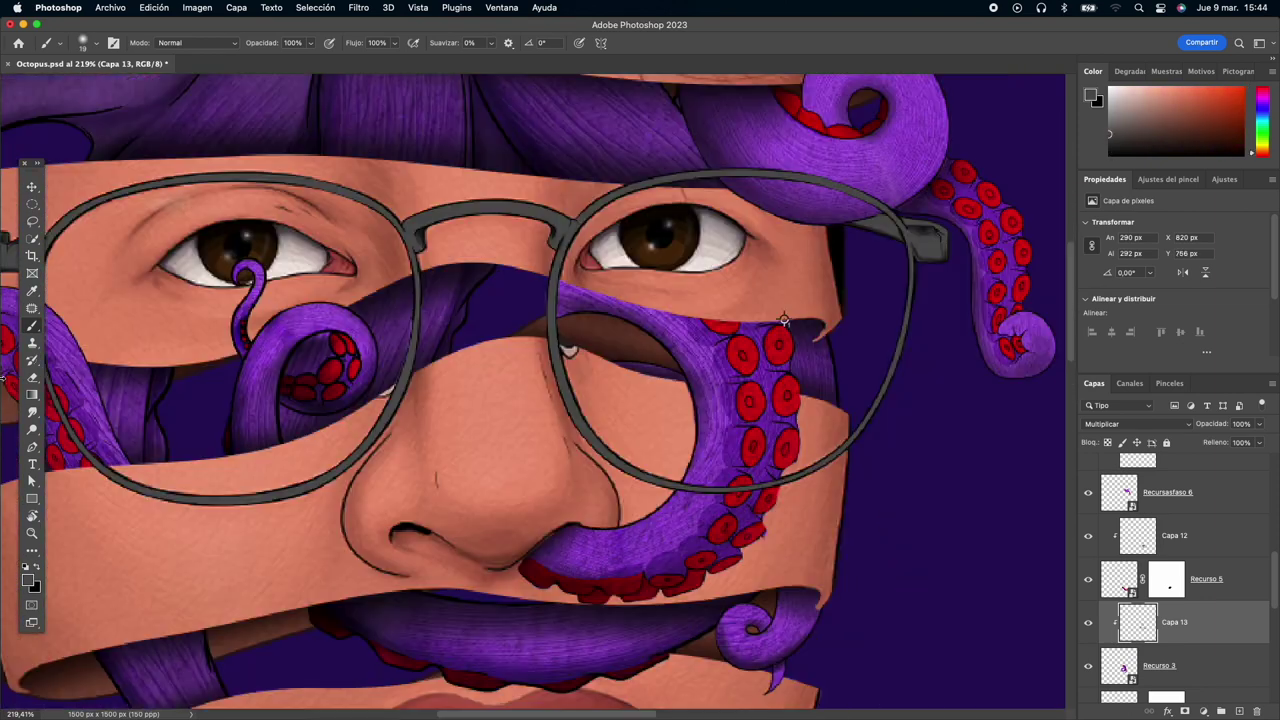
{"action": "left_click_drag", "start_coordinate": [472, 295], "coordinate": [425, 295]}
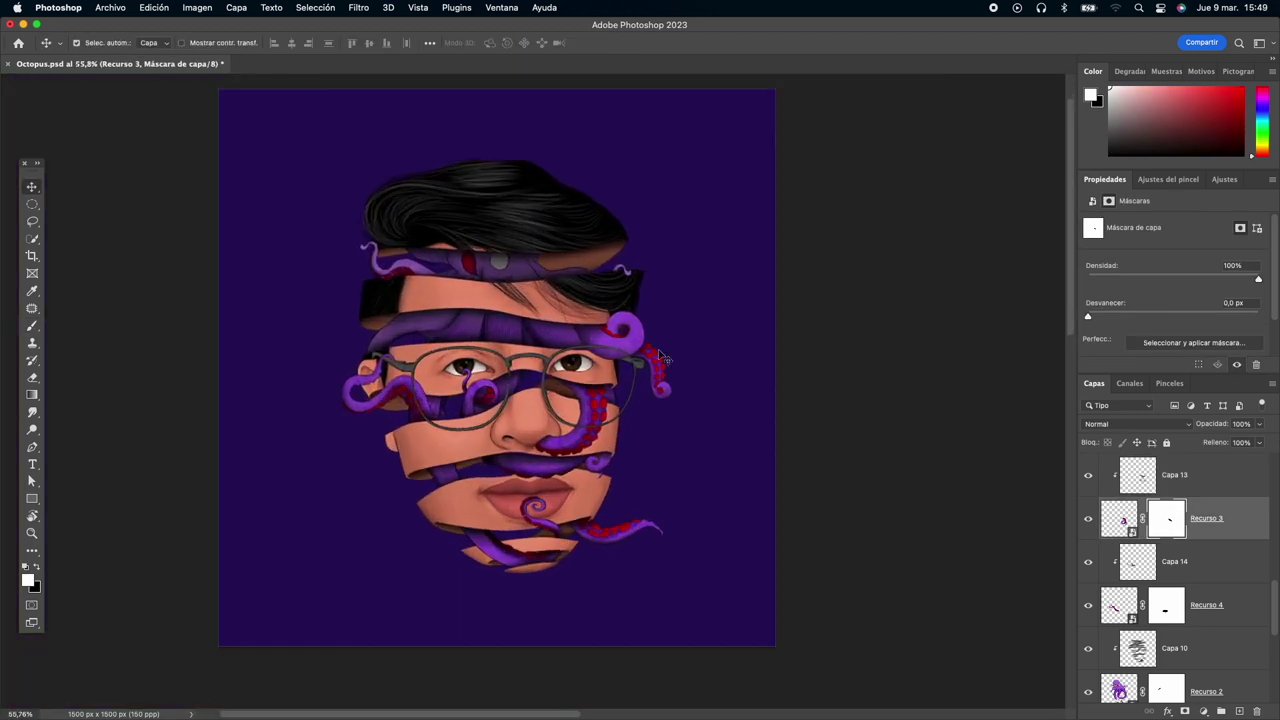
Lower the Capa 10 shadow layer's opacity to 90%.
{"action": "left_click", "coordinate": [620, 335]}
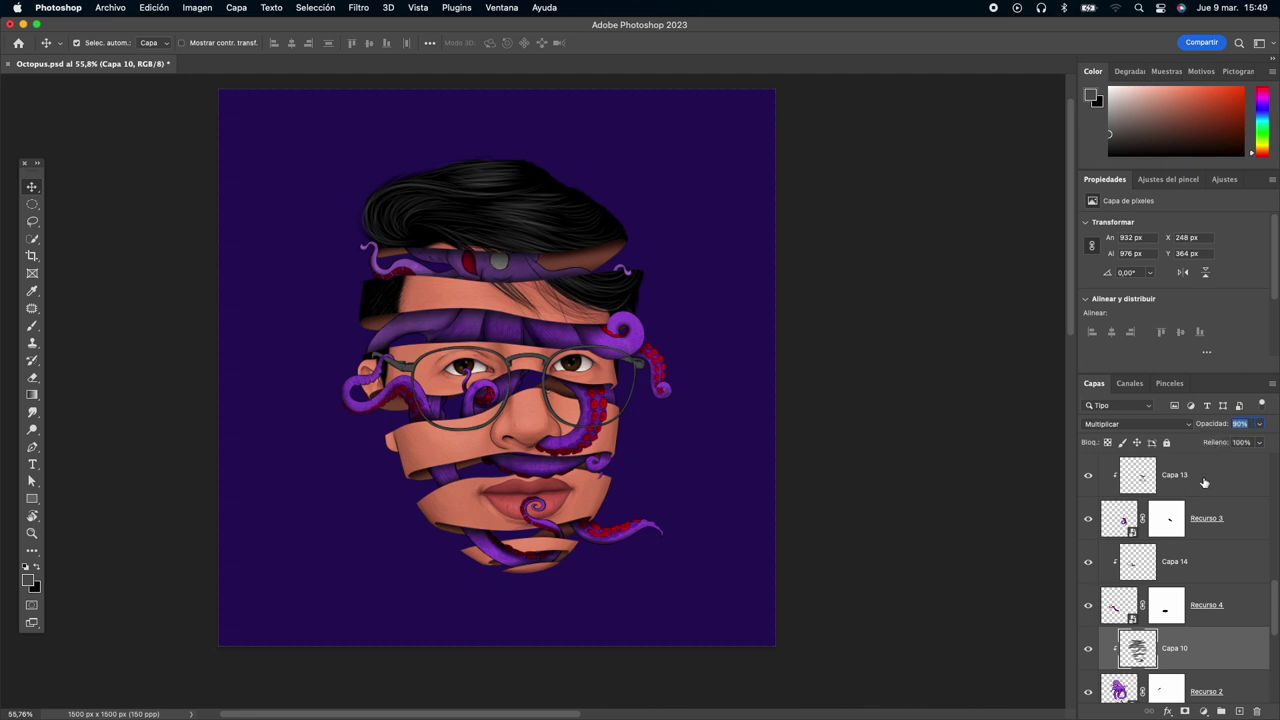
{"action": "scroll", "coordinate": [1157, 597], "scroll_direction": "down", "scroll_amount": 2}
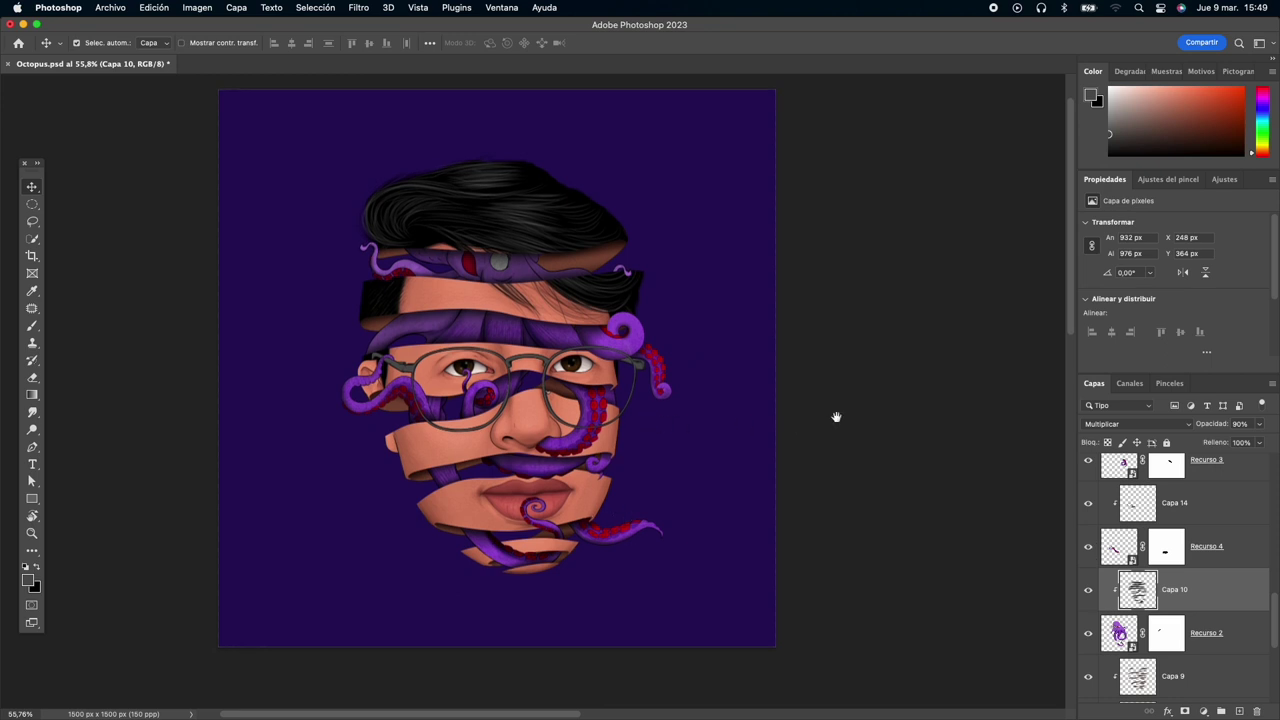
{"action": "scroll", "coordinate": [840, 420], "scroll_direction": "up", "scroll_amount": 2}
{"action": "scroll", "coordinate": [840, 420], "scroll_direction": "left", "scroll_amount": 2}
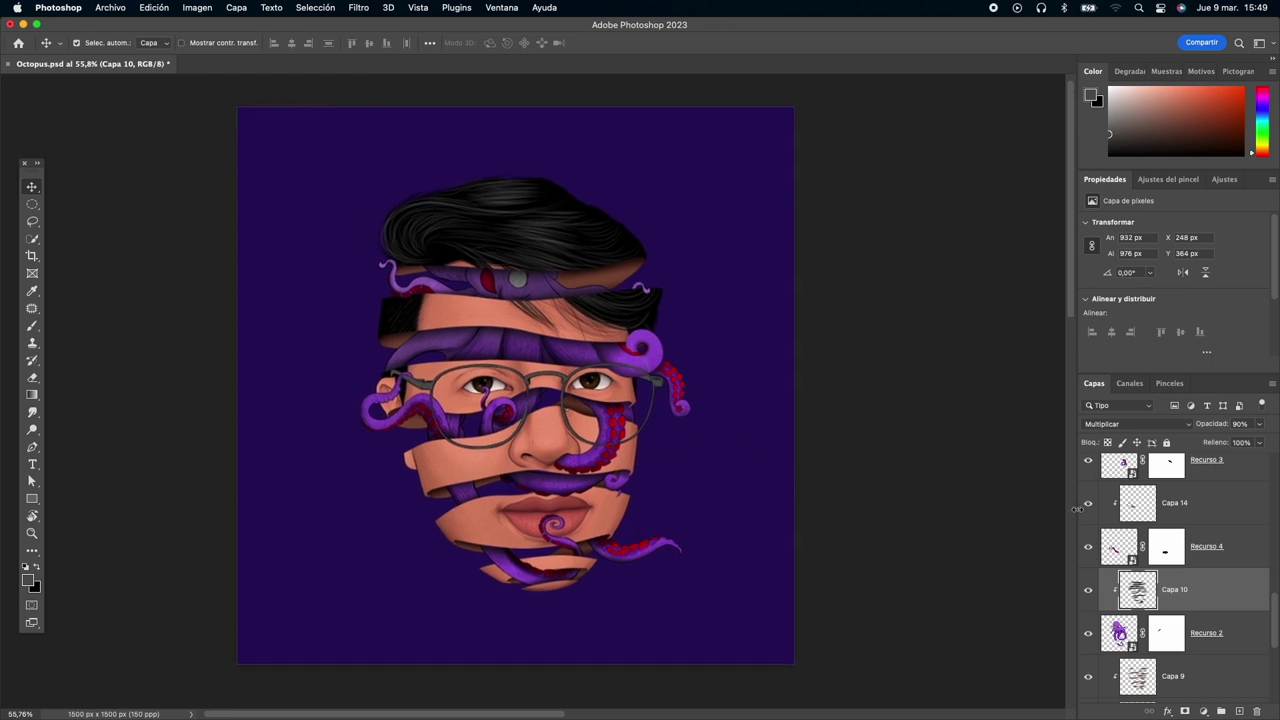
{"action": "scroll", "coordinate": [1165, 557], "scroll_direction": "down", "scroll_amount": 2}
{"action": "scroll", "coordinate": [1200, 562], "scroll_direction": "down", "scroll_amount": 2}
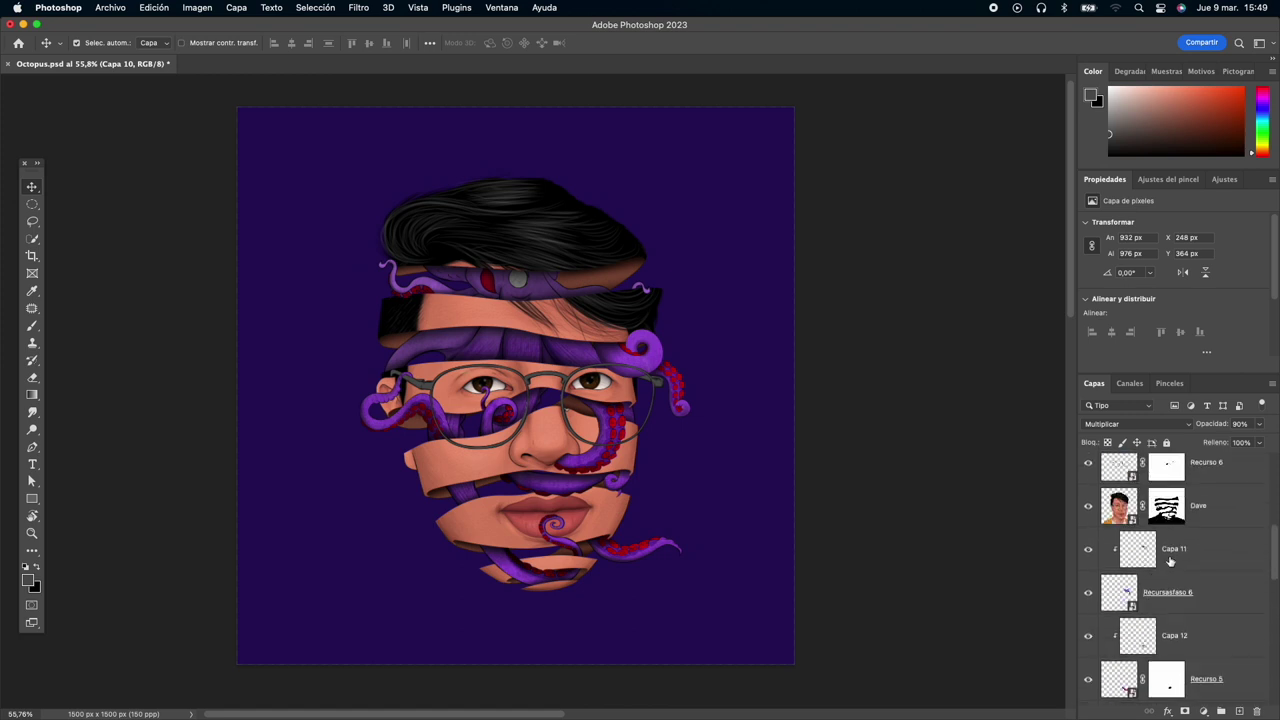
{"action": "scroll", "coordinate": [1232, 567], "scroll_direction": "down", "scroll_amount": 2}
{"action": "left_click", "coordinate": [1232, 567]}
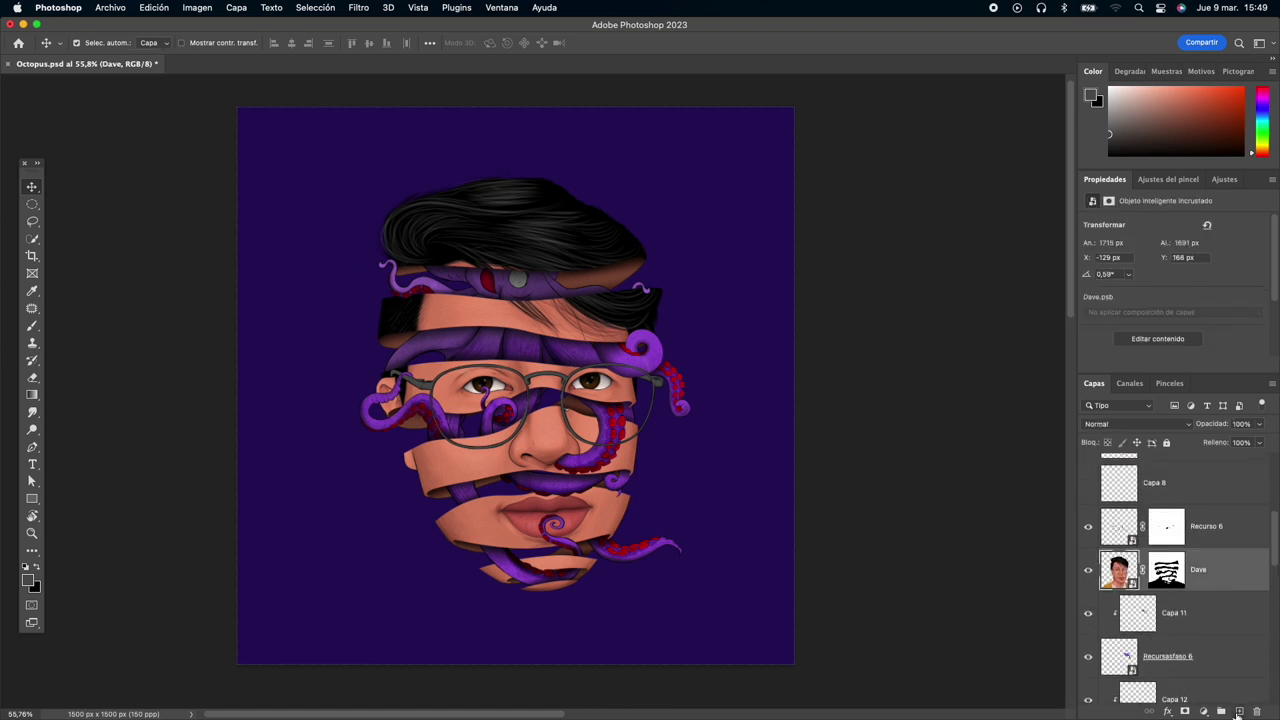
Create Capa 15 above the Dave layer and set it to Multiplicar.
{"action": "left_click", "coordinate": [1238, 711]}
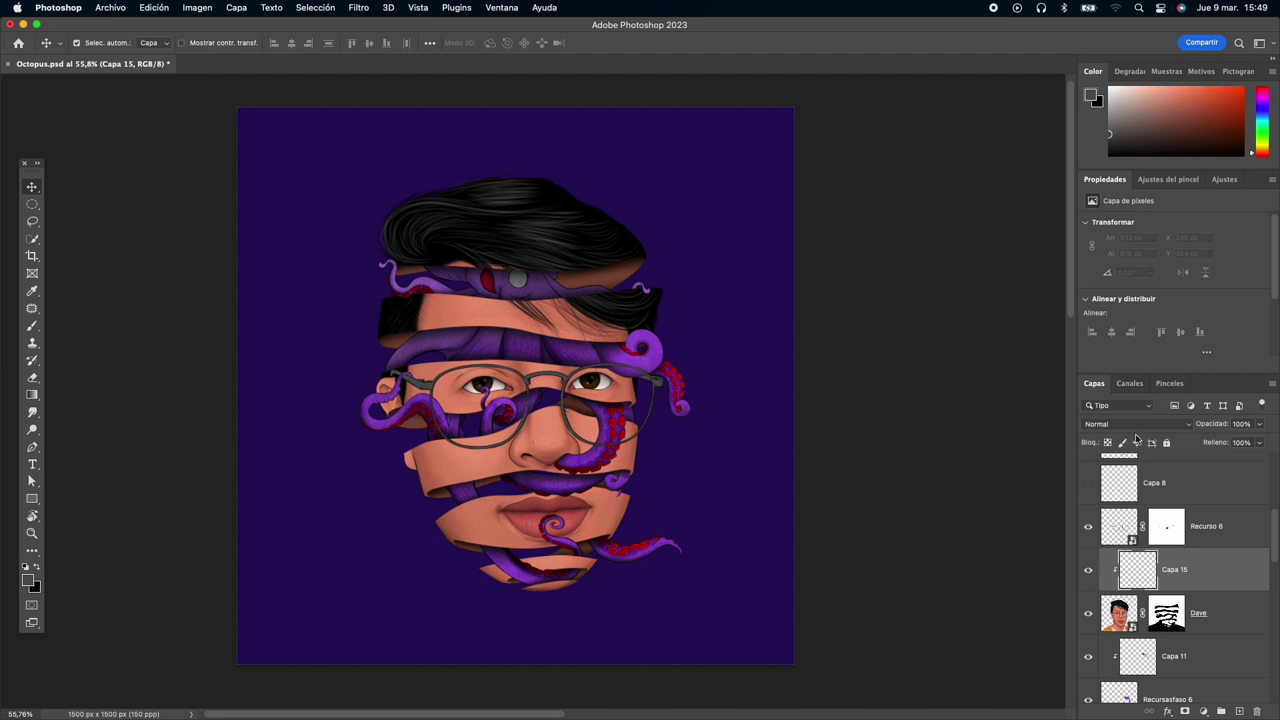
{"action": "left_click", "coordinate": [1101, 423]}
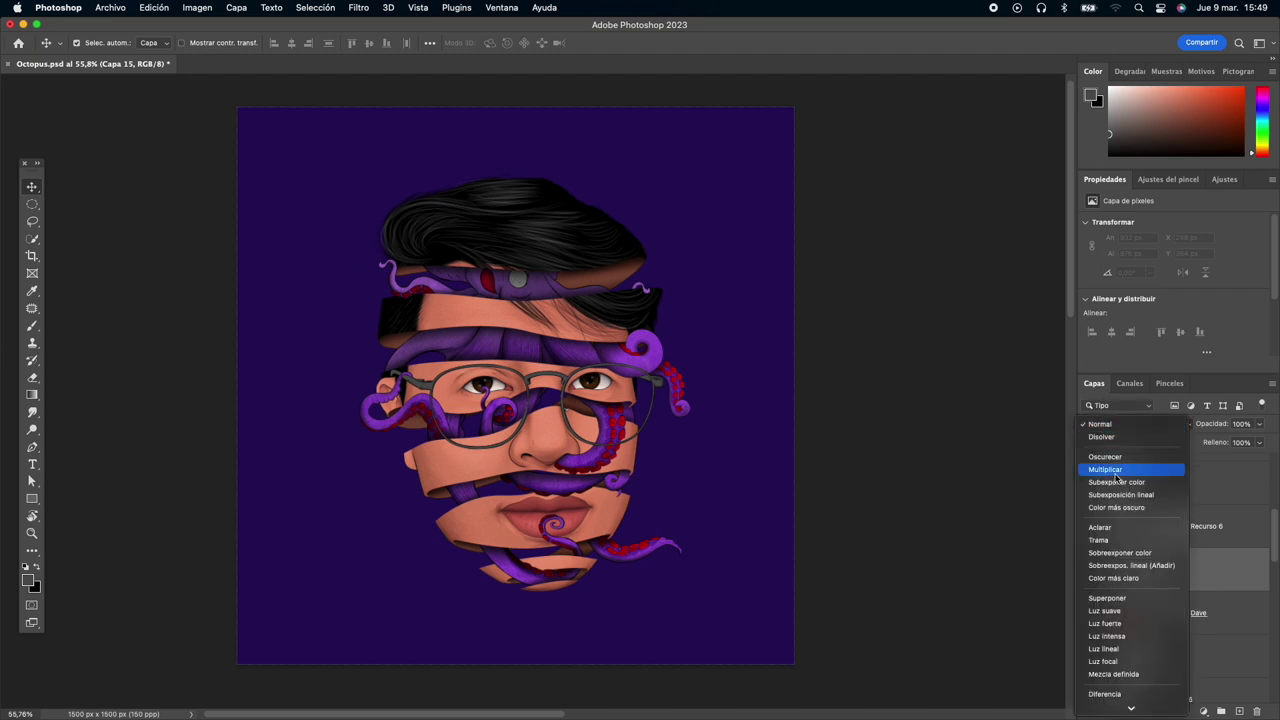
{"action": "left_click", "coordinate": [1110, 470]}
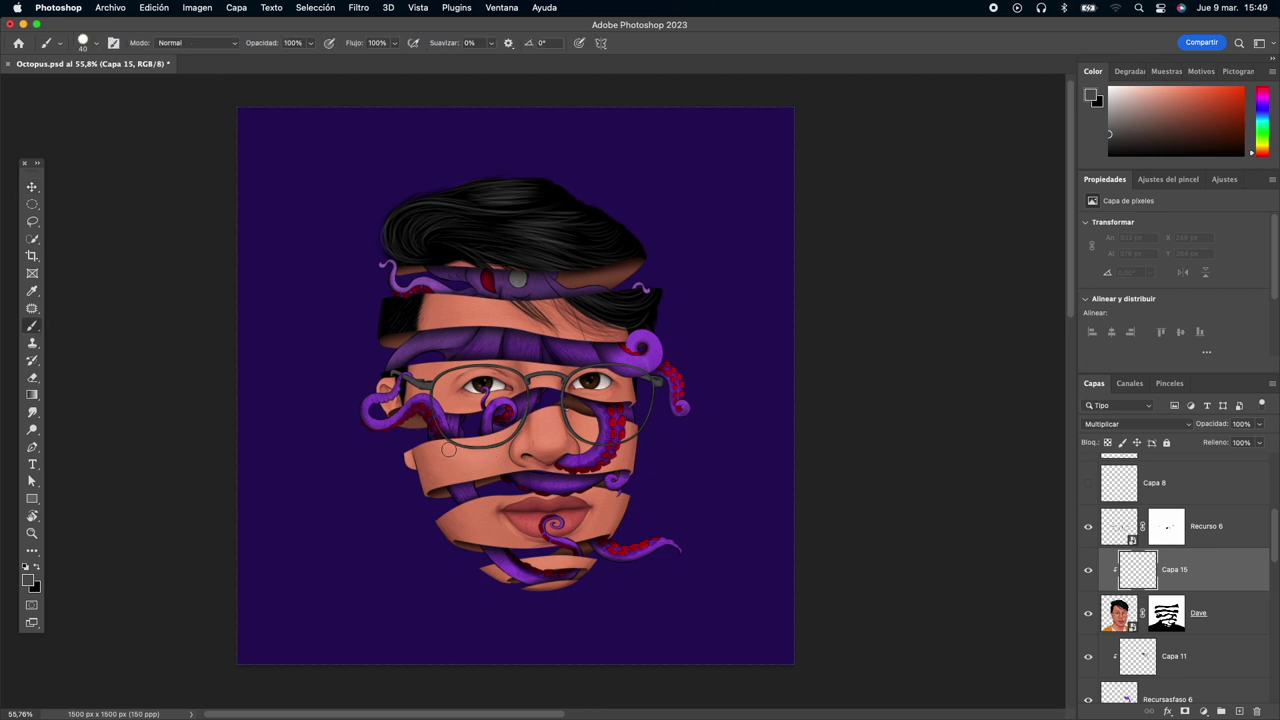
{"action": "scroll", "coordinate": [448, 450], "scroll_direction": "up", "scroll_amount": 5}
{"action": "scroll", "coordinate": [488, 383], "scroll_direction": "up", "scroll_amount": 2}
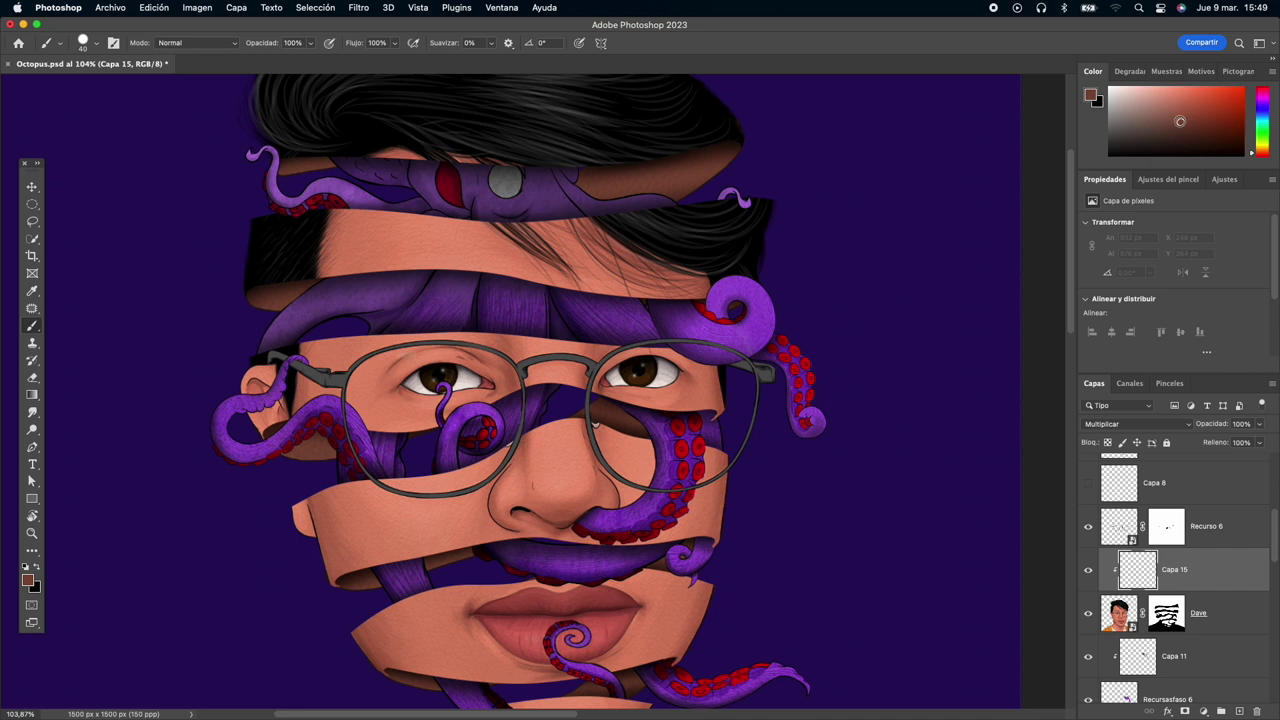
Pick a dark reddish-brown and paint shadows on Capa 15 where tentacles cross the face strips.
{"action": "scroll", "coordinate": [594, 424], "scroll_direction": "up", "scroll_amount": 5}
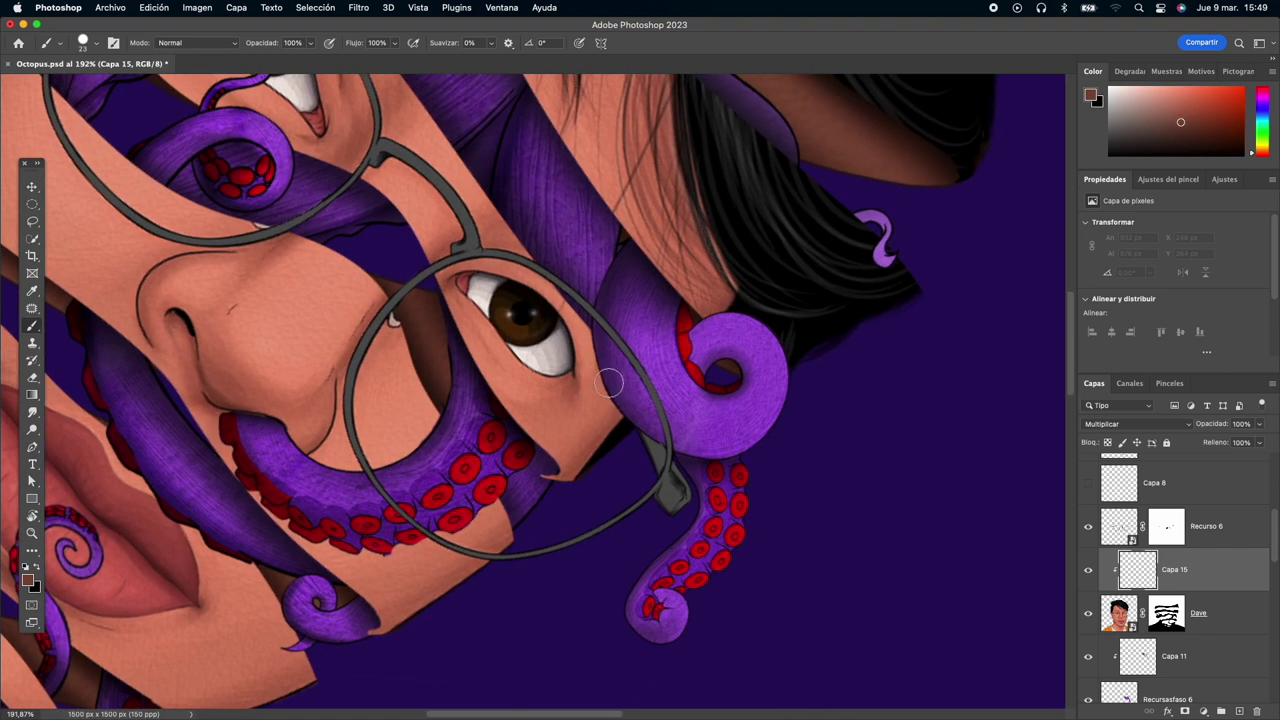
{"action": "scroll", "coordinate": [594, 395], "scroll_direction": "up", "scroll_amount": 1}
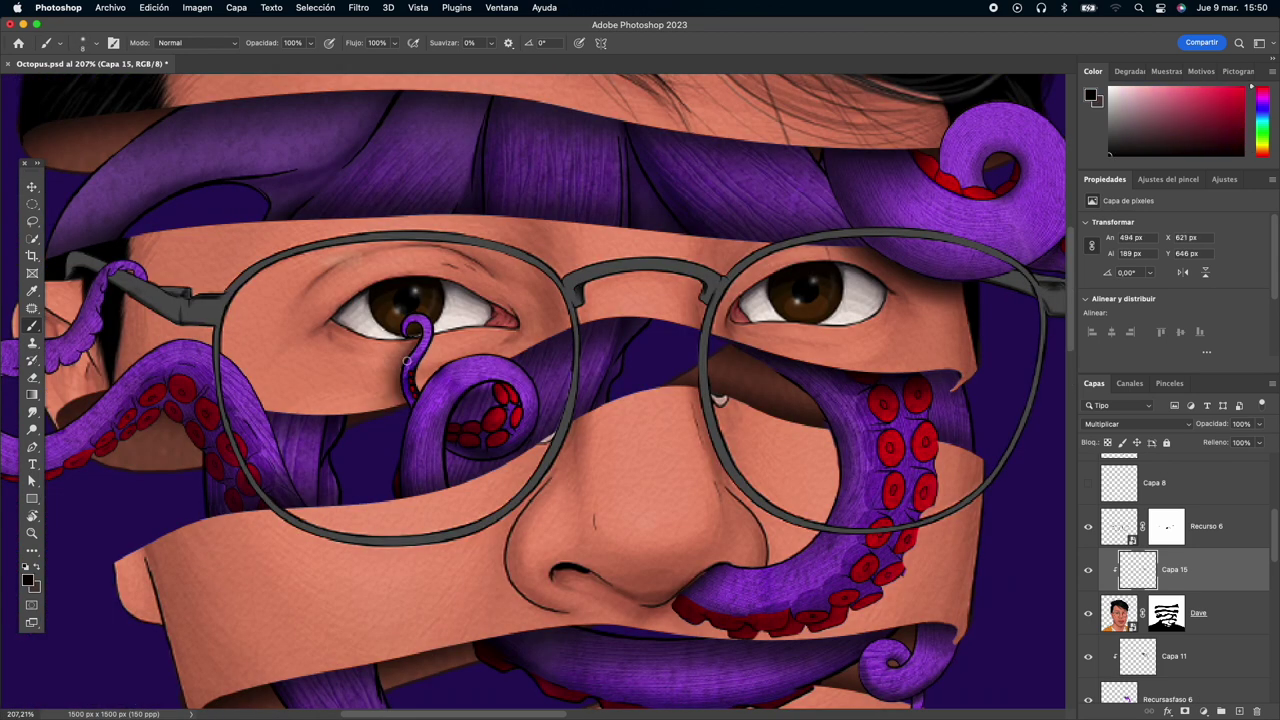
{"action": "scroll", "coordinate": [407, 360], "scroll_direction": "down", "scroll_amount": 2}
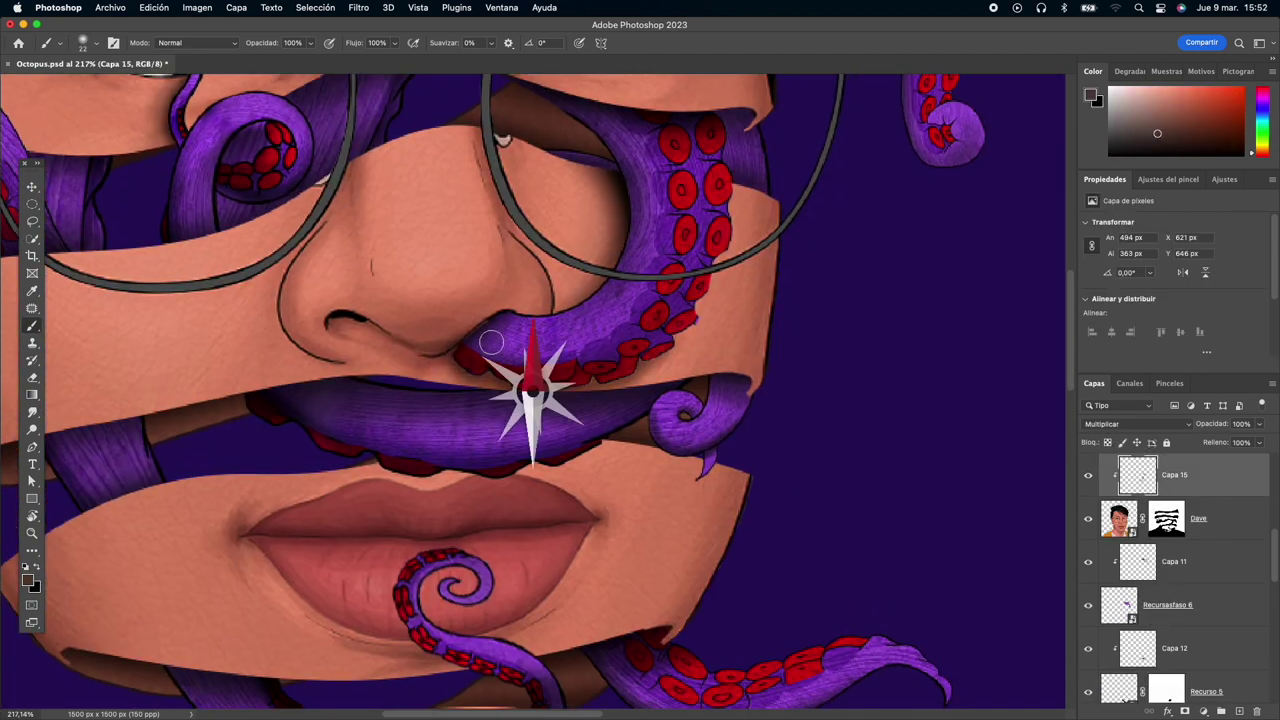
{"action": "scroll", "coordinate": [491, 343], "scroll_direction": "down", "scroll_amount": 5}
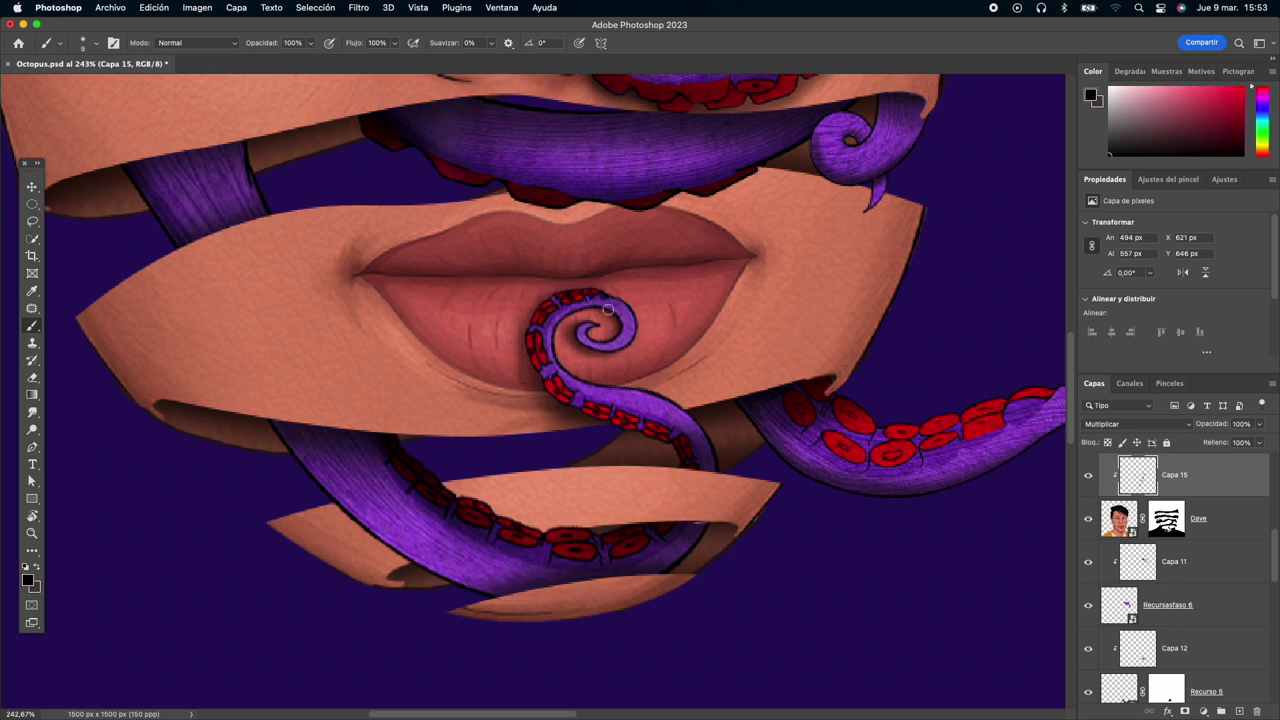
{"action": "scroll", "coordinate": [532, 379], "scroll_direction": "down", "scroll_amount": 2}
{"action": "left_click", "coordinate": [532, 379], "text": "alt"}
{"action": "mouse_move", "coordinate": [568, 419]}
{"action": "left_mouse_down"}
{"action": "mouse_move", "coordinate": [422, 257]}
{"action": "mouse_move", "coordinate": [647, 367]}
{"action": "mouse_move", "coordinate": [525, 343]}
{"action": "mouse_move", "coordinate": [563, 437]}
{"action": "left_mouse_up"}
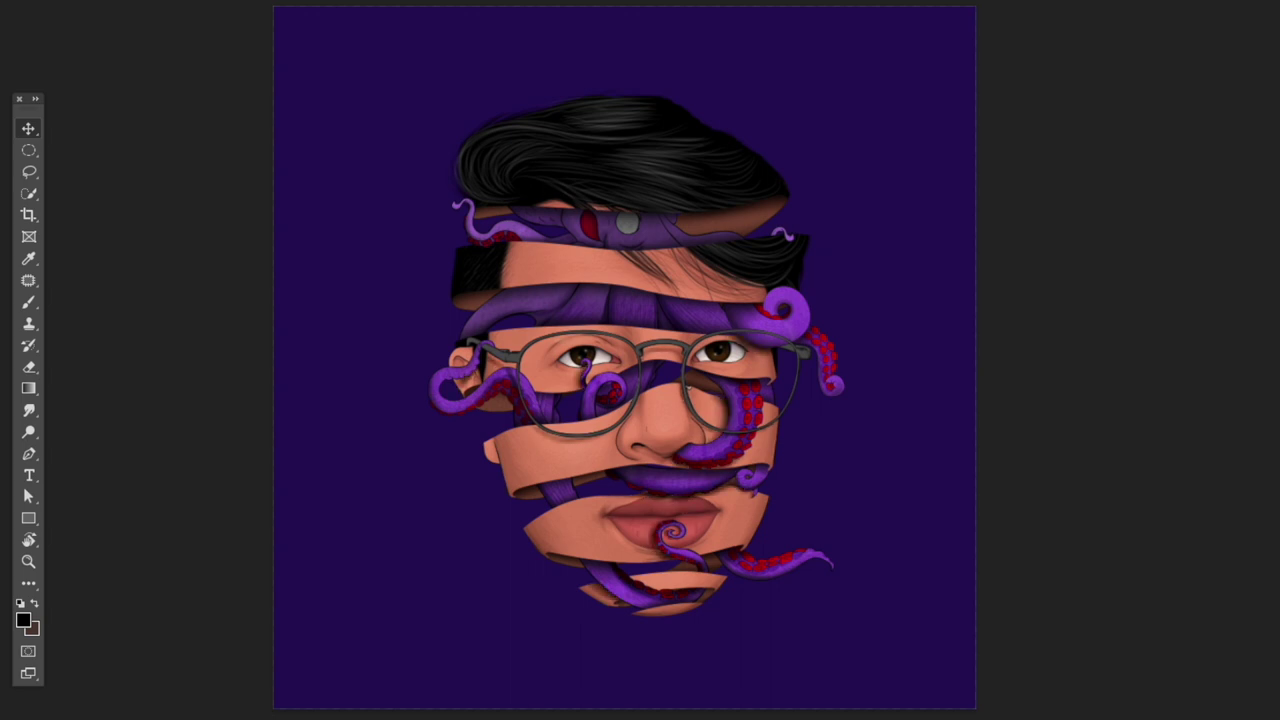
Paint the Dave layer mask with a small brush to fix the skin strip edge inside the right lens.
{"action": "key", "text": "f"}
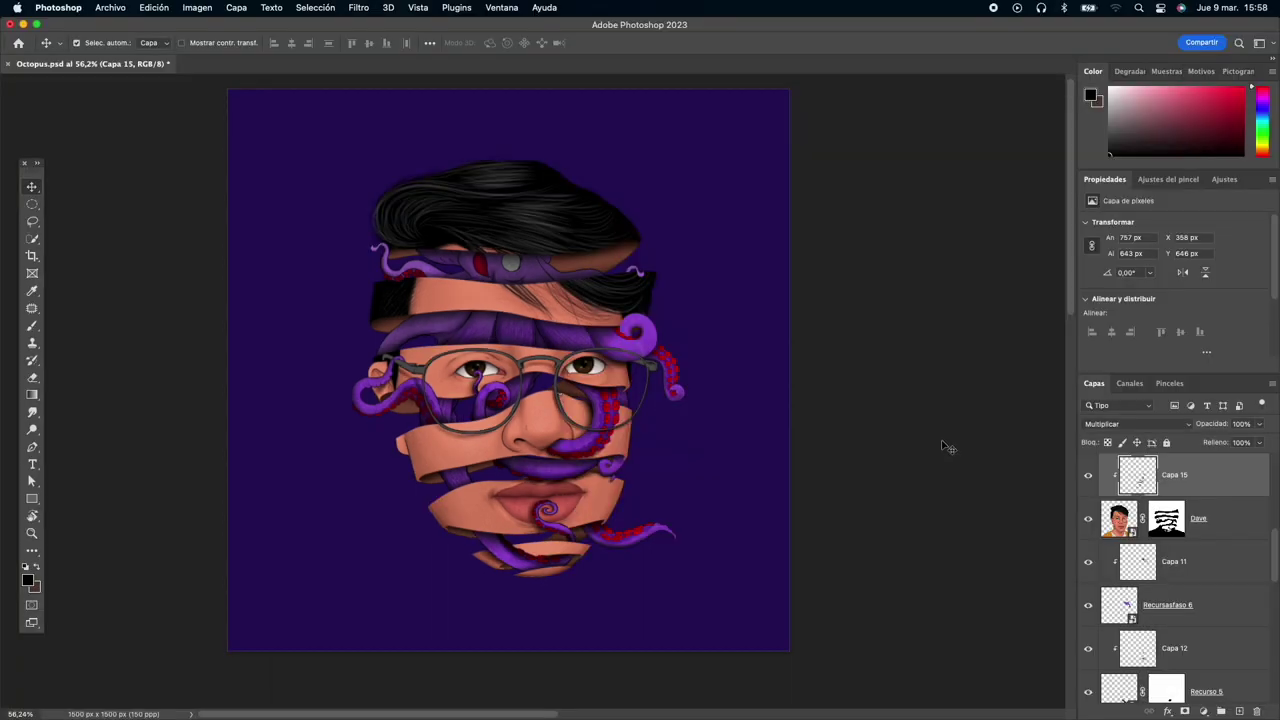
{"action": "left_click", "coordinate": [1166, 518]}
{"action": "scroll", "coordinate": [635, 394], "scroll_direction": "up", "scroll_amount": 6}
{"action": "key", "text": "b"}
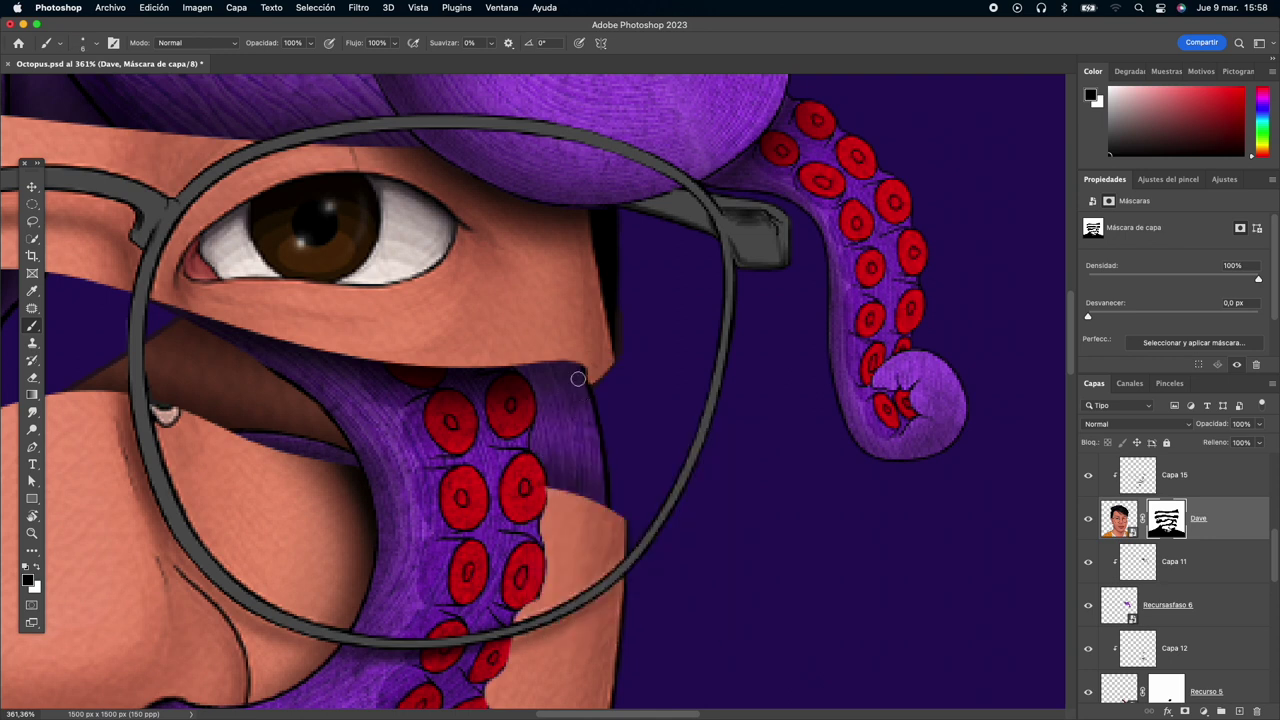
{"action": "scroll", "coordinate": [598, 371], "scroll_direction": "right", "scroll_amount": 1}
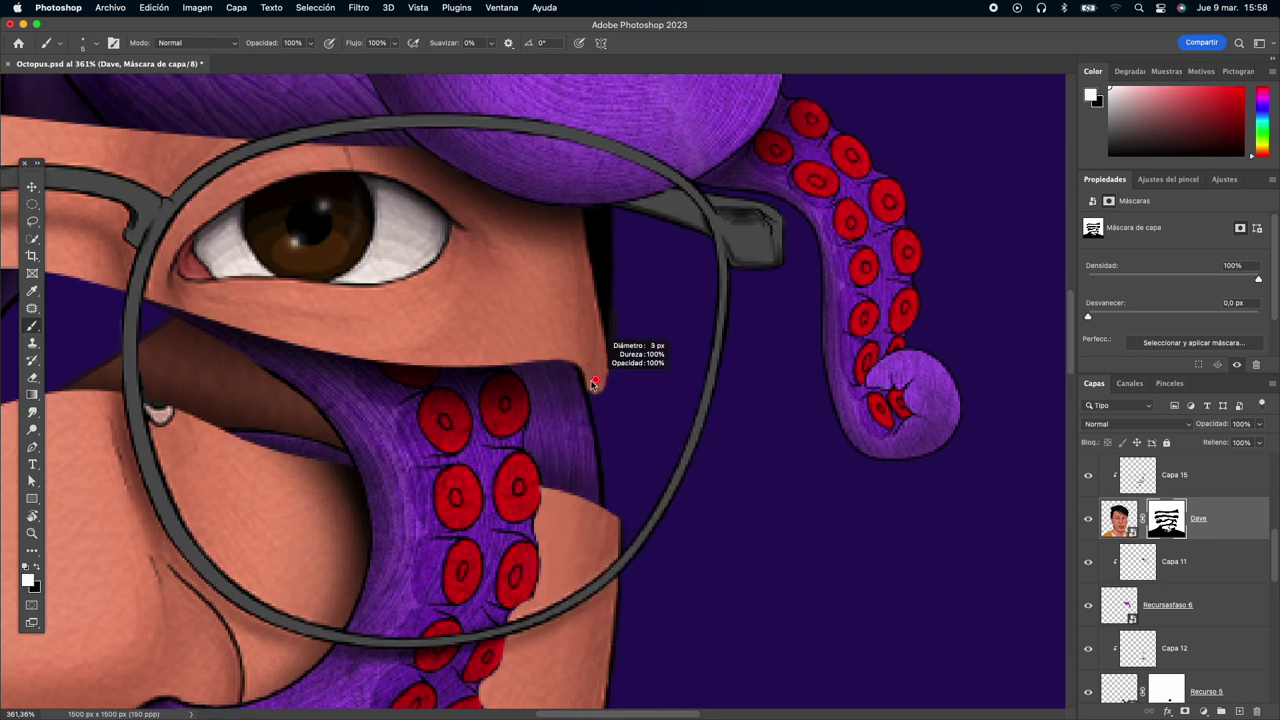
{"action": "scroll", "coordinate": [593, 387], "scroll_direction": "down", "scroll_amount": 2}
{"action": "scroll", "coordinate": [630, 390], "scroll_direction": "down", "scroll_amount": 5}
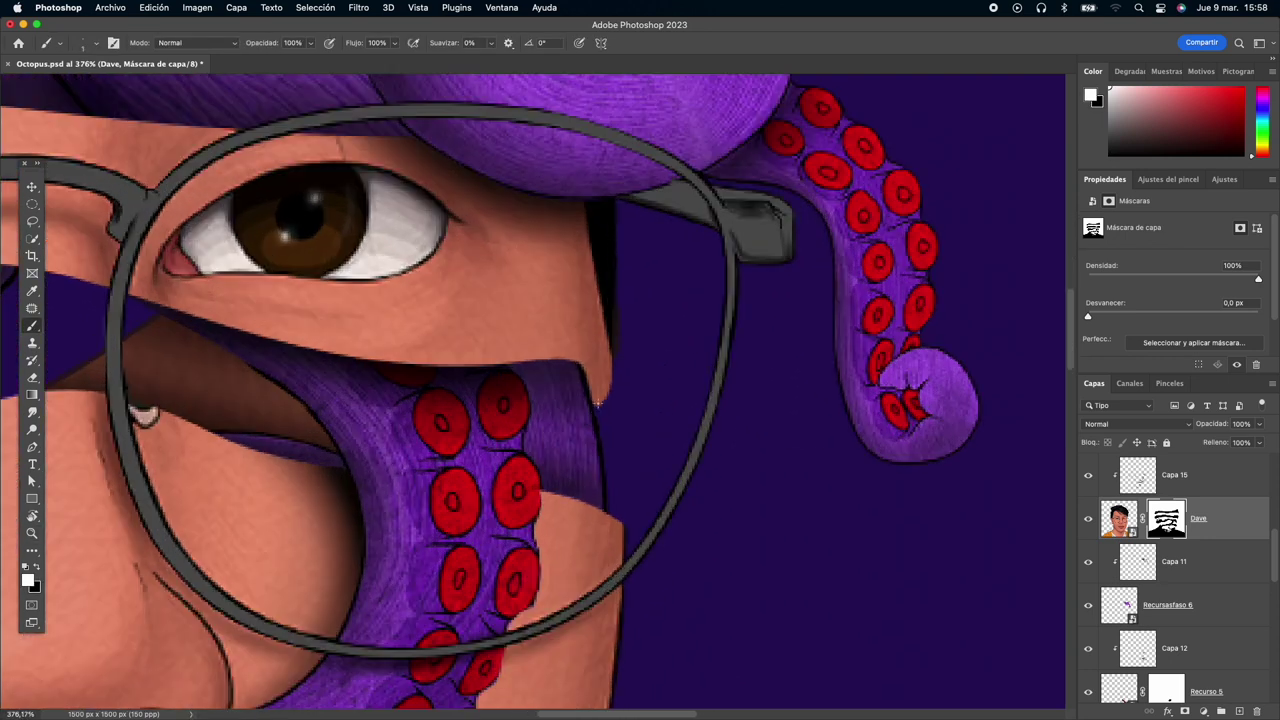
{"action": "key", "text": "x"}
{"action": "scroll", "coordinate": [670, 380], "scroll_direction": "down", "scroll_amount": 1}
{"action": "right_click", "coordinate": [690, 404]}
Erase stray edges on the Capa 5 tentacle around the lips, nose and eye.
{"action": "key", "text": "Escape"}
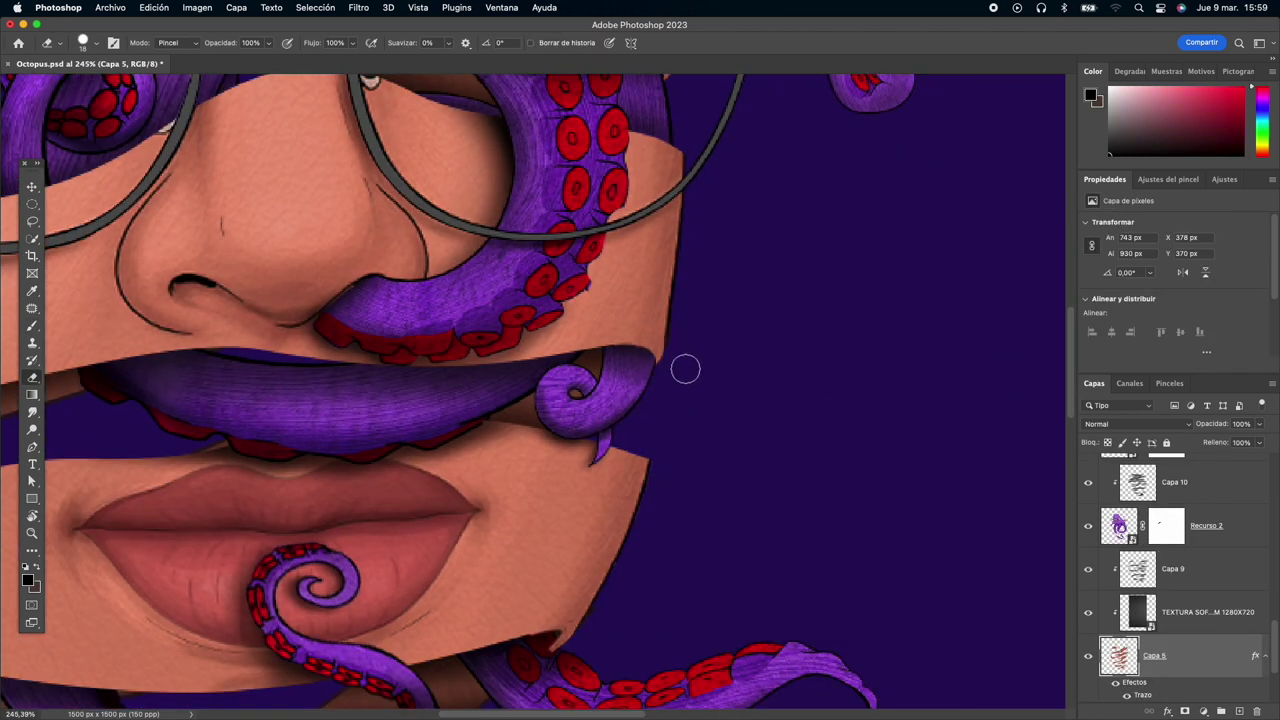
{"action": "scroll", "coordinate": [650, 370], "scroll_direction": "down", "scroll_amount": 5}
{"action": "left_click", "coordinate": [834, 497], "text": "ctrl"}
{"action": "key", "text": "e"}
{"action": "scroll", "coordinate": [535, 540], "scroll_direction": "down", "scroll_amount": 1}
{"action": "scroll", "coordinate": [535, 540], "scroll_direction": "left", "scroll_amount": 1}
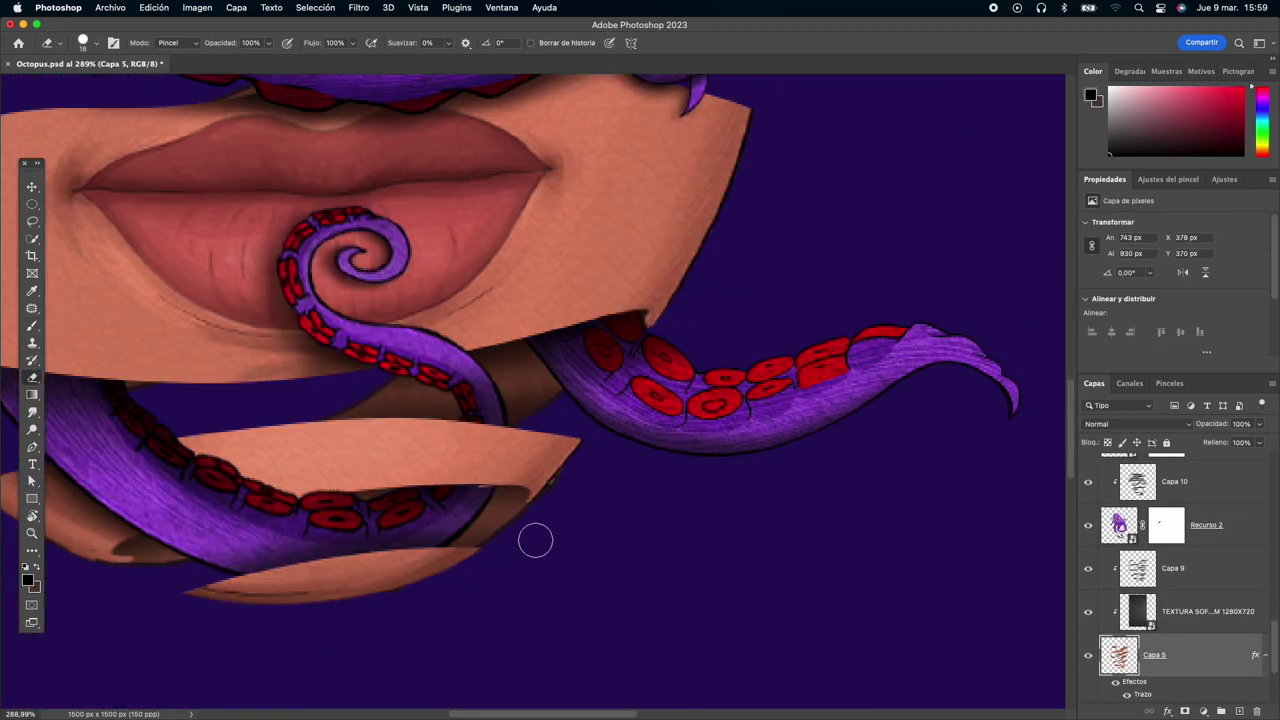
{"action": "left_click_drag", "start_coordinate": [531, 537], "coordinate": [300, 190]}
{"action": "left_click_drag", "start_coordinate": [293, 294], "coordinate": [286, 323]}
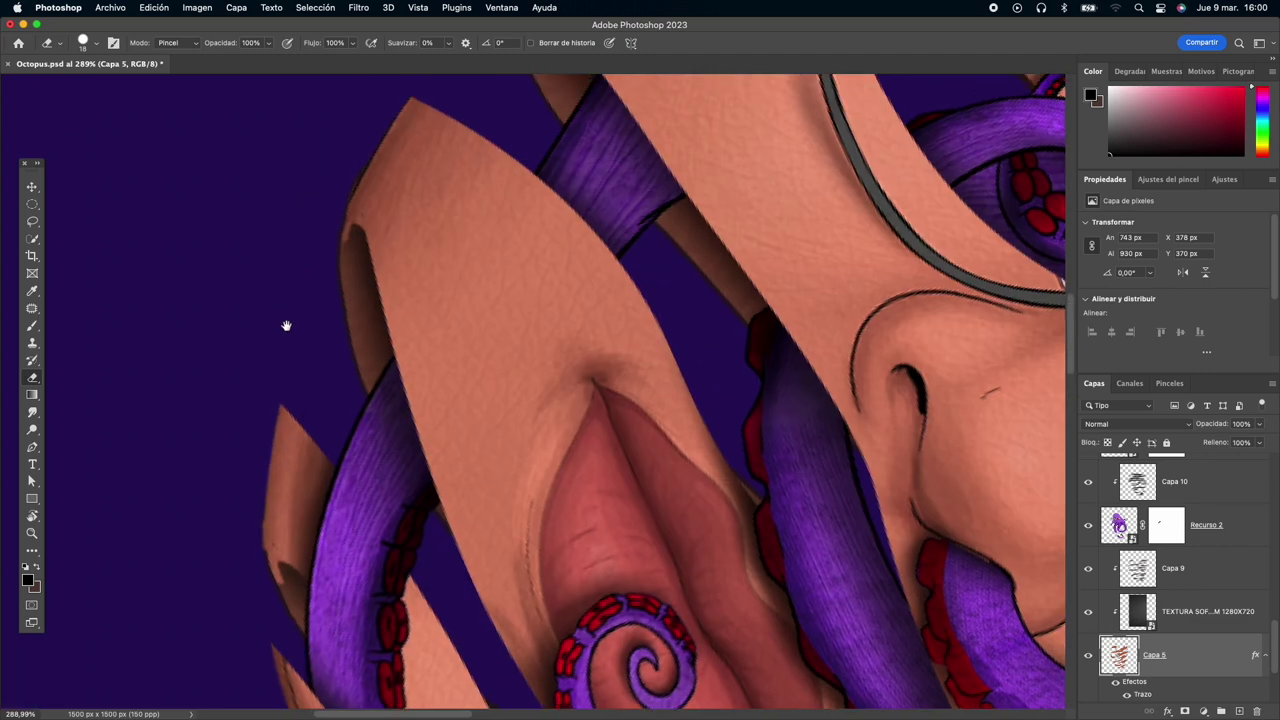
{"action": "mouse_move", "coordinate": [309, 194]}
{"action": "left_mouse_down"}
{"action": "mouse_move", "coordinate": [299, 333]}
{"action": "mouse_move", "coordinate": [266, 366]}
{"action": "mouse_move", "coordinate": [183, 229]}
{"action": "mouse_move", "coordinate": [563, 409]}
{"action": "mouse_move", "coordinate": [646, 372]}
{"action": "left_mouse_up"}
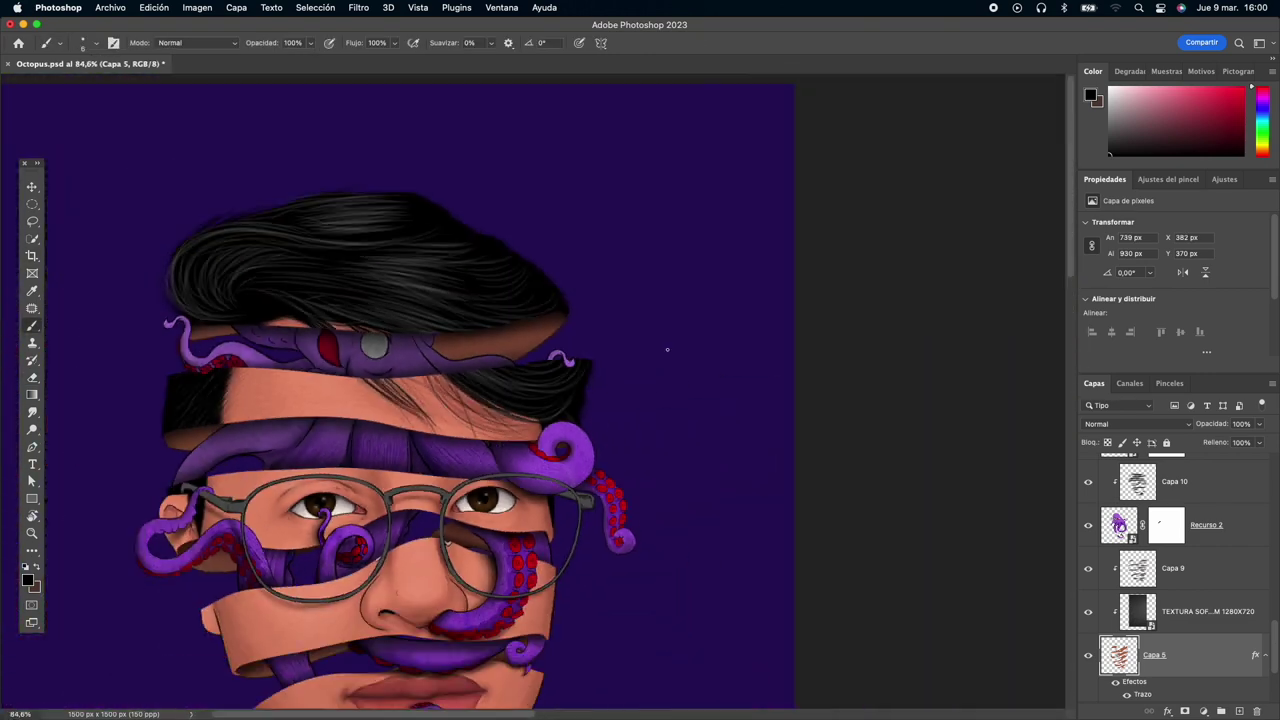
Scale the white glare on layers Capa 16 and 17 to about 120% across both lenses.
{"action": "scroll", "coordinate": [452, 372], "scroll_direction": "up", "scroll_amount": 5}
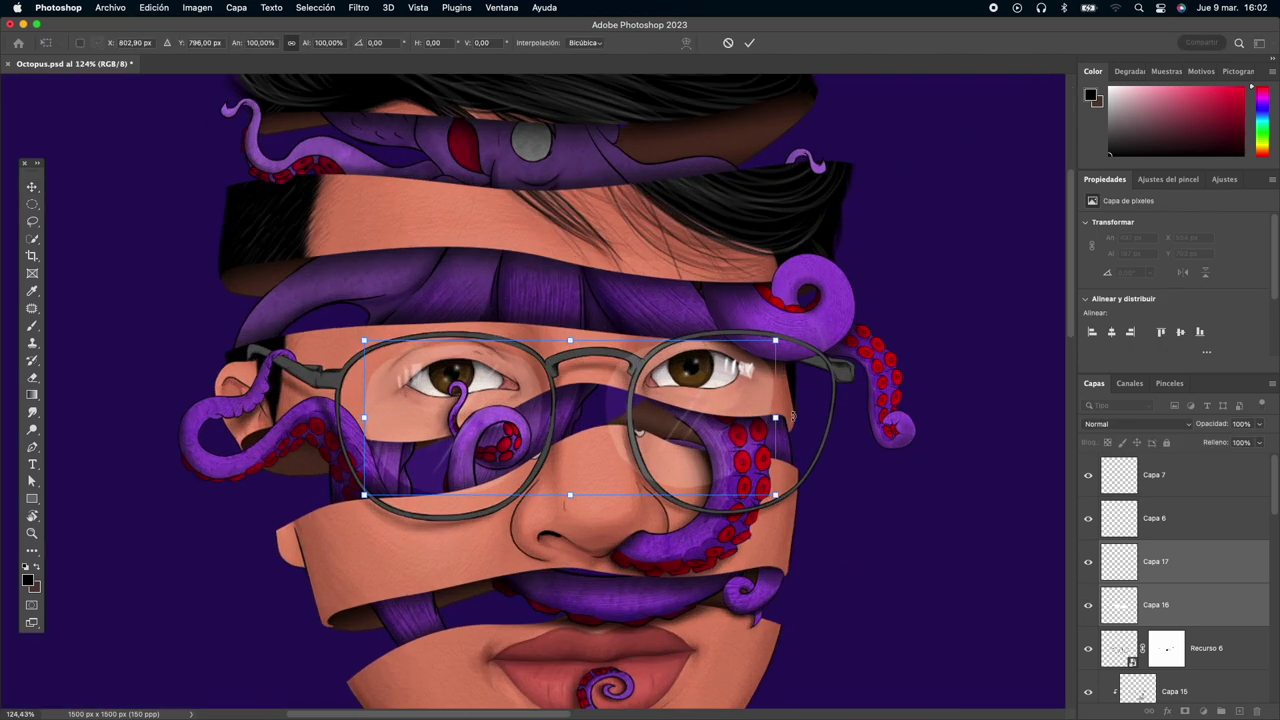
{"action": "left_click_drag", "start_coordinate": [452, 420], "coordinate": [370, 422]}
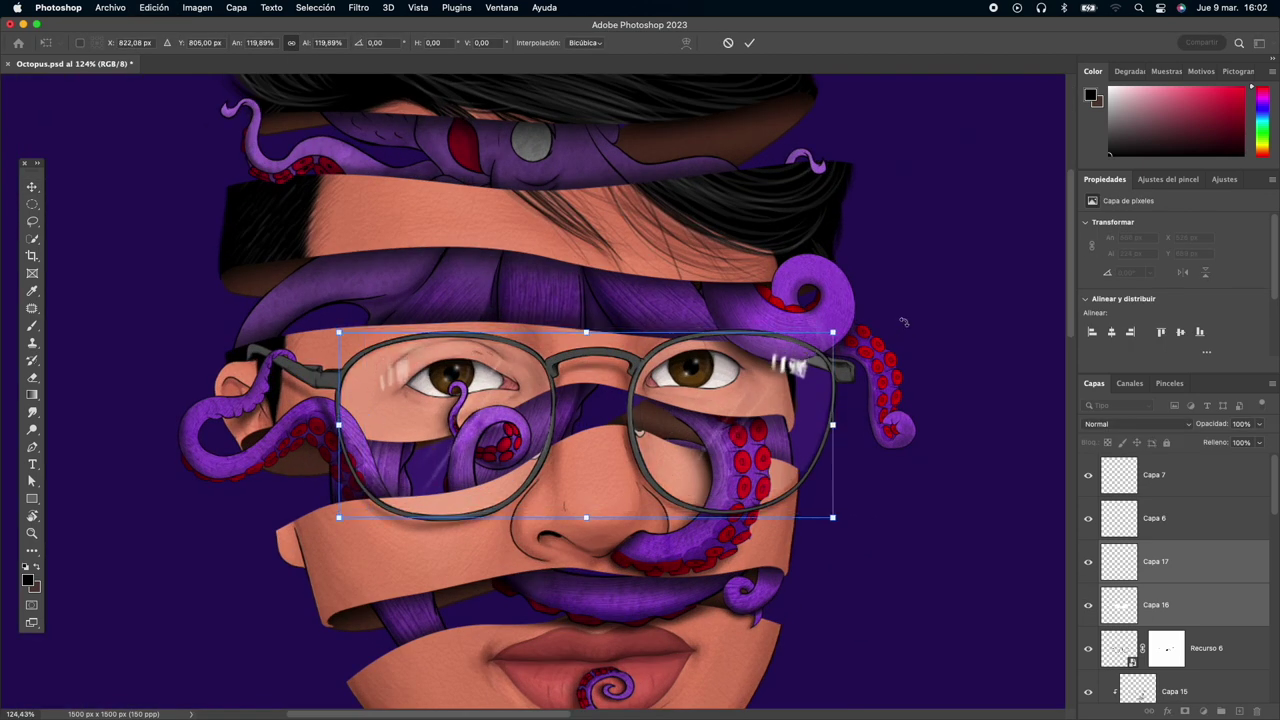